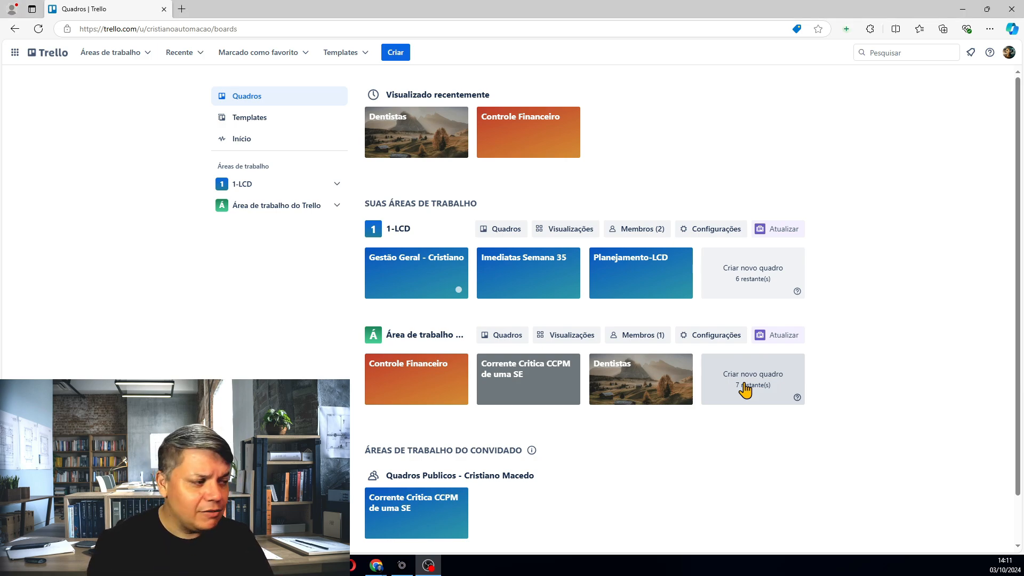
click(745, 390)
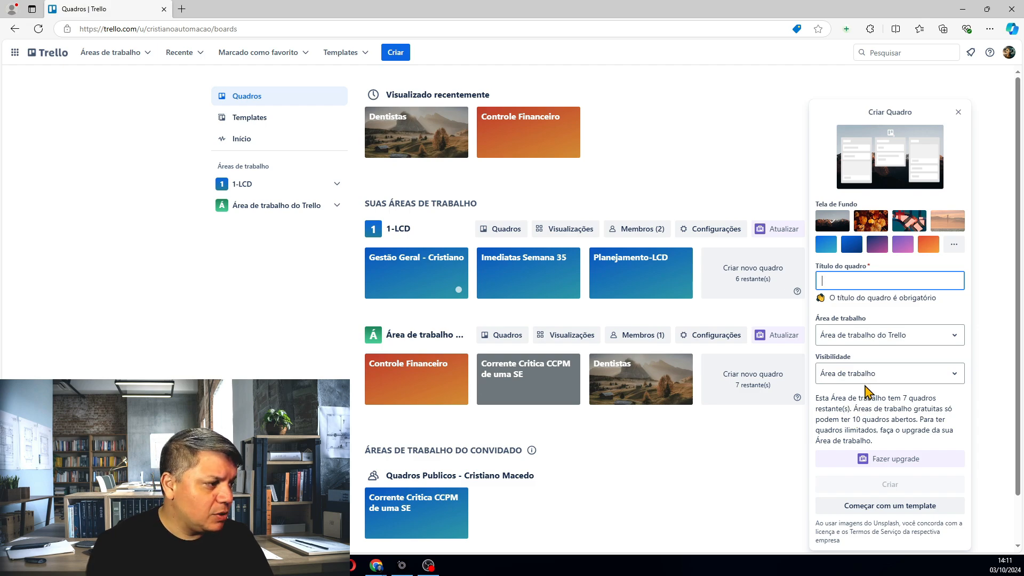
click(886, 279)
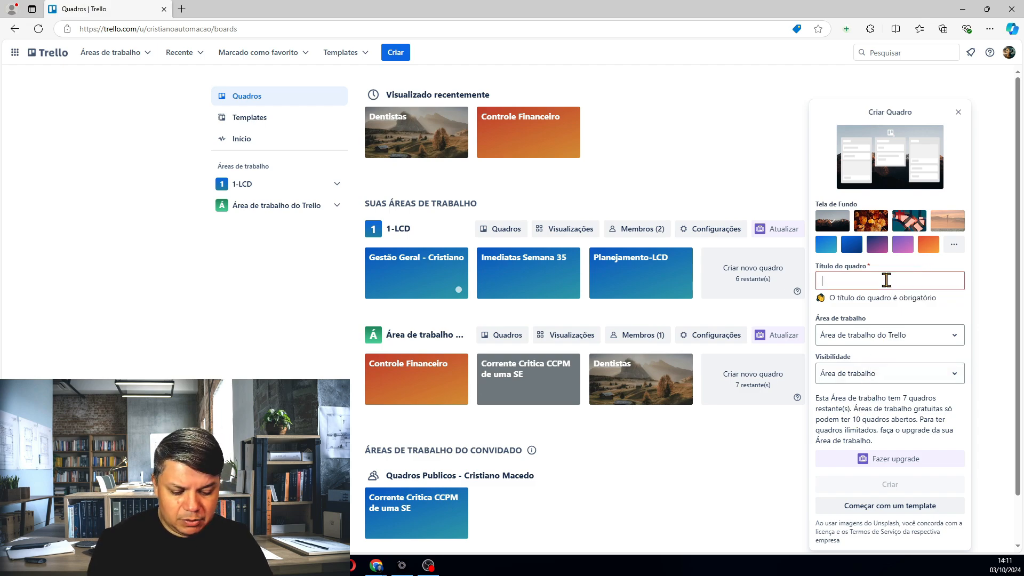
text(Gestão de Cpo)
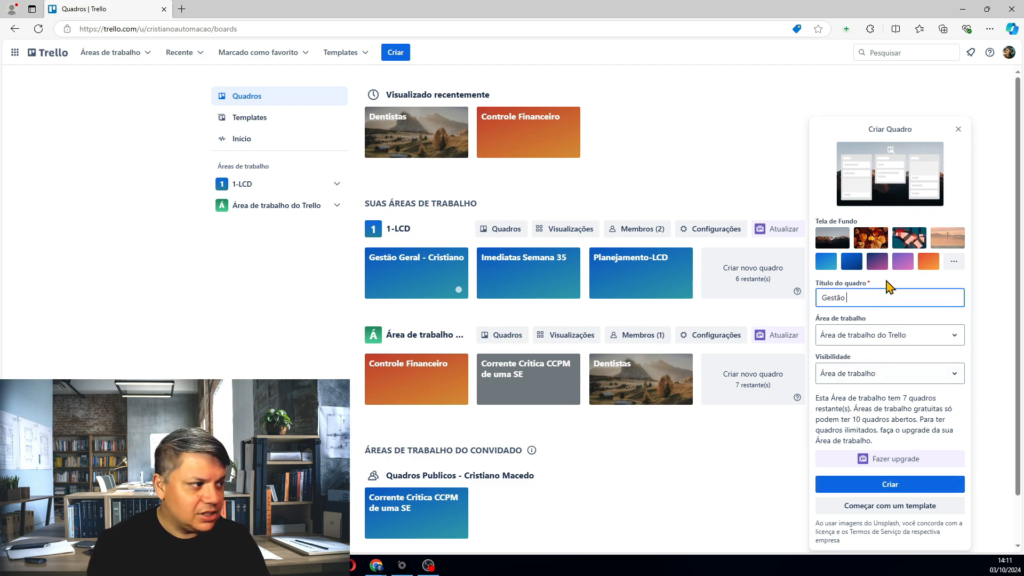
key(BackSpace)
key(BackSpace)
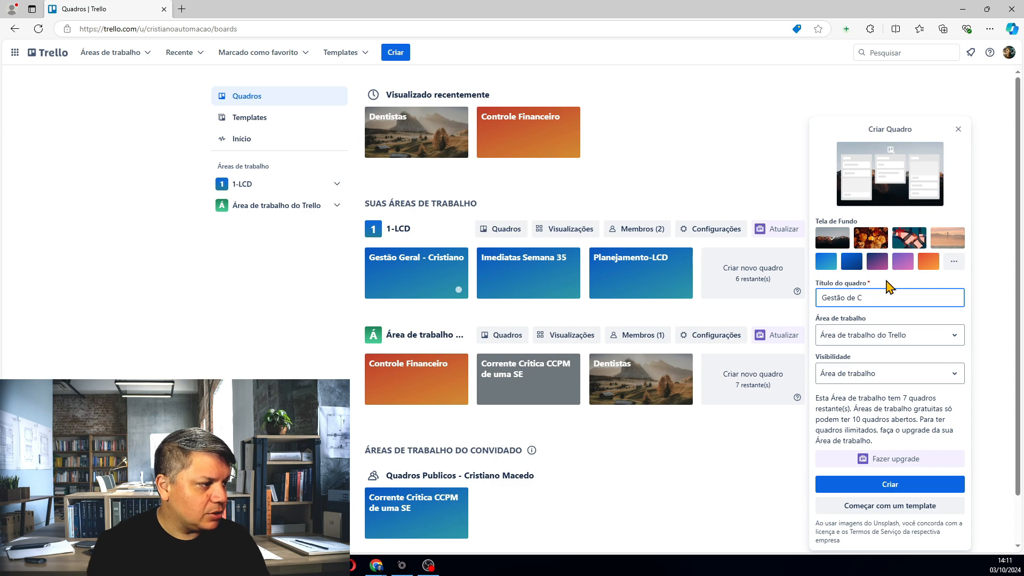
text(omuiss)
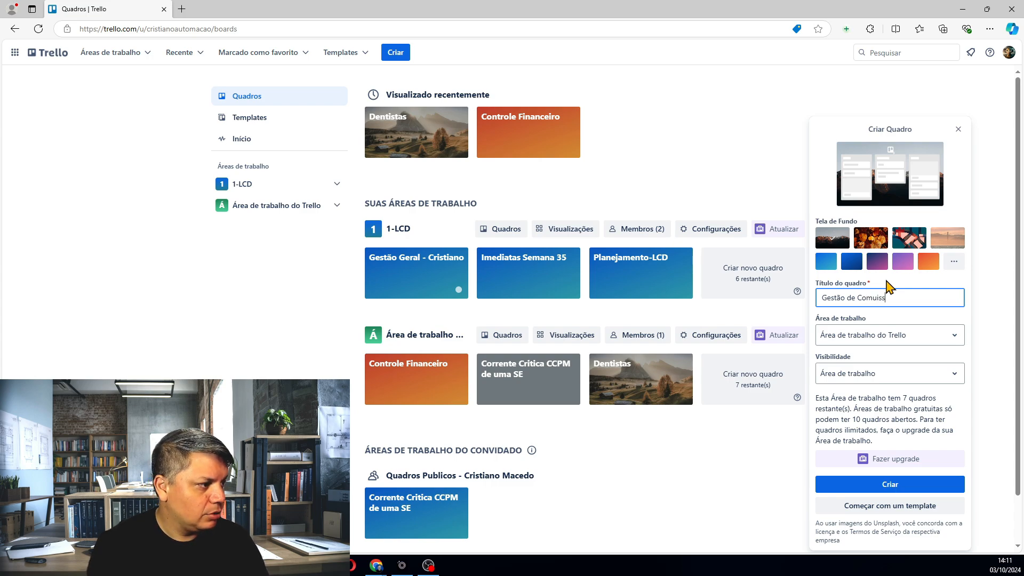
key(BackSpace)
key(BackSpace)
key(BackSpace)
key(BackSpace)
text(issionamento)
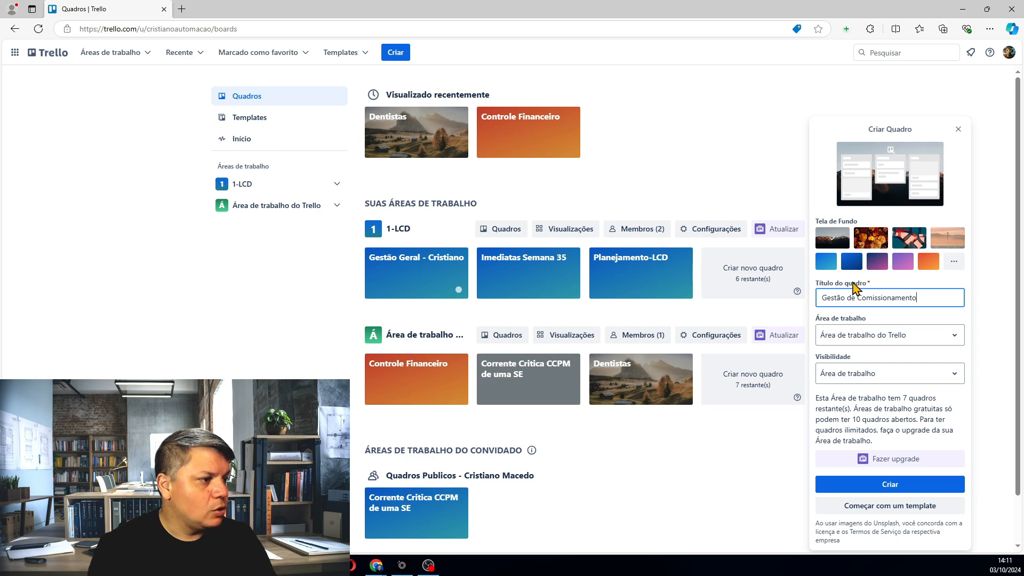
click(767, 286)
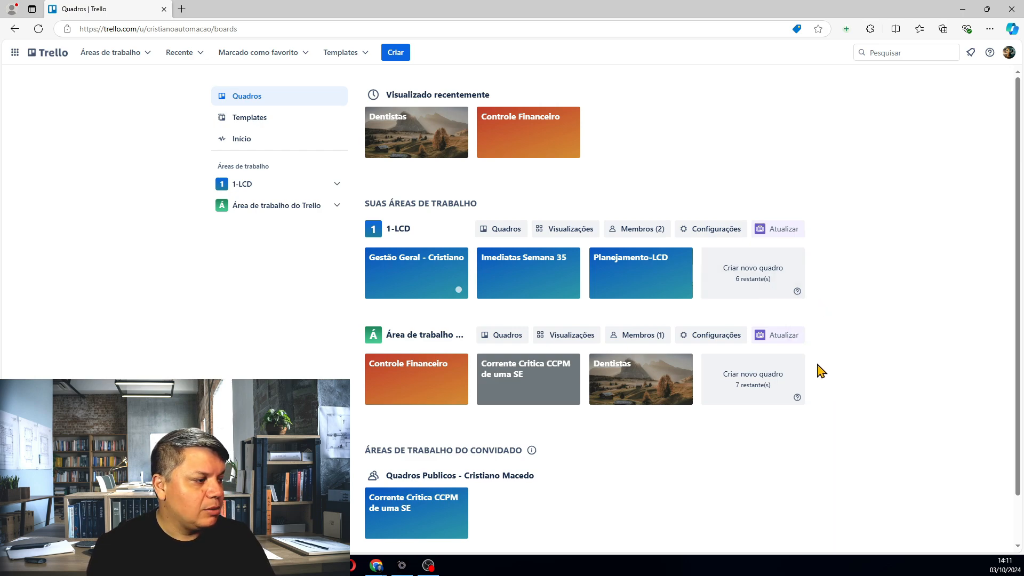
Create a board titled "Gestão do Comissionamento" in the "Área de trabalho do Trello" workspace
click(746, 399)
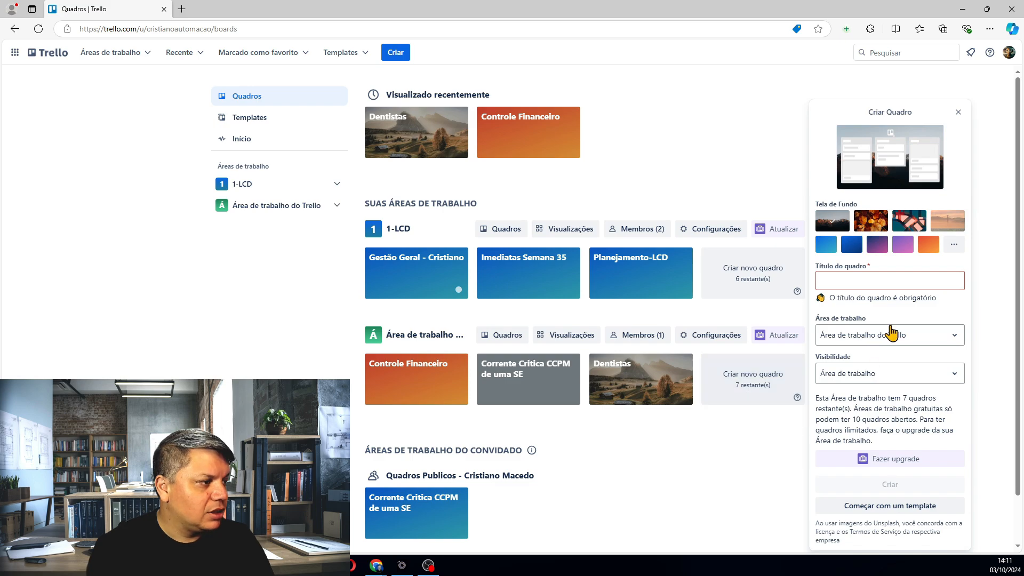
click(868, 279)
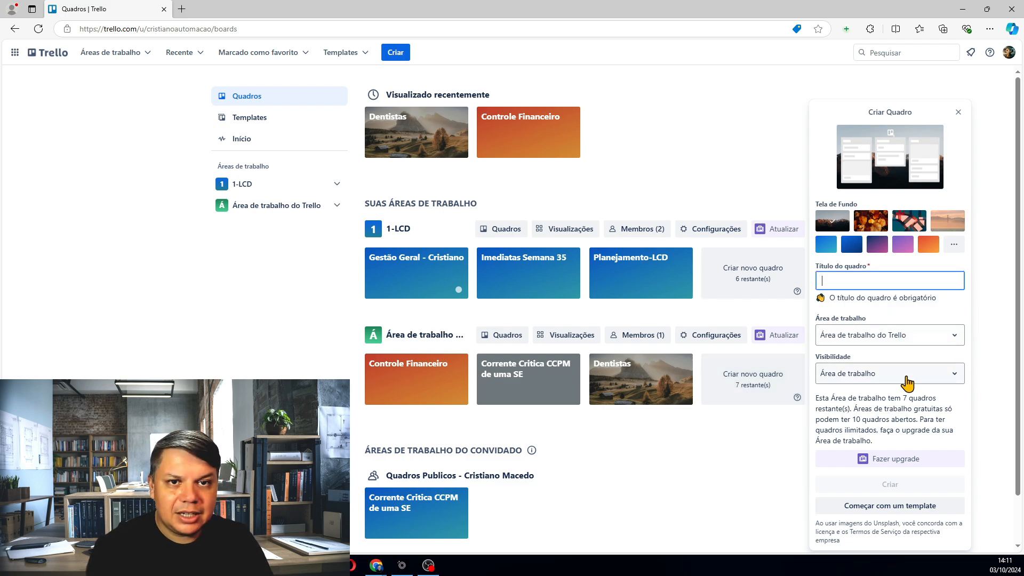
click(888, 292)
click(888, 287)
text(Gest)
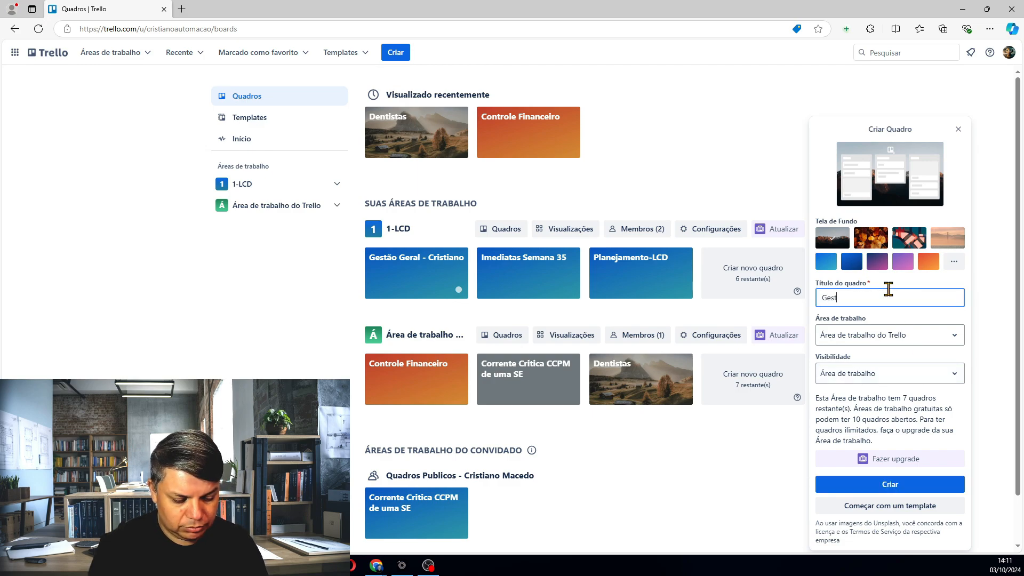
text(ão do)
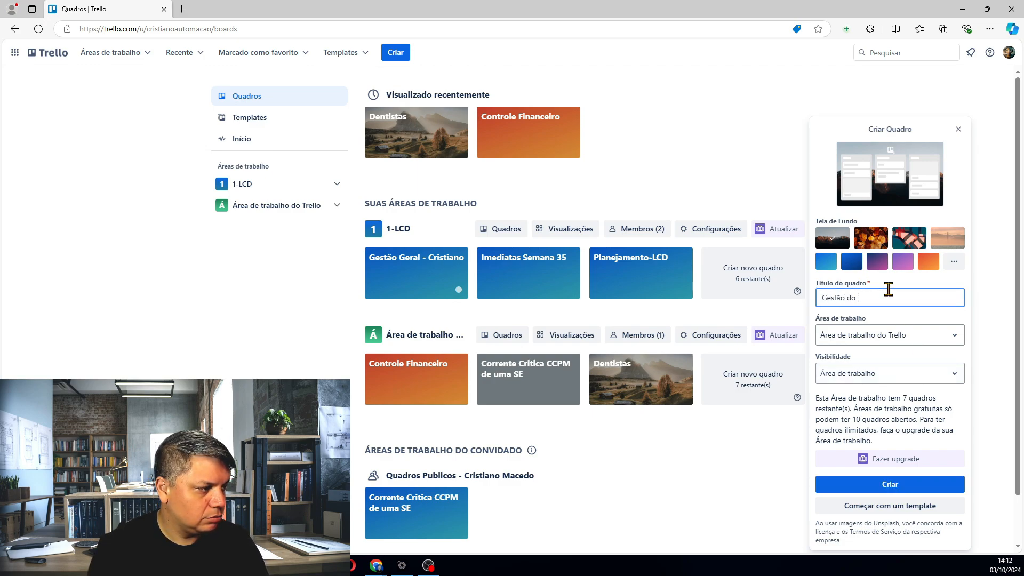
text( Co)
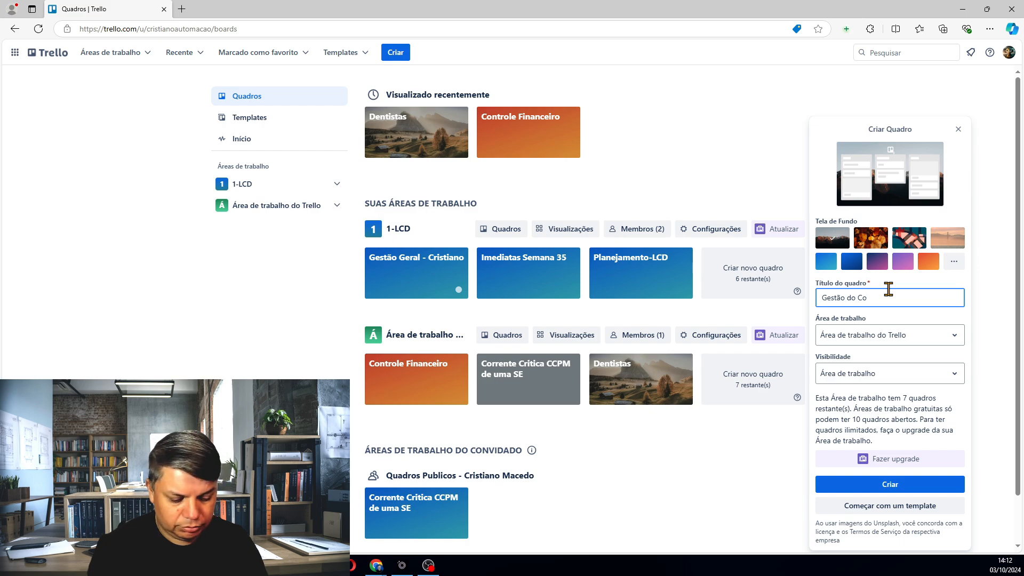
text(missionamento)
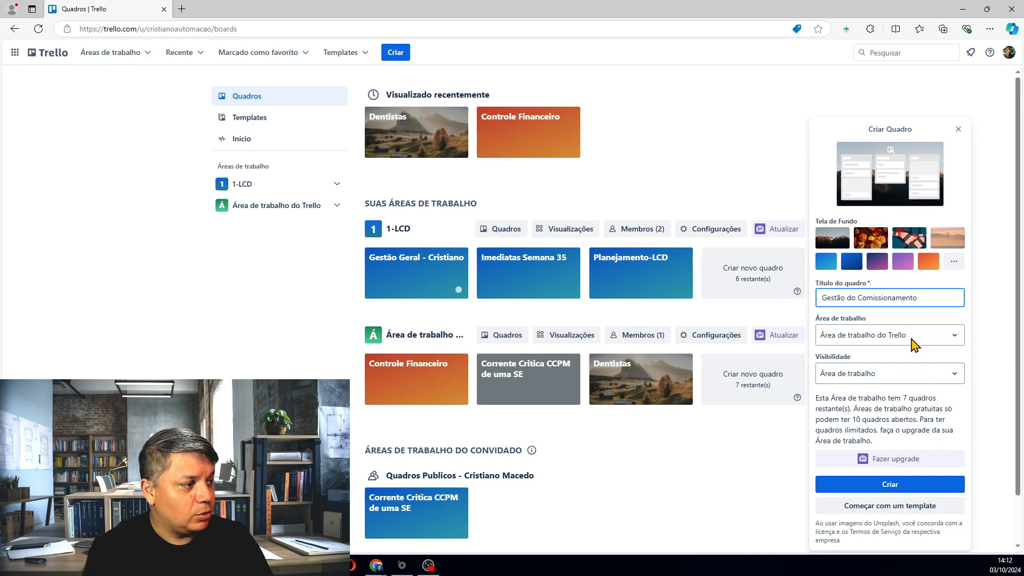
click(899, 486)
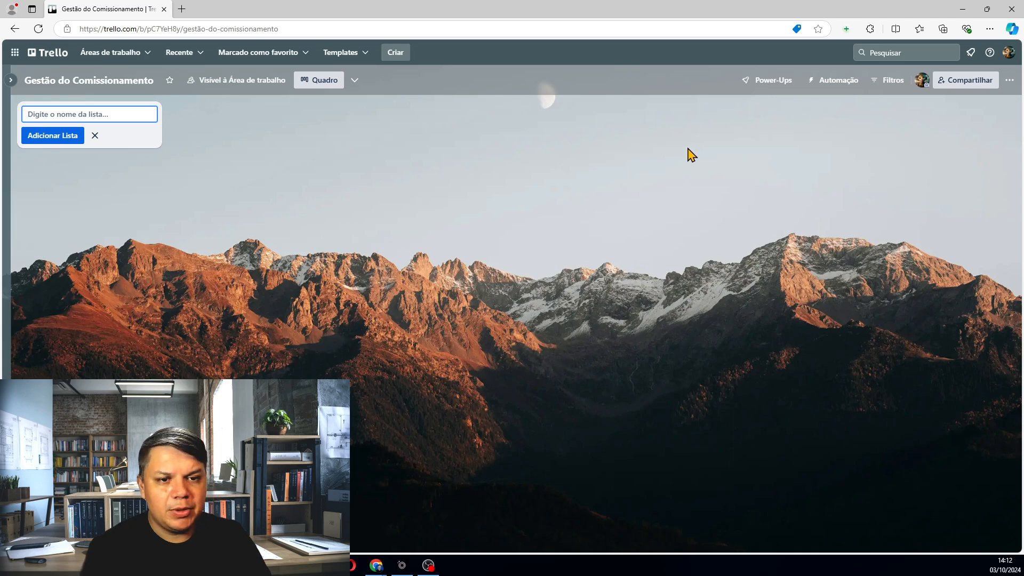
Change the board's background to the solid dark green colour
click(1007, 81)
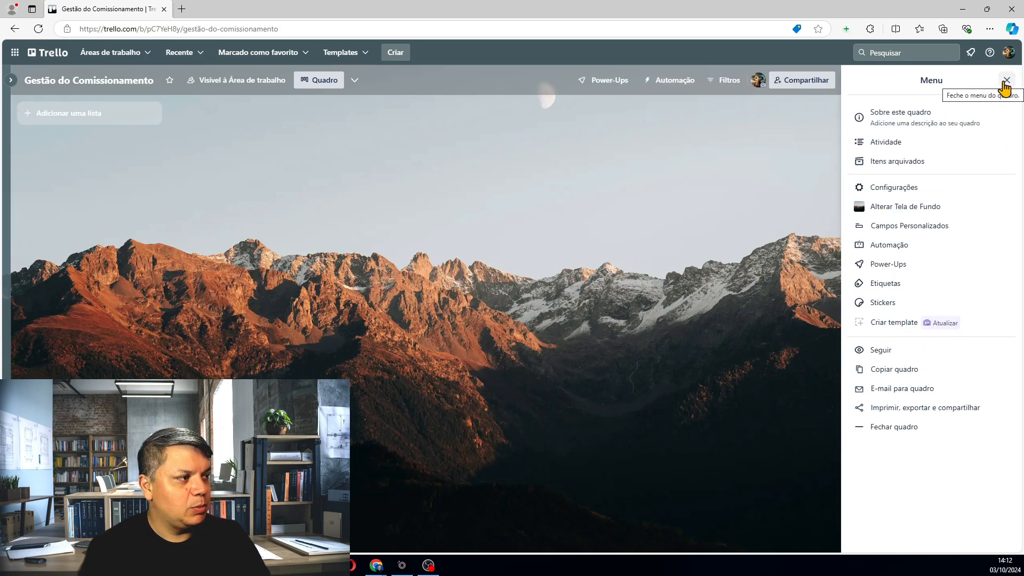
click(933, 209)
click(952, 114)
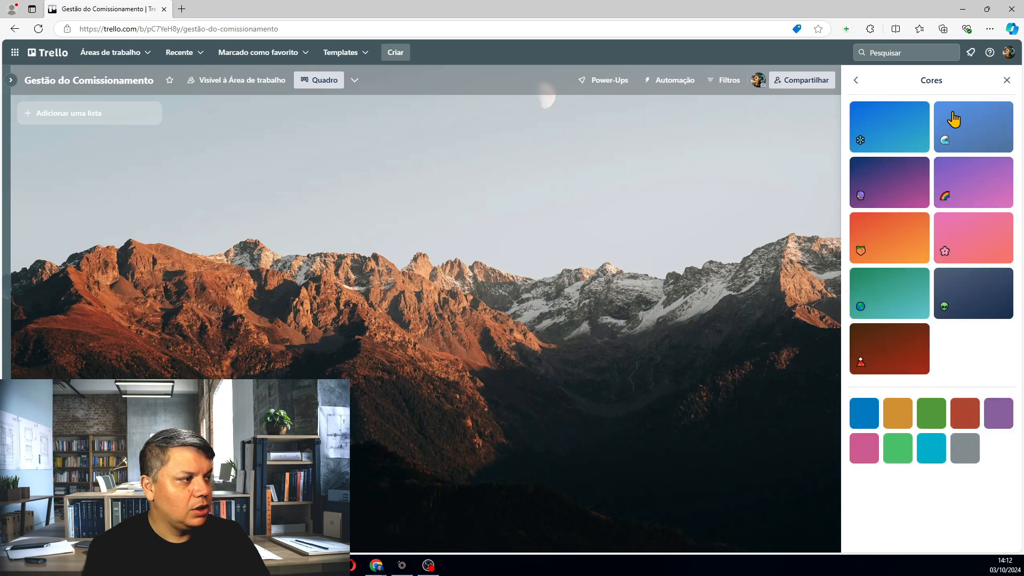
click(926, 422)
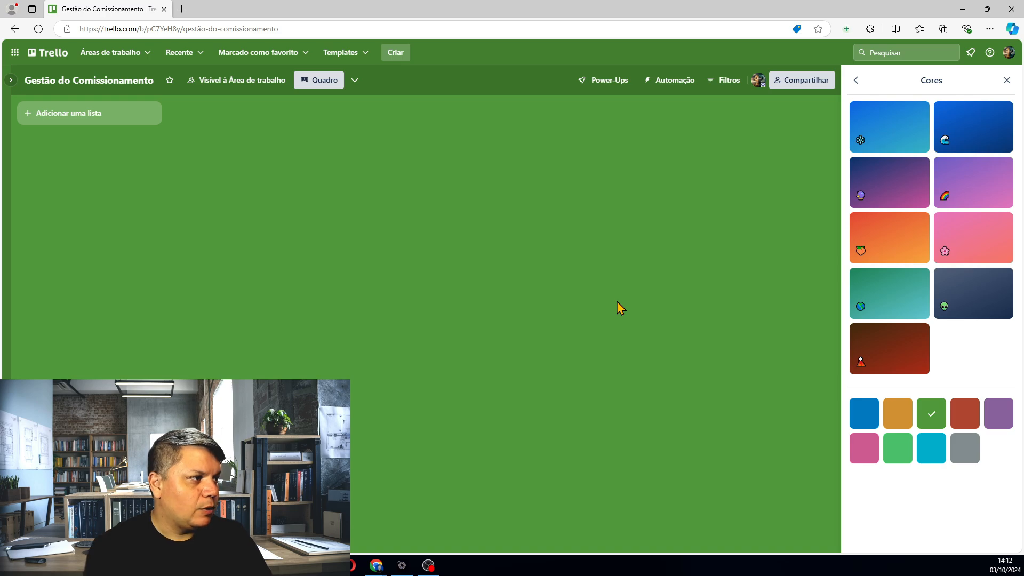
click(1006, 81)
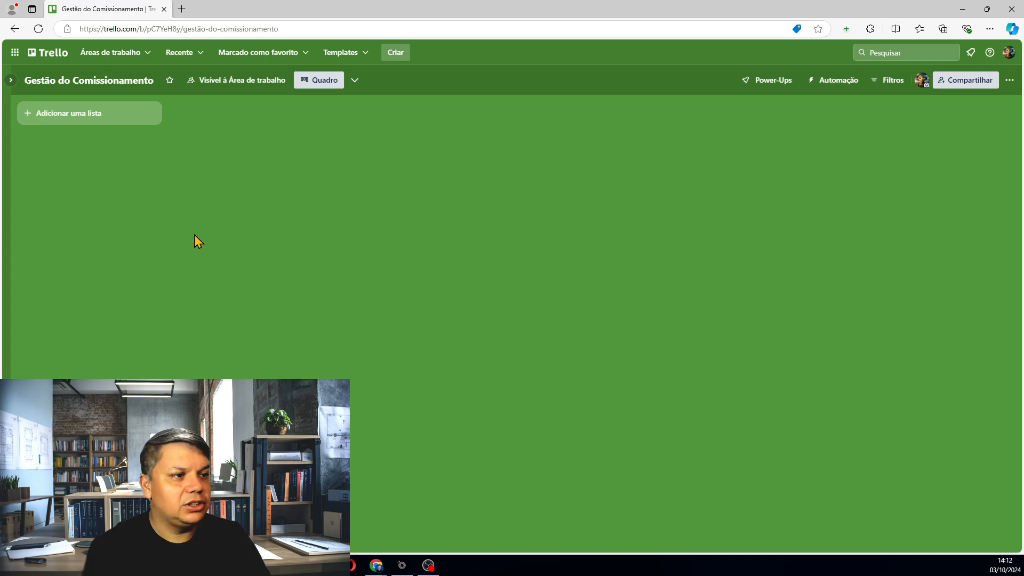
Add a first list named "Lista de Equipamentos" to the board
click(83, 114)
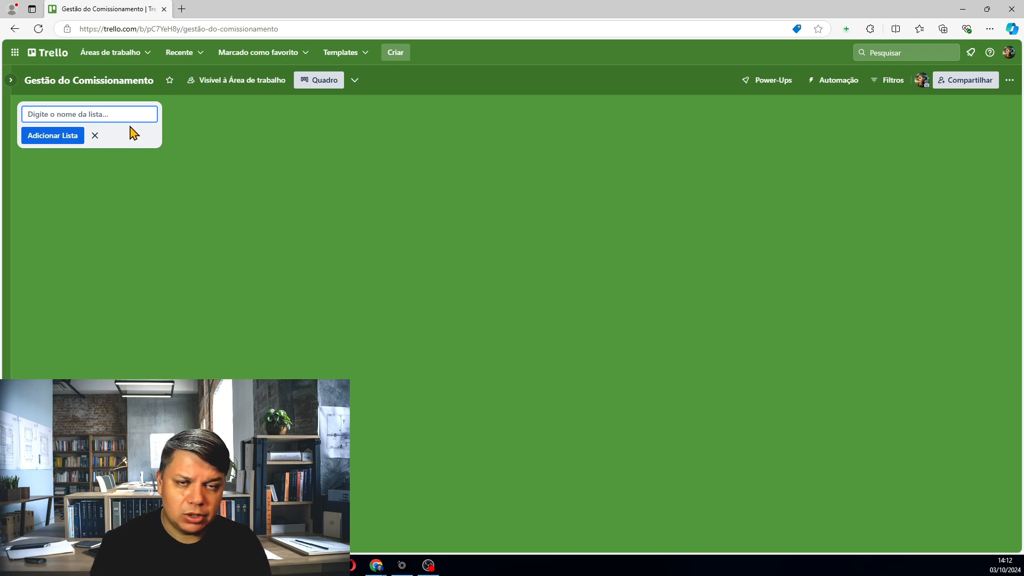
text(Lista de E)
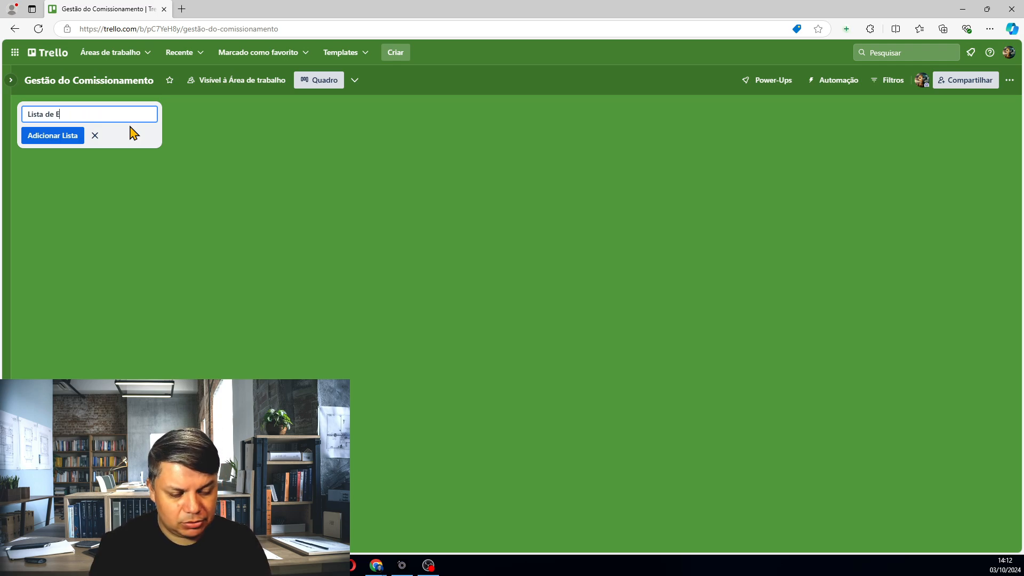
text(quipamentos)
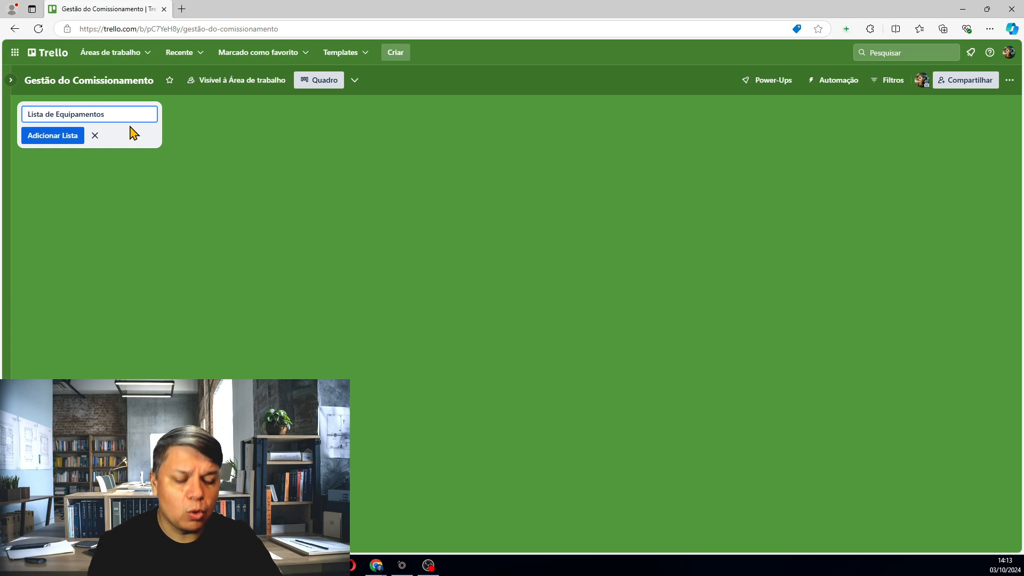
key(Return)
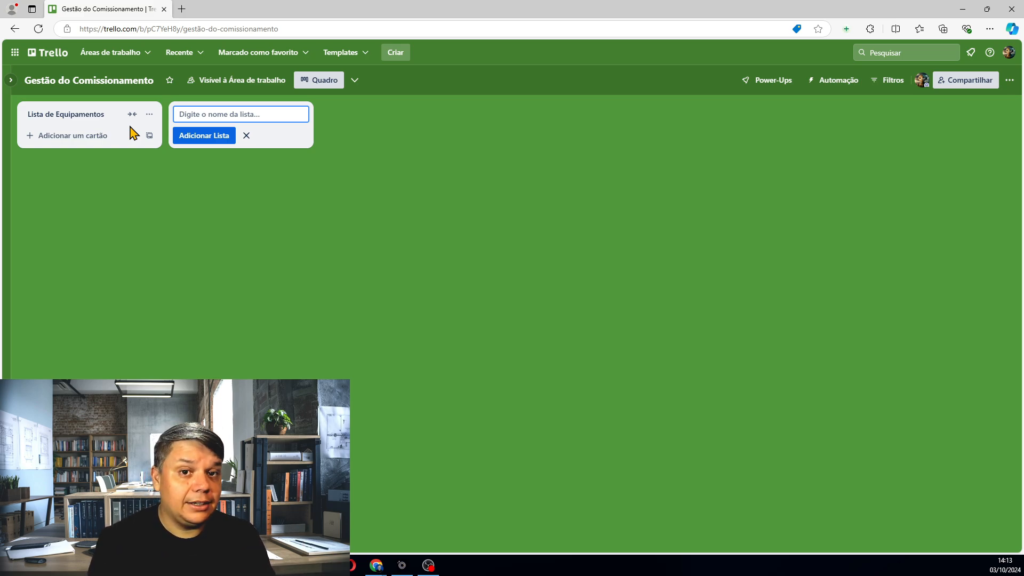
Add a second list named "Lista de Sistemas" without creating any card in it
text(Lista)
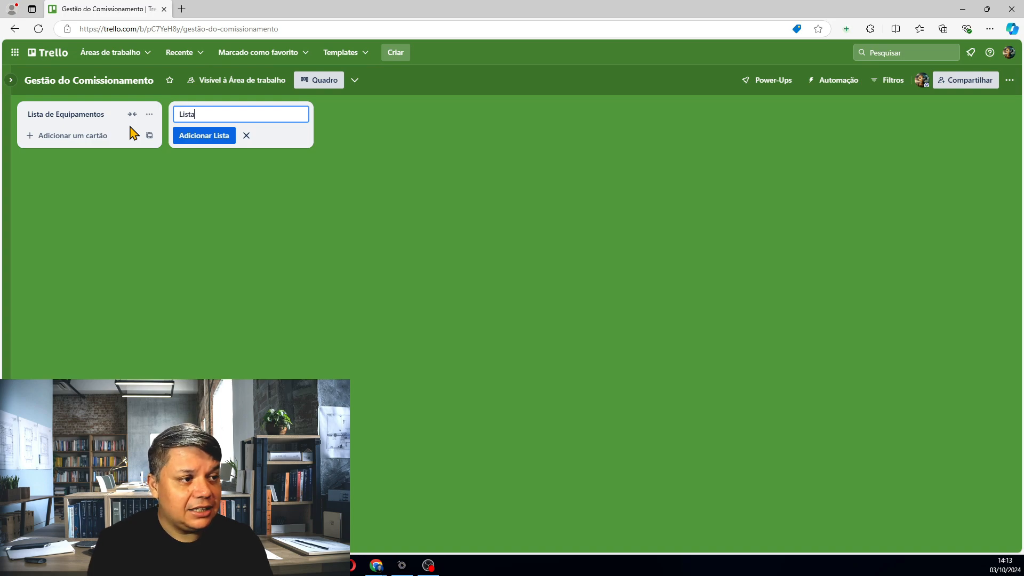
text( de Sistemas)
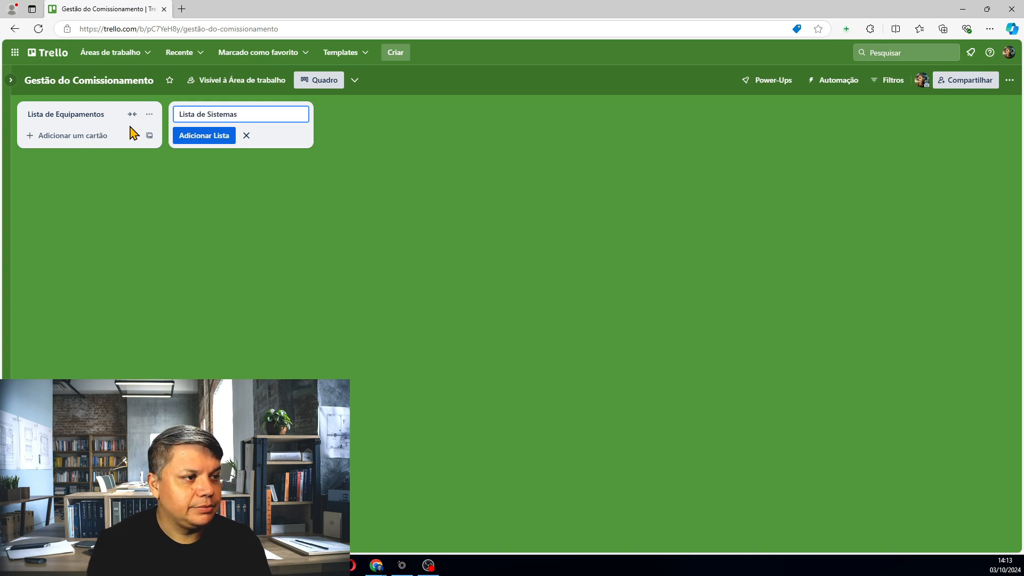
key(Return)
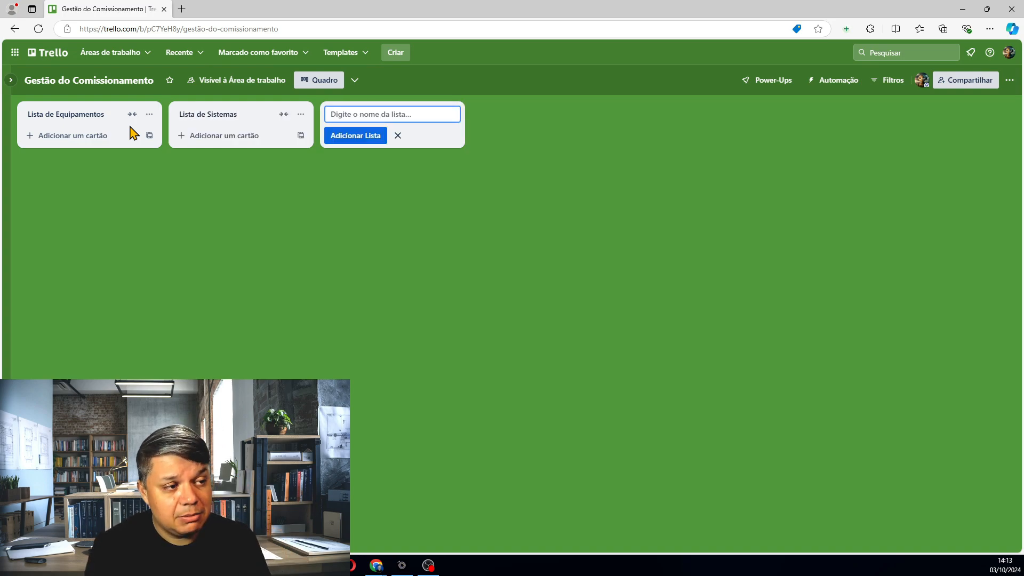
click(226, 140)
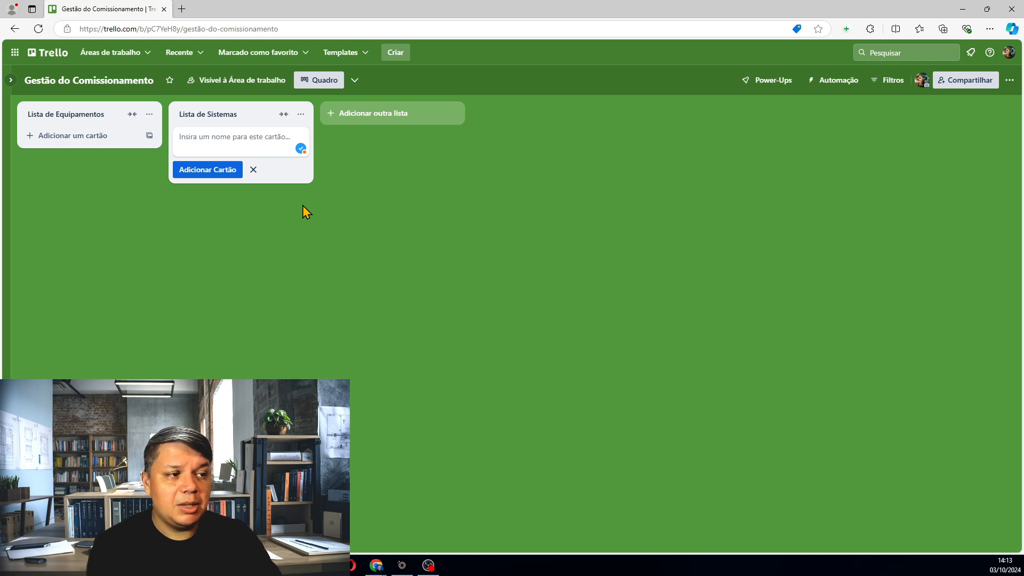
click(344, 234)
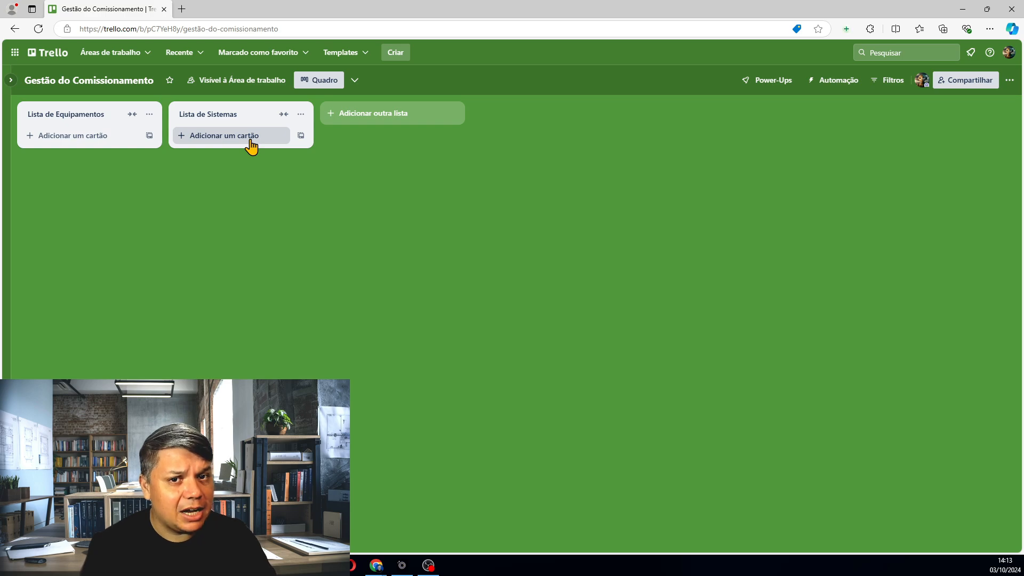
Add a third list named "Recebido na Obra" after "Lista de Sistemas"
click(375, 114)
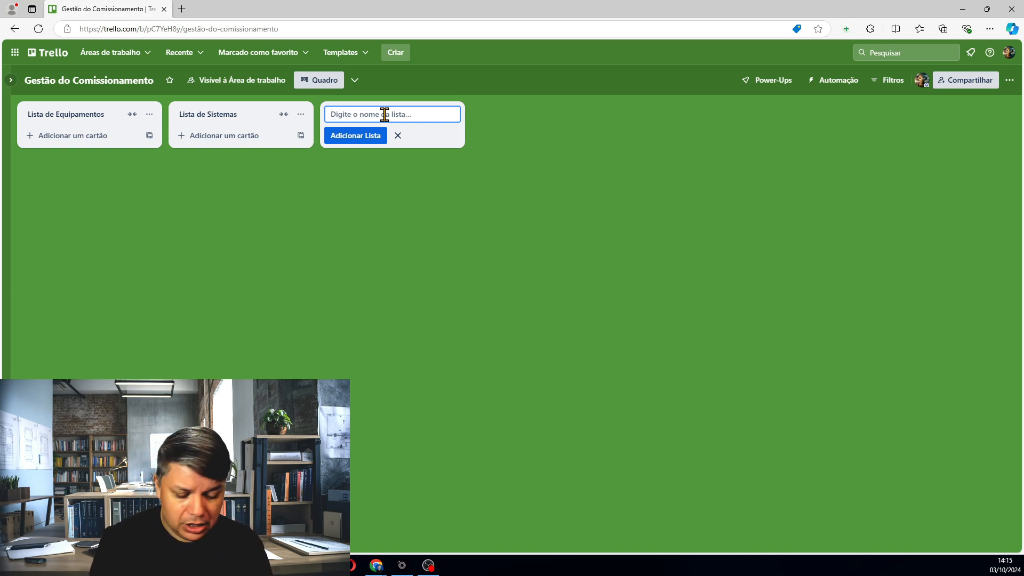
text(Re)
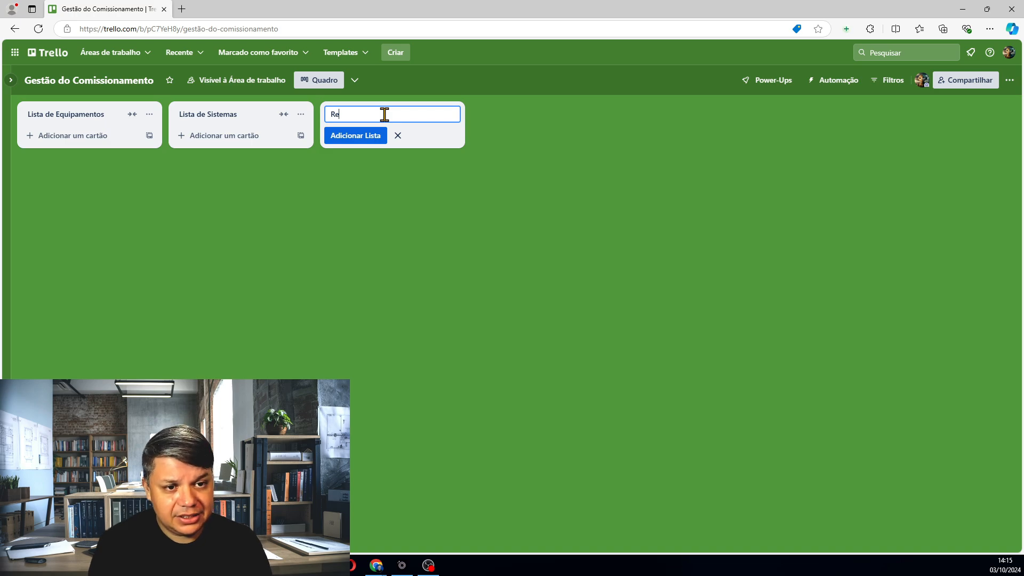
text(ce)
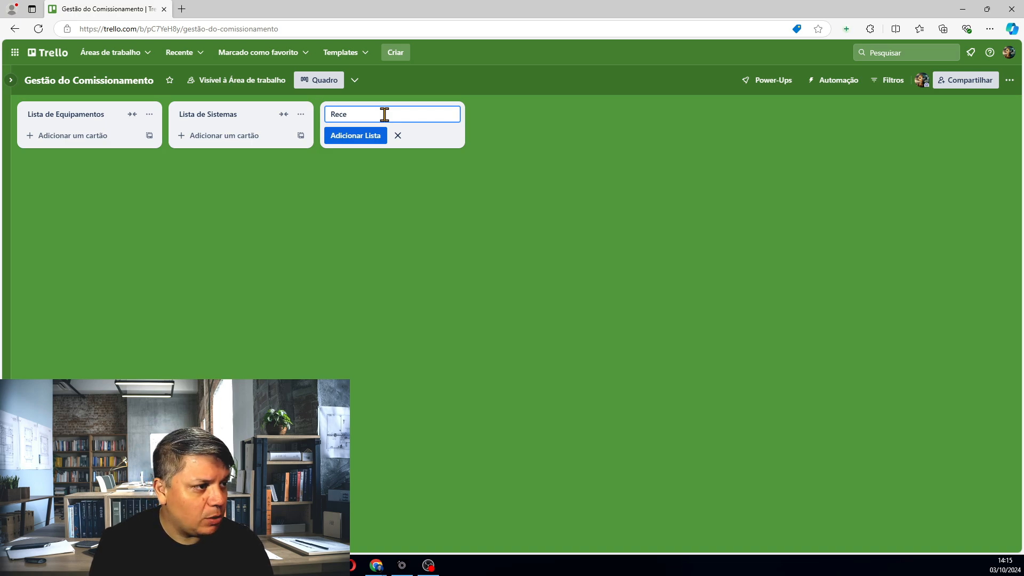
text(bido na )
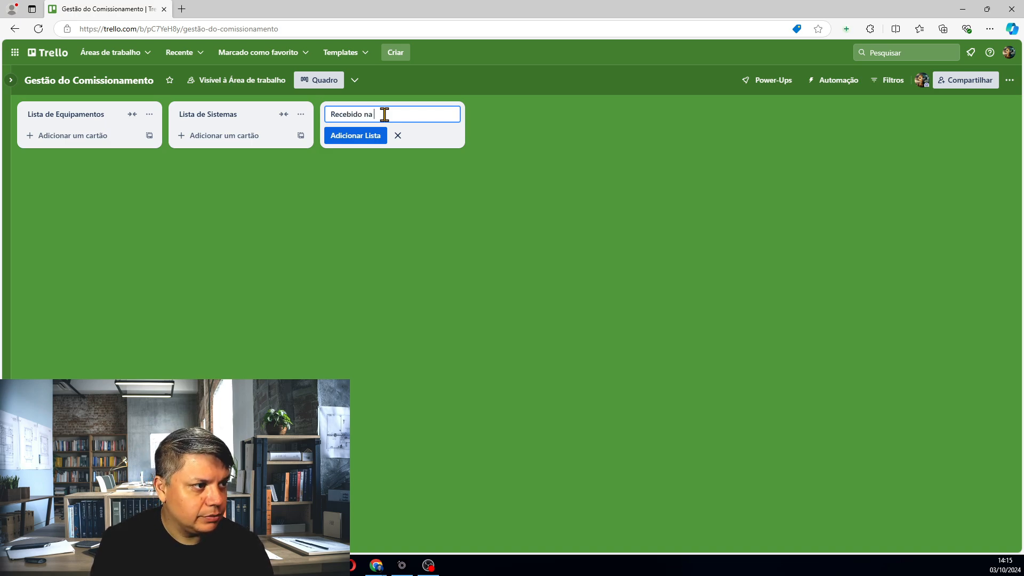
text(Obra)
key(Return)
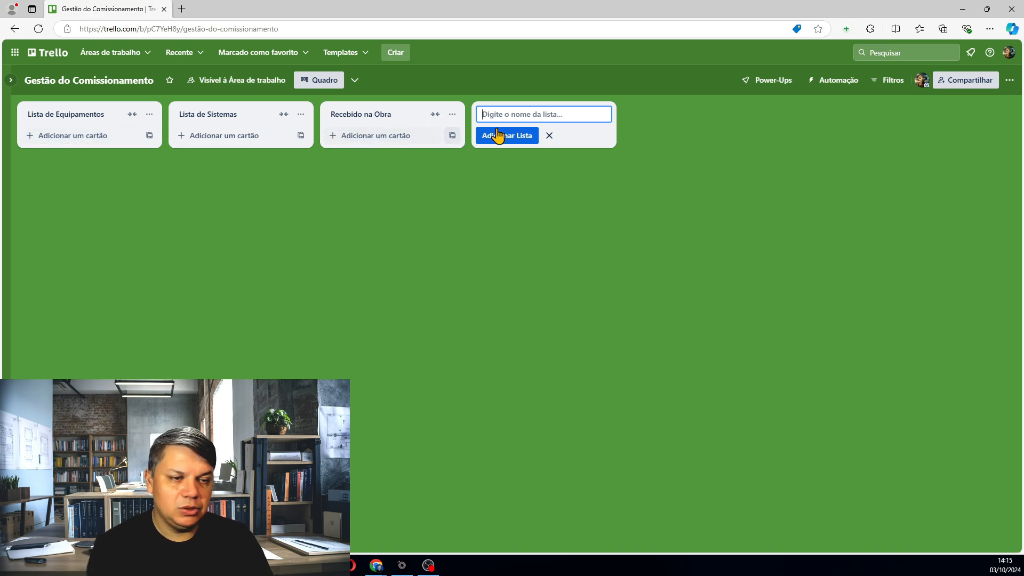
Add a fourth list named "em Montagem" after "Recebido na Obra"
text(em )
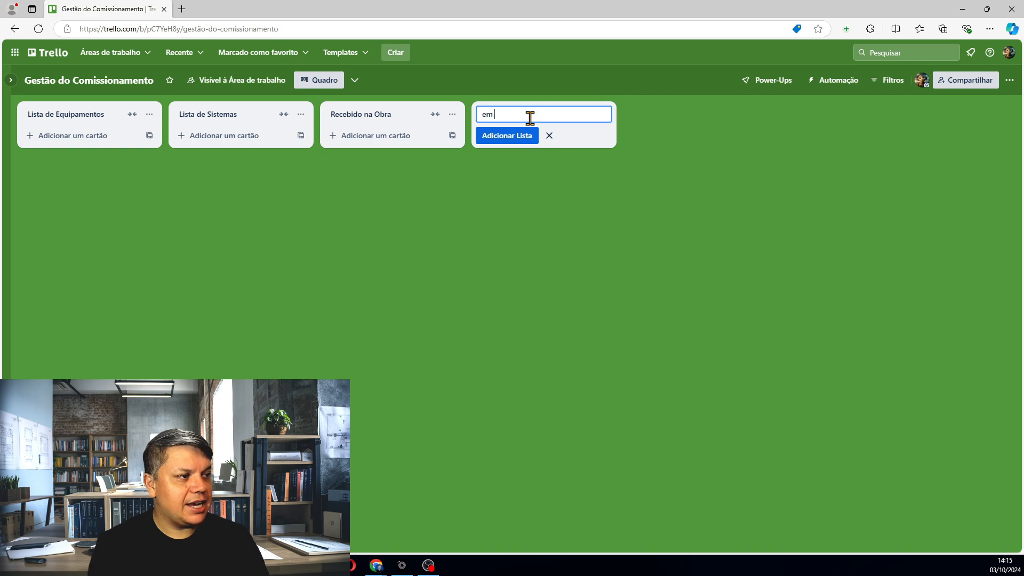
text(Montagem)
key(Return)
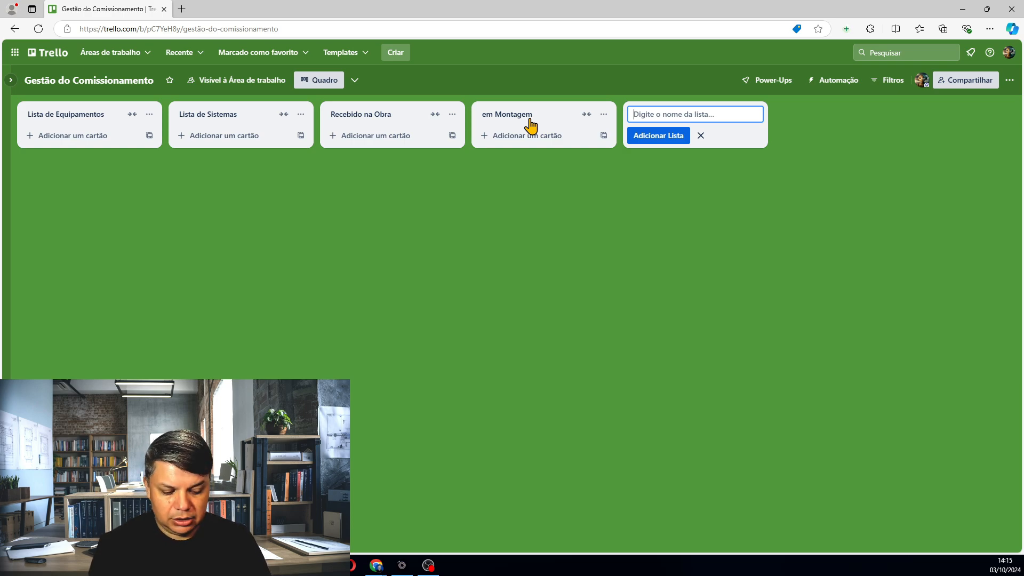
Add a fifth list named "em Comissionamento" after "em Montagem"
text(em)
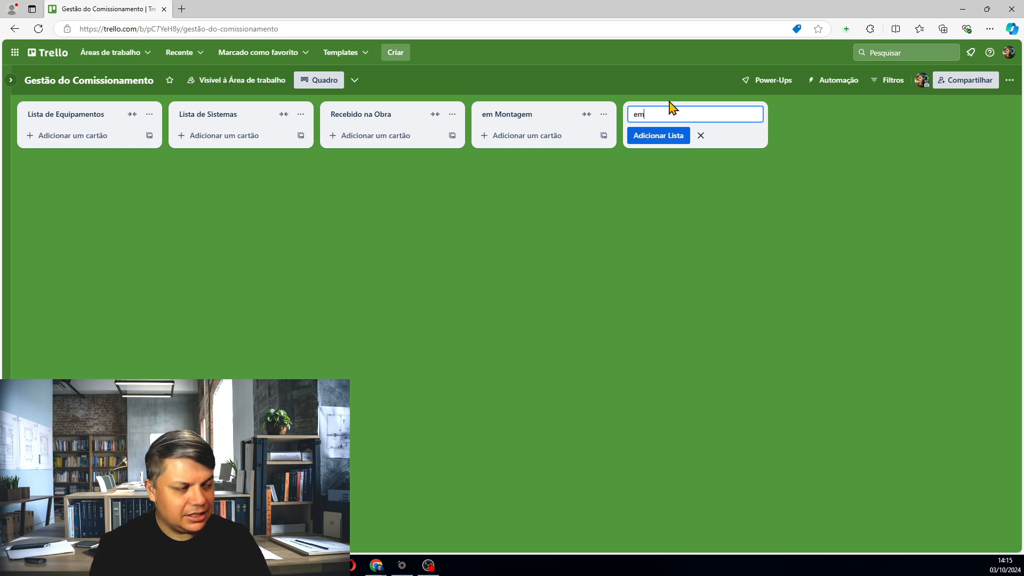
text( COmi)
key(BackSpace)
key(BackSpace)
key(BackSpace)
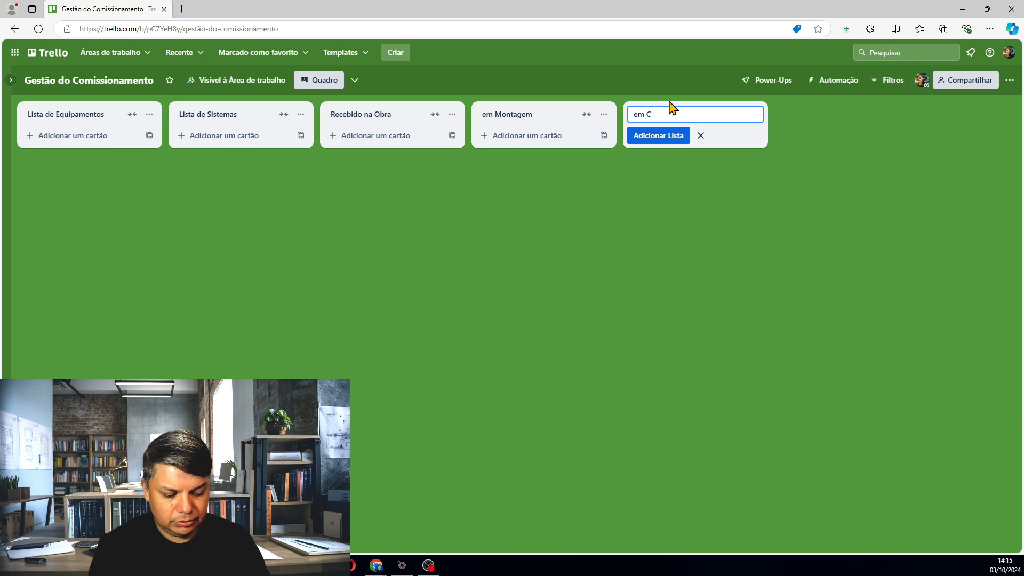
text(omissi)
text(onamentop)
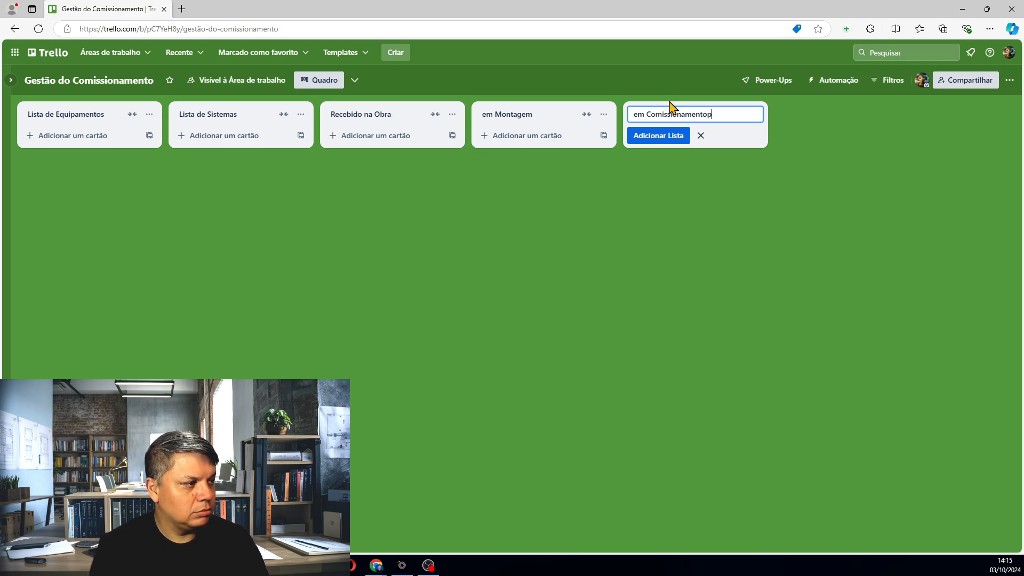
key(Return)
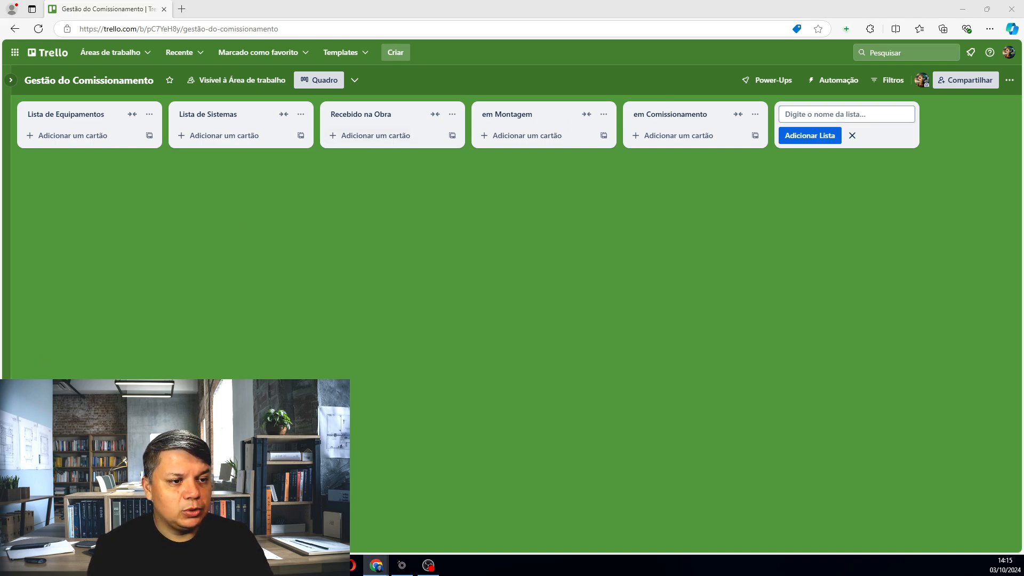
Add a sixth list named "Liberado para Startup" after "em Comissionamento"
click(827, 115)
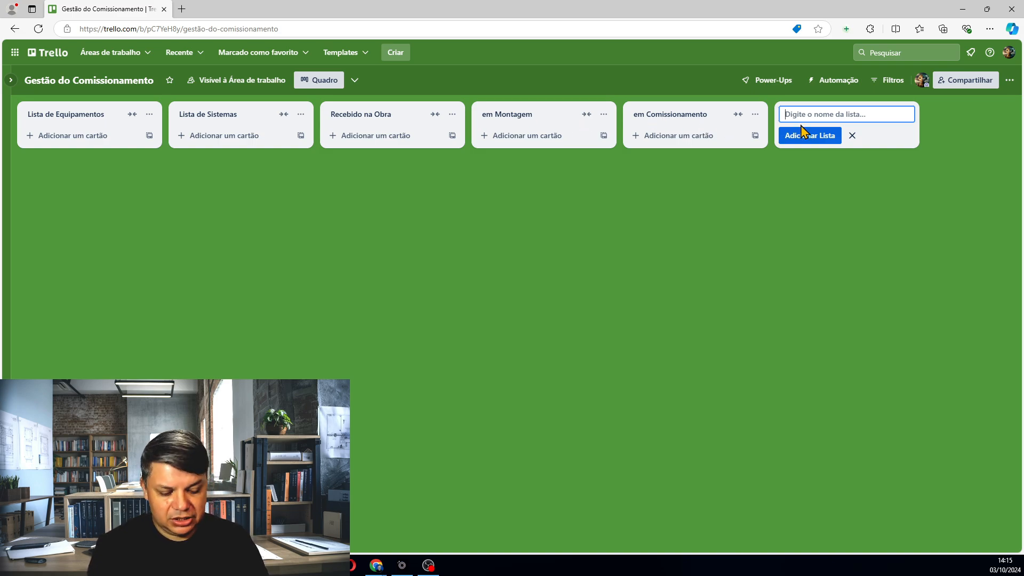
text(L)
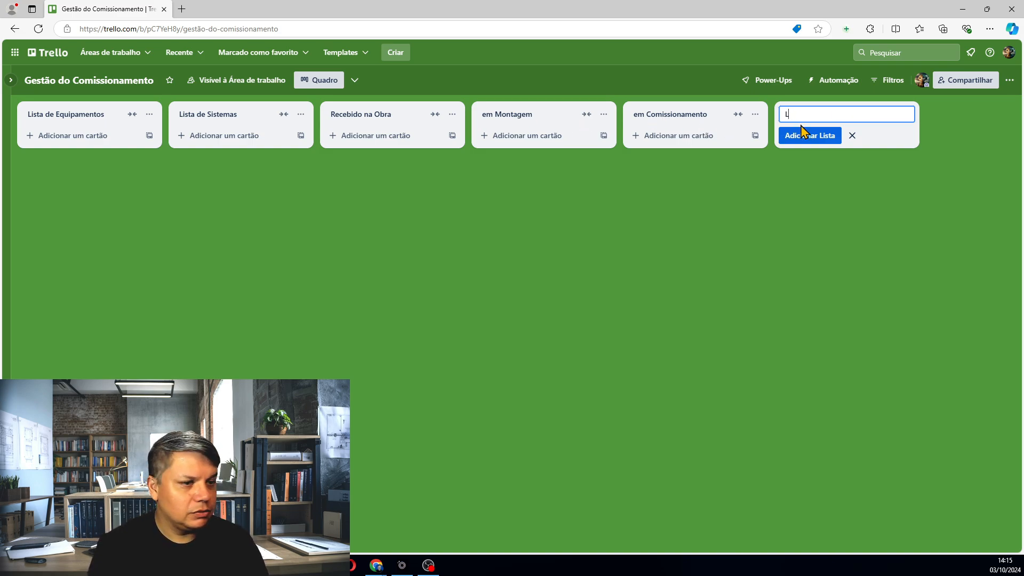
text(iberado par)
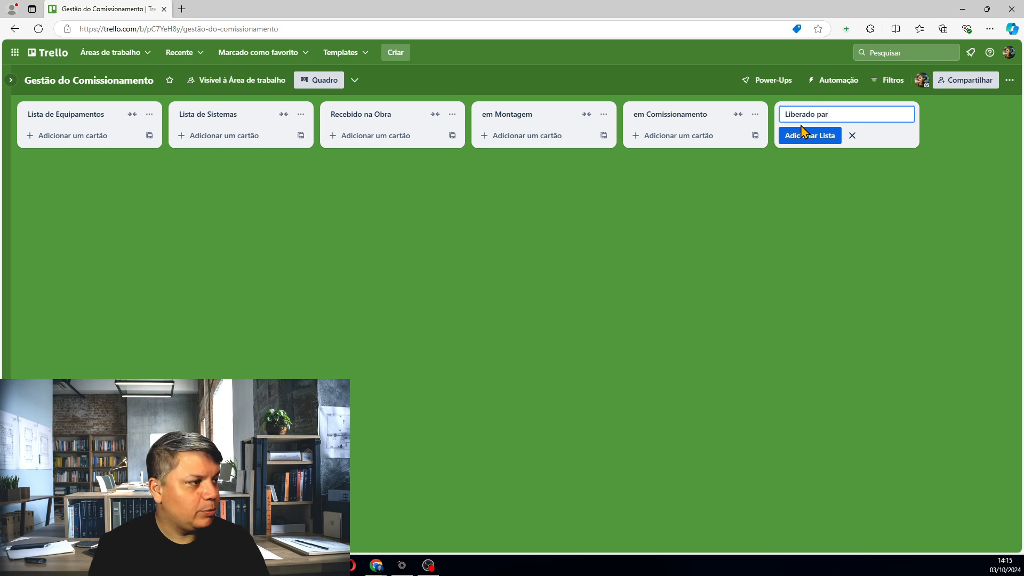
text(a Star)
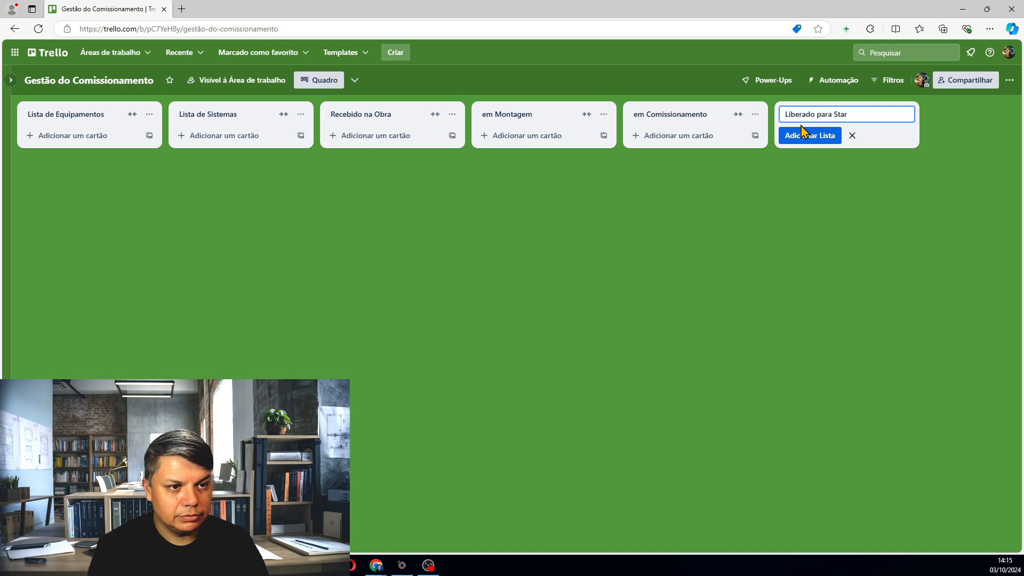
text(up)
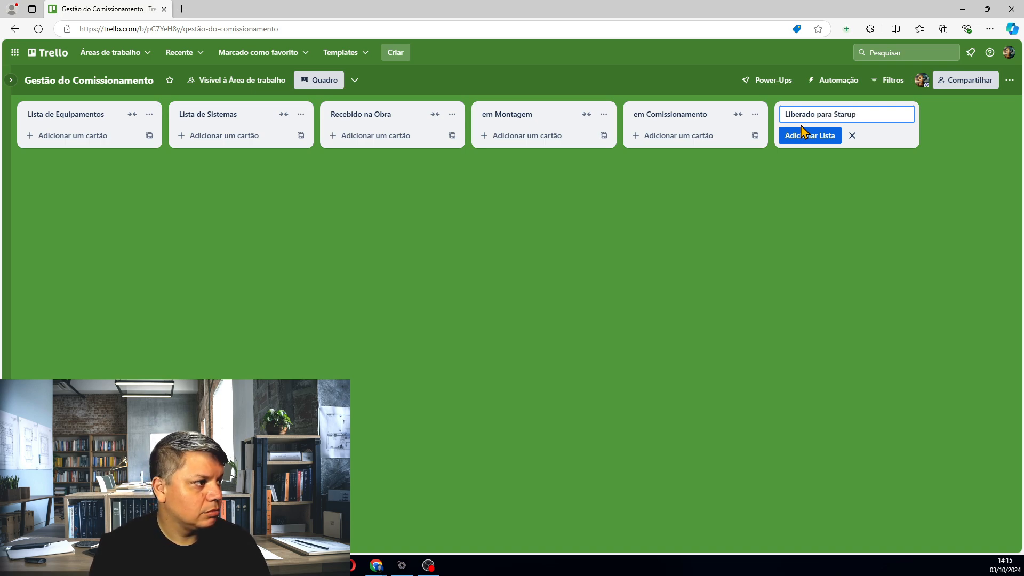
key(BackSpace)
key(BackSpace)
key(BackSpace)
text(tar)
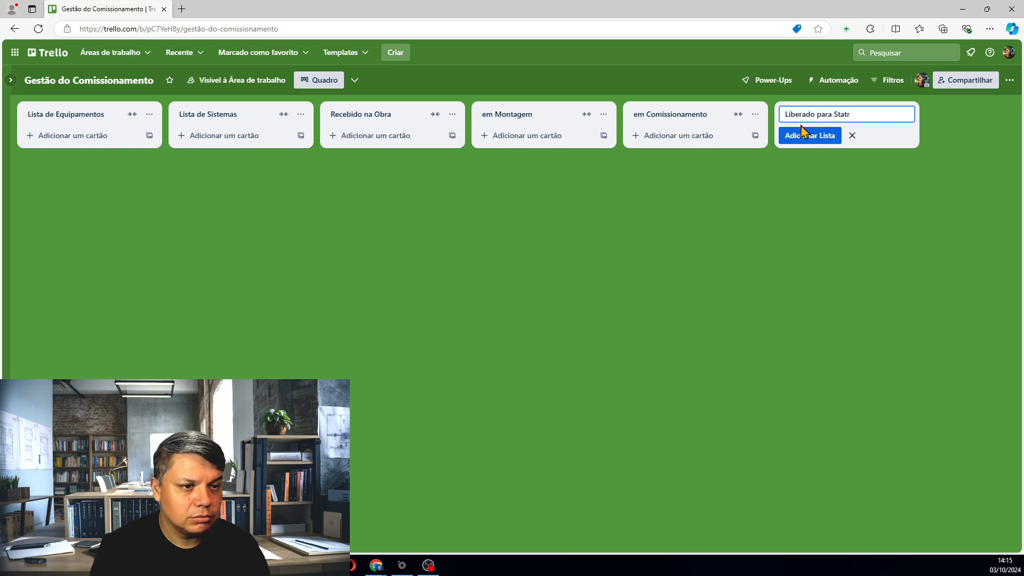
text(t)
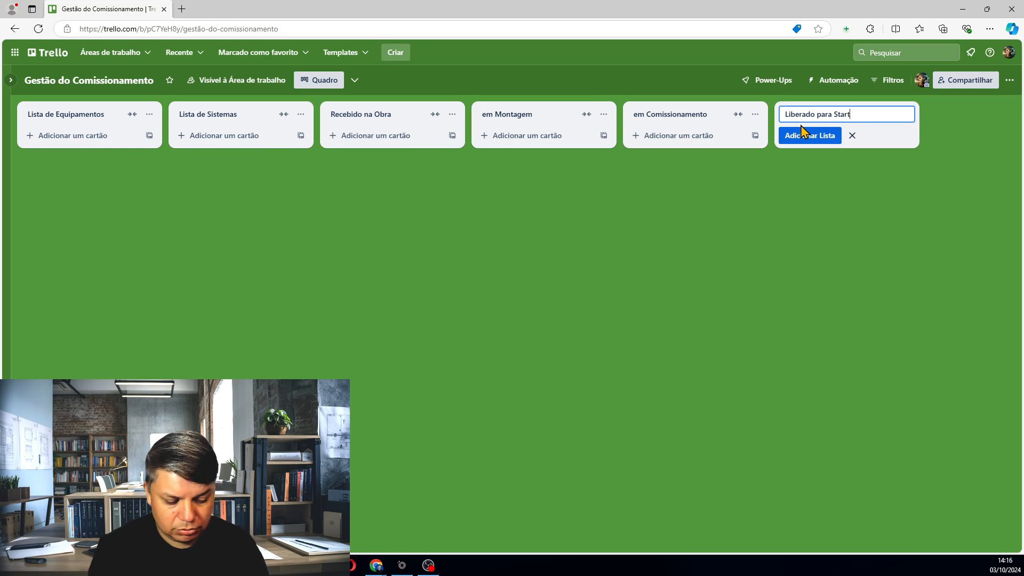
text(up)
key(Return)
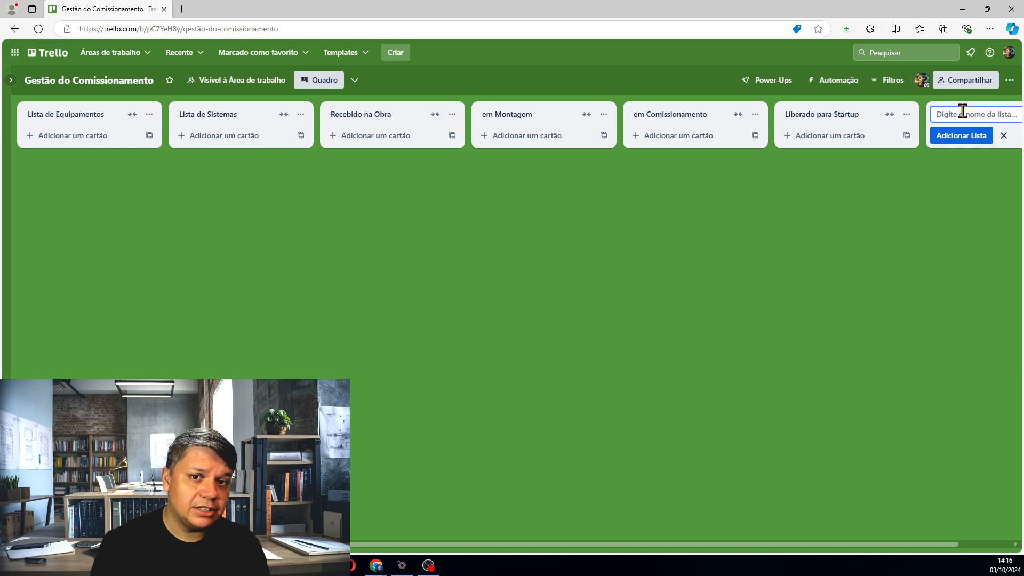
Add a seventh list named "Entregue a Operação" after "Liberado para Startup" and end list entry
text(Entregue)
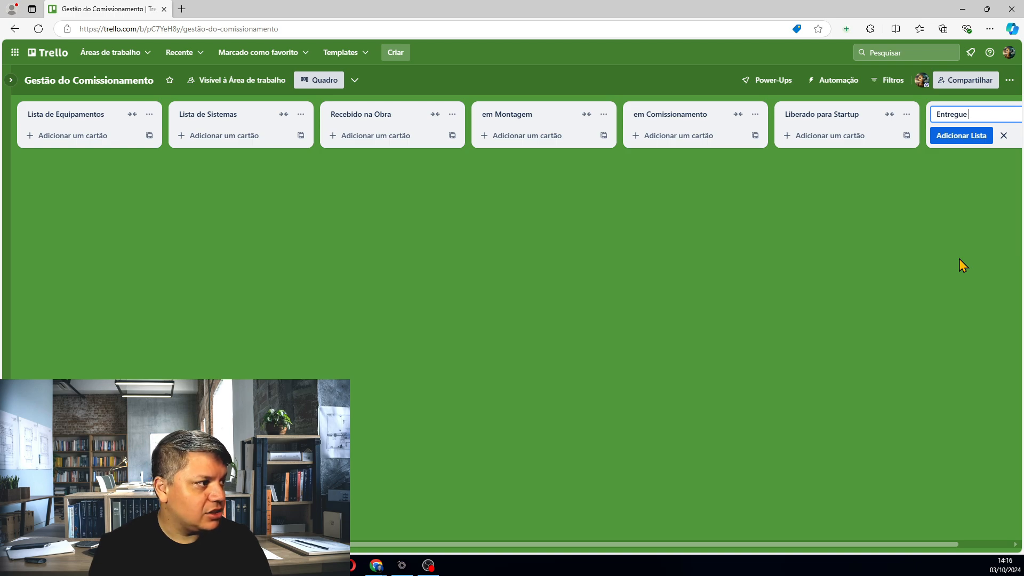
text( a Ope)
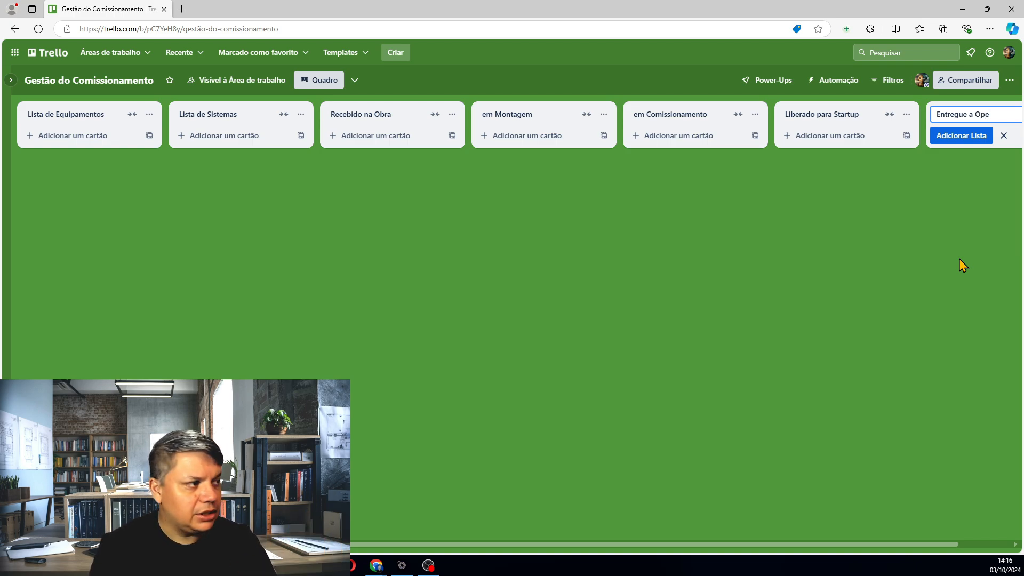
text(ração)
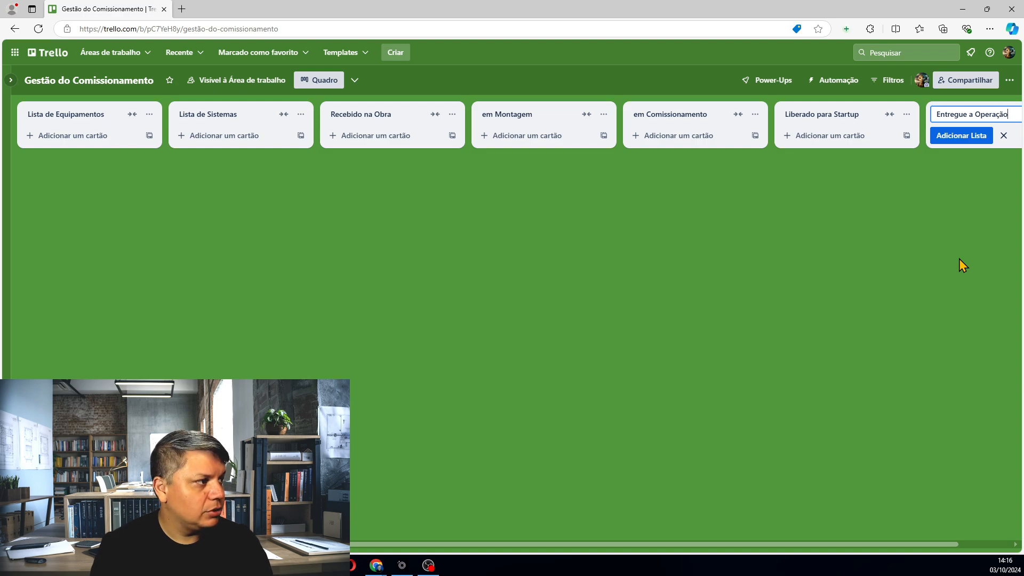
key(Return)
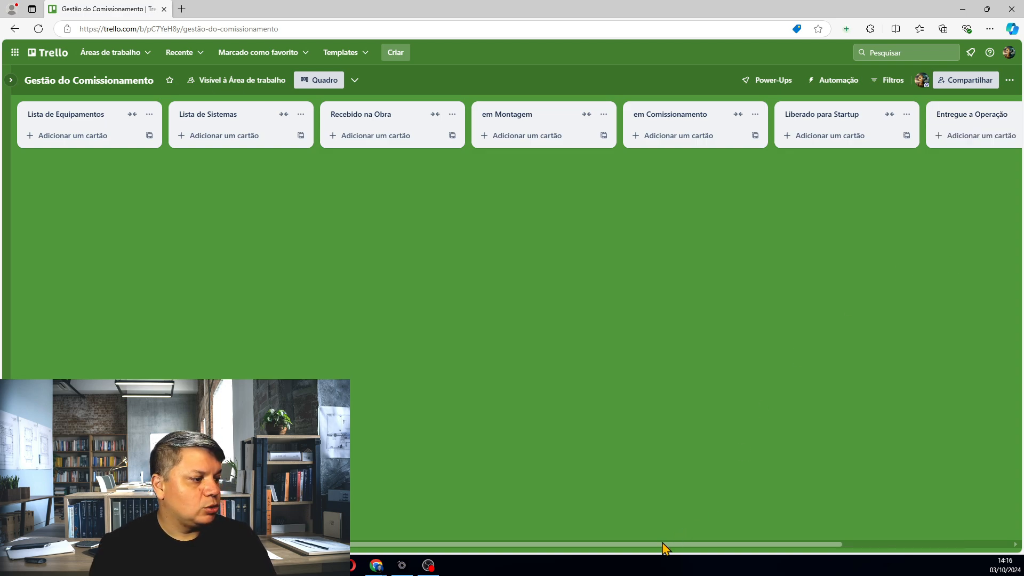
drag(663, 544, 709, 545)
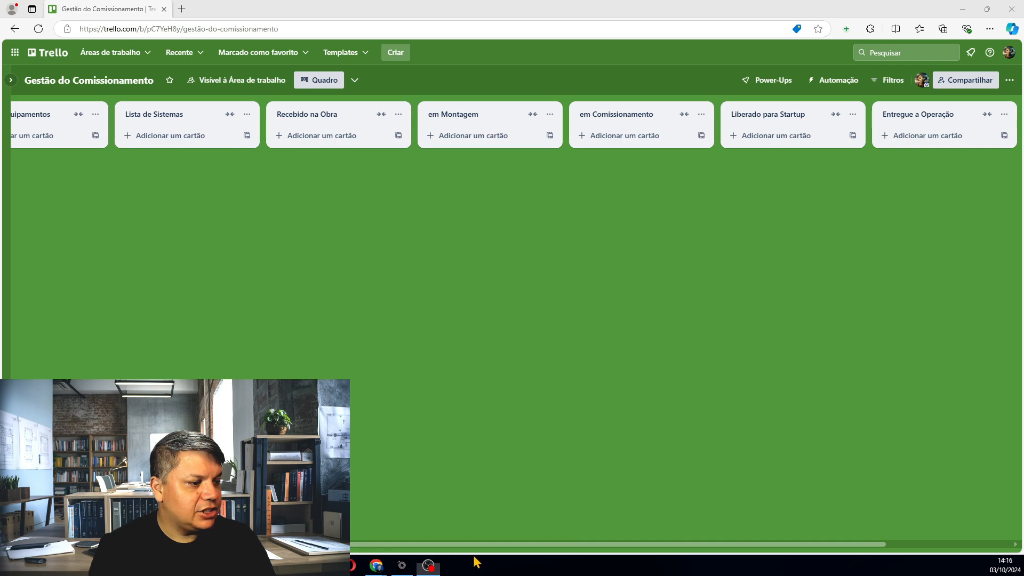
click(794, 345)
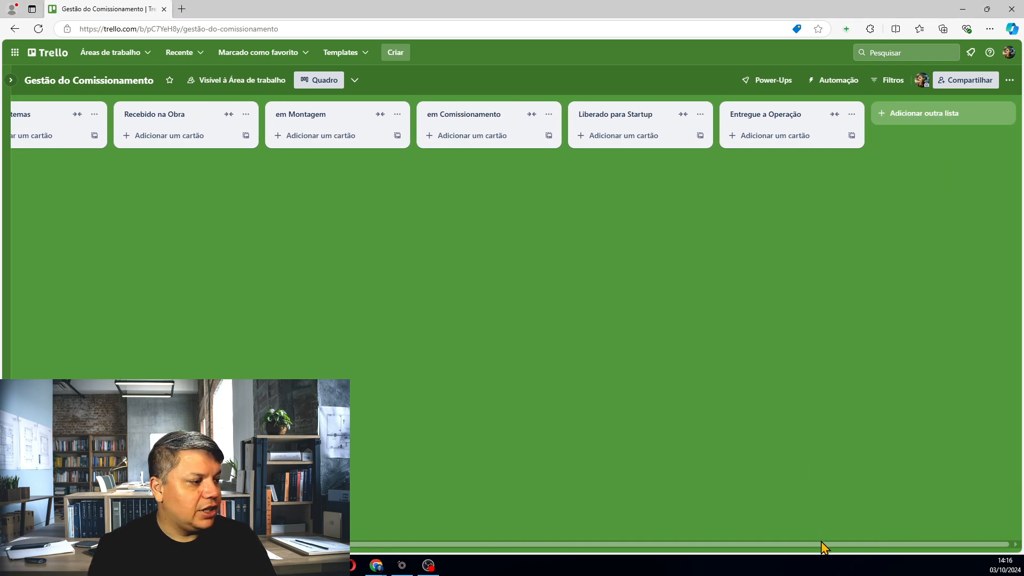
Add a first card named "Malha de Aterramento 1" to "Lista de Sistemas"
drag(824, 547, 495, 555)
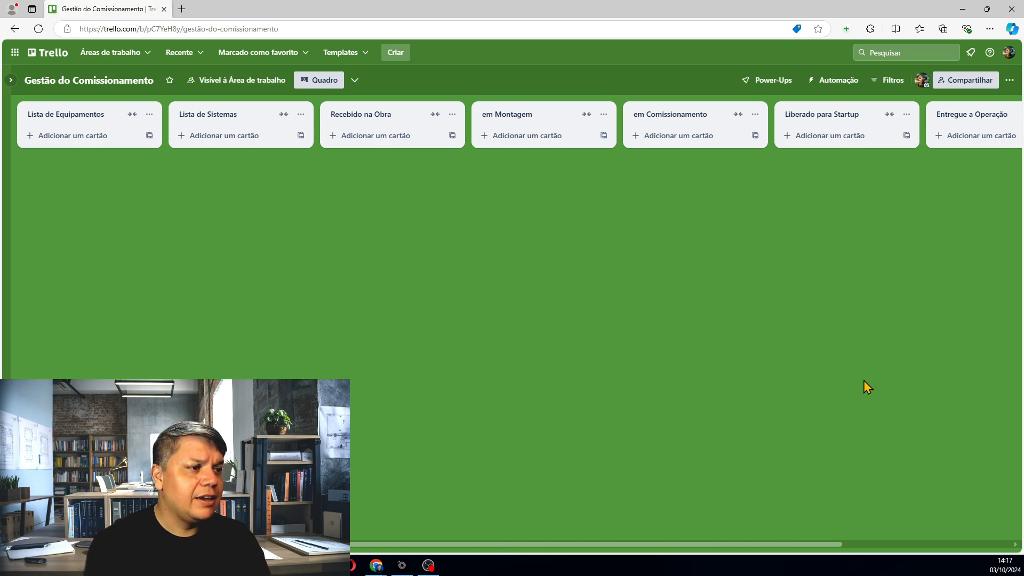
click(230, 137)
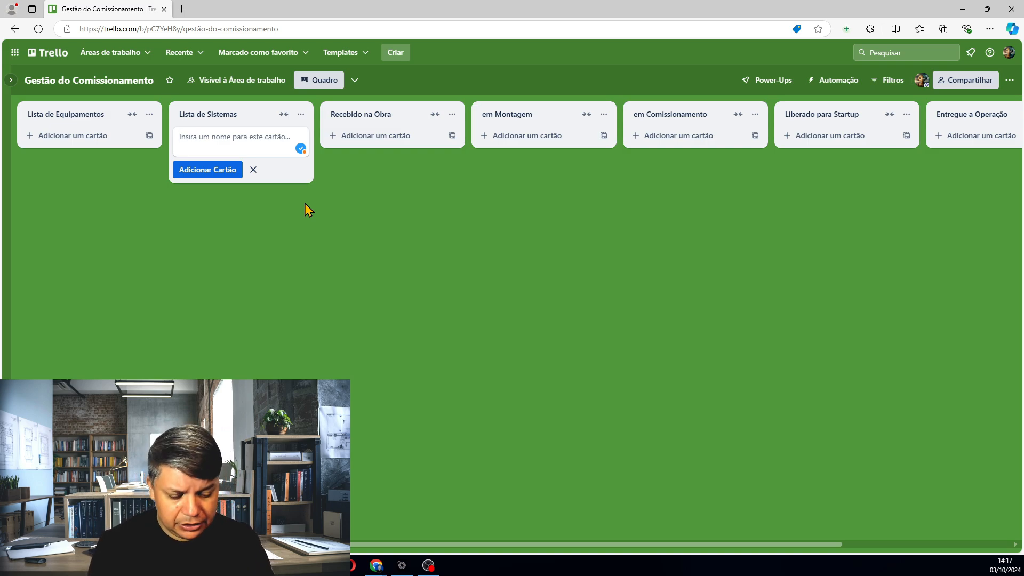
text(Maq)
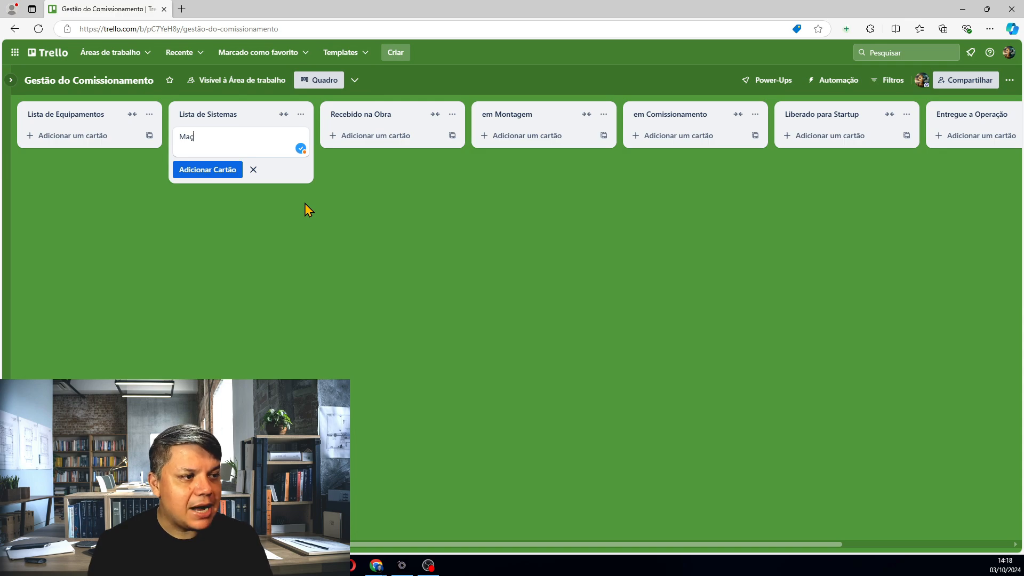
text(lha de )
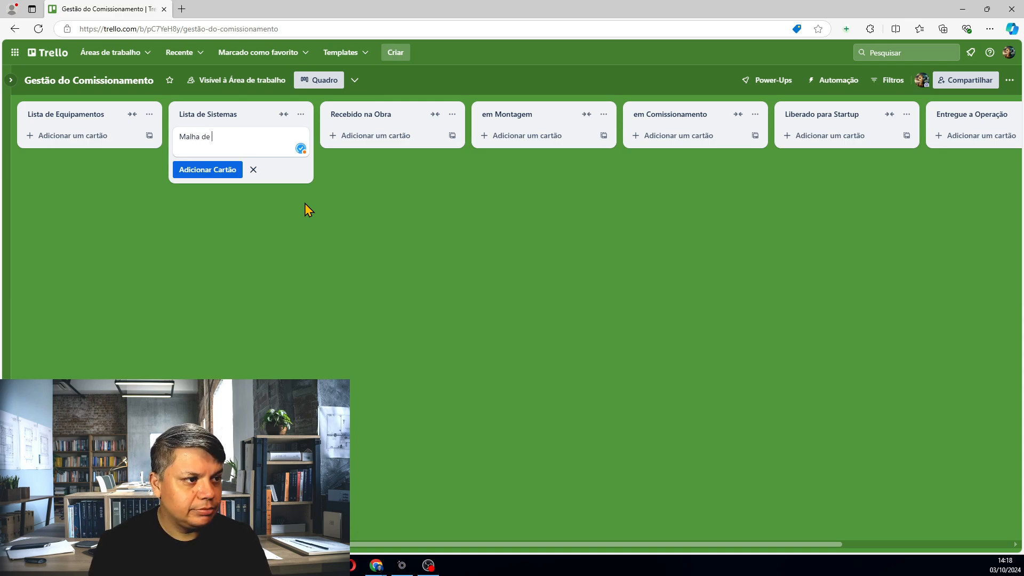
text(Aterra,emnt)
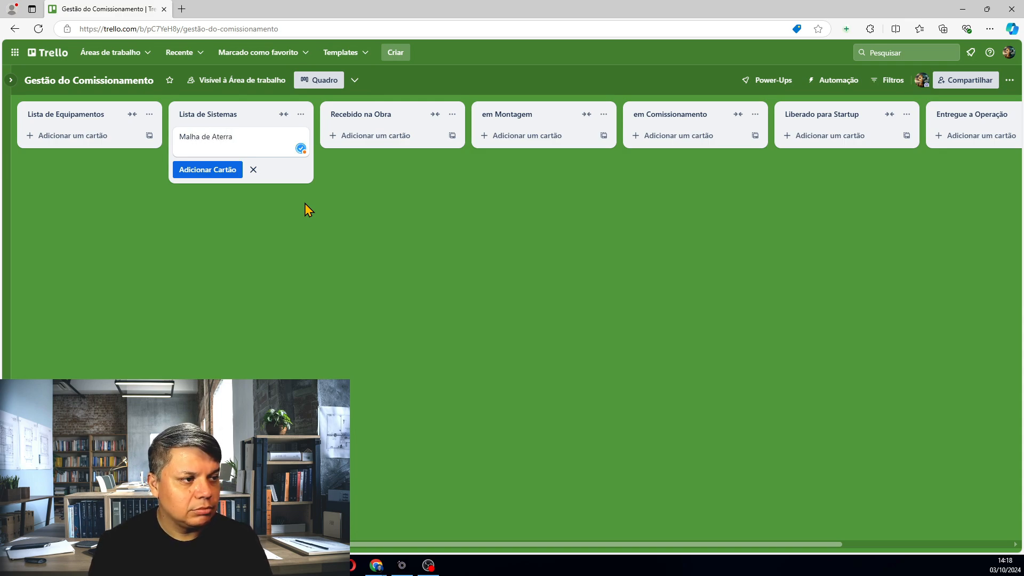
key(BackSpace)
key(BackSpace)
key(BackSpace)
key(BackSpace)
key(BackSpace)
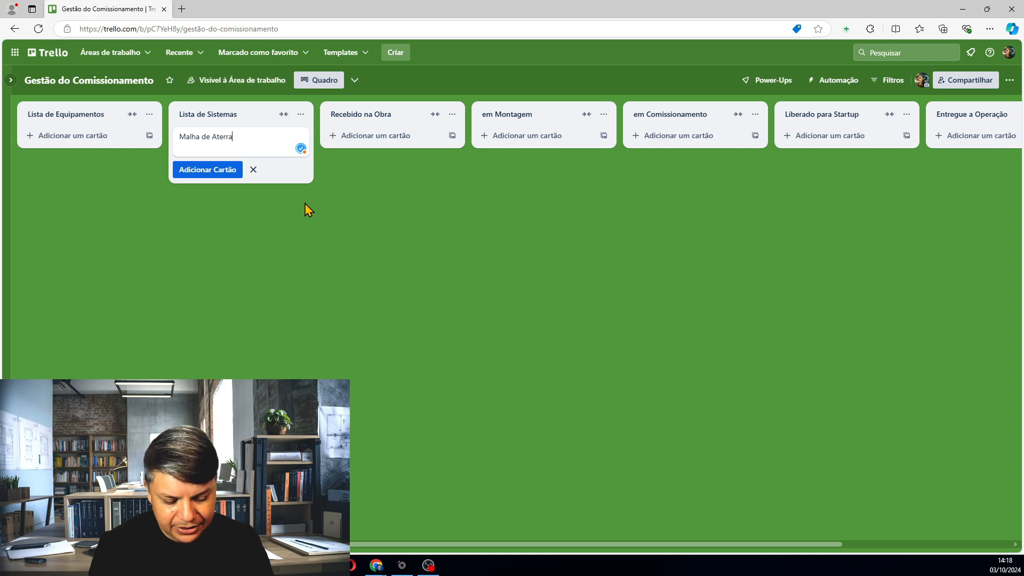
text(mento 1)
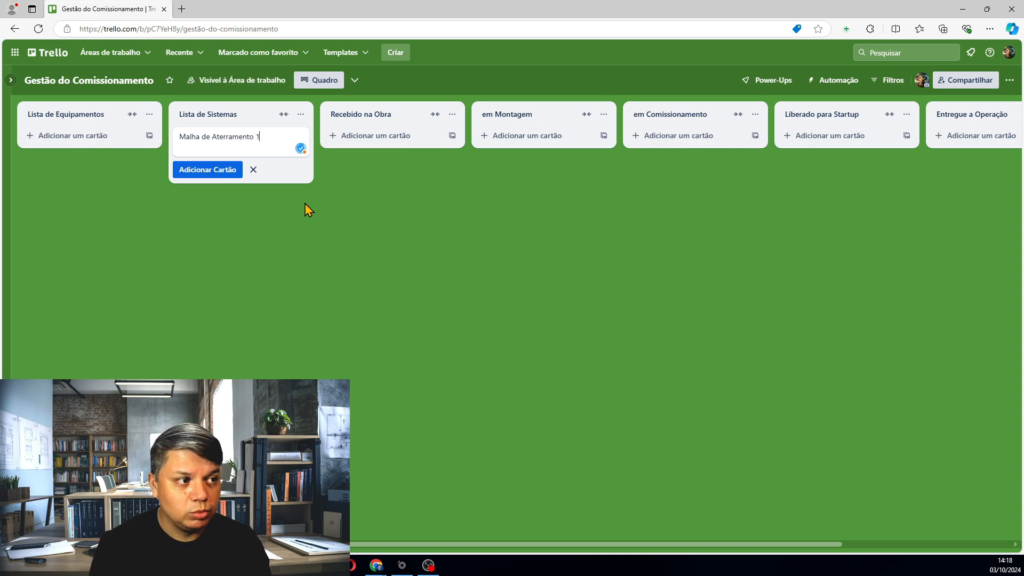
key(Return)
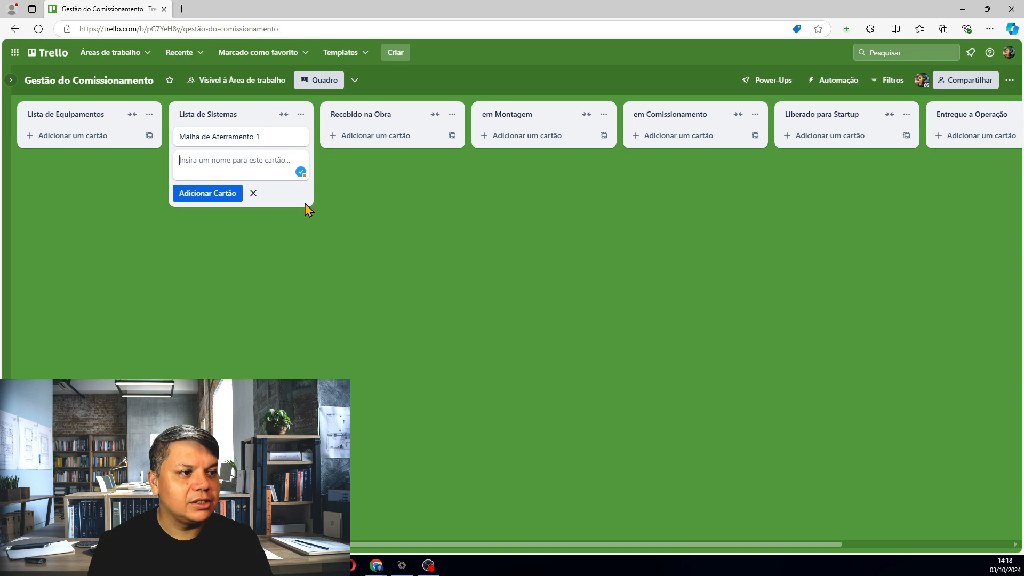
Add the cards "Malha de Aterramento 2" and "Malha de Aterramento 3" to "Lista de Sistemas"
text(Malha de Aterramento 2)
key(Return)
text(M)
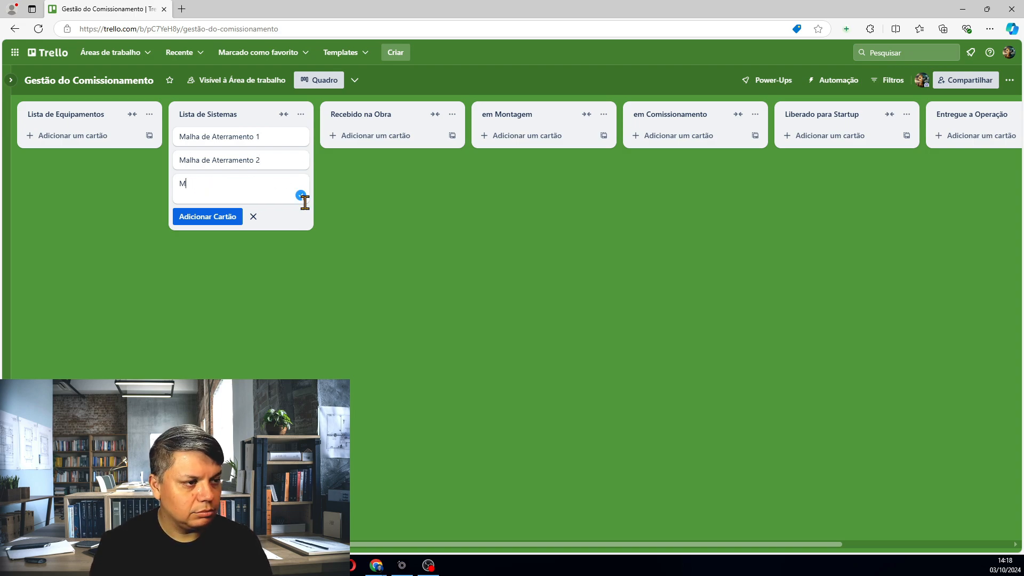
text(alha de Aterramento 3)
key(Return)
Add the cards "SPDA 1", "SPDA 2" and "SPDA 3" to "Lista de Sistemas" and end card entry
text(SPDA 1)
key(Return)
text(SPDA)
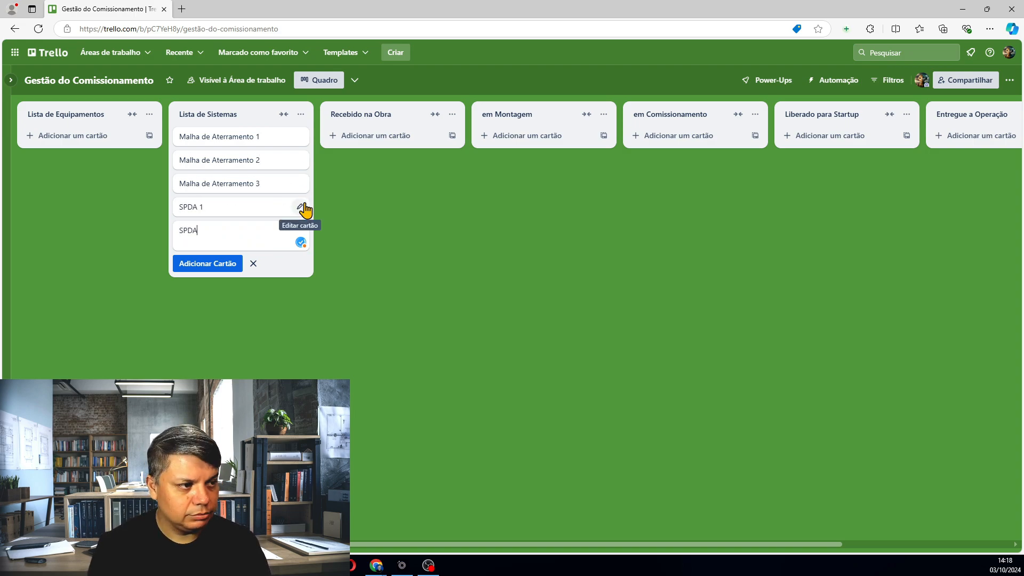
text( 2)
key(Return)
text(SPDA 3)
key(Return)
click(418, 276)
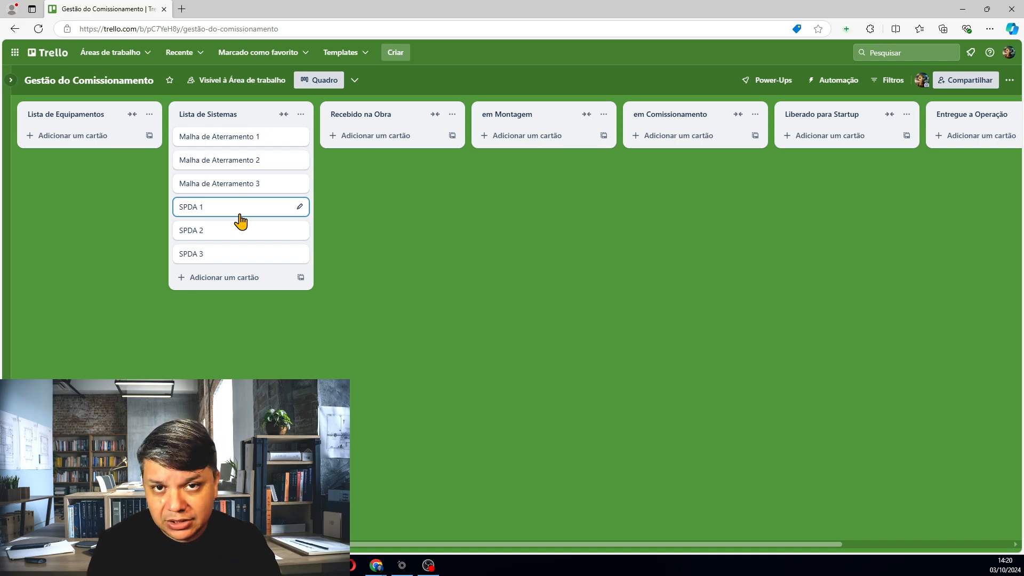
Add the cards "Motor 1", "Motor 2" and "Motor 3" to "Lista de Equipamentos"
click(60, 138)
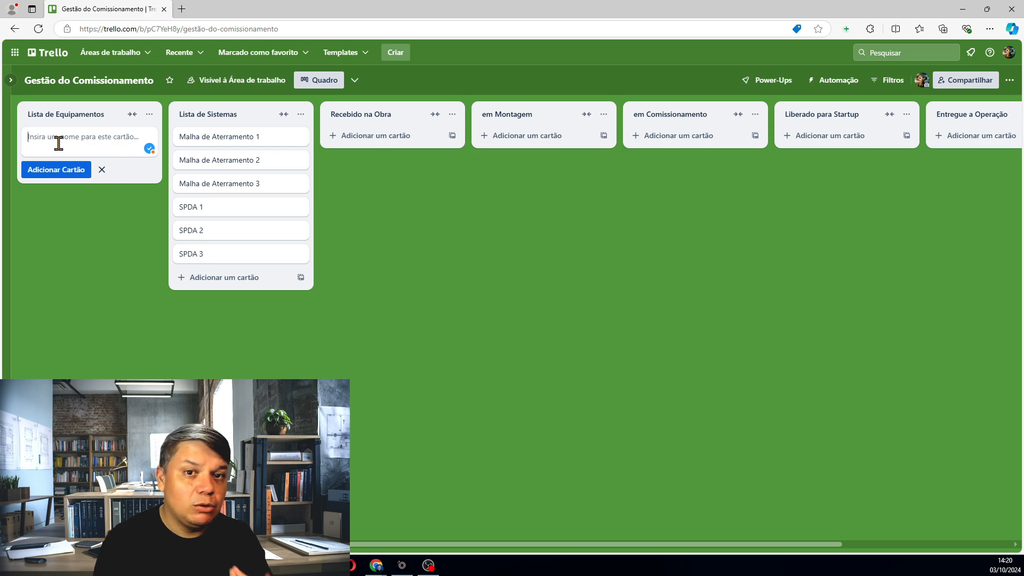
text(Motor 1)
key(Return)
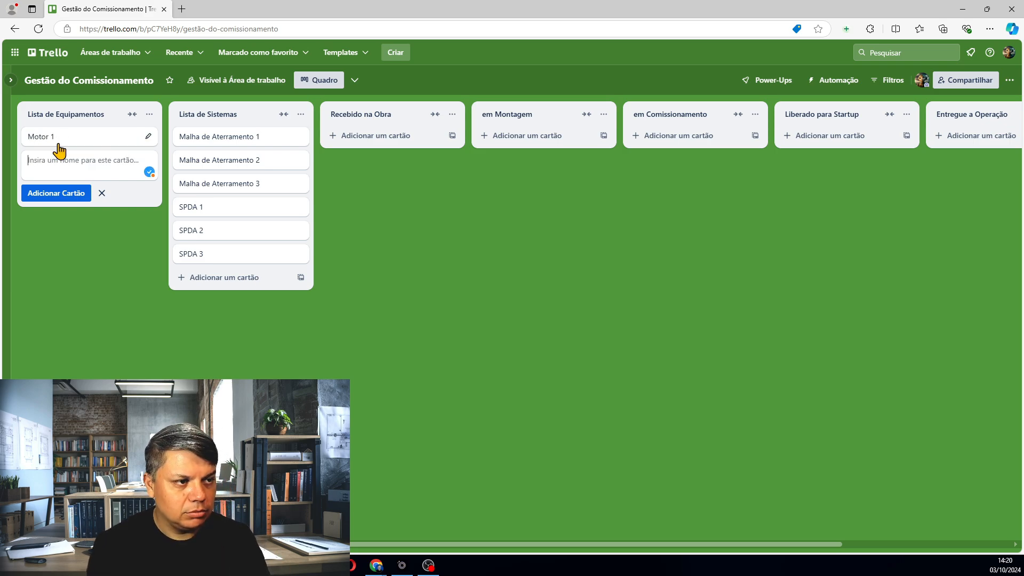
text(Motor 2)
key(Return)
text(Motor 3)
key(Return)
Add the cards "Bomba 1", "Bomba 2", "Compressor 1" and "Compressor 2" to "Lista de Equipamentos"
text(Bomba 1 Bomba 2)
key(Return)
text(Compressor 1)
key(Return)
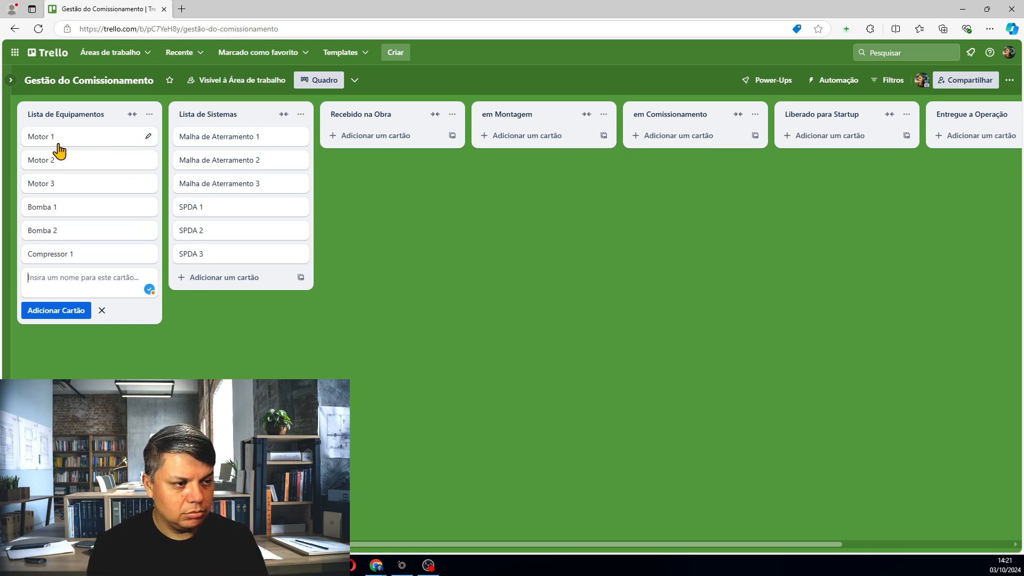
text(Compressor 2)
key(Return)
Add the cards "Transformador 1", "Transformador 2", "Painel CDC" and "Painel CCM" to "Lista de Equipamentos"
text(Transformador 1 Transformador 2)
key(Return)
text(Painel CDC)
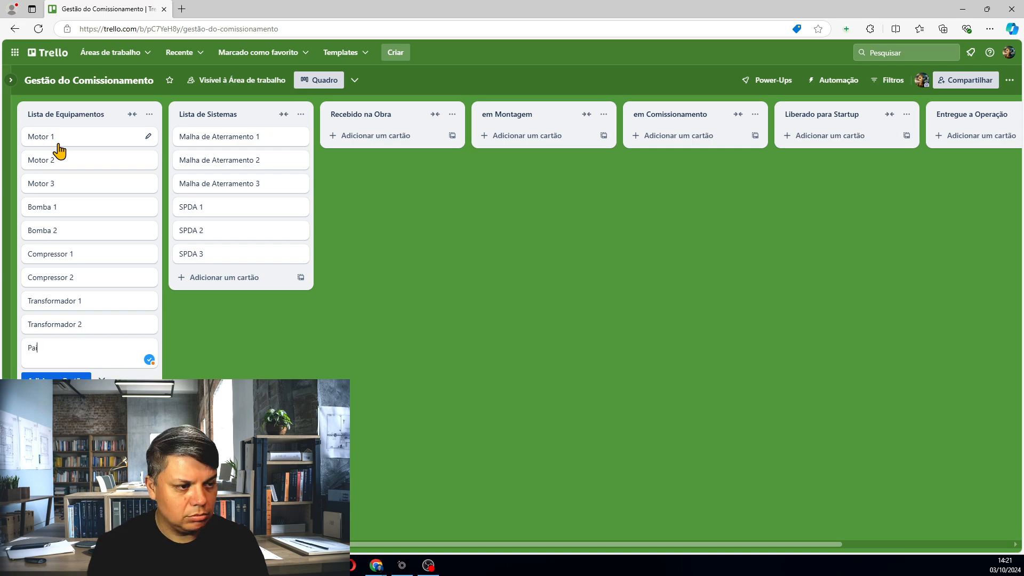
key(Return)
text(Painel CCM)
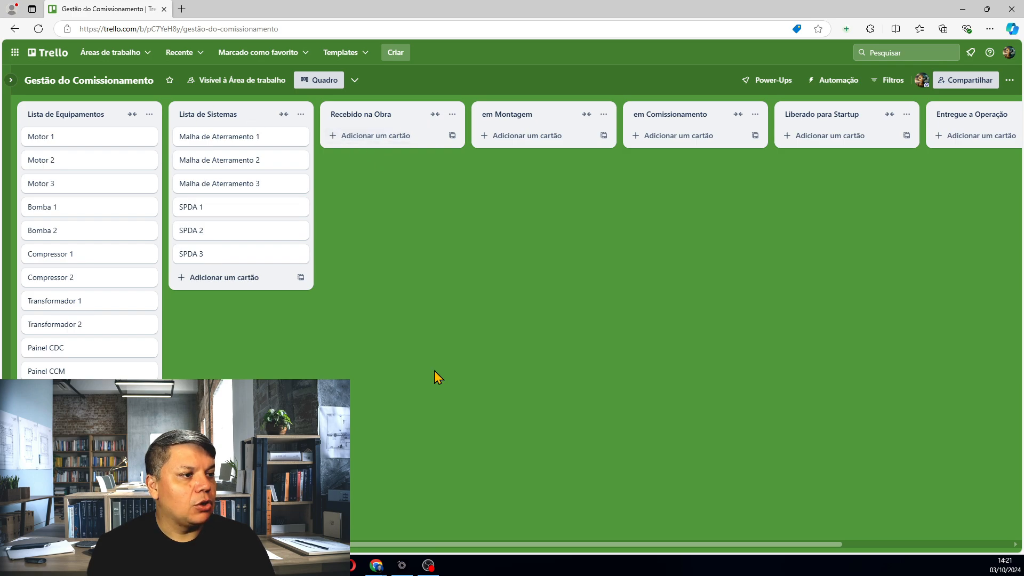
mouse_move(351, 545)
mouse_down()
mouse_move(456, 546)
mouse_move(346, 546)
mouse_up()
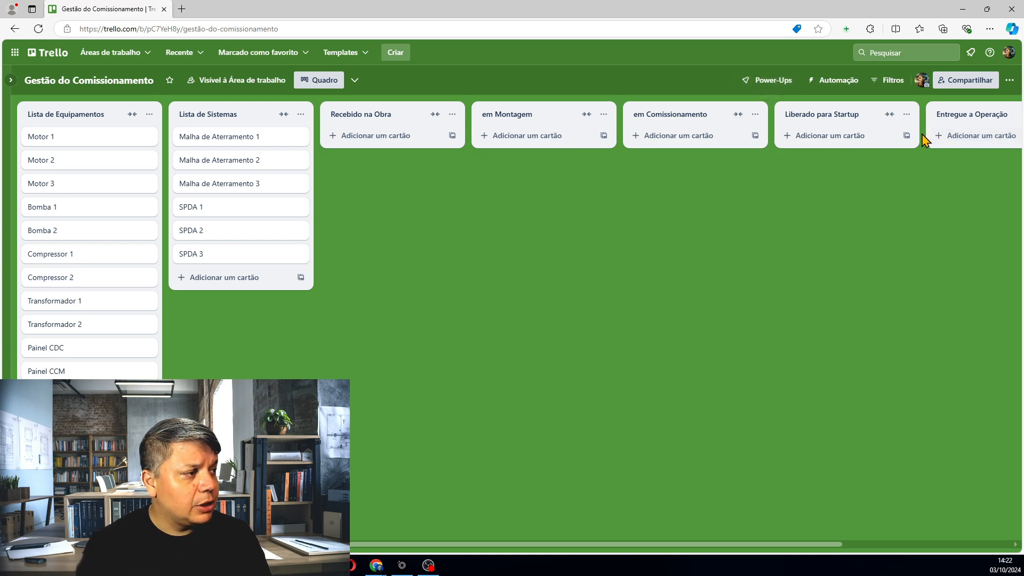
Search the Power-Ups for "calendario" and add "Power-up do Calendário" to the board
click(788, 88)
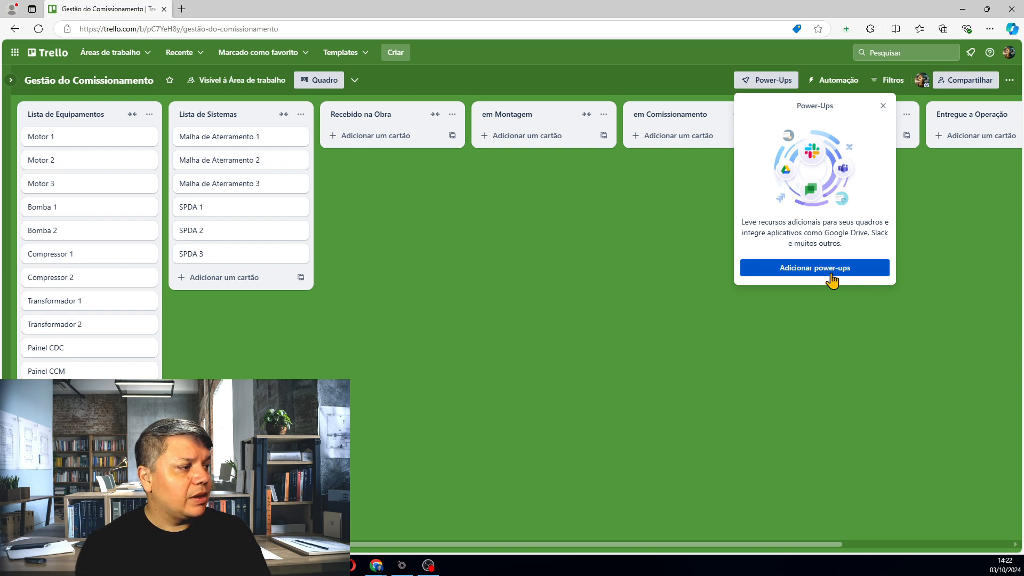
click(829, 269)
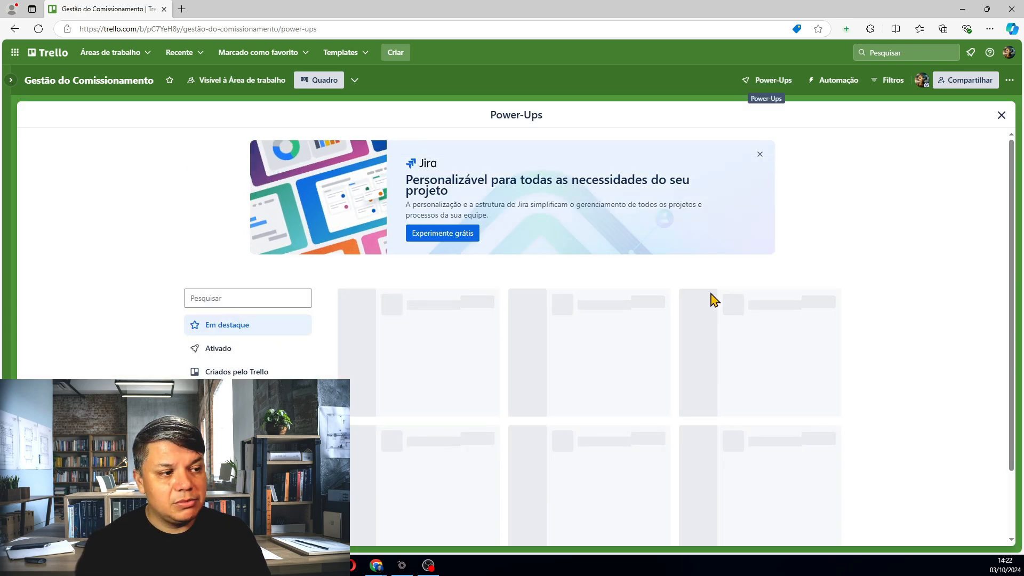
click(255, 302)
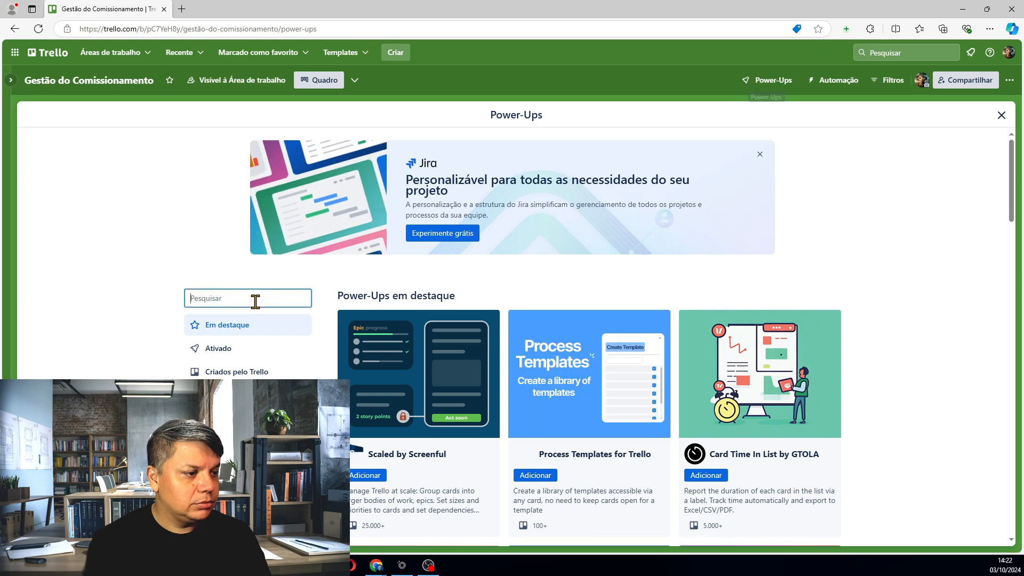
text(calendario)
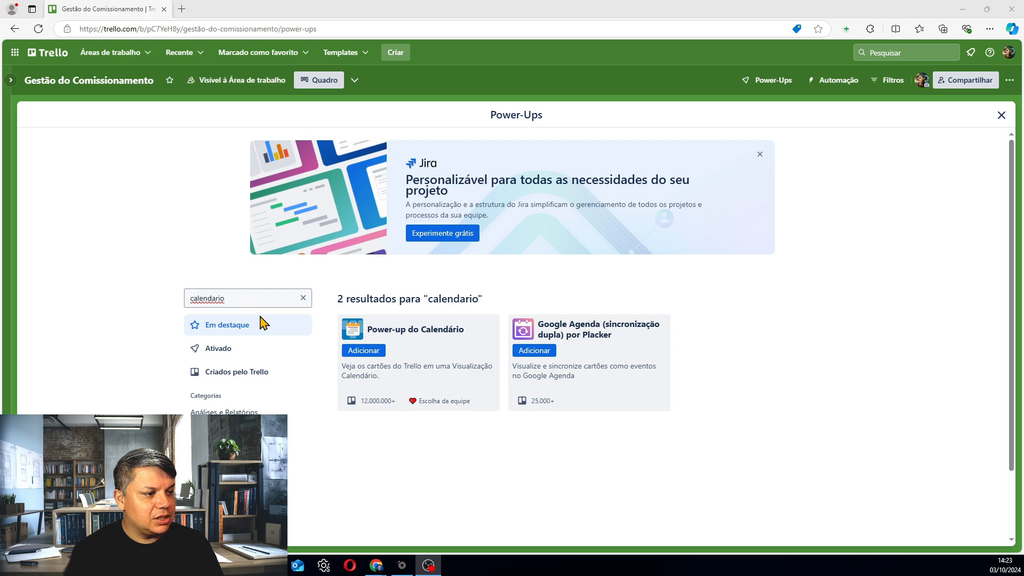
click(371, 357)
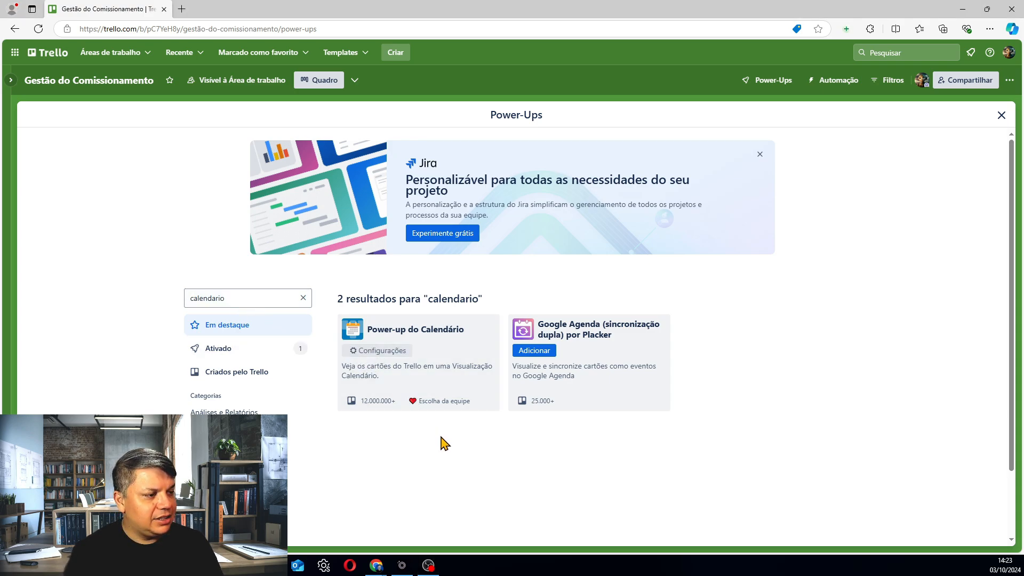
Search the Power-Ups for "ama" and add "Amazing Fields" to the board
double_click(257, 298)
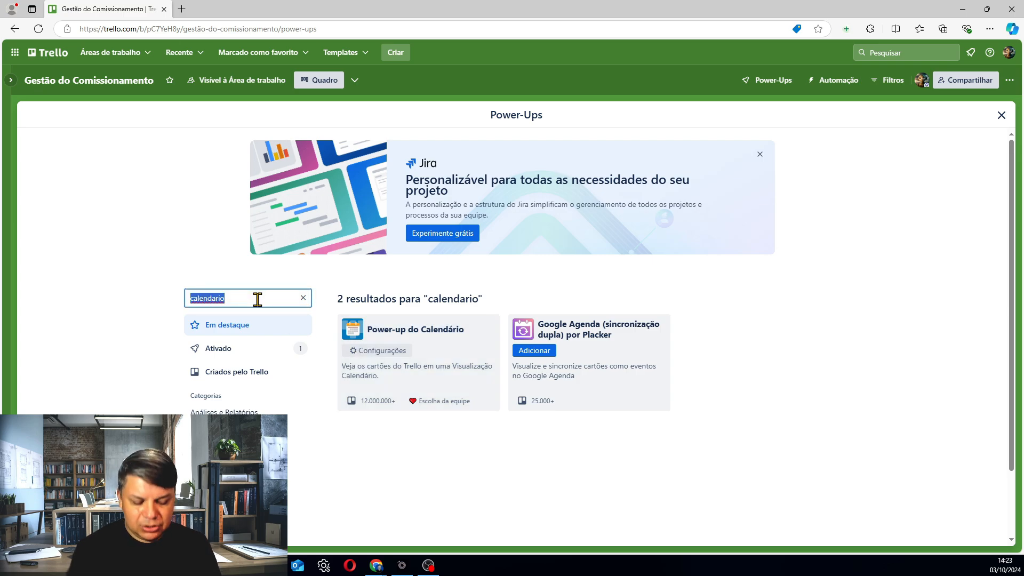
text(ma)
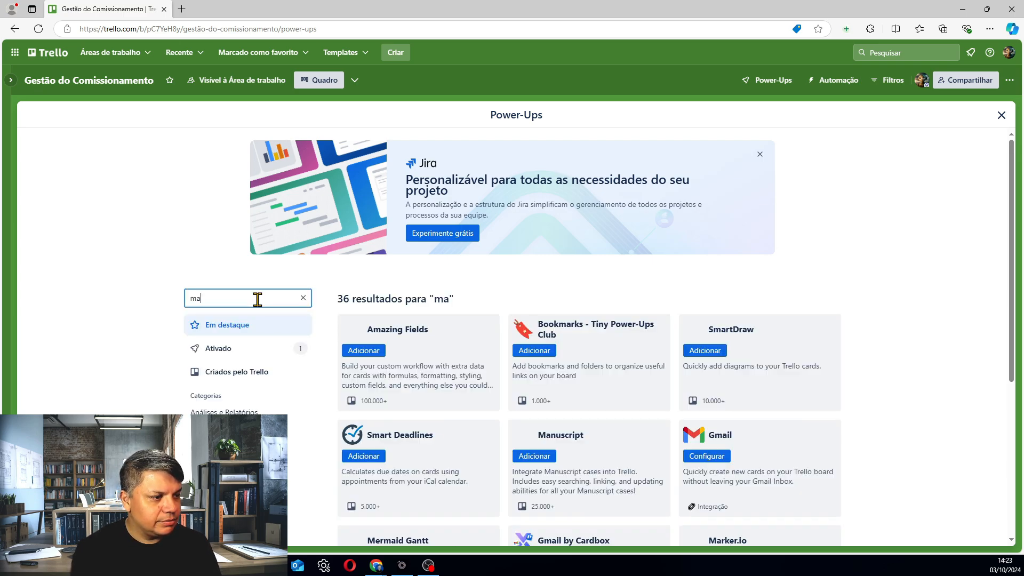
key(BackSpace)
key(BackSpace)
text(ama)
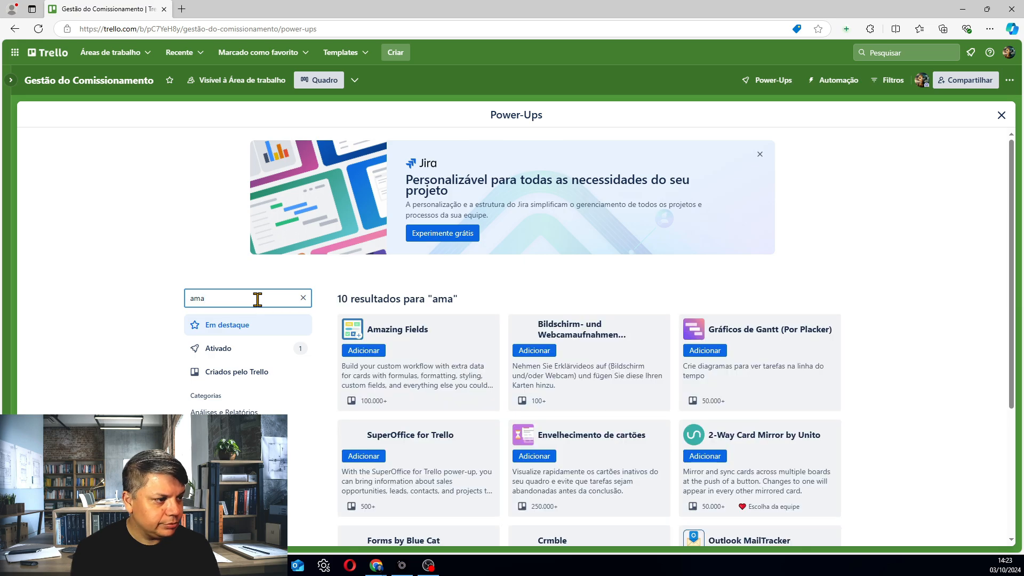
click(372, 353)
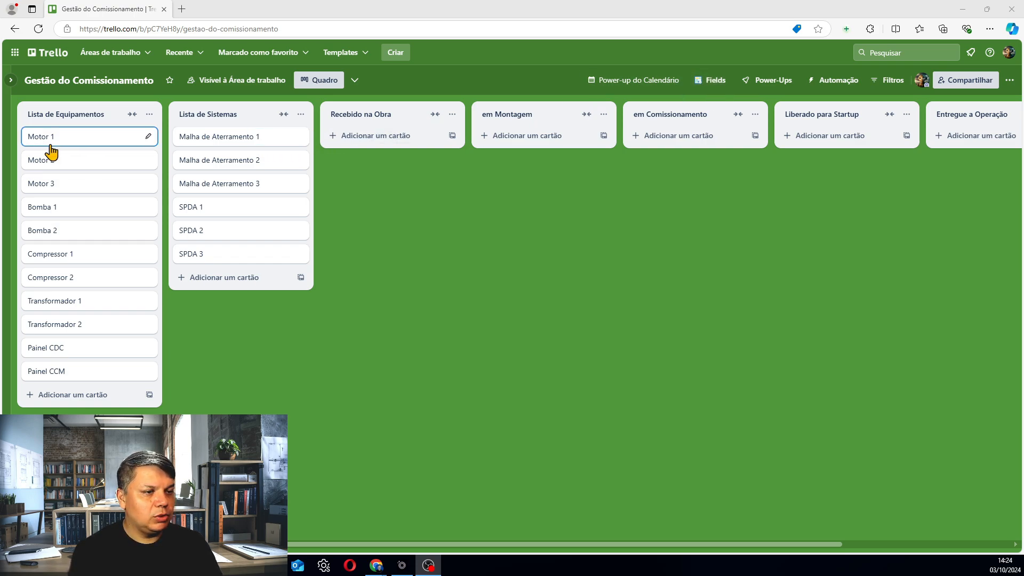
Move the "Motor 1" card to "Recebido na Obra" and save its delivery date as 04/10/2024 at 14:24
drag(51, 147, 354, 156)
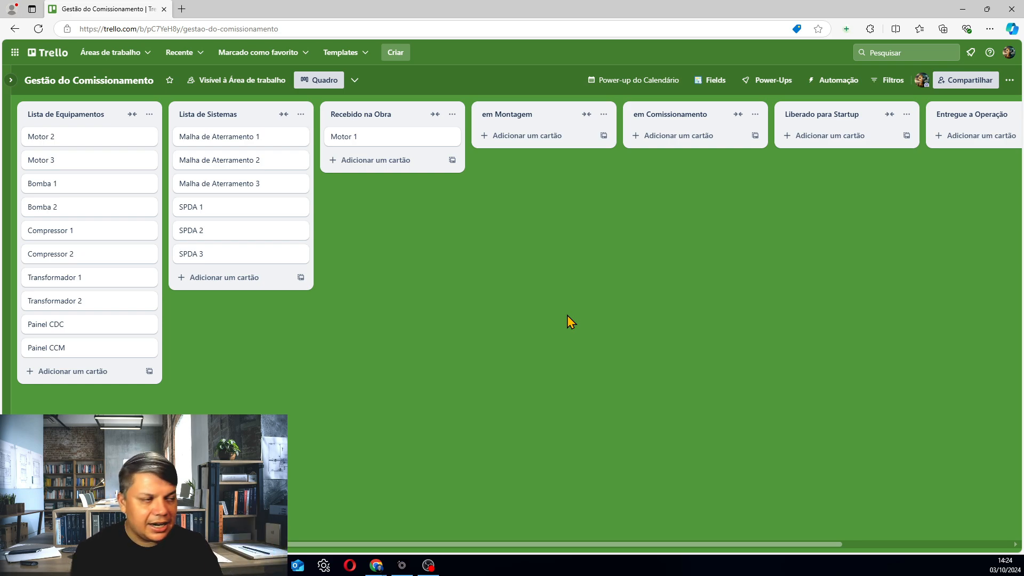
click(412, 150)
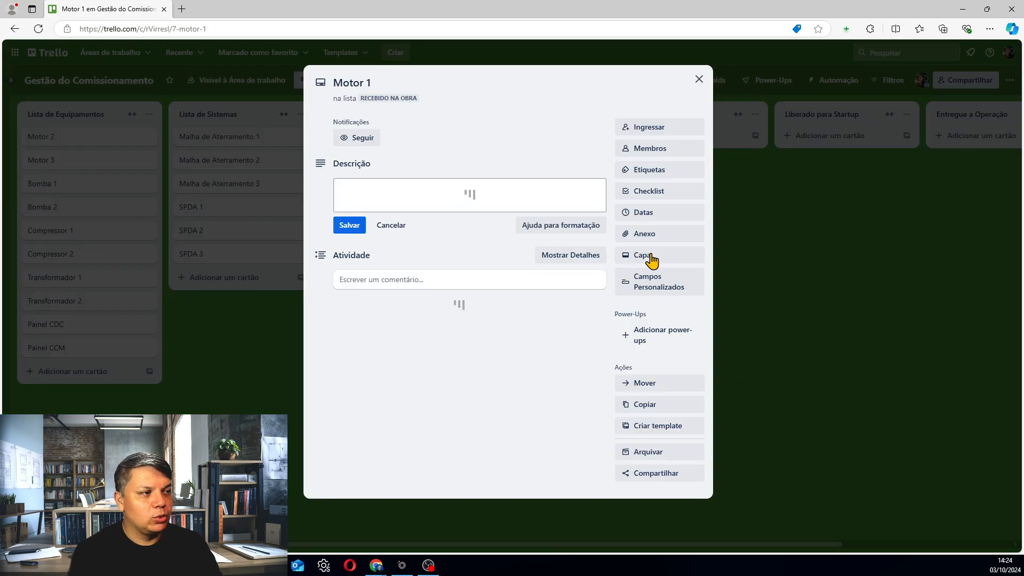
click(653, 213)
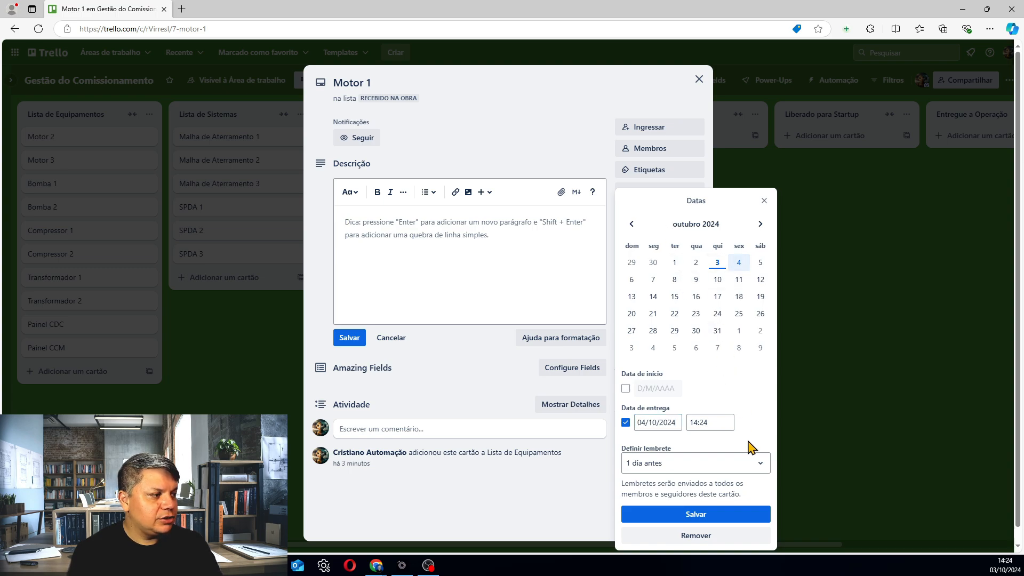
click(695, 515)
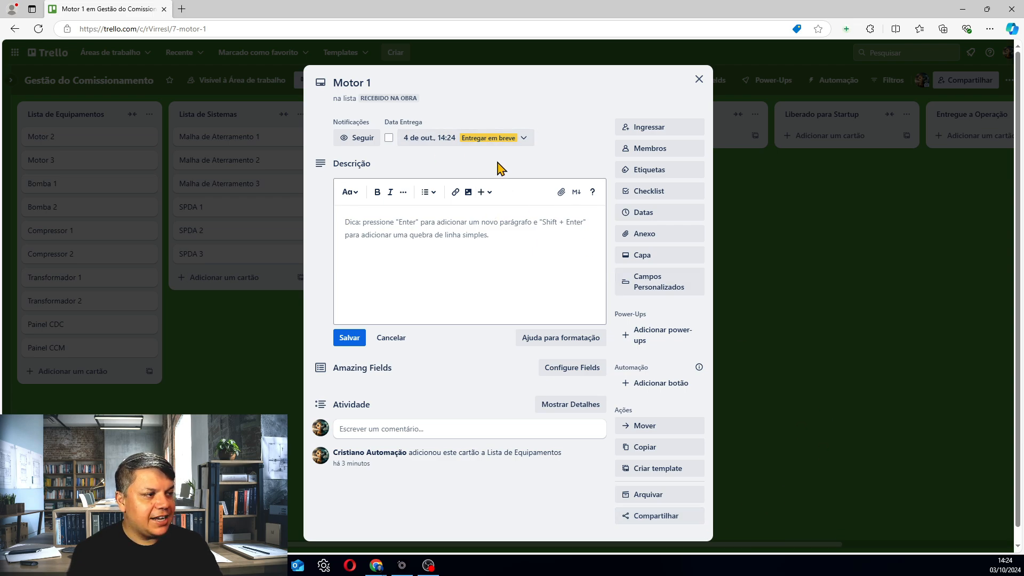
click(784, 260)
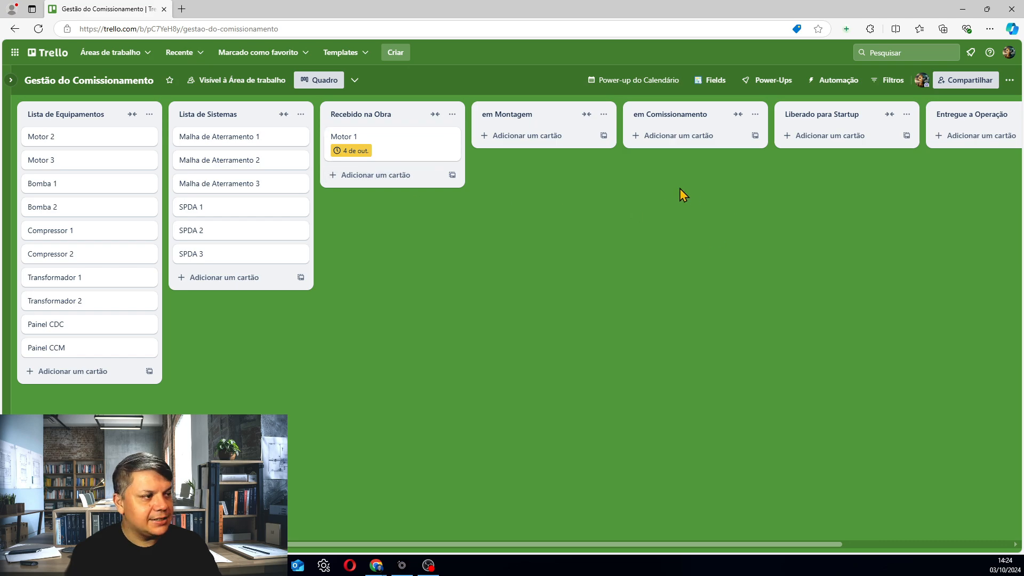
Reschedule "Motor 1" to 5 October 2024 in the calendar view and return to the board
click(647, 82)
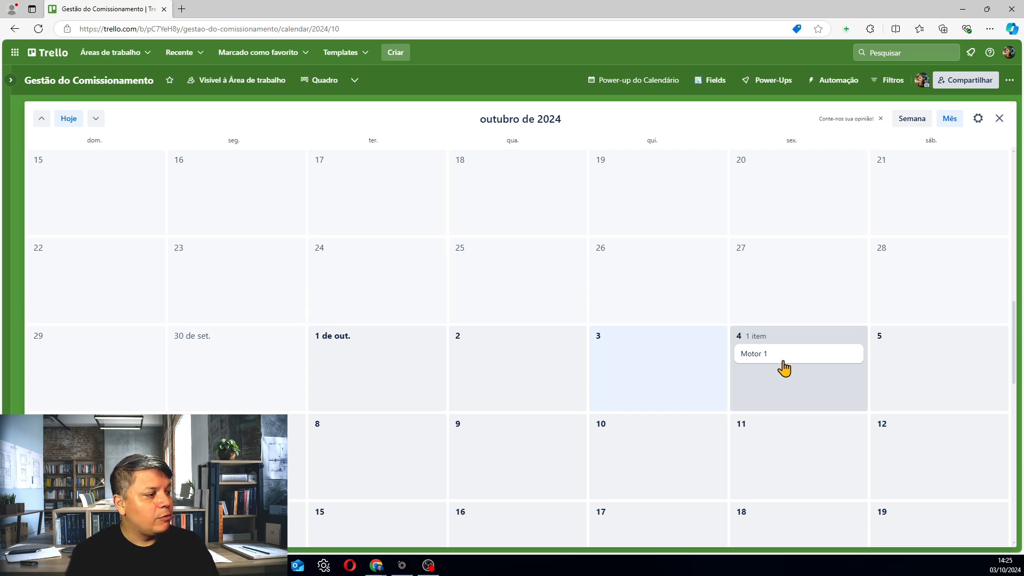
drag(779, 360, 918, 341)
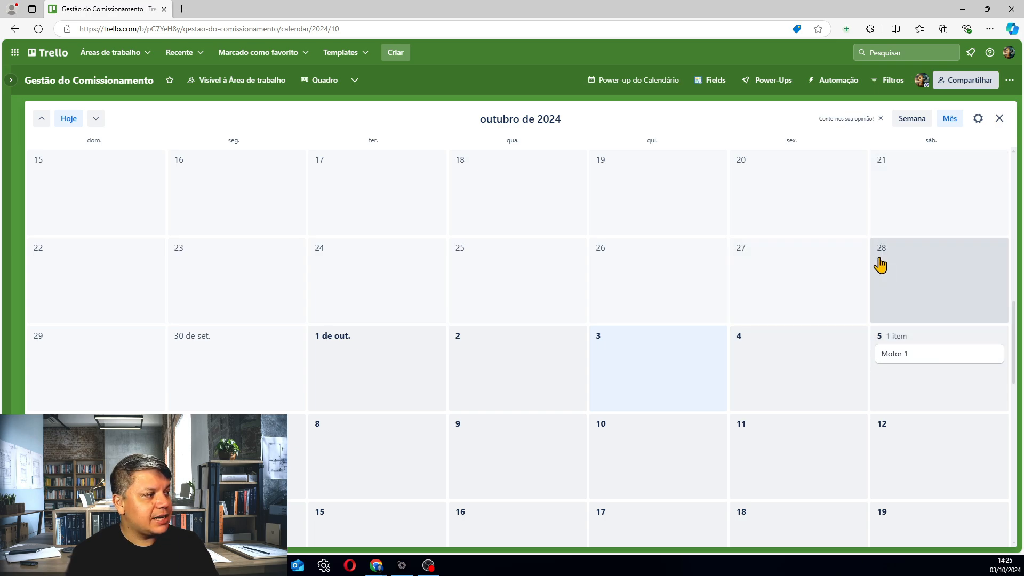
click(999, 118)
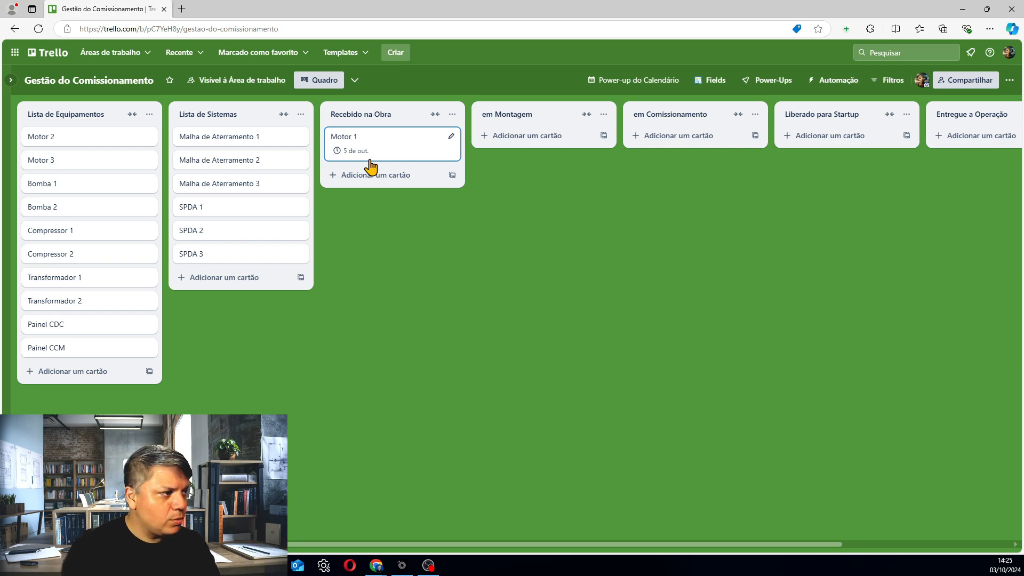
Open the Amazing Fields settings and add a basic Text Field
click(710, 81)
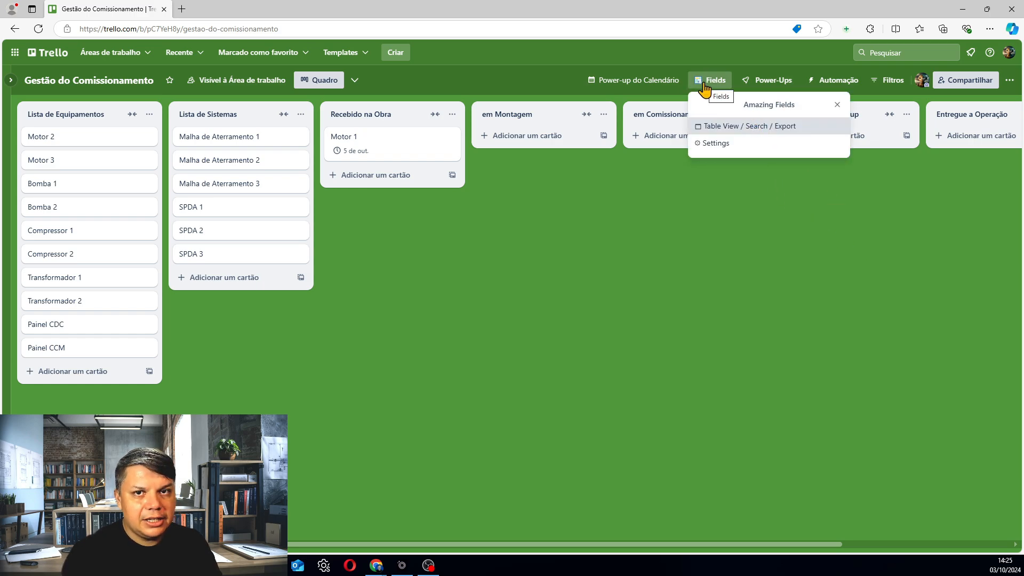
click(725, 144)
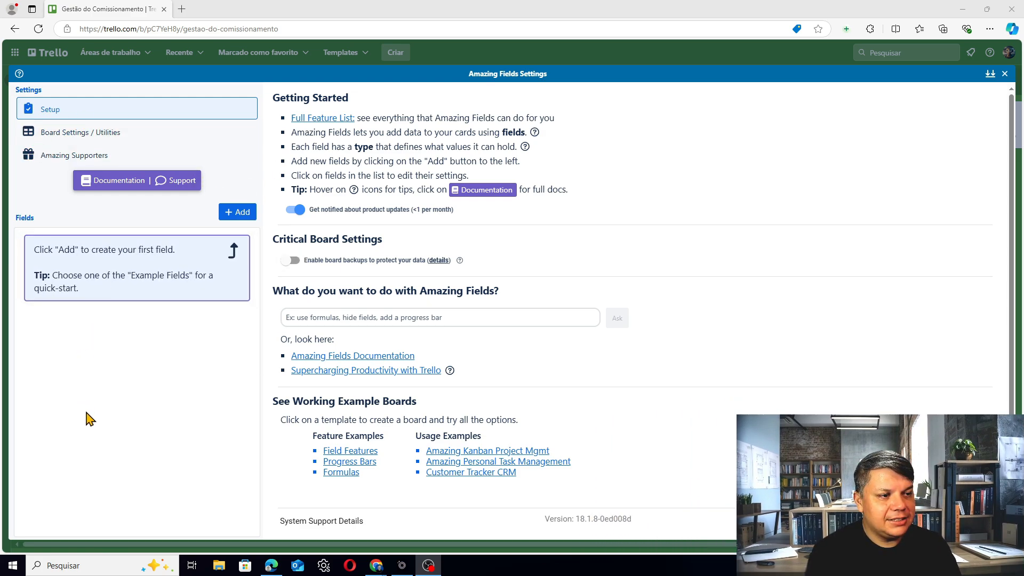
click(238, 216)
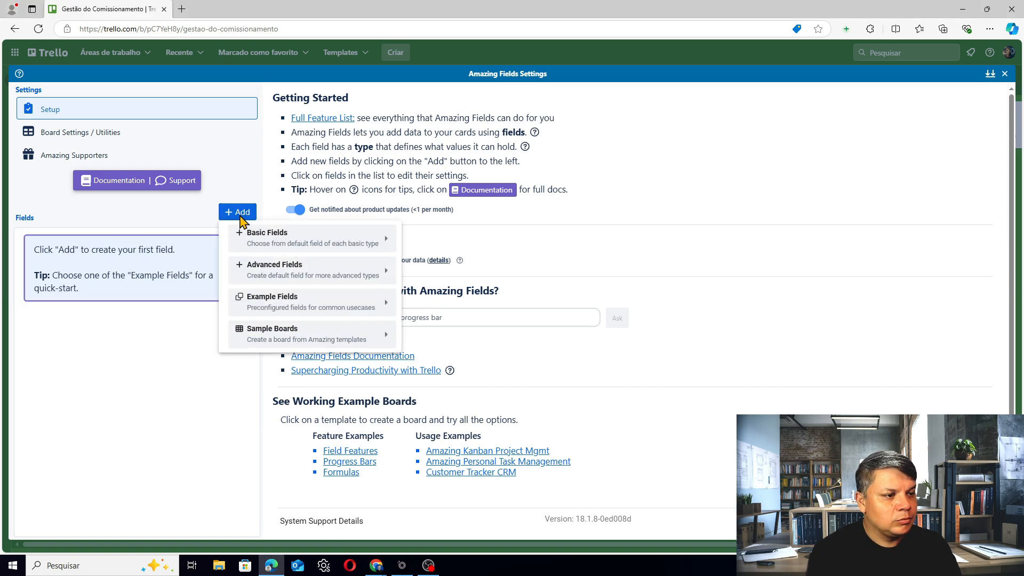
mouse_move(304, 238)
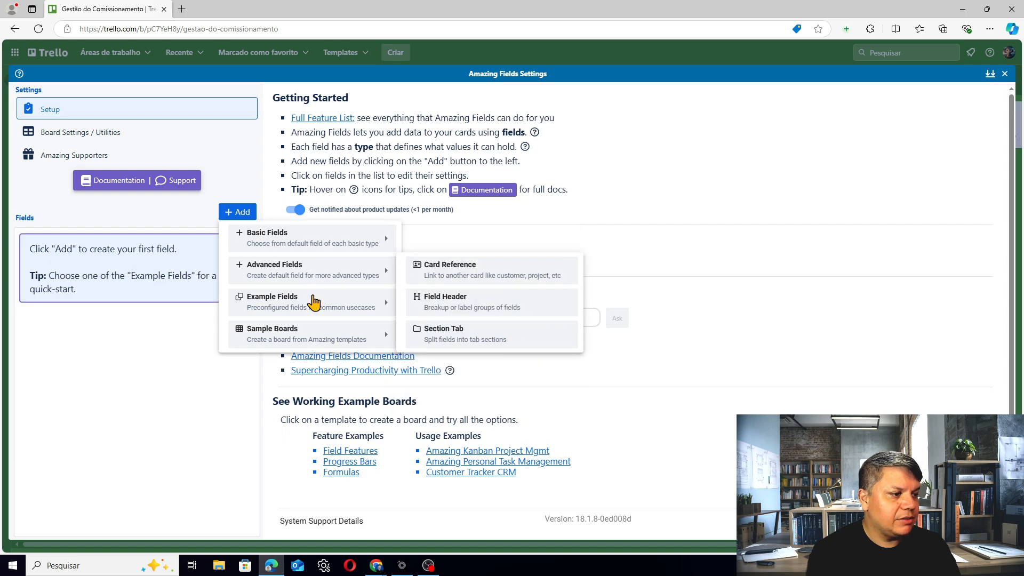
mouse_move(314, 309)
mouse_move(330, 347)
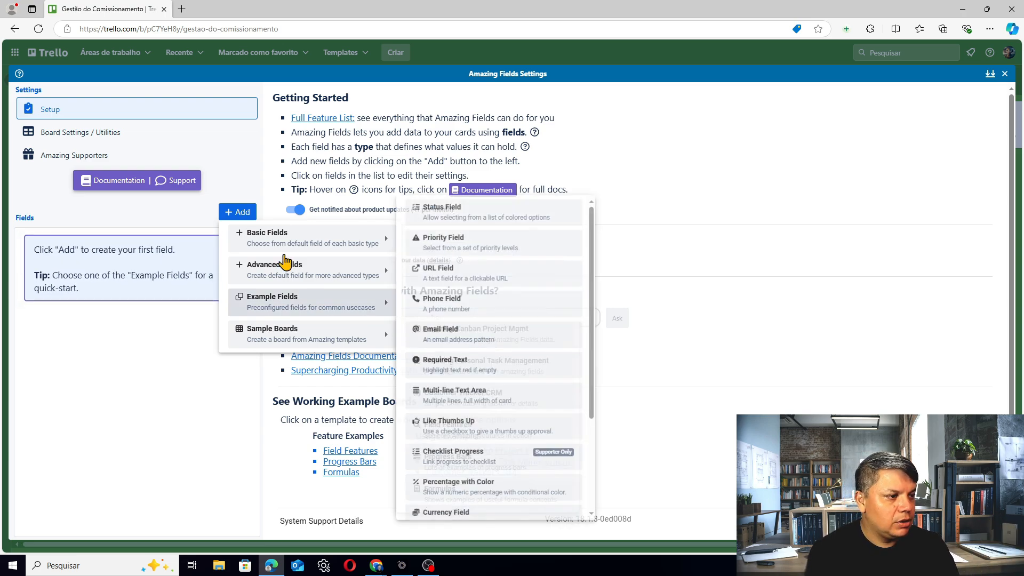
mouse_move(269, 232)
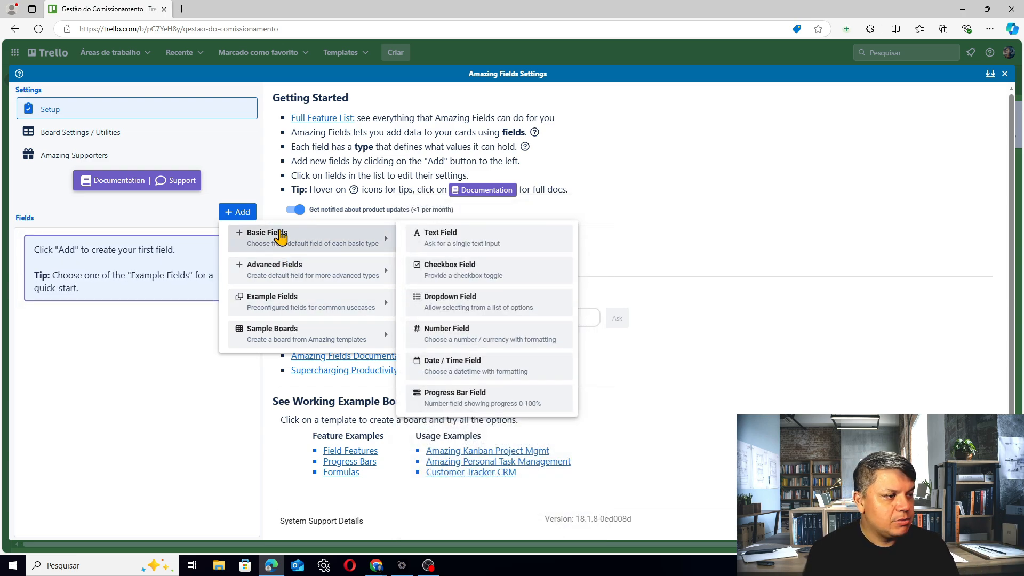
click(474, 247)
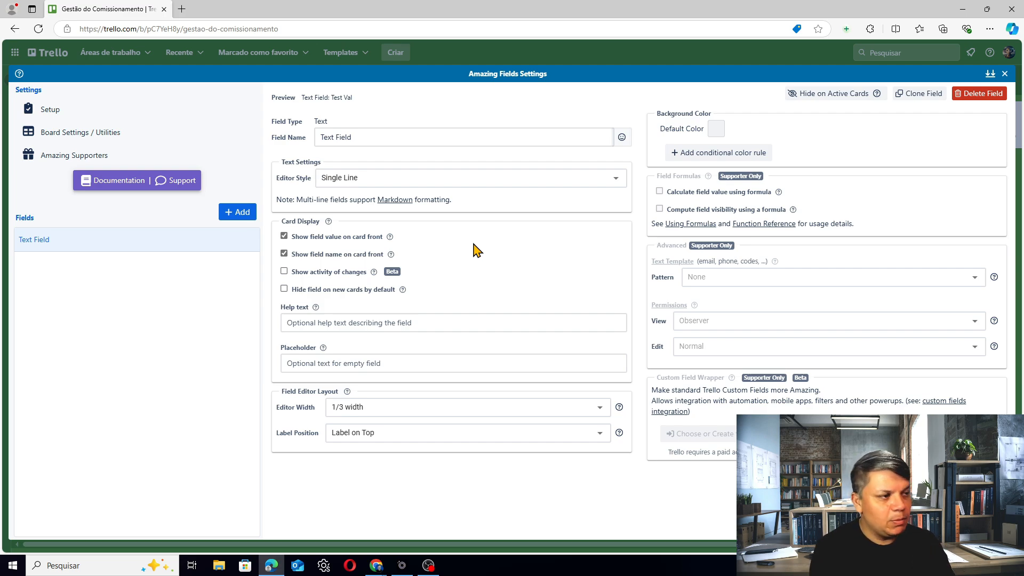
Rename the new text field as "Responsável", with the accent corrected
triple_click(393, 128)
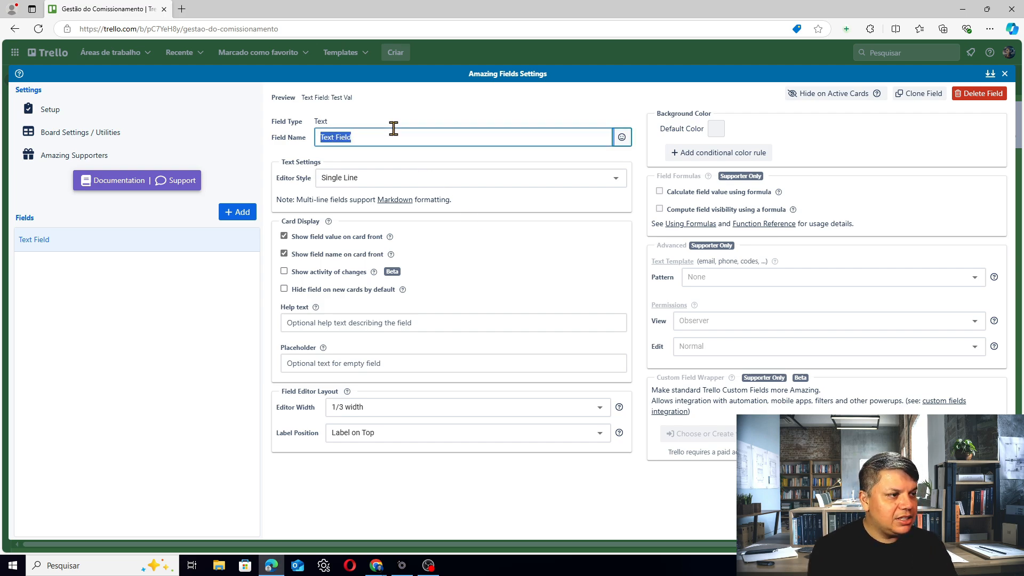
text(Res)
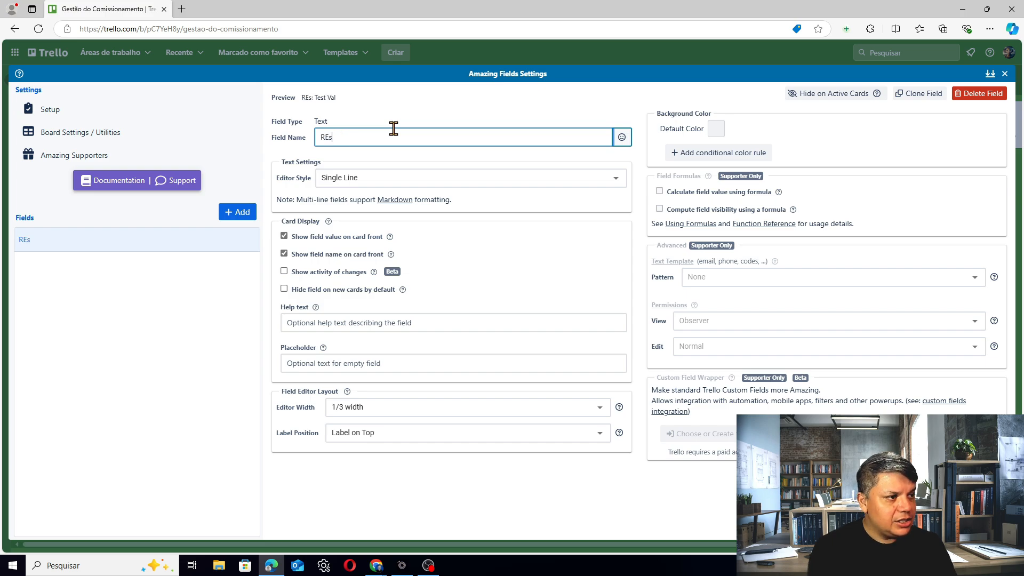
text(ponsavel)
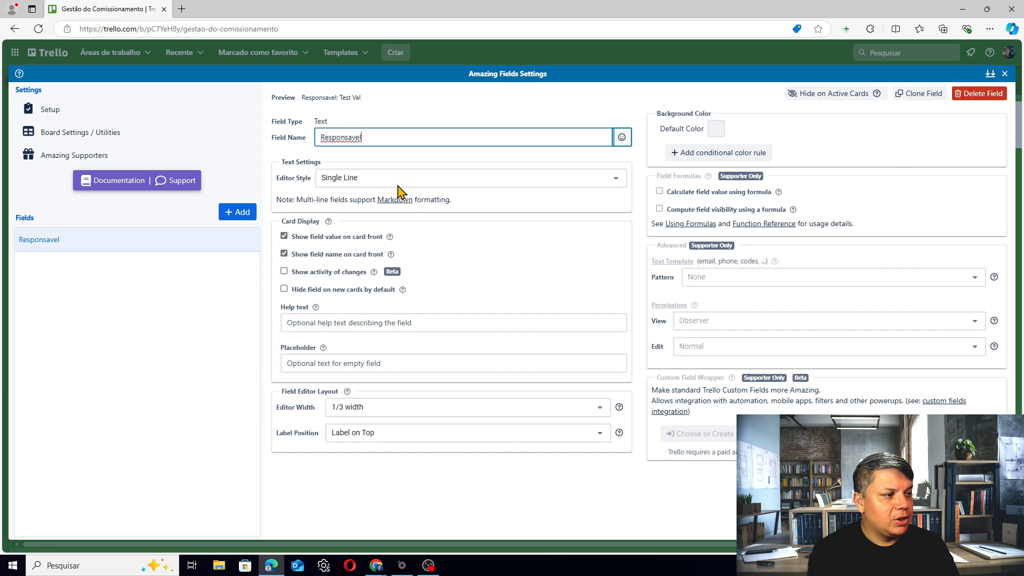
right_click(343, 136)
click(373, 142)
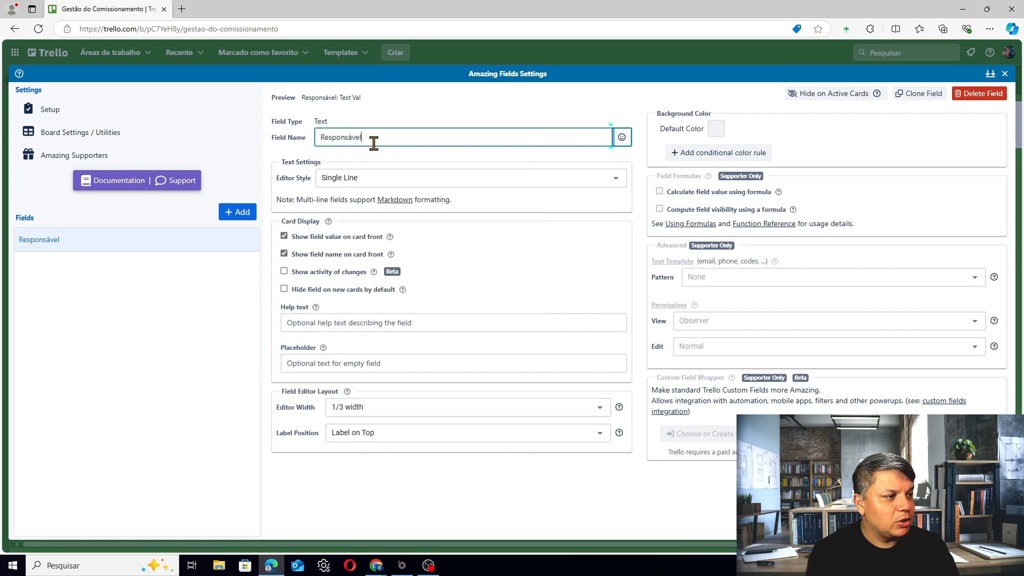
click(389, 178)
click(397, 161)
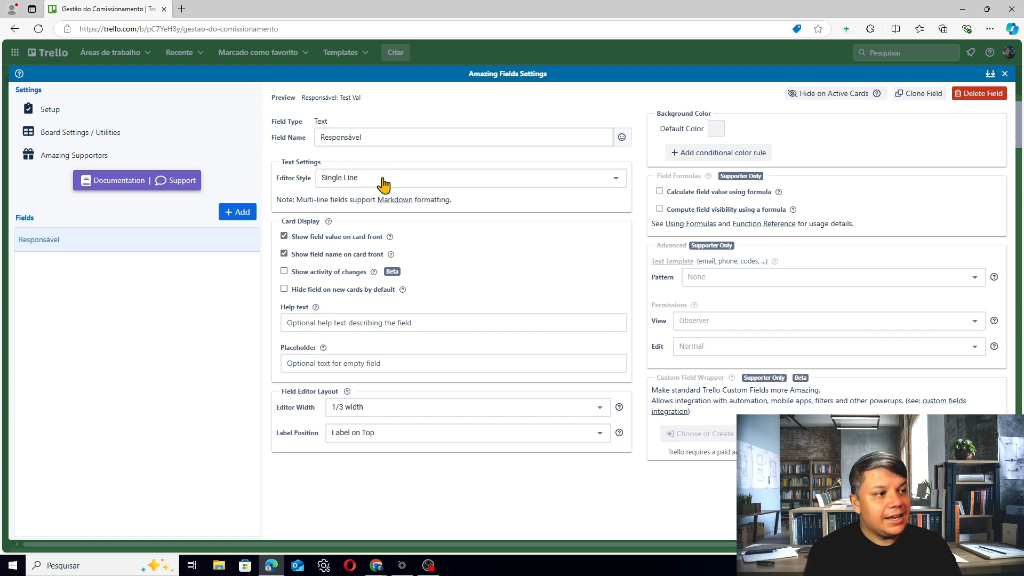
click(361, 187)
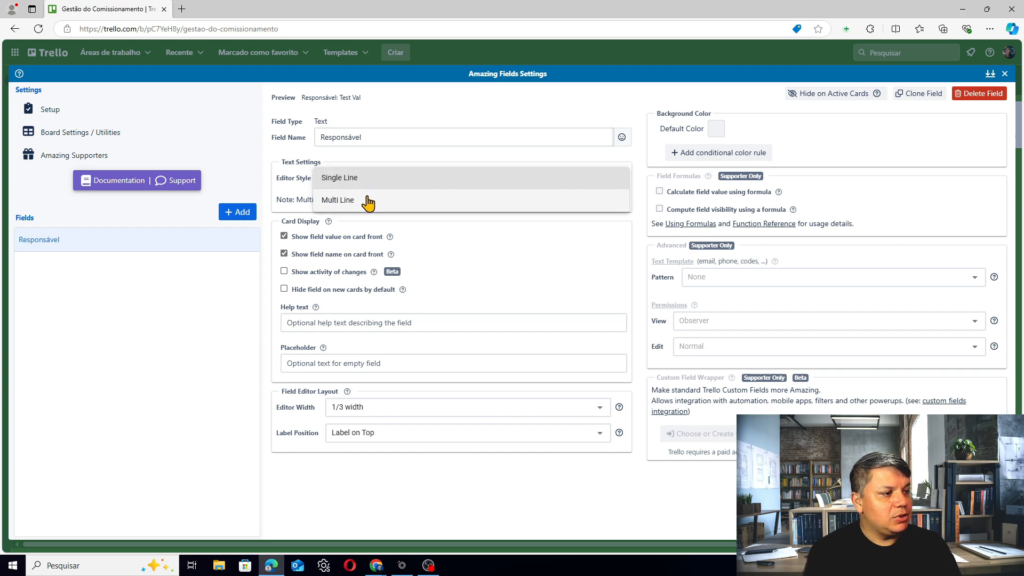
click(395, 155)
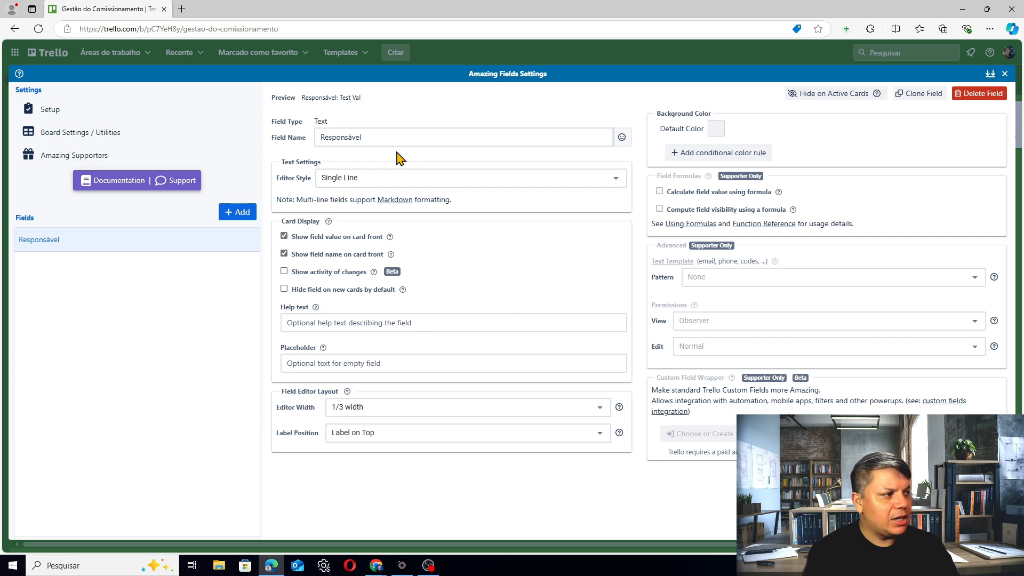
Set the default background color of the "Responsável" field to yellow and close the Amazing Fields settings
click(715, 131)
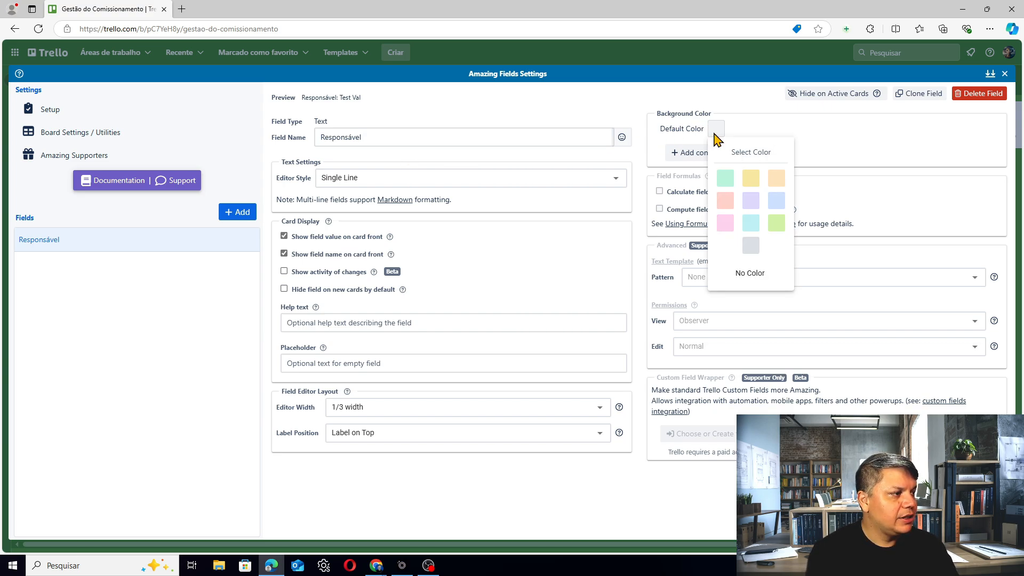
click(752, 178)
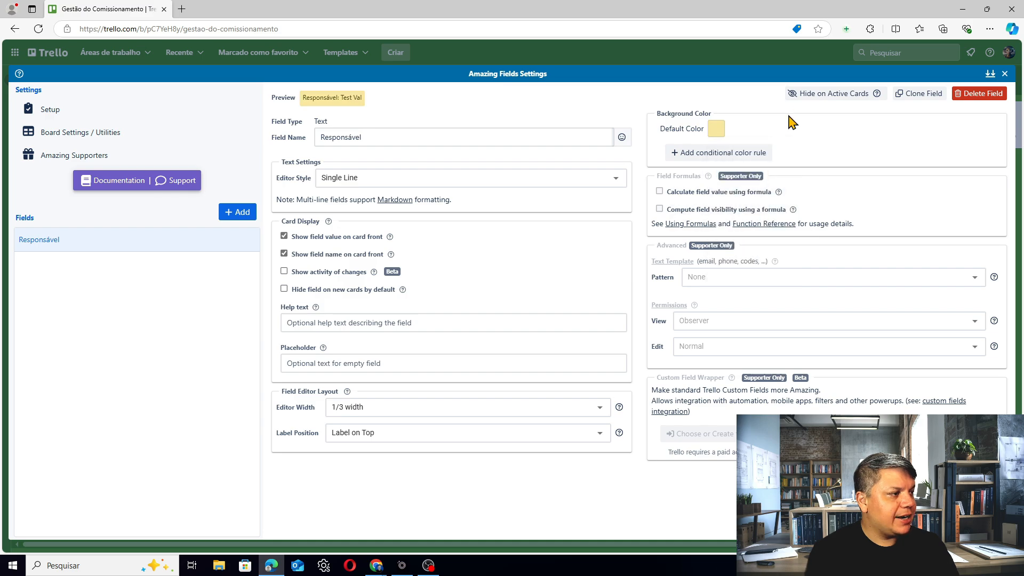
click(1003, 75)
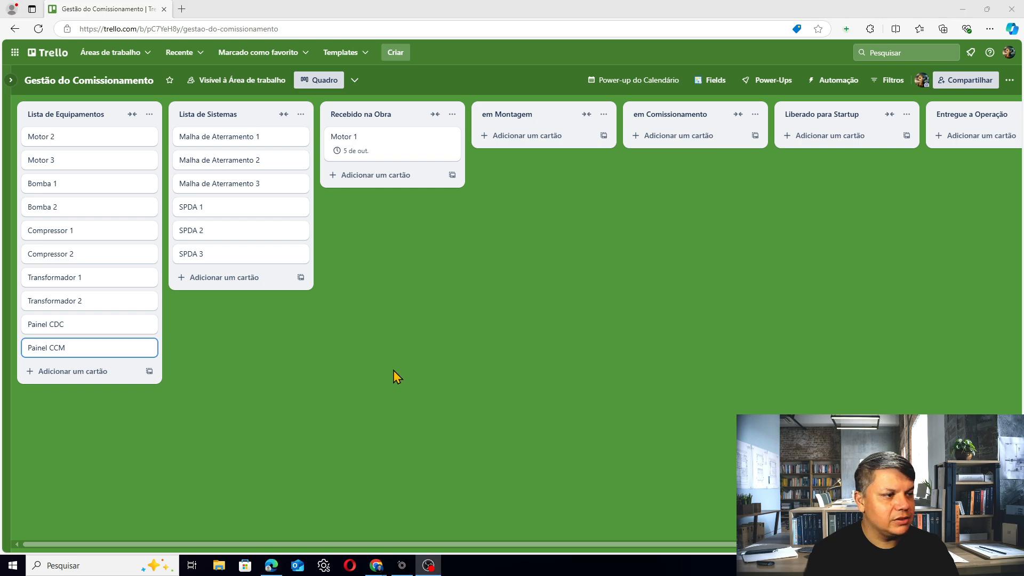
Enter the responsible person's name in the "Responsável" field of the "Motor 1" card and close the card
click(385, 155)
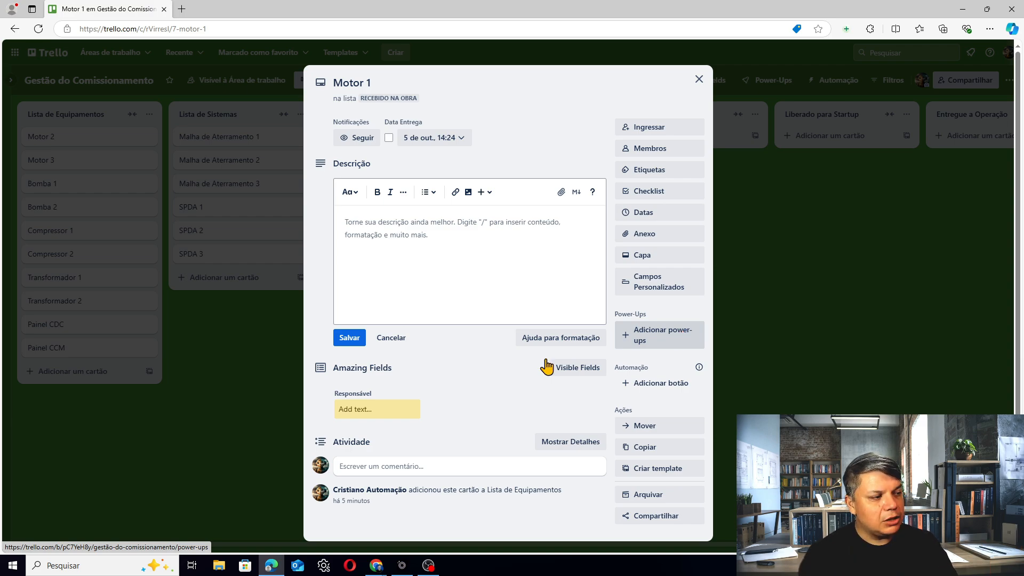
click(364, 406)
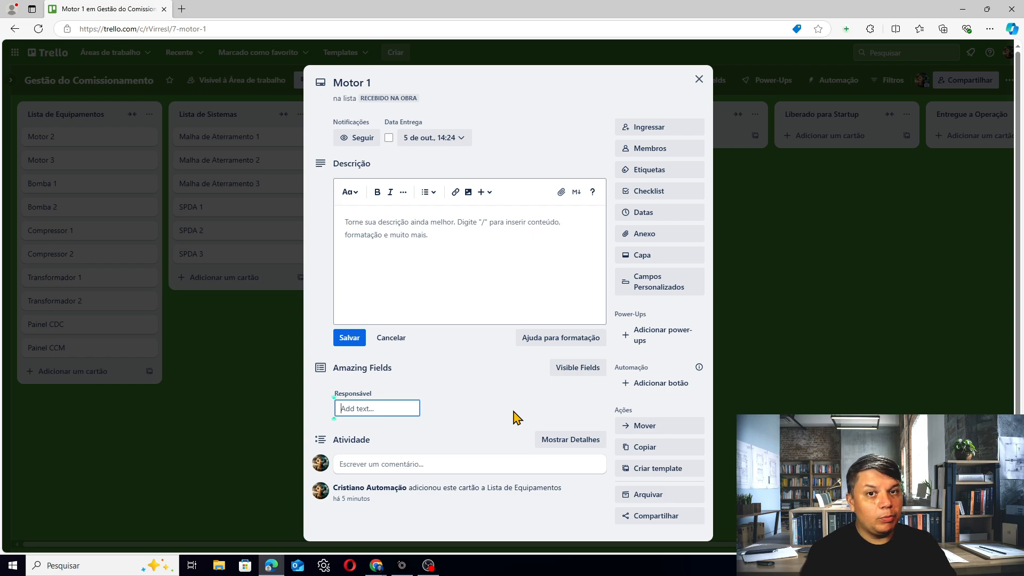
text(Cristiano)
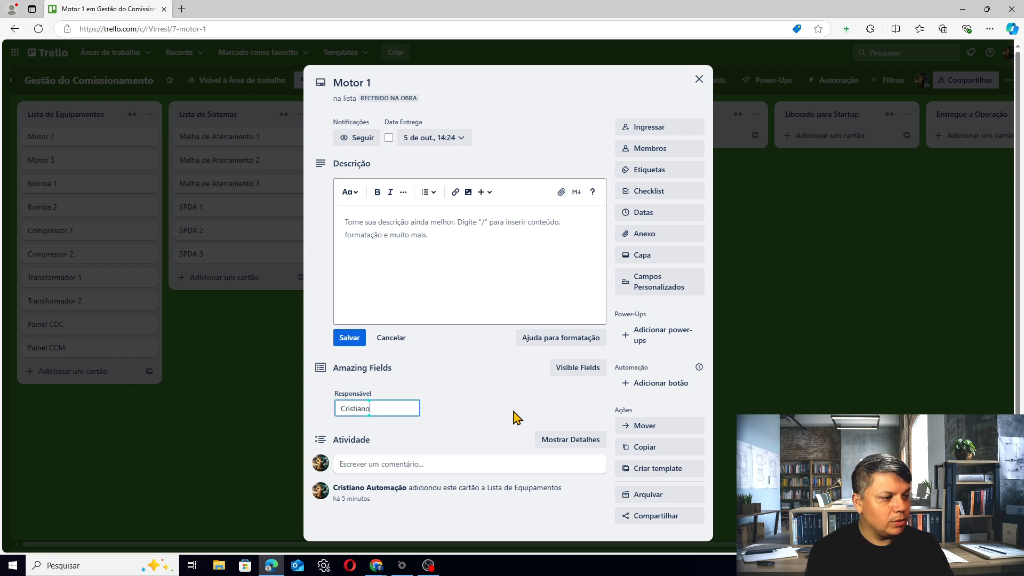
key(Return)
click(779, 392)
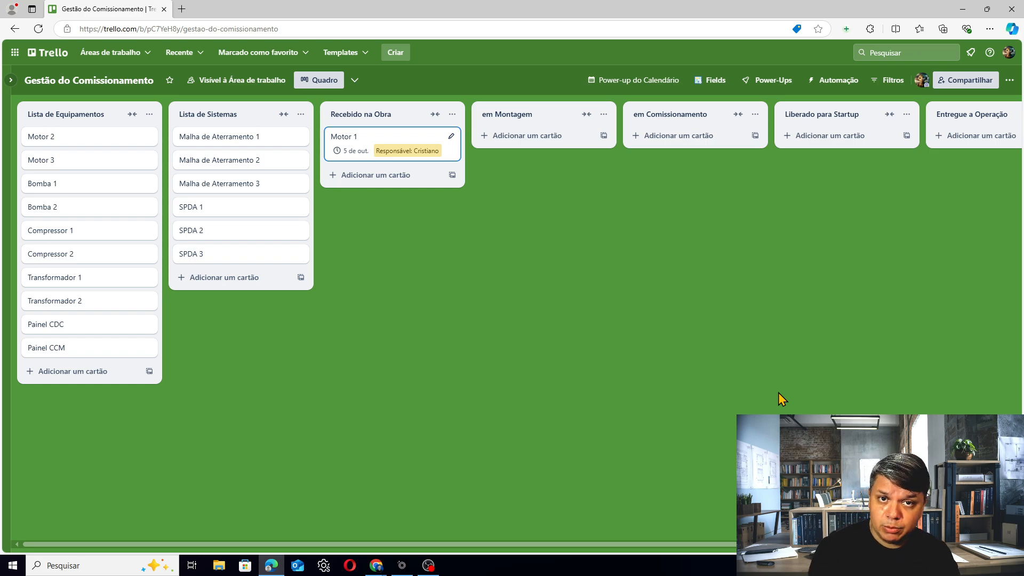
Add a checklist titled "Checklist" to the "Motor 1" card
click(363, 137)
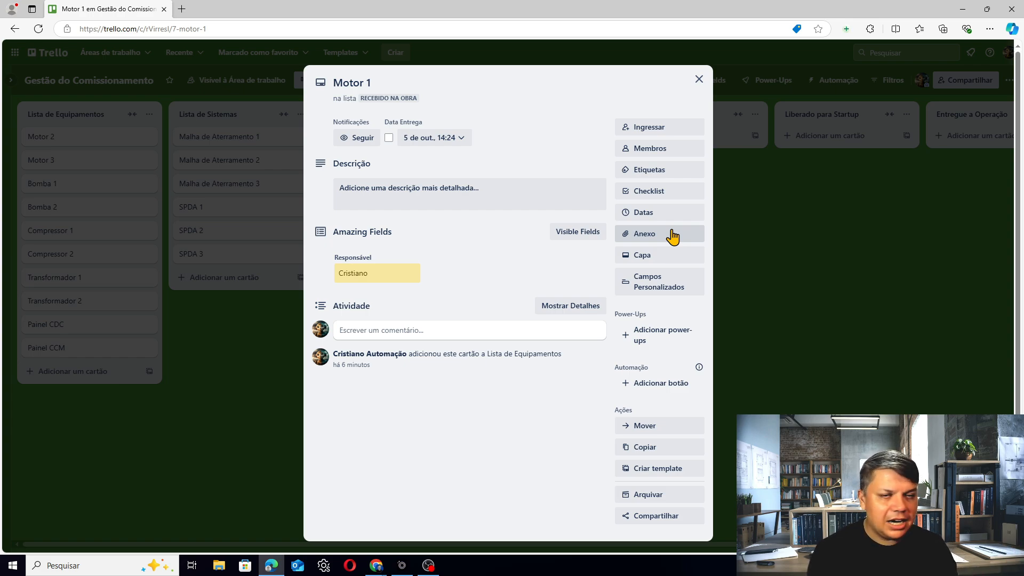
click(673, 196)
click(656, 293)
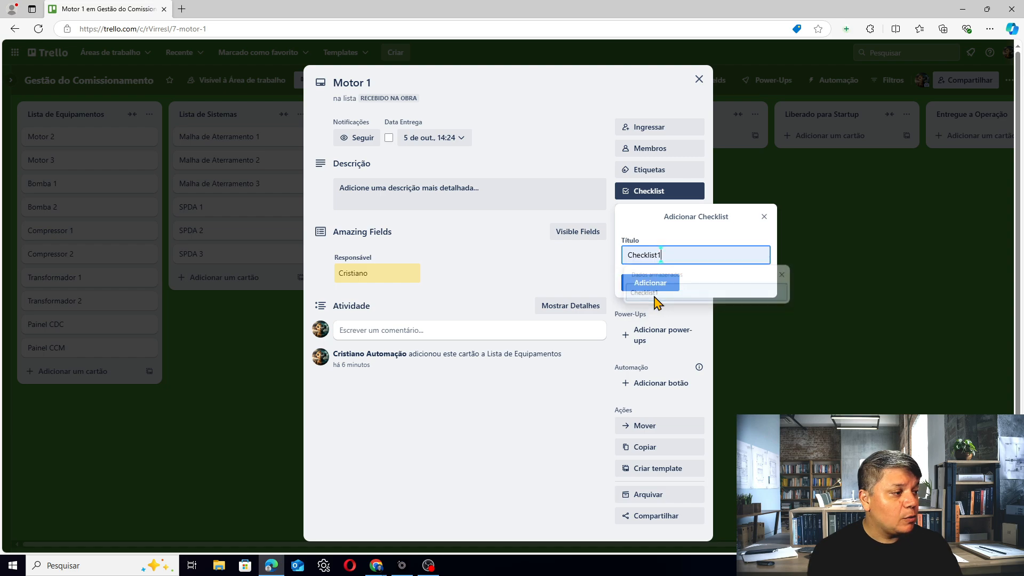
key(BackSpace)
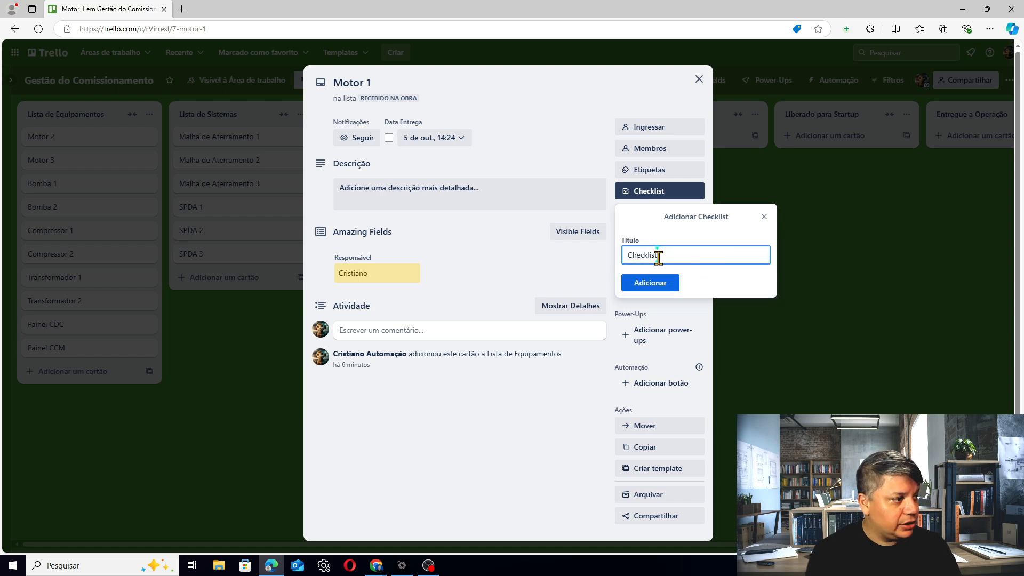
click(647, 285)
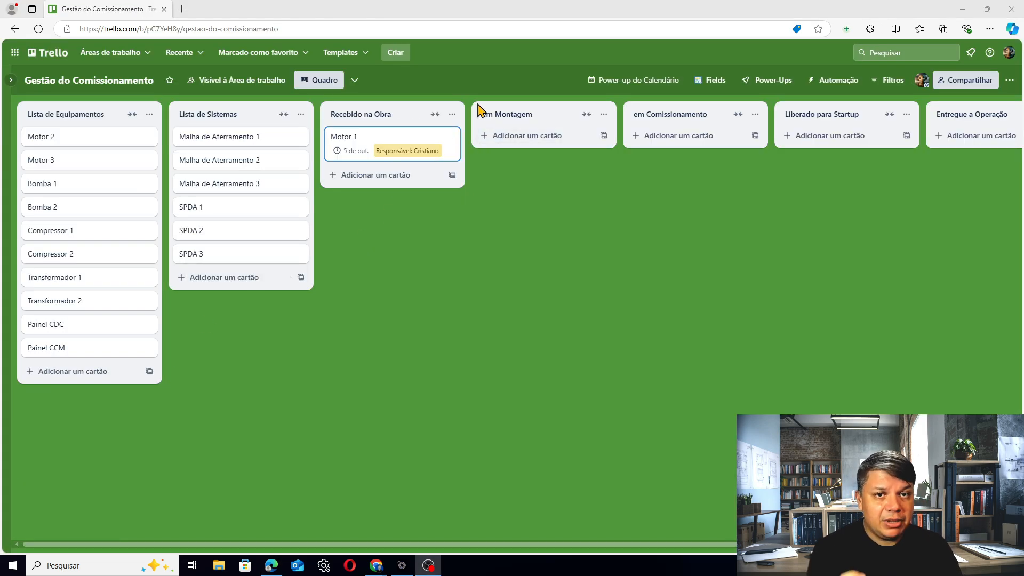
Open the Amazing Fields settings and add a basic Dropdown Field
click(709, 81)
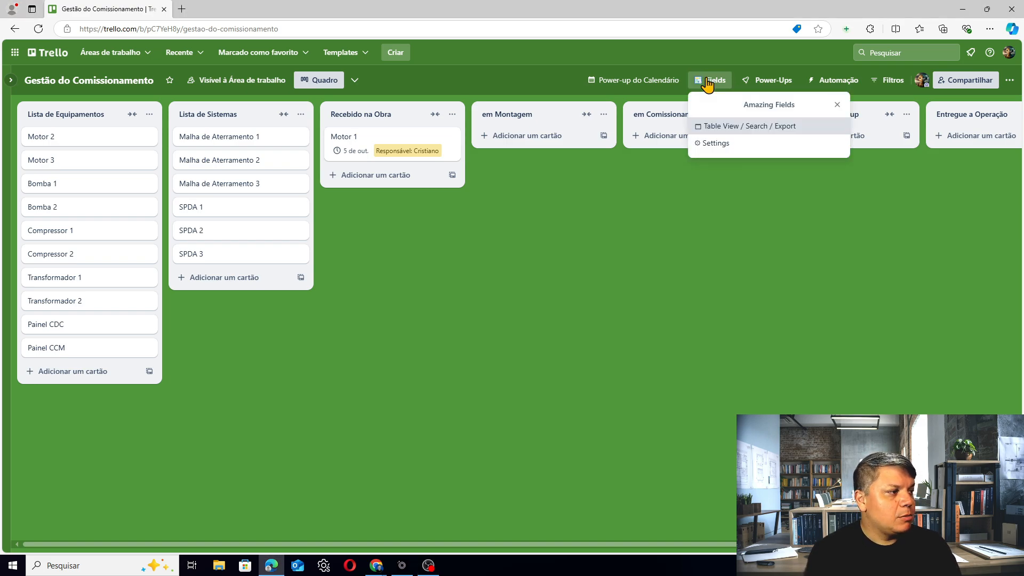
click(721, 156)
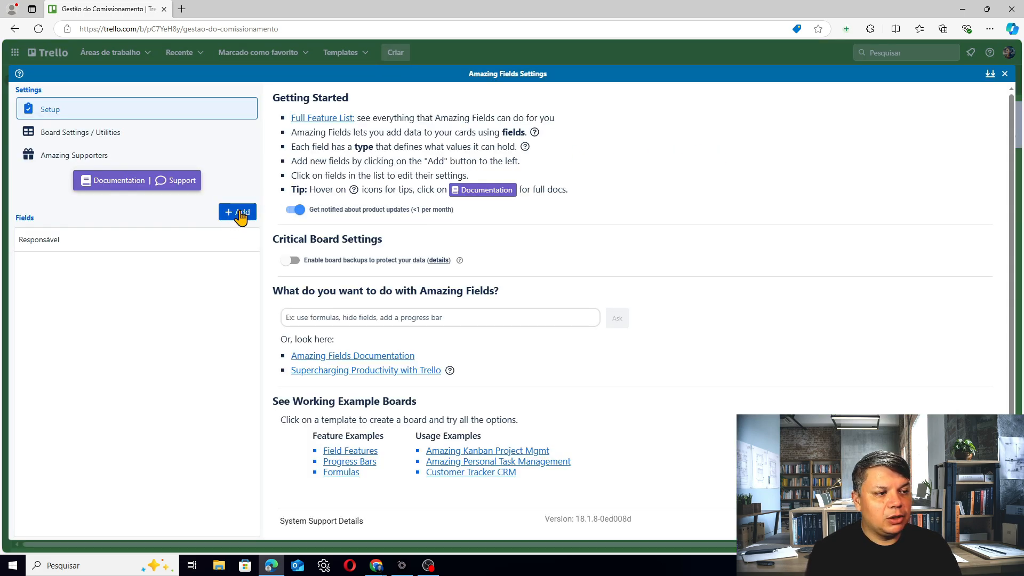
click(149, 251)
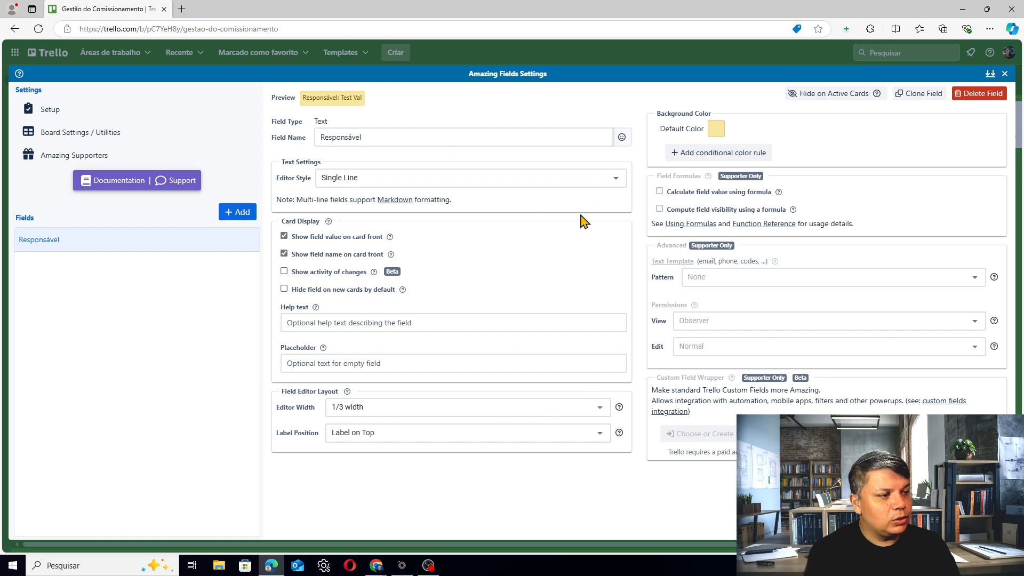
click(233, 213)
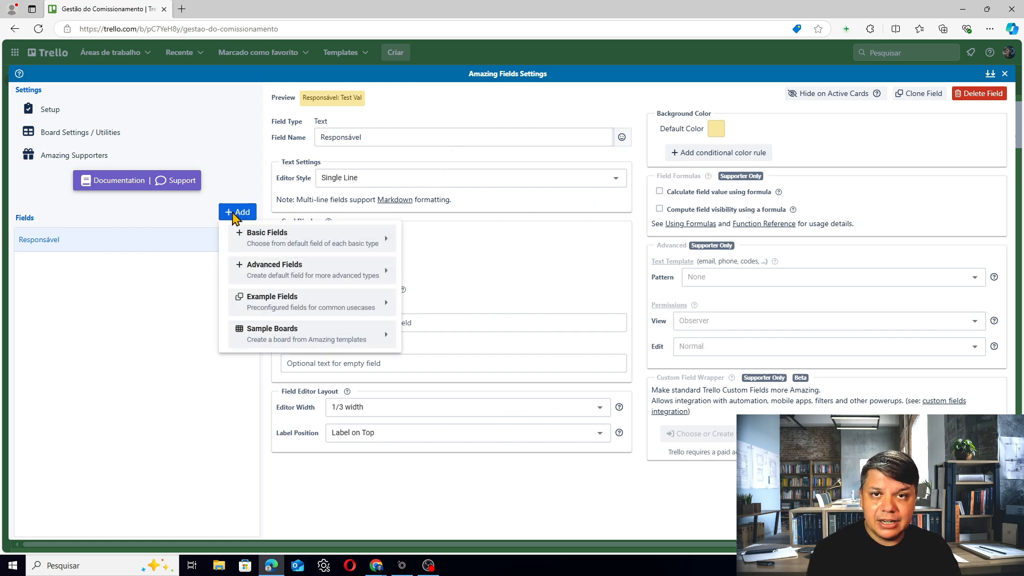
mouse_move(324, 235)
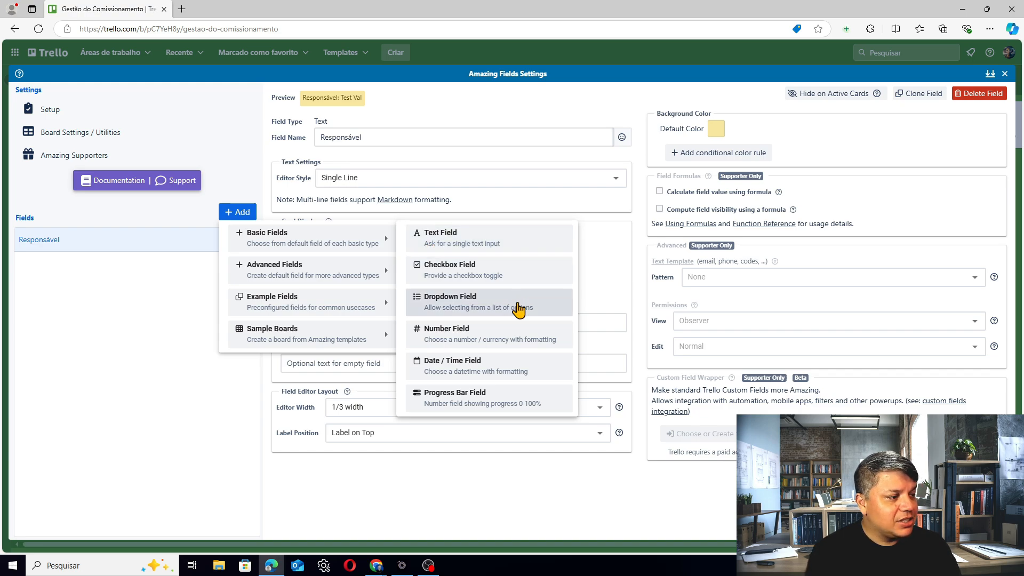
click(518, 309)
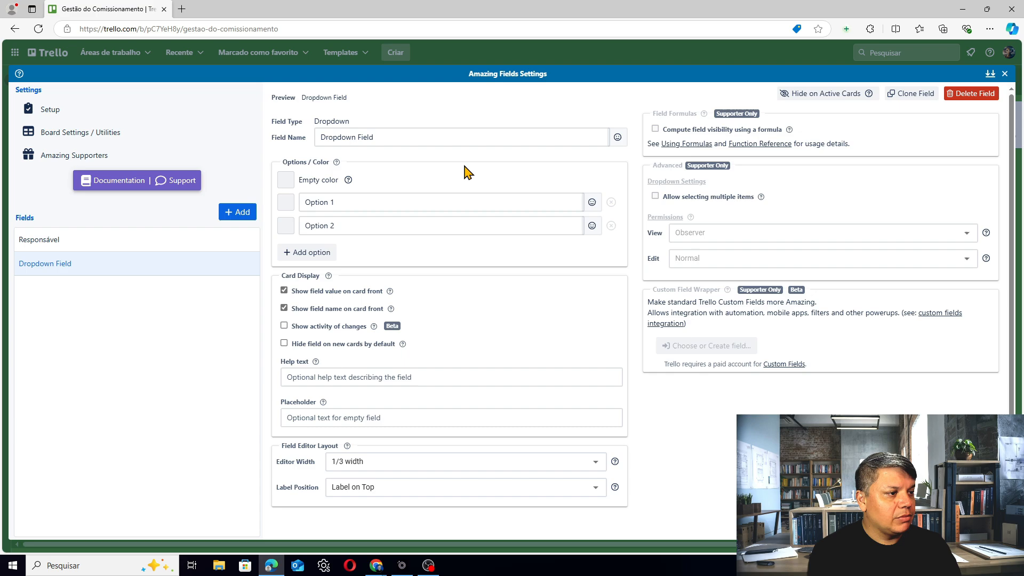
Name the dropdown field's options "em Andamento", "Stand by" and "Aguardando Liberação"
triple_click(394, 202)
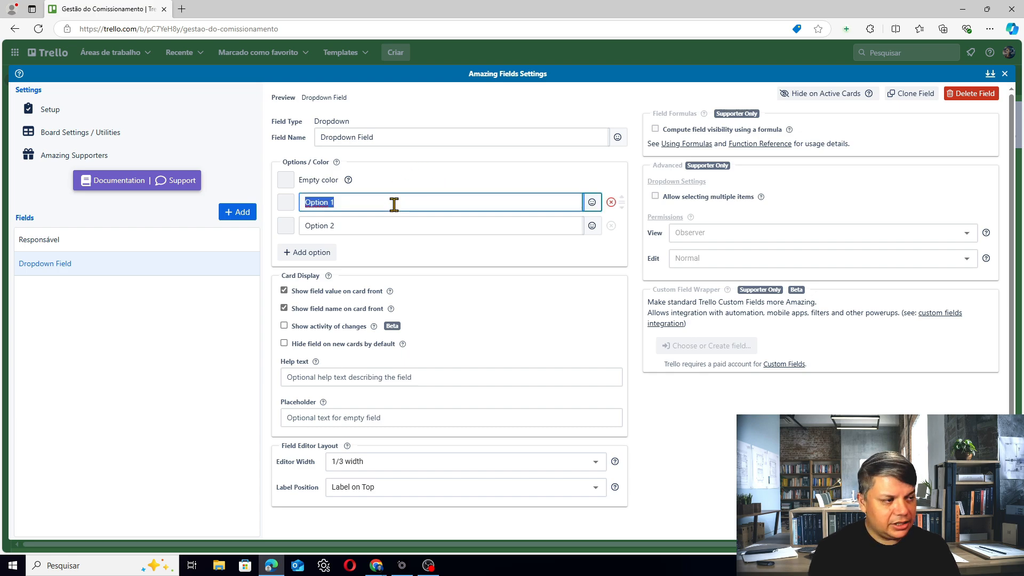
text(em Andamento)
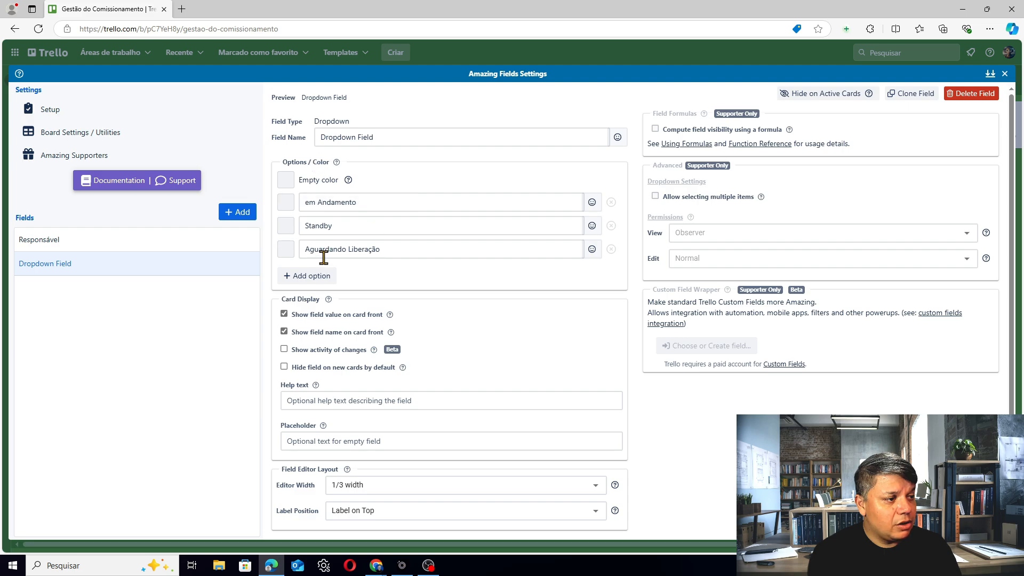
click(329, 225)
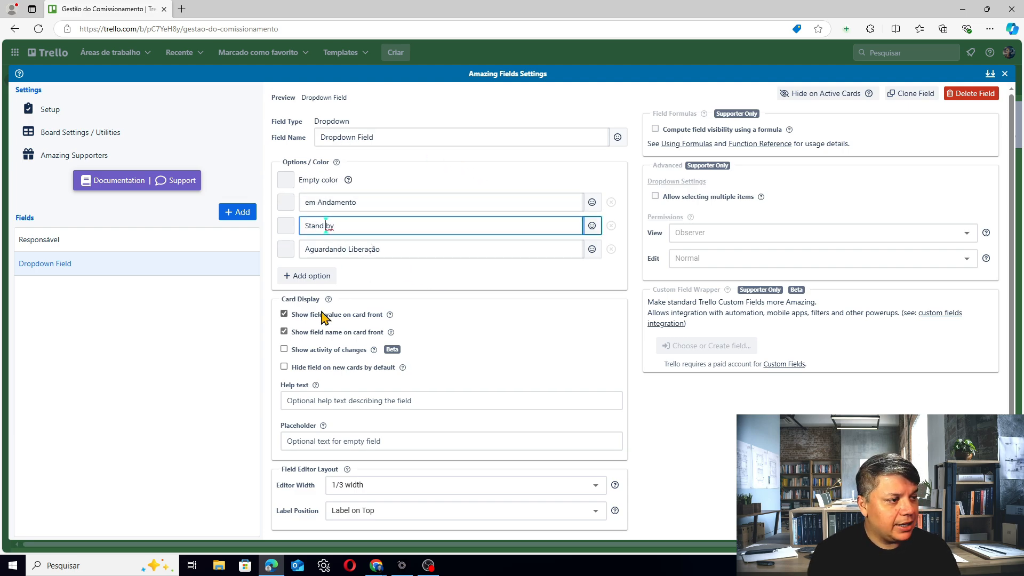
click(476, 186)
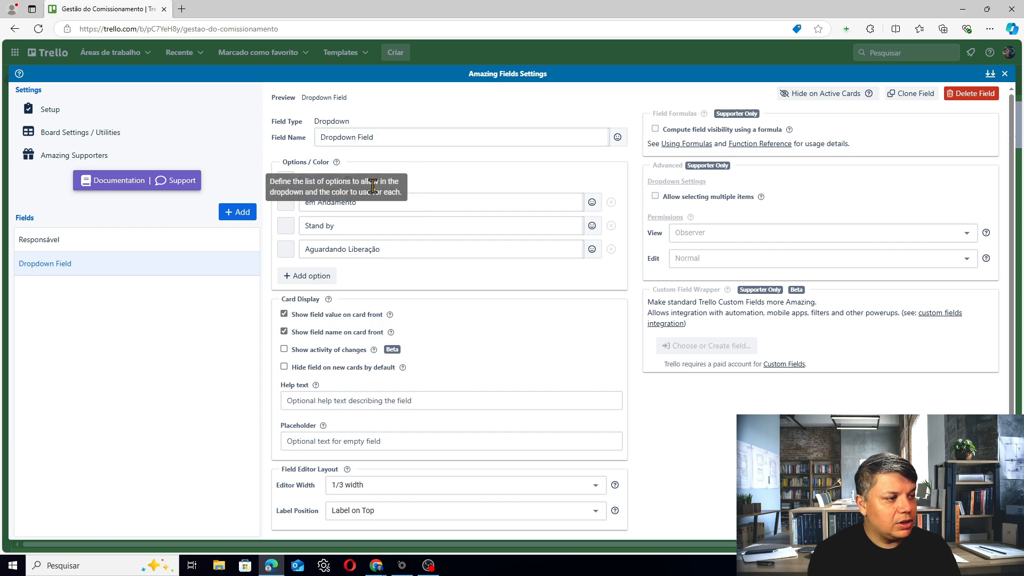
Color "em Andamento" yellow, "Stand by" orange and "Aguardando Liberação" light red, and close the Amazing Fields settings
click(287, 204)
click(320, 252)
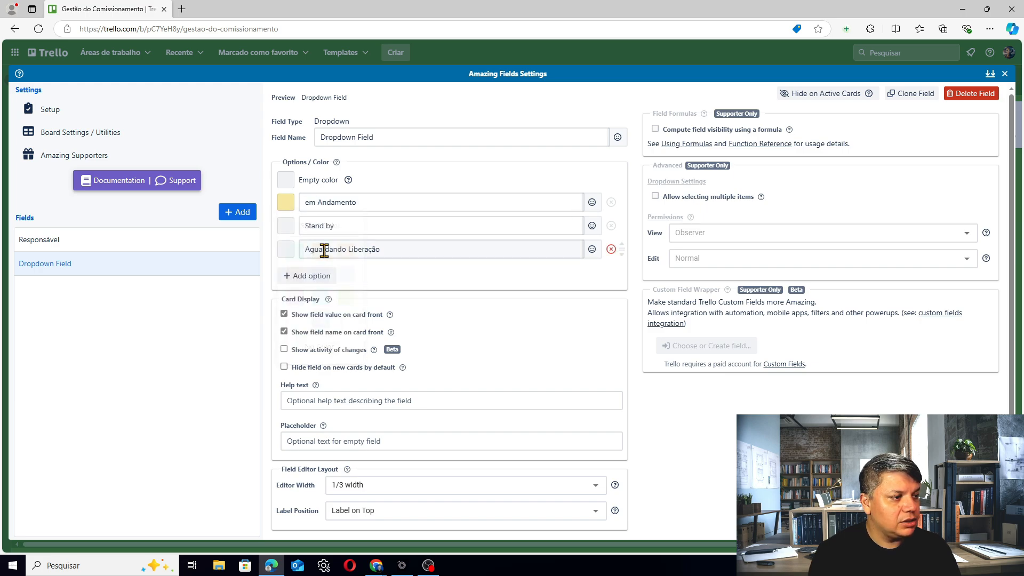
click(291, 230)
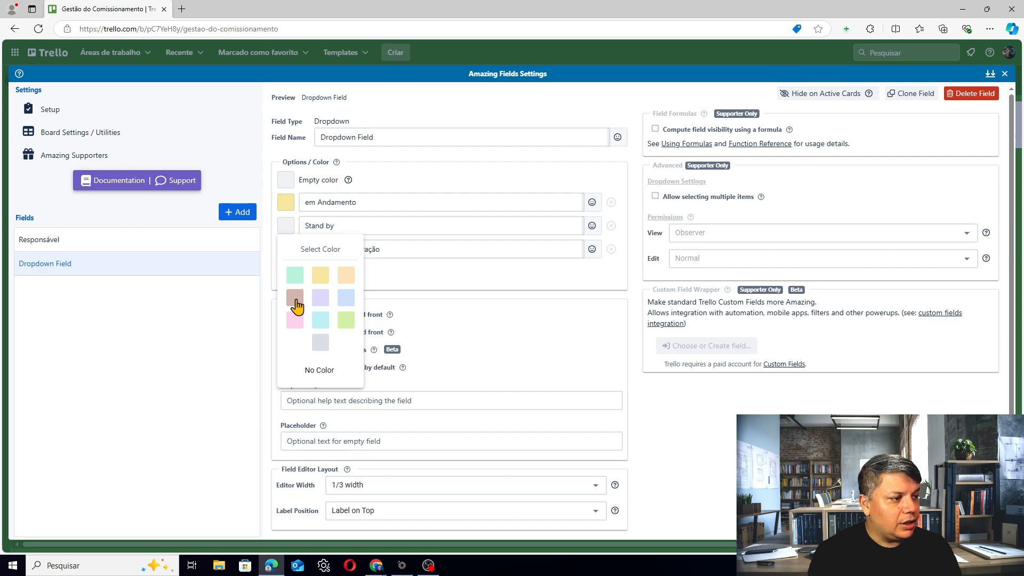
click(345, 276)
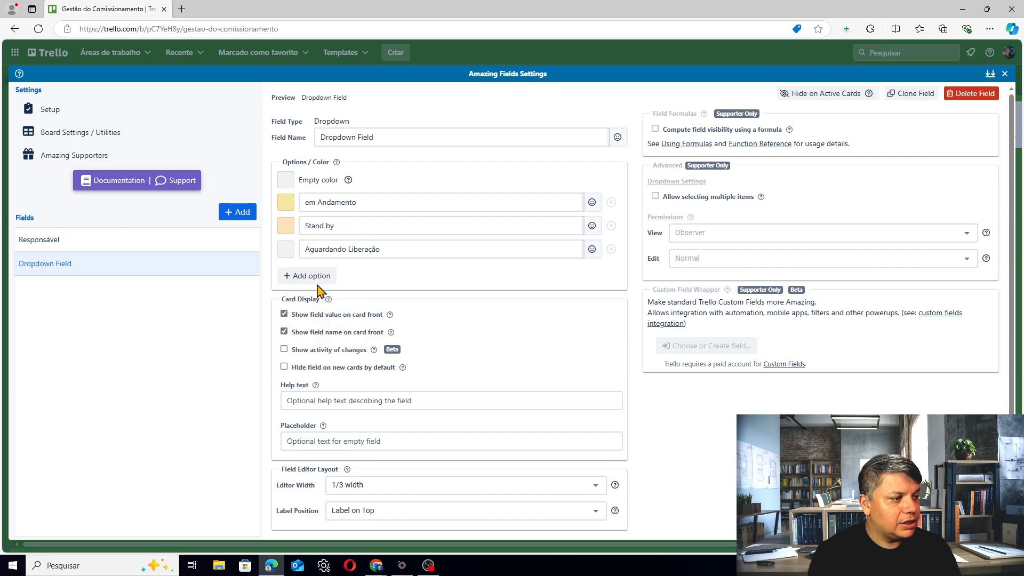
click(286, 253)
click(295, 320)
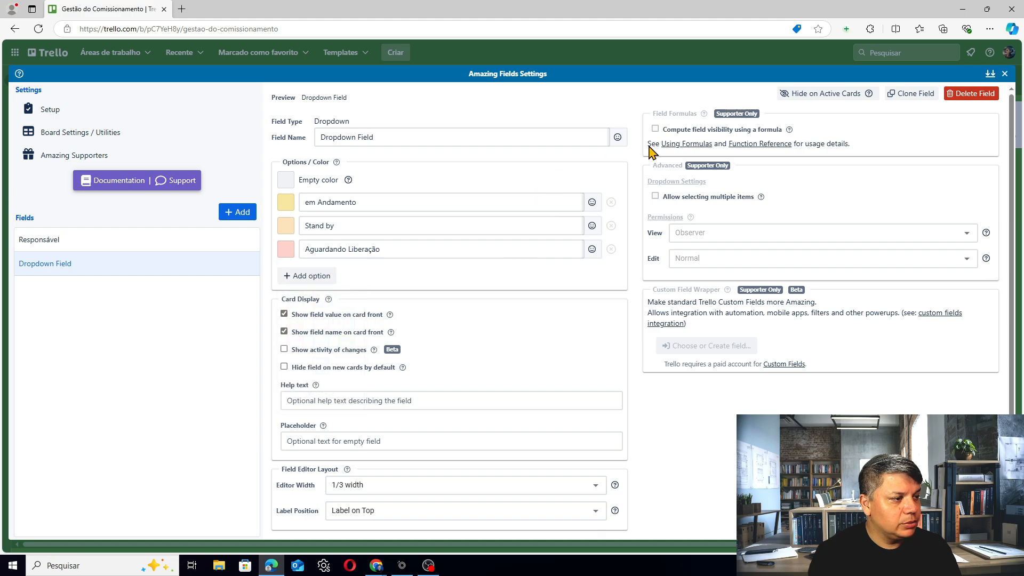
click(1005, 74)
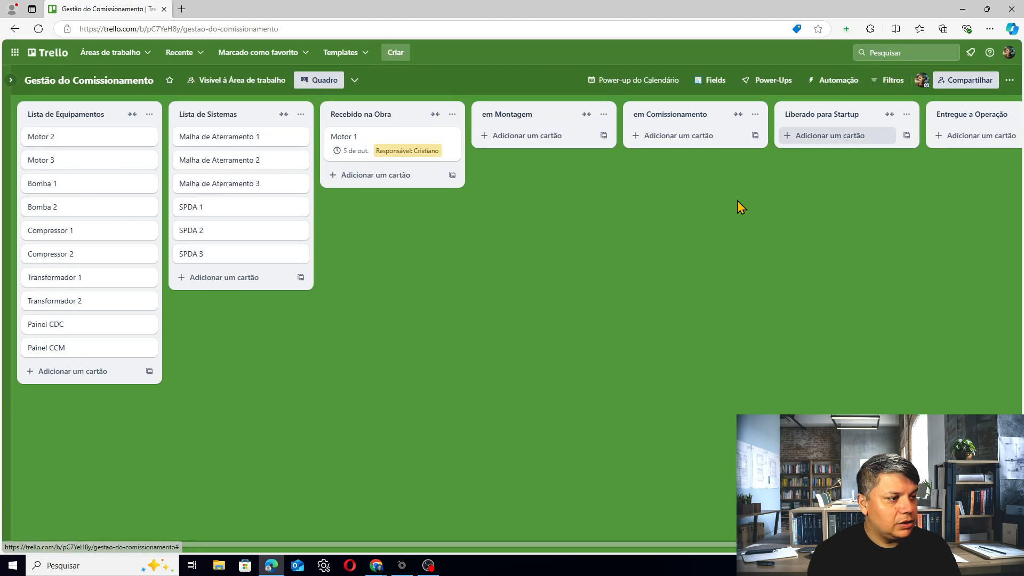
Check the dropdown field on the "Motor 1" card and rename that field as "Status" in the Amazing Fields settings
click(383, 144)
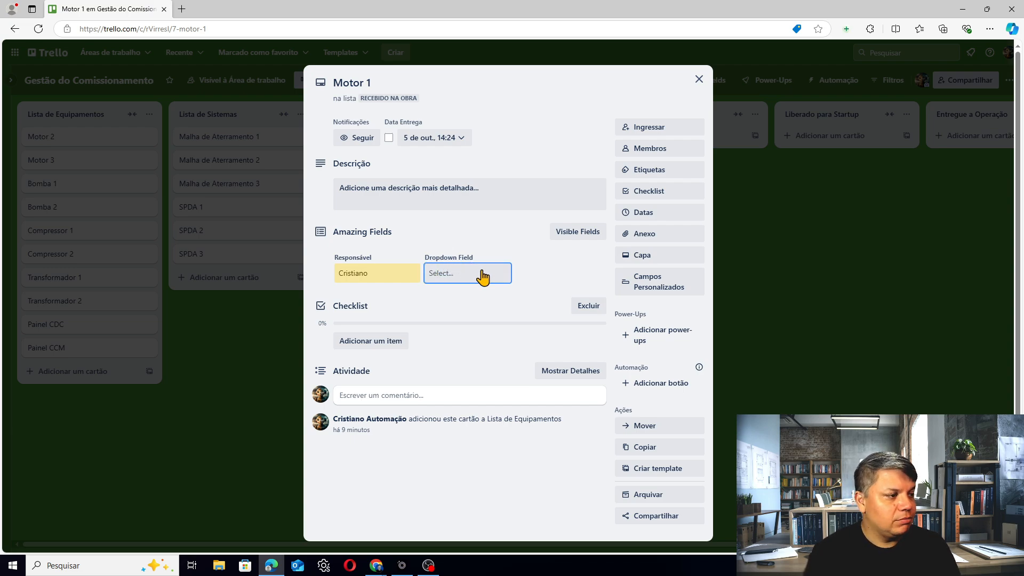
click(814, 286)
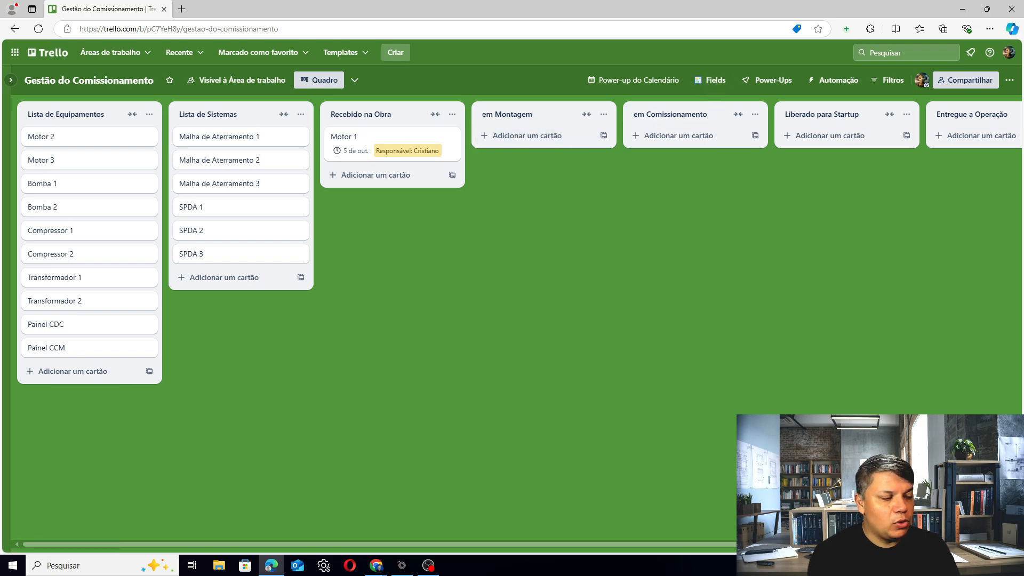
click(711, 80)
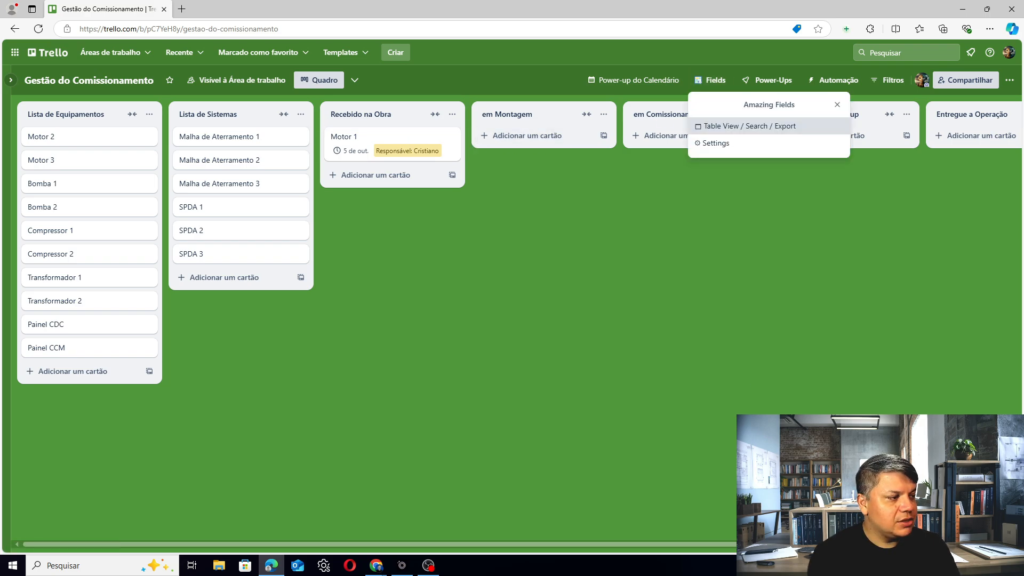
click(700, 144)
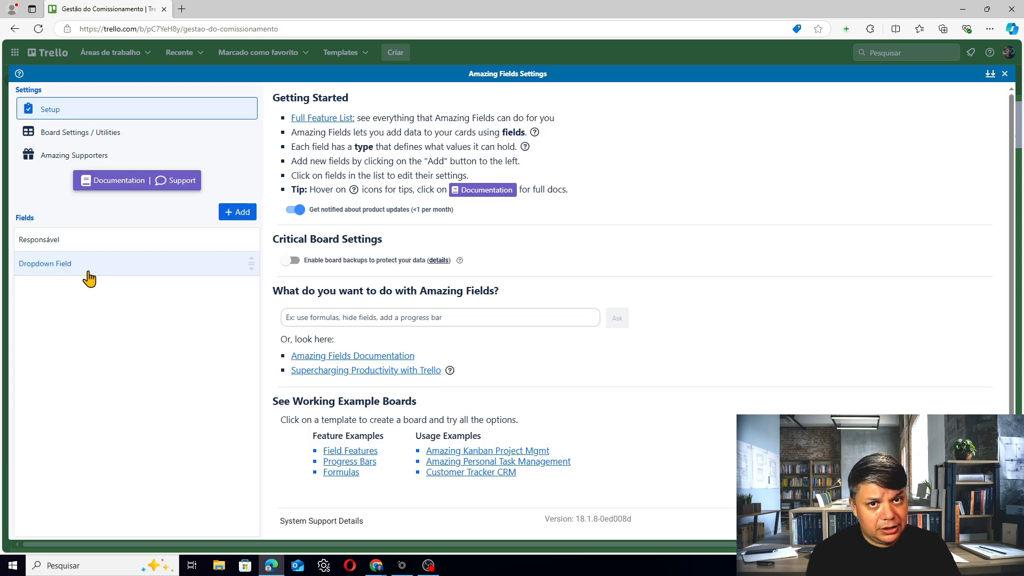
click(89, 278)
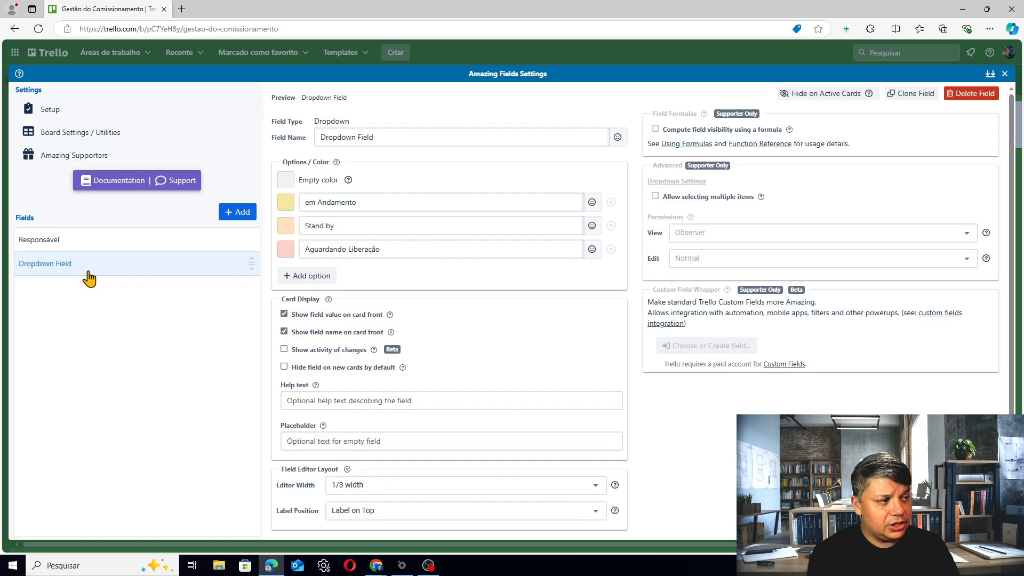
triple_click(437, 139)
text(Status)
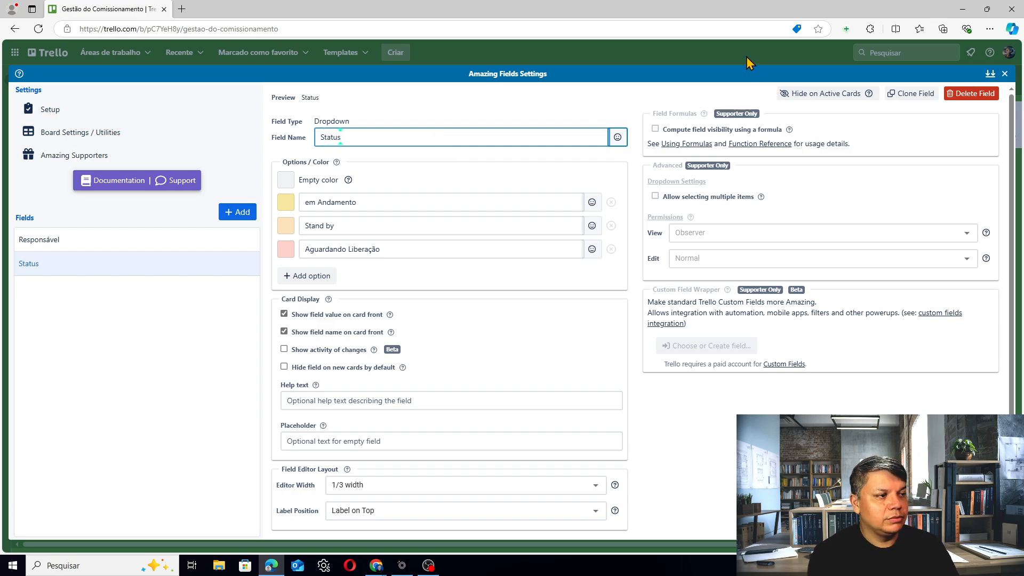
key(Escape)
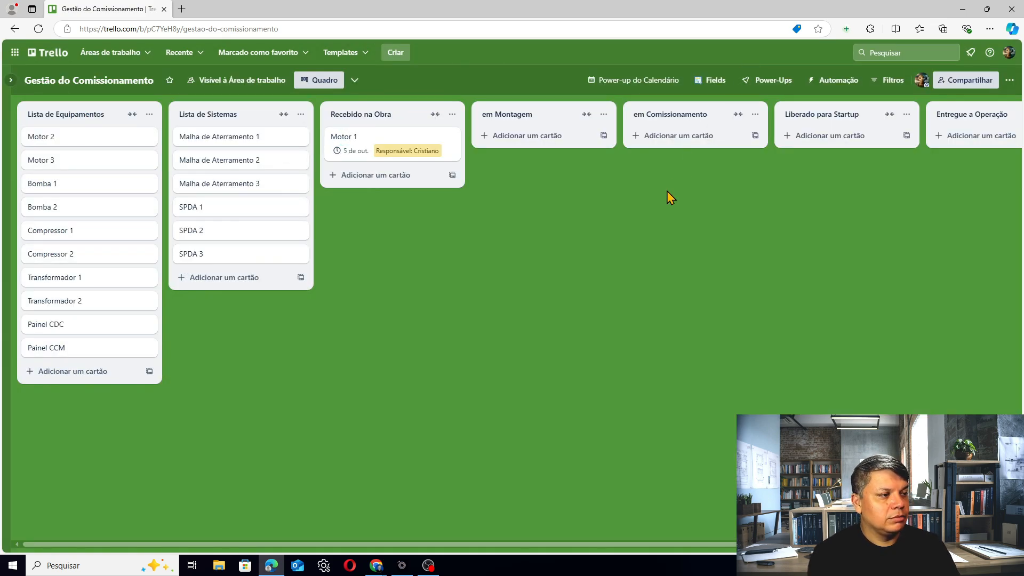
Set the "Status" of the "Motor 1" card to "Aguardando Liberação" and return to the board
click(414, 142)
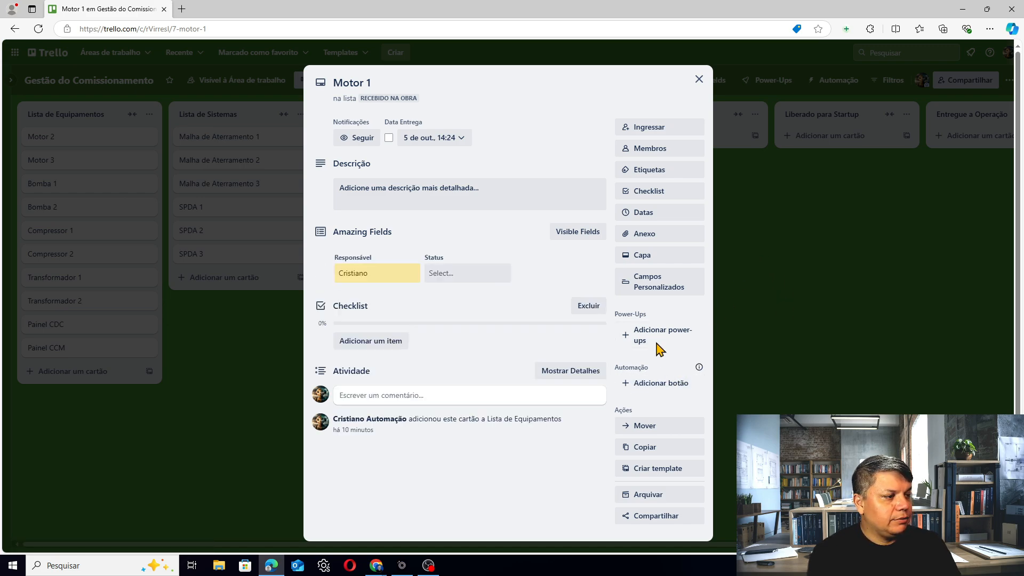
click(439, 279)
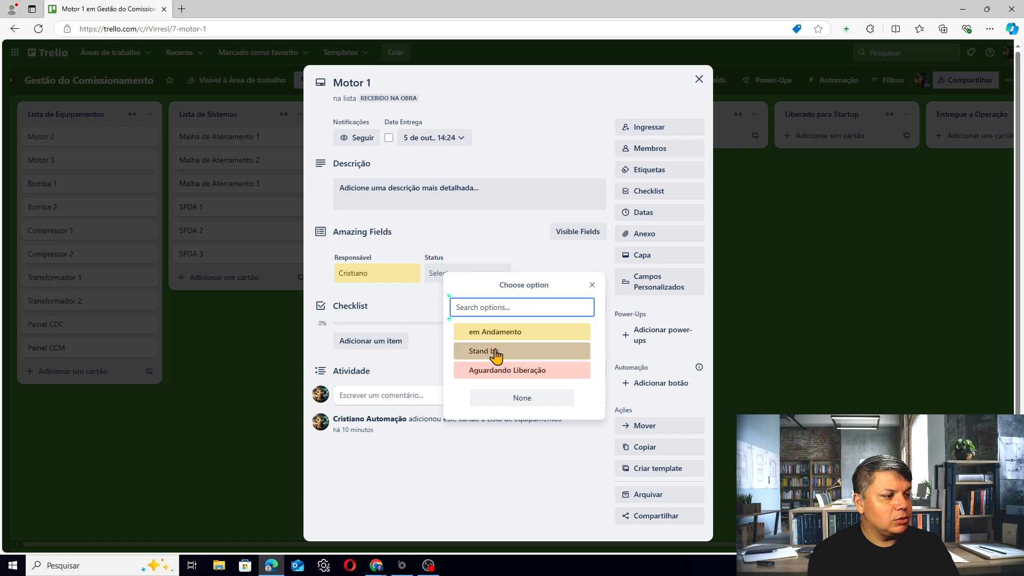
click(506, 373)
click(870, 344)
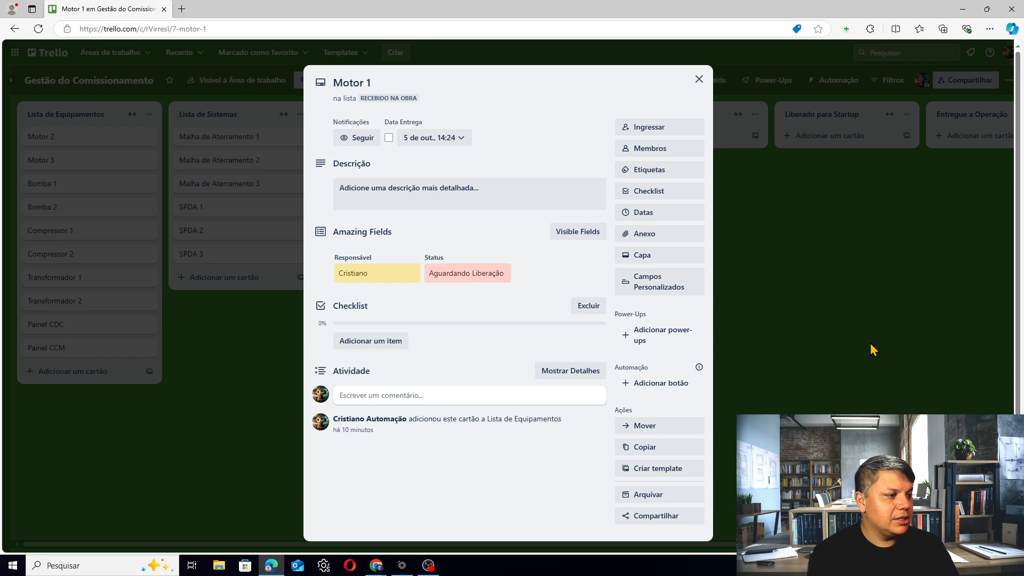
click(848, 332)
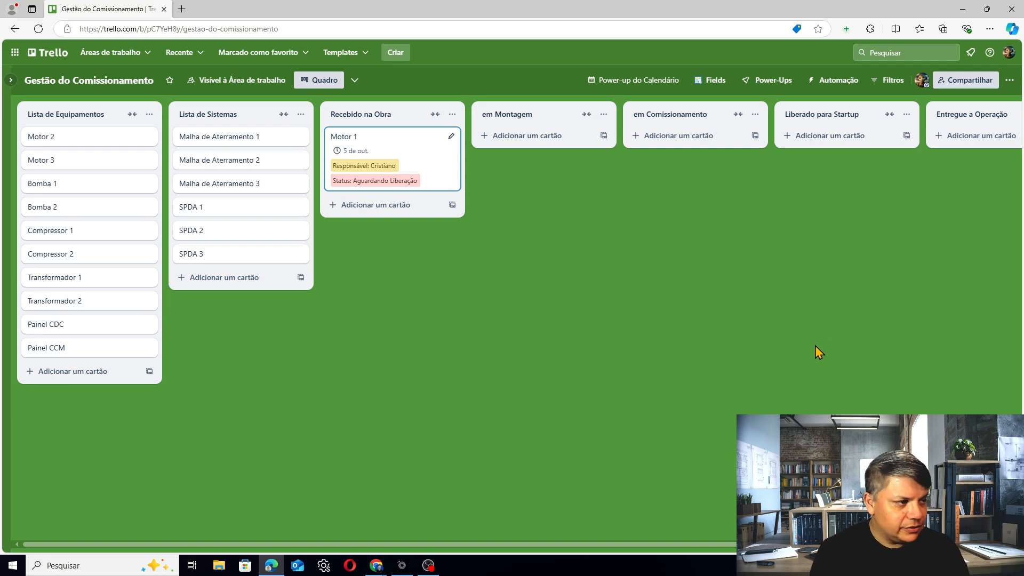
Check the custom fields on the "Motor 1" card, and hide the "Status" field from card fronts in the Amazing Fields settings
click(414, 150)
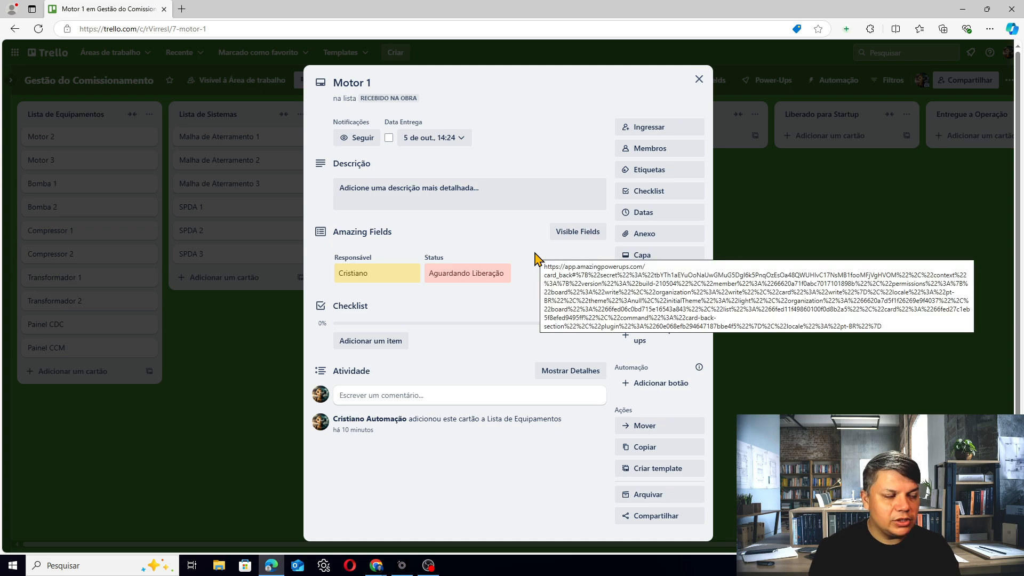
click(949, 353)
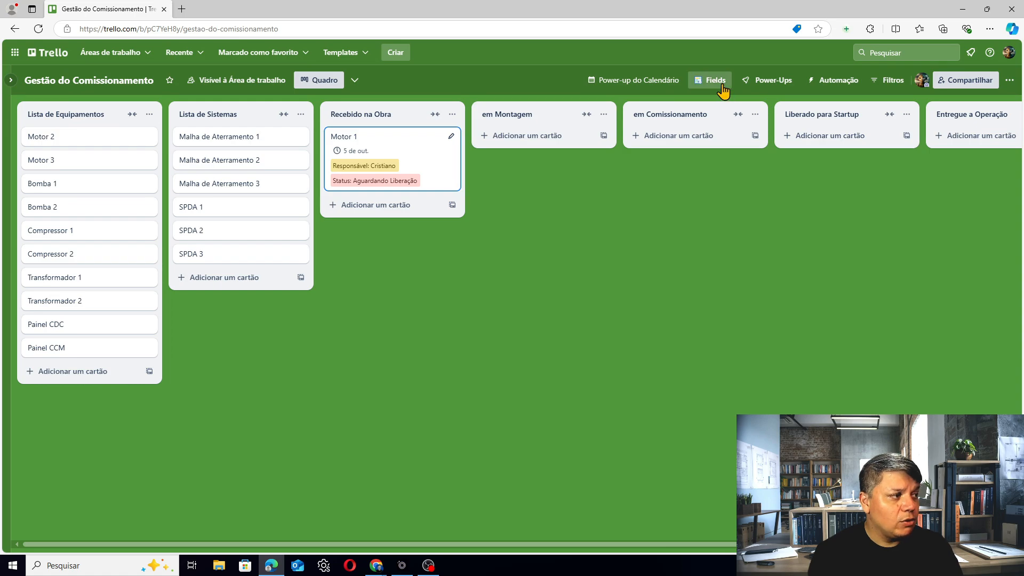
click(710, 80)
click(703, 143)
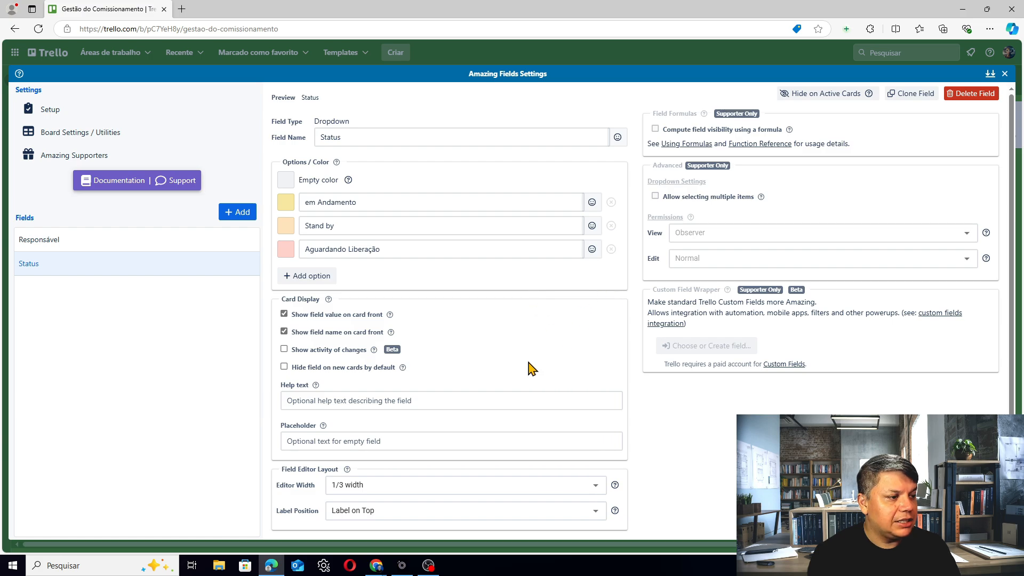
click(284, 331)
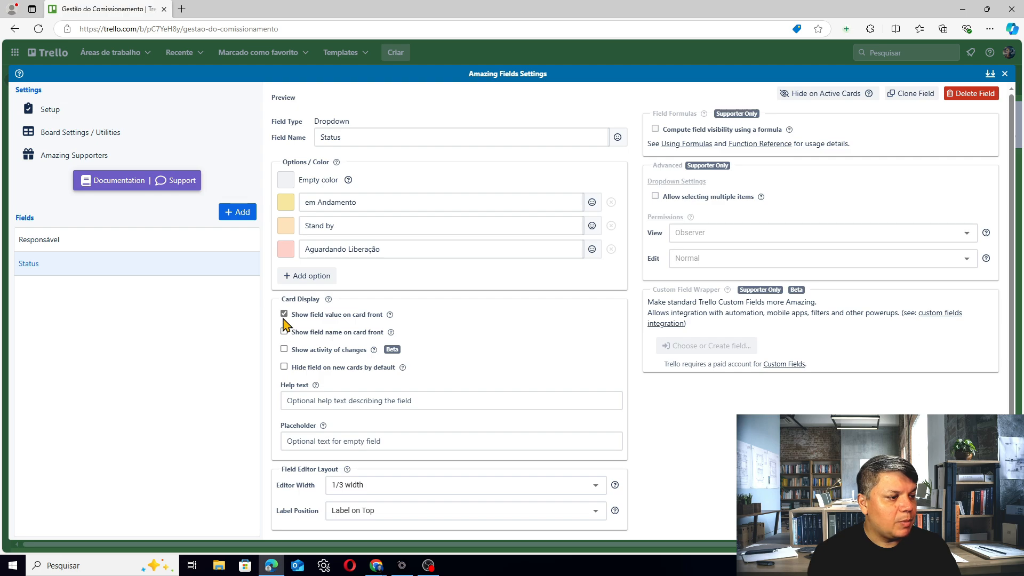
click(804, 46)
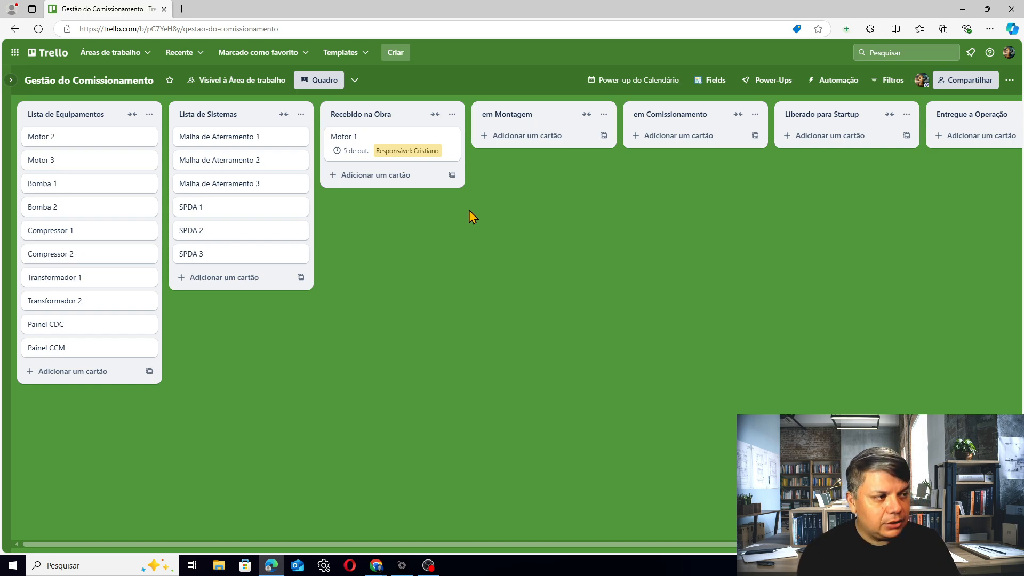
click(377, 138)
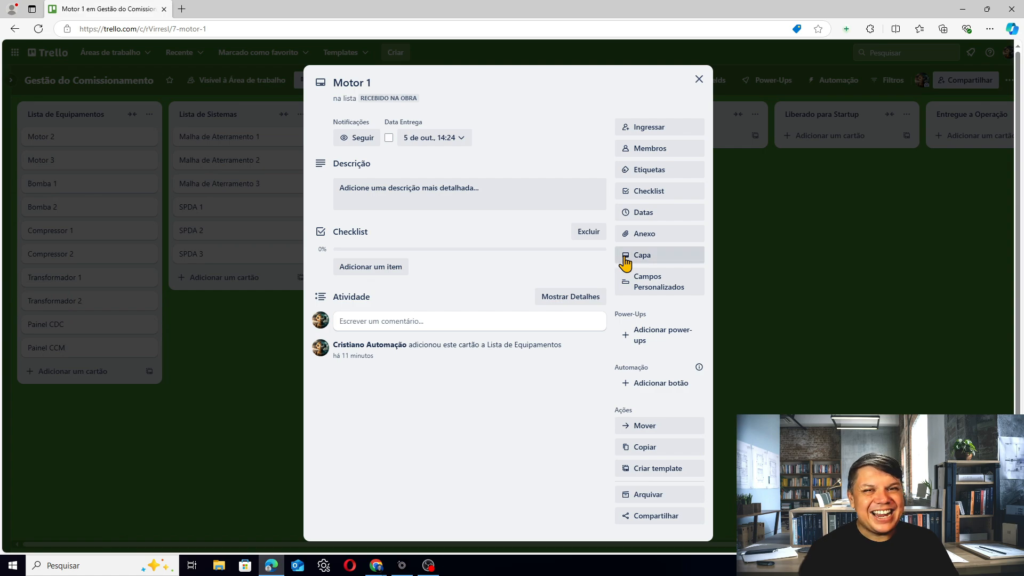
click(684, 179)
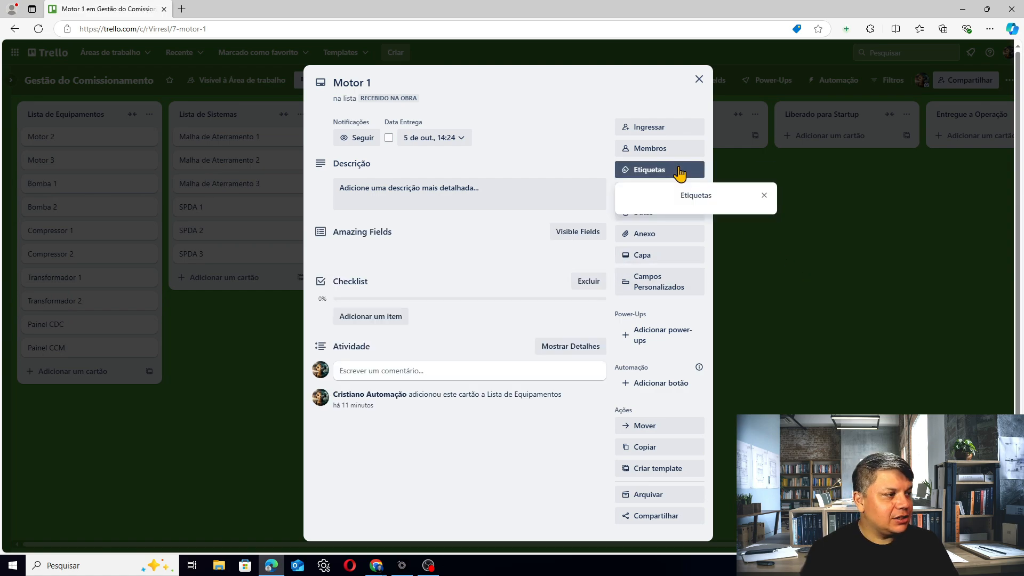
click(942, 204)
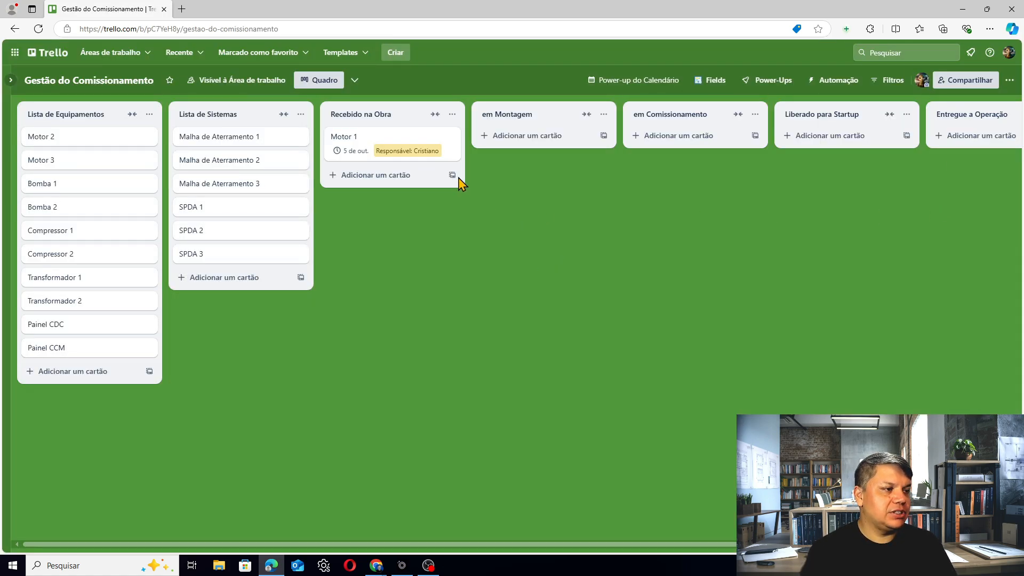
Create a dark blue label titled "Elétrica" on the "Motor 1" card
click(407, 150)
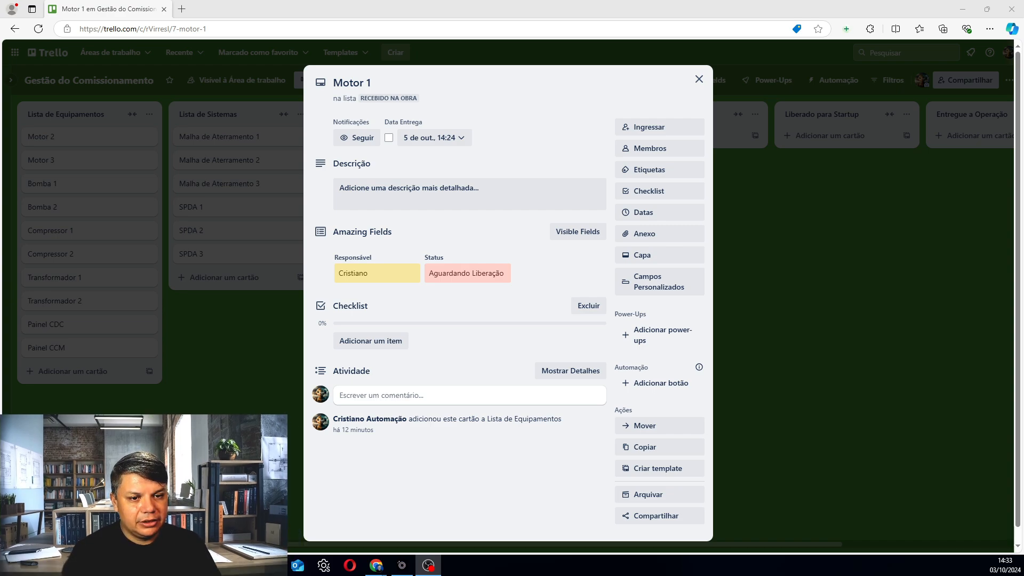
click(668, 172)
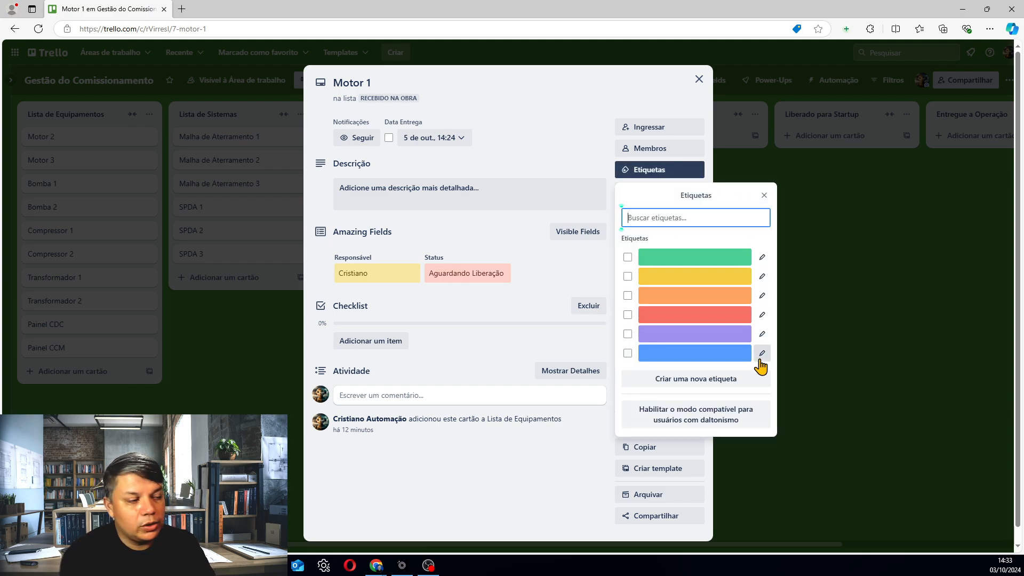
click(730, 378)
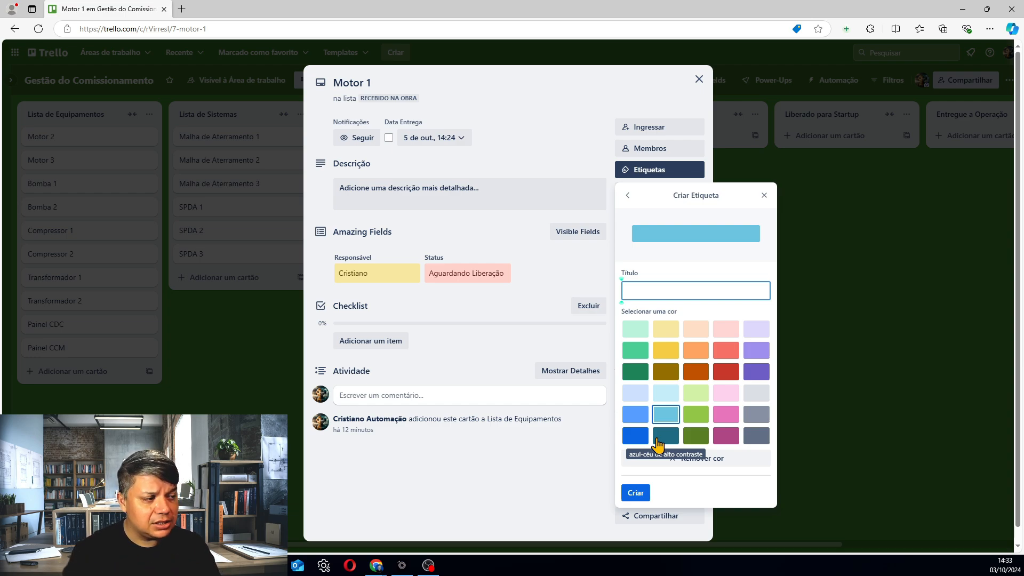
click(635, 435)
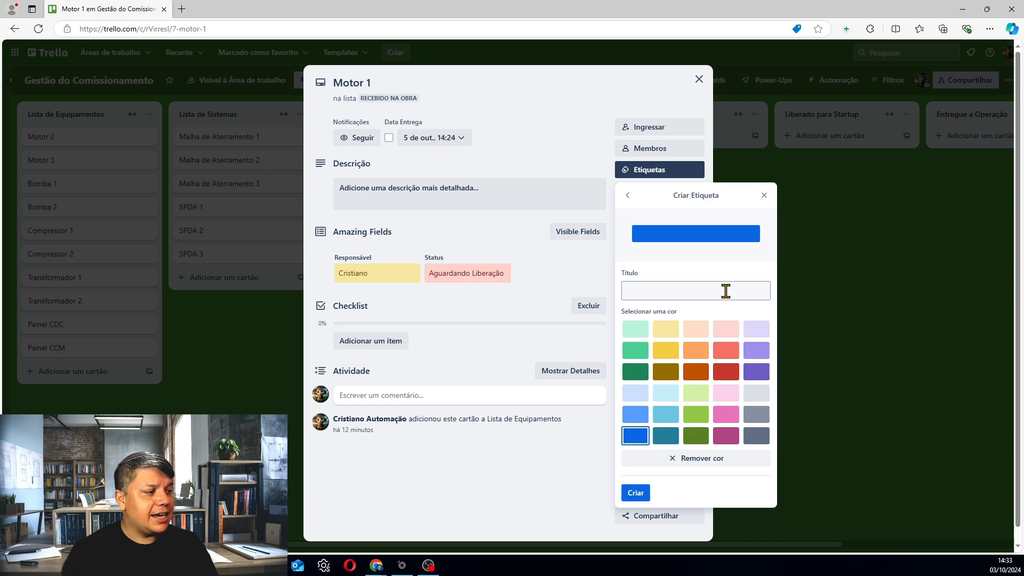
click(725, 291)
text(E)
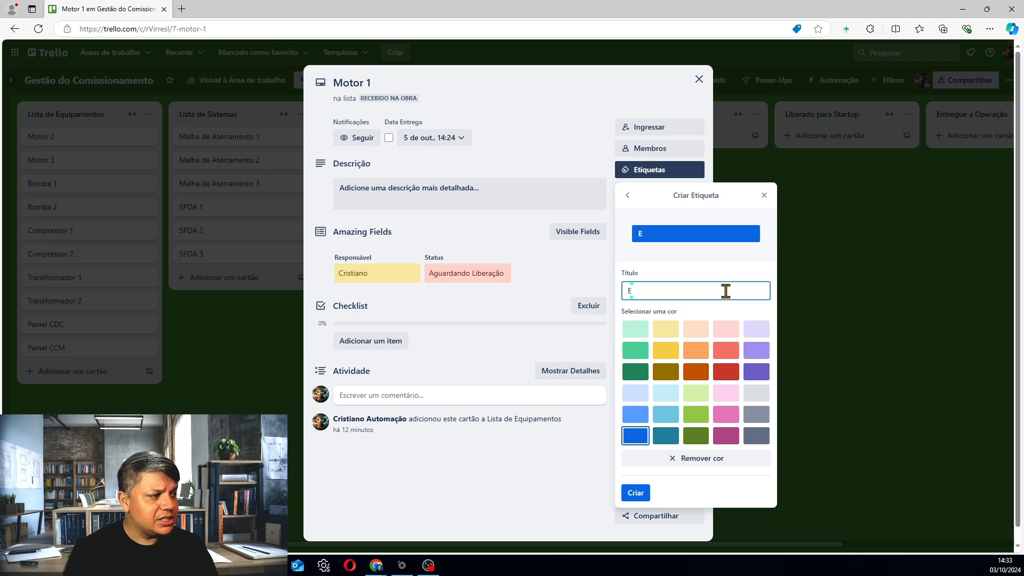
text(let)
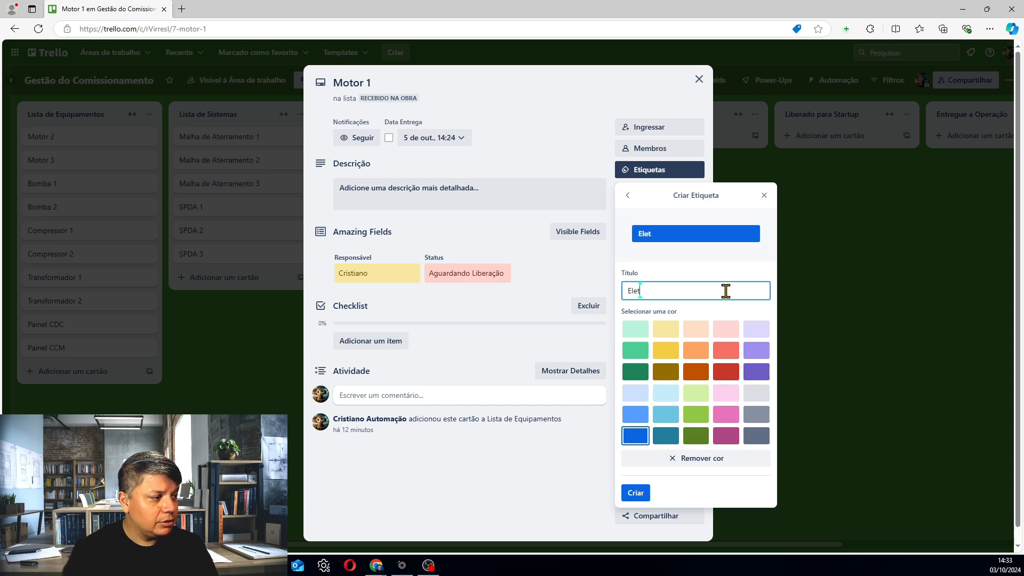
text(rica)
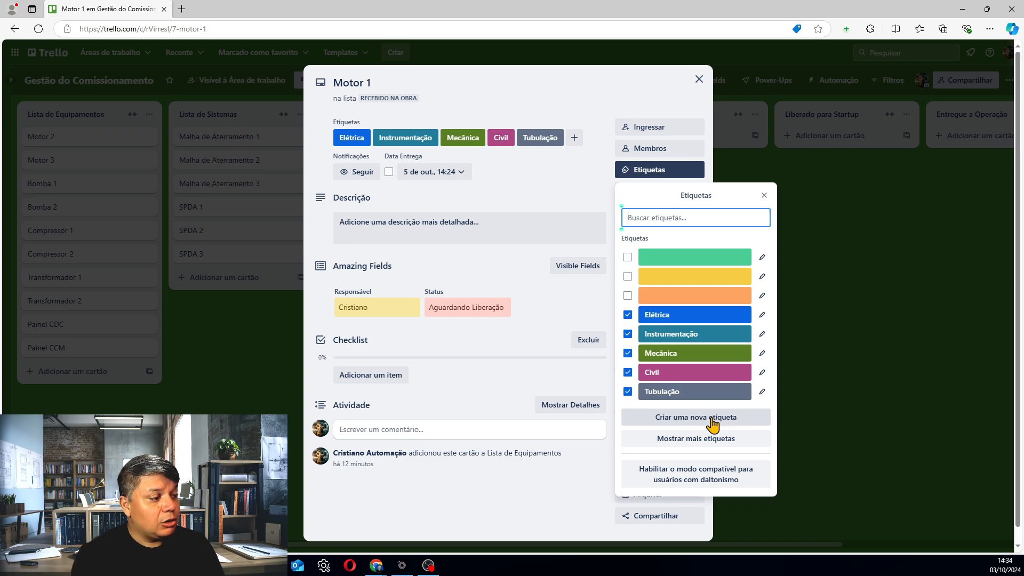
Create a medium blue label titled "Projeto" on the "Motor 1" card
click(712, 422)
click(635, 414)
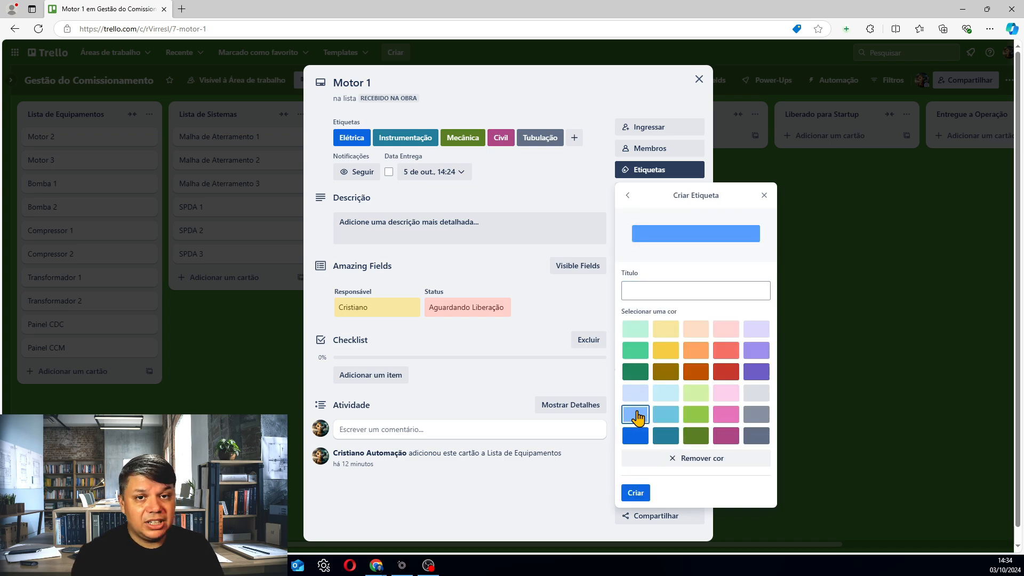
click(694, 292)
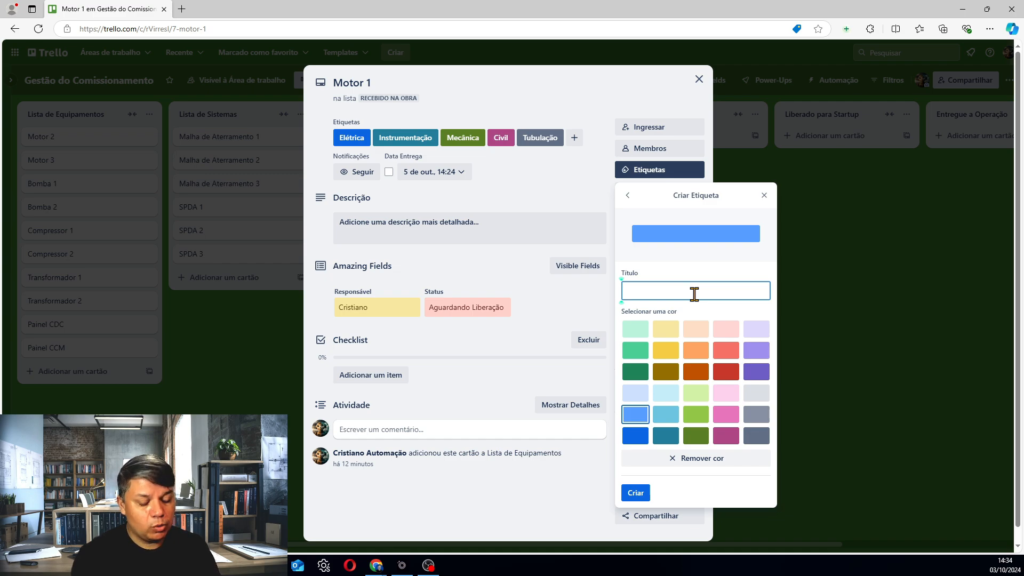
text(P)
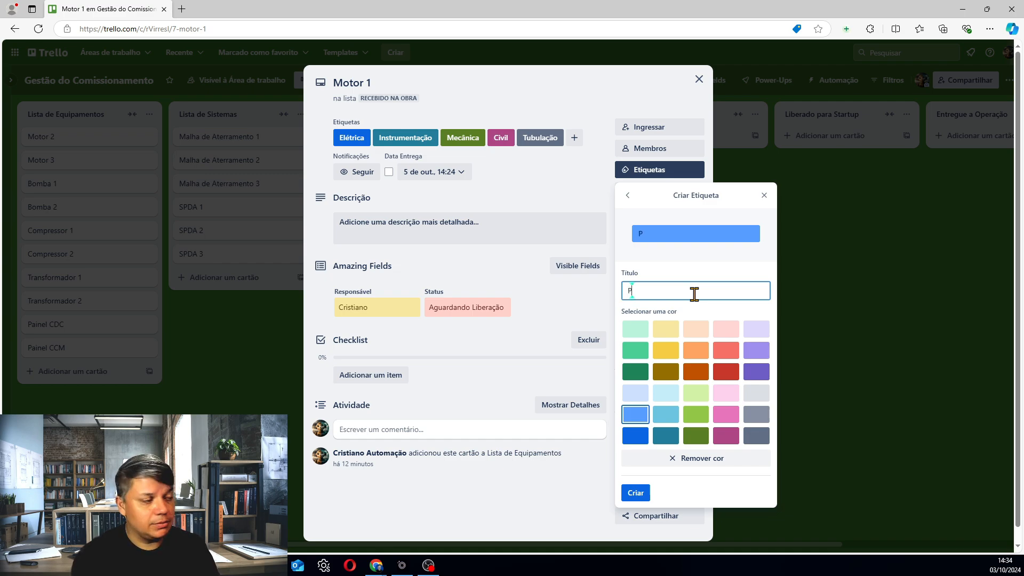
text(rojeto)
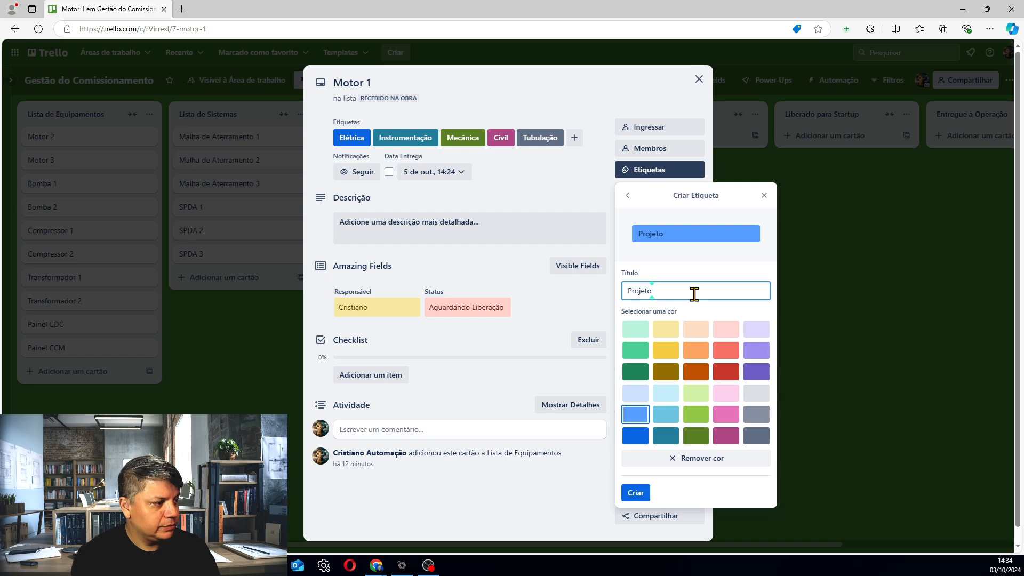
click(640, 492)
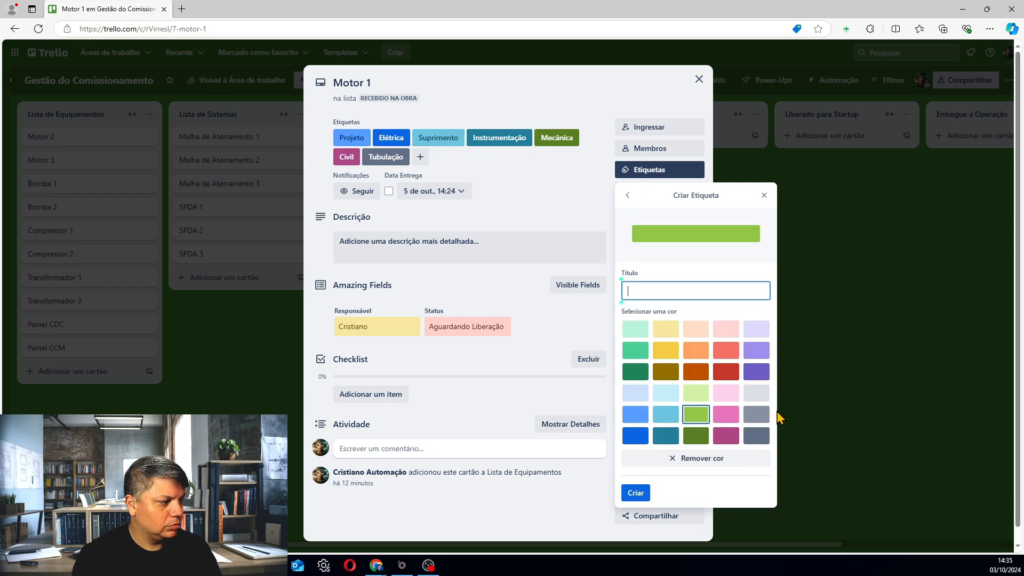
Create a lime green label titled "Operação" and a dark red label titled "Pendência" on the "Motor 1" card
text(Operação)
click(635, 492)
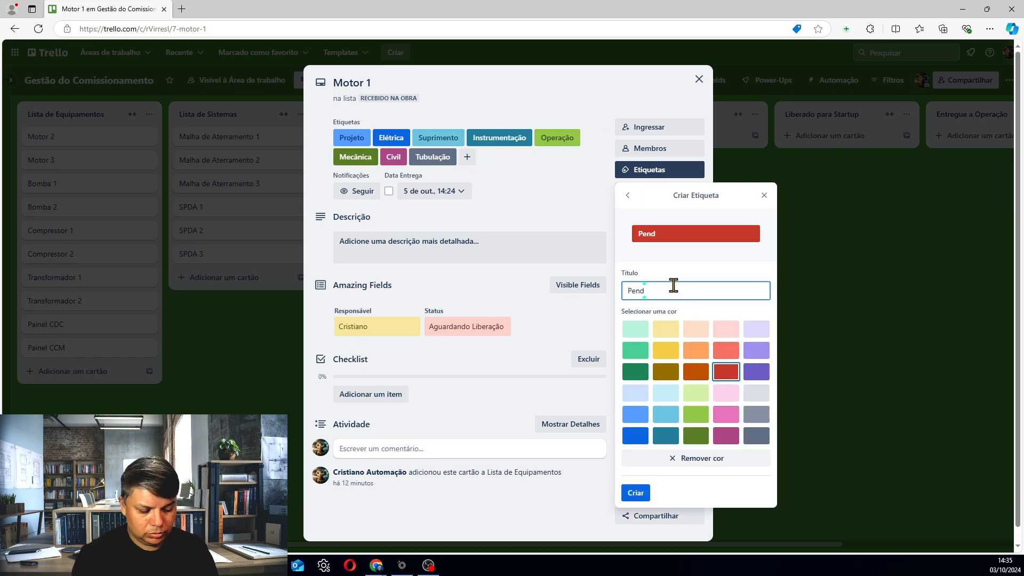
text(ência)
key(Return)
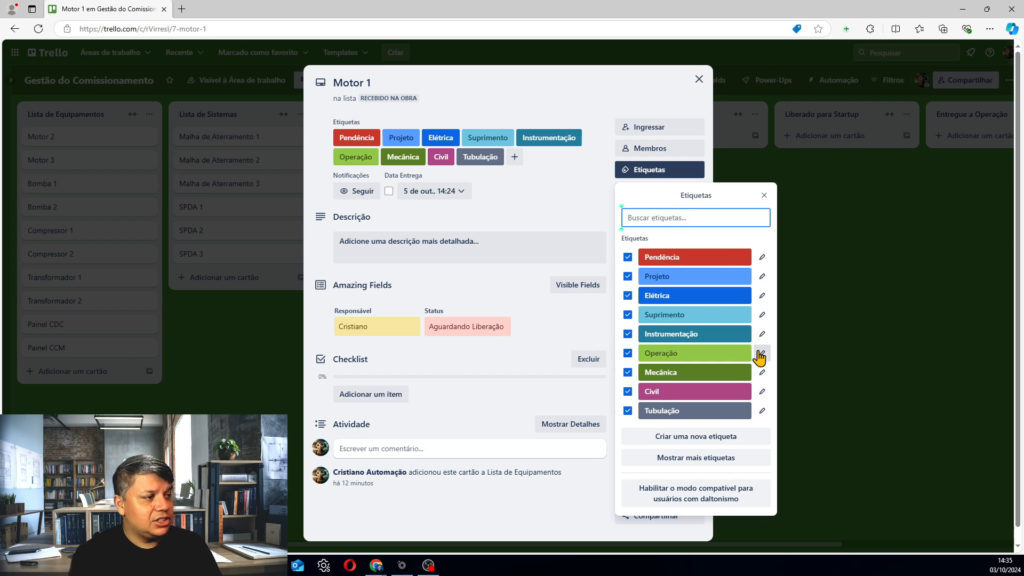
Return to the board and expand the card labels so that their titles are shown
click(845, 362)
click(845, 362)
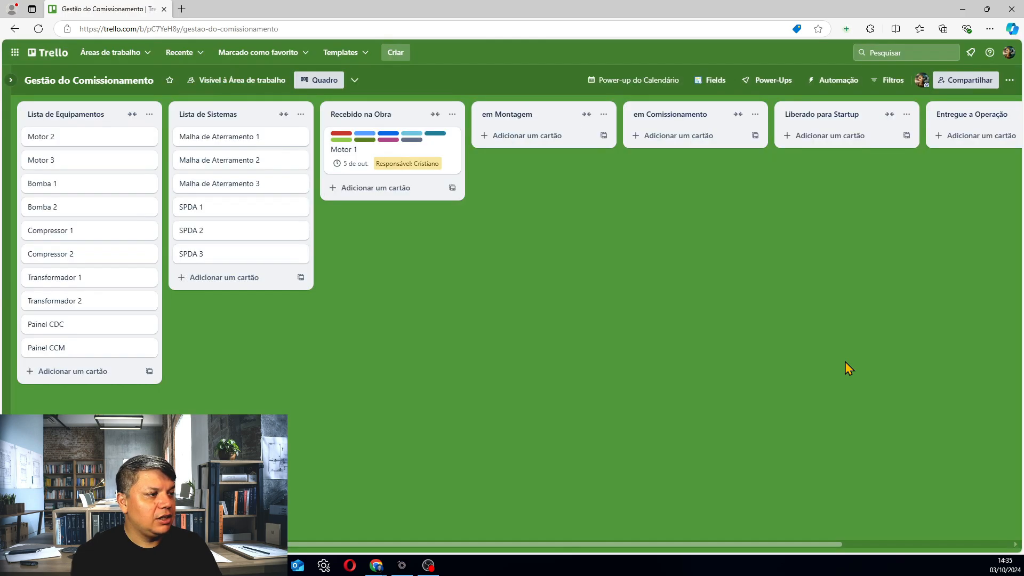
click(392, 141)
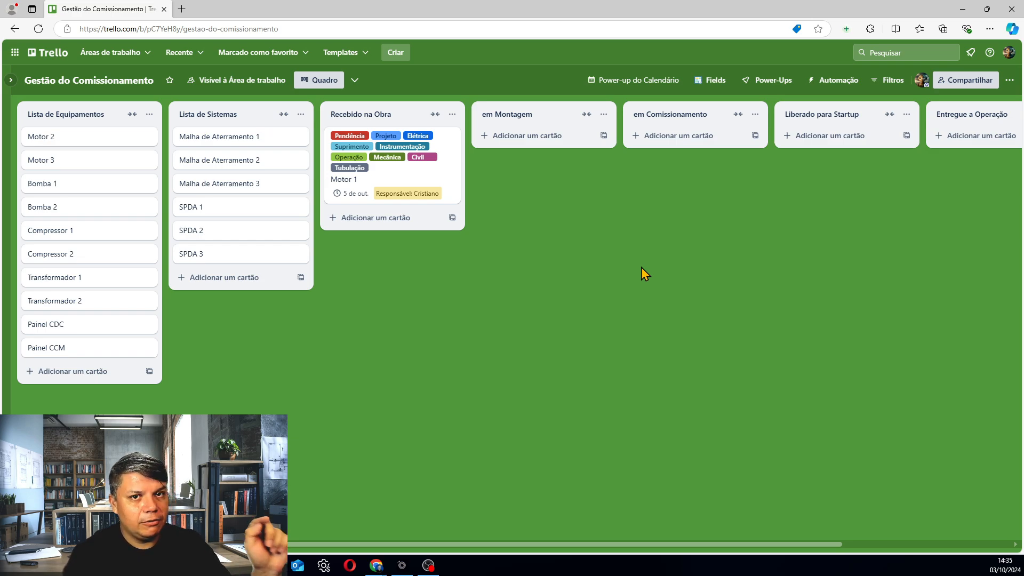
Remove the labels Projeto, Instrumentação, Operação, Mecânica, Tubulação, Suprimento and Elétrica from the "Motor 1" card and return to the board
click(400, 182)
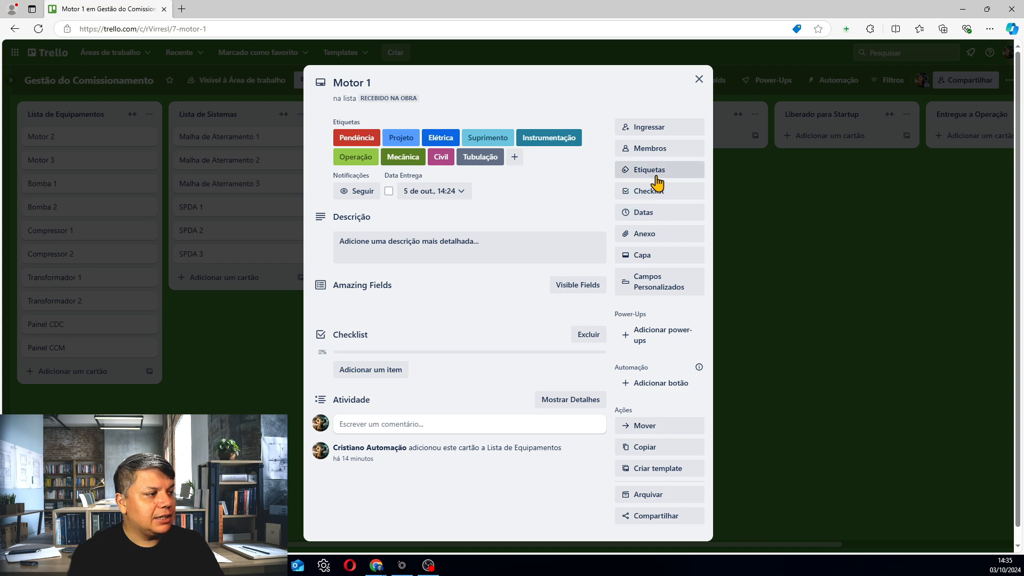
click(656, 172)
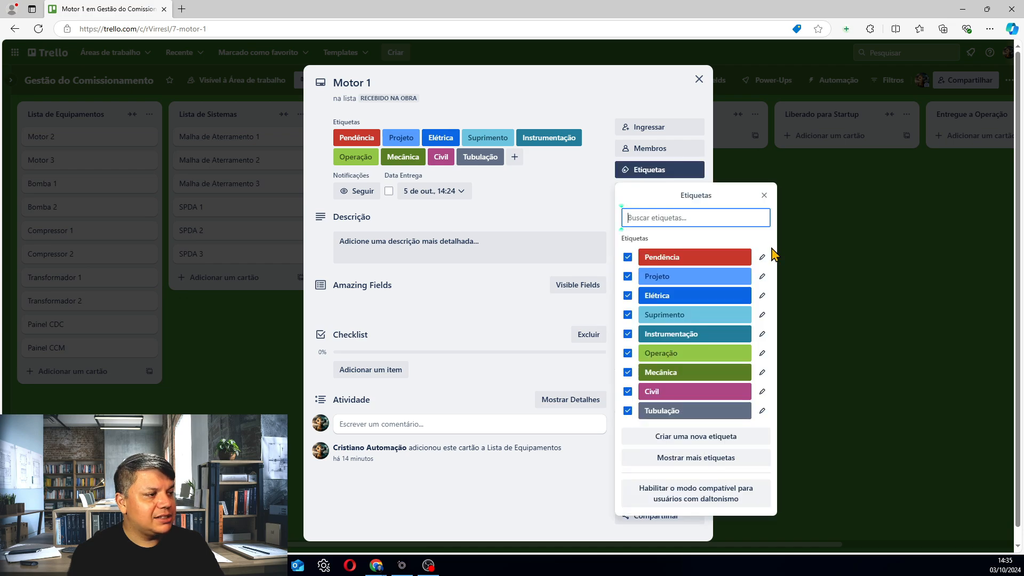
click(627, 276)
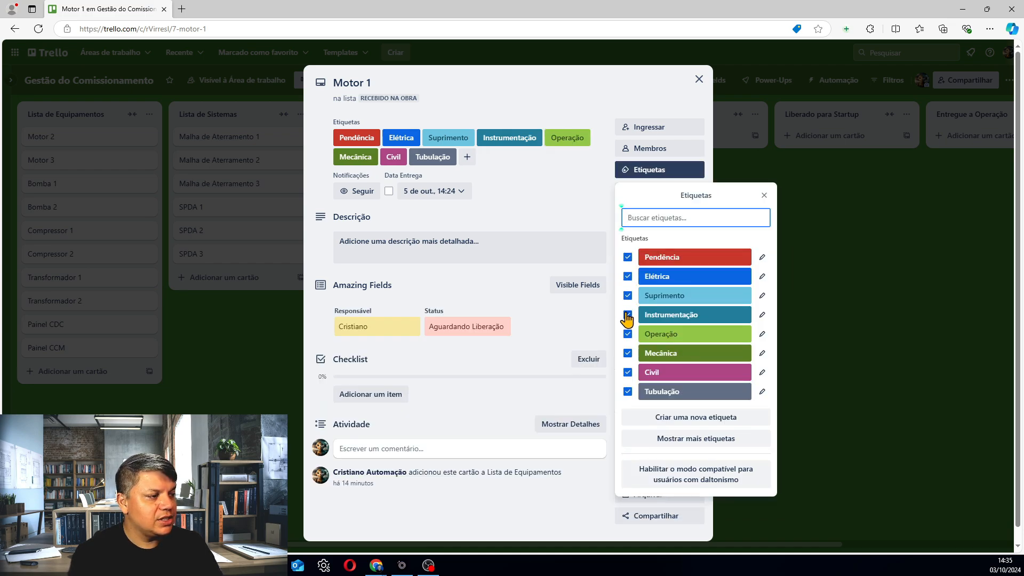
click(627, 316)
click(628, 334)
click(627, 353)
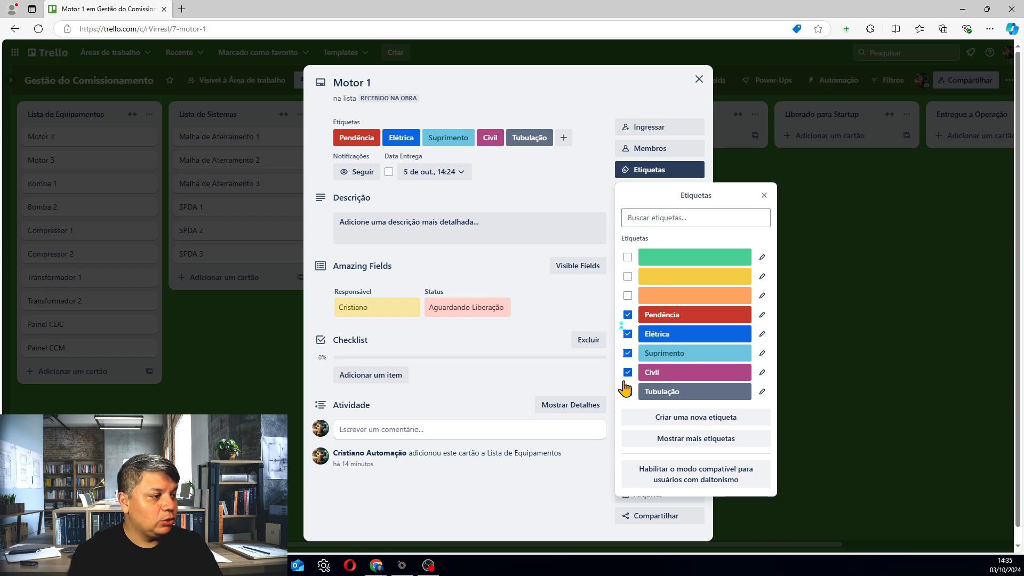
click(627, 391)
click(628, 383)
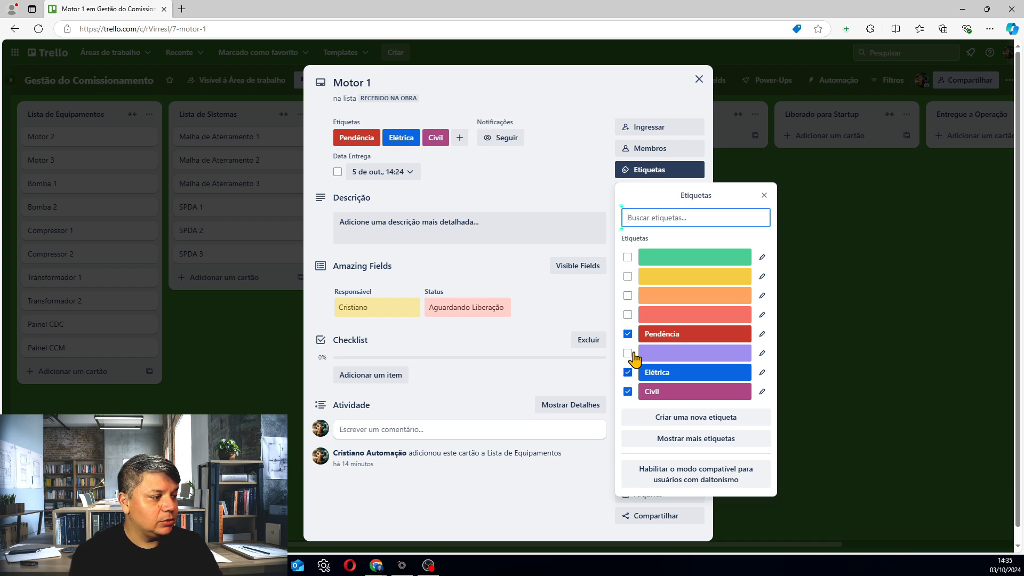
click(628, 372)
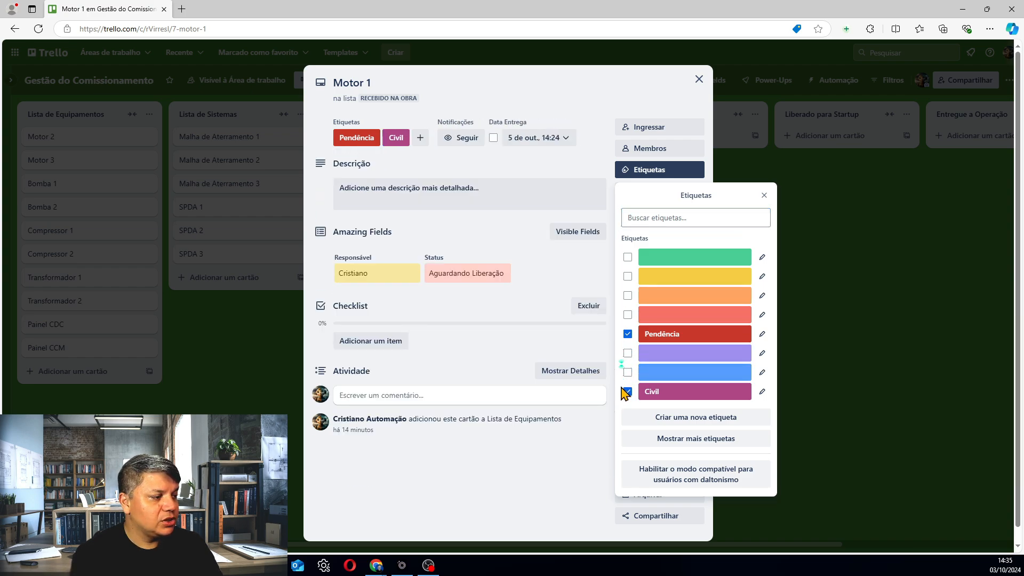
click(817, 367)
click(818, 368)
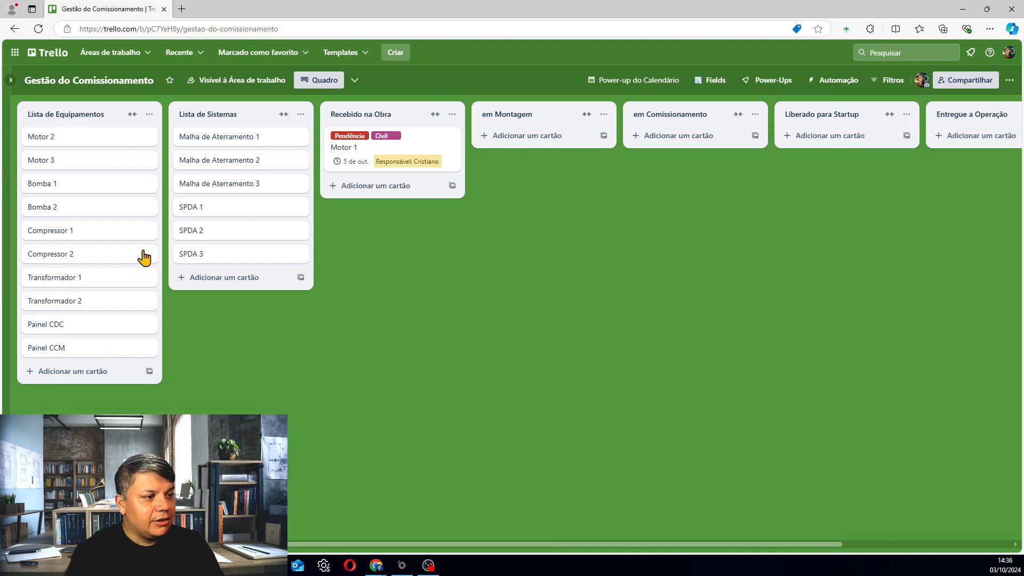
Add the "Suprimento" label to the "Motor 3" card from the full label list
click(98, 169)
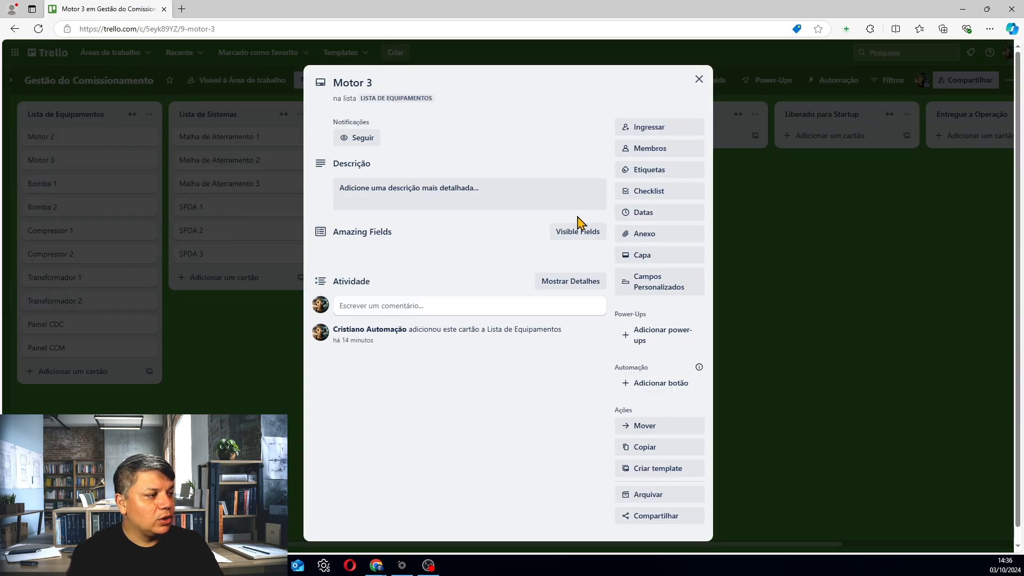
click(654, 181)
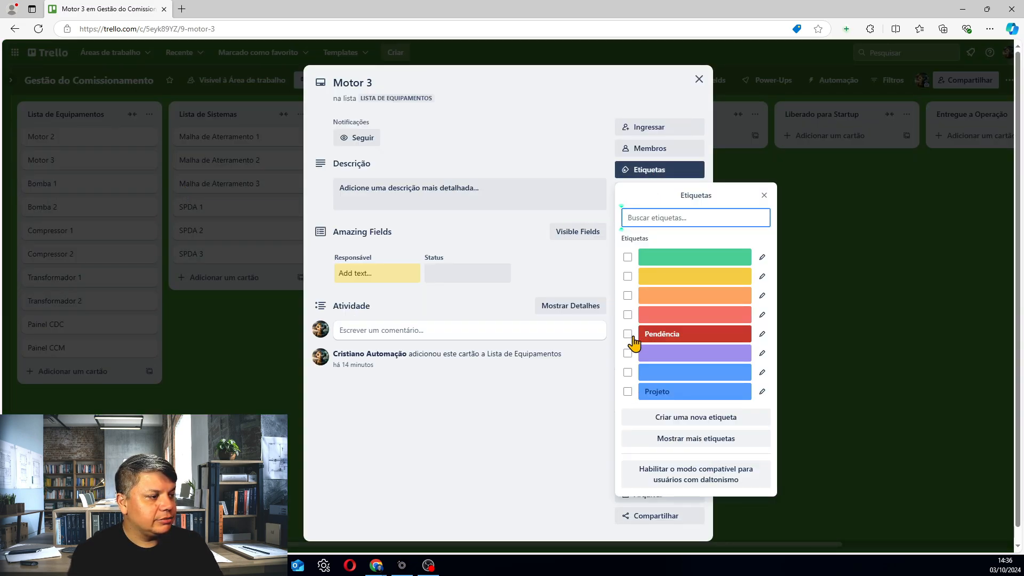
click(695, 439)
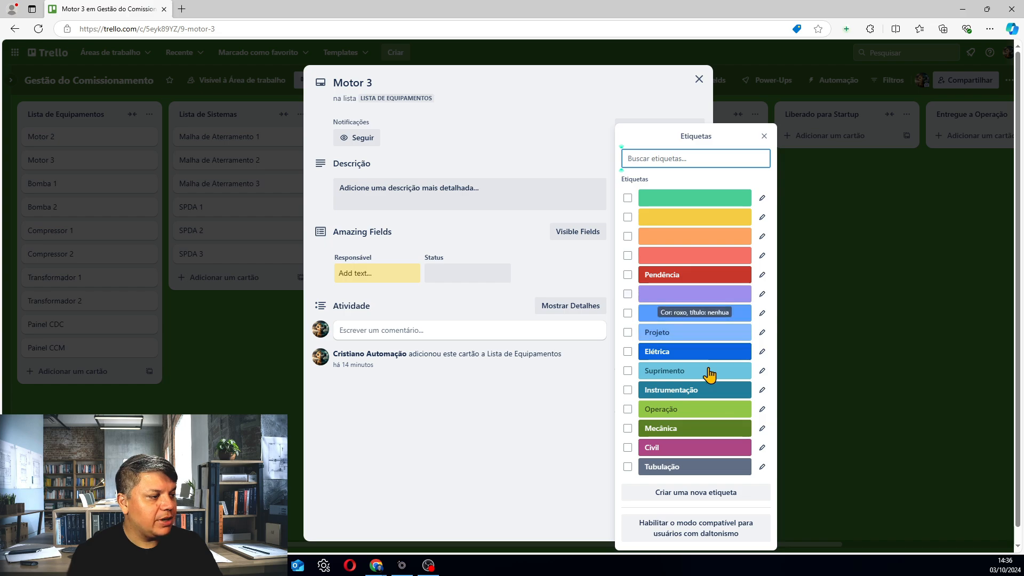
click(626, 372)
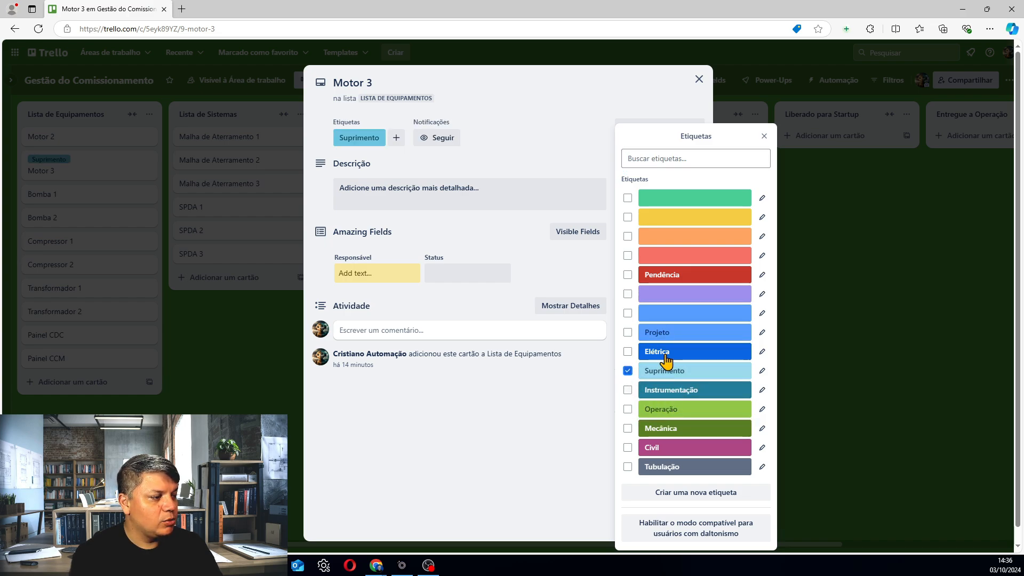
Add the "Pendência" label to the "Motor 3" card and return to the board
click(628, 274)
click(828, 294)
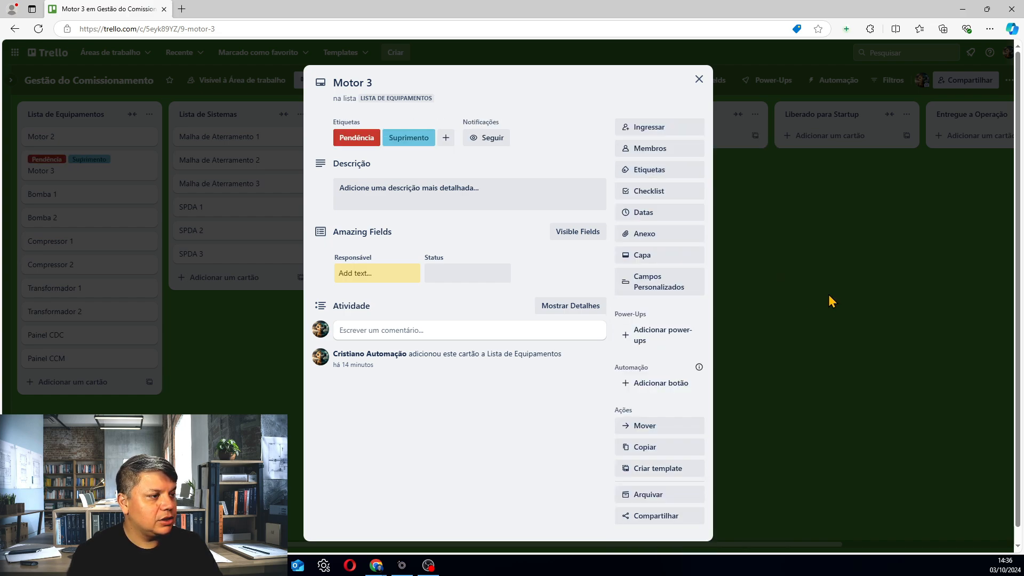
click(828, 295)
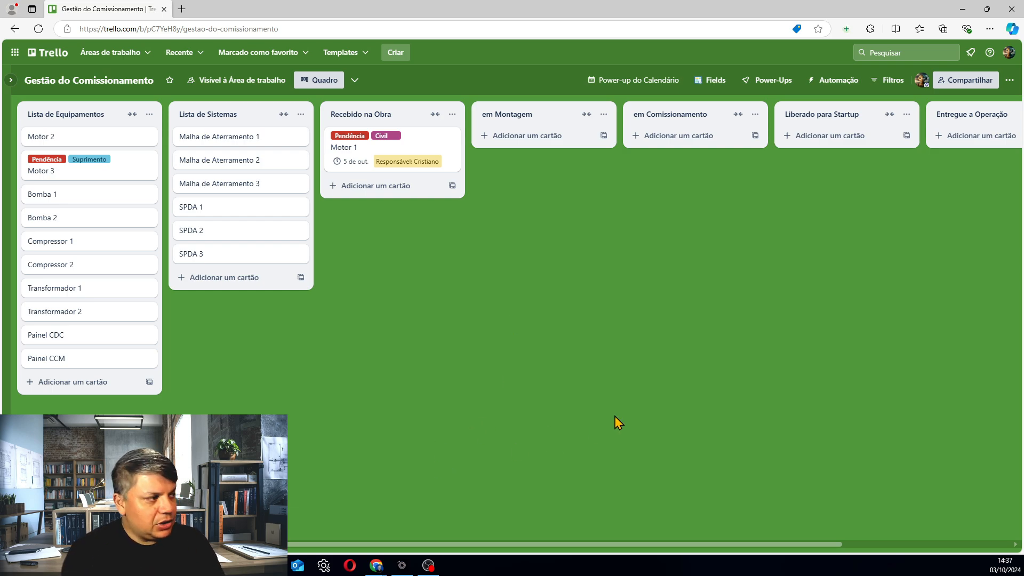
Open the board's menu of settings and board actions
click(1009, 81)
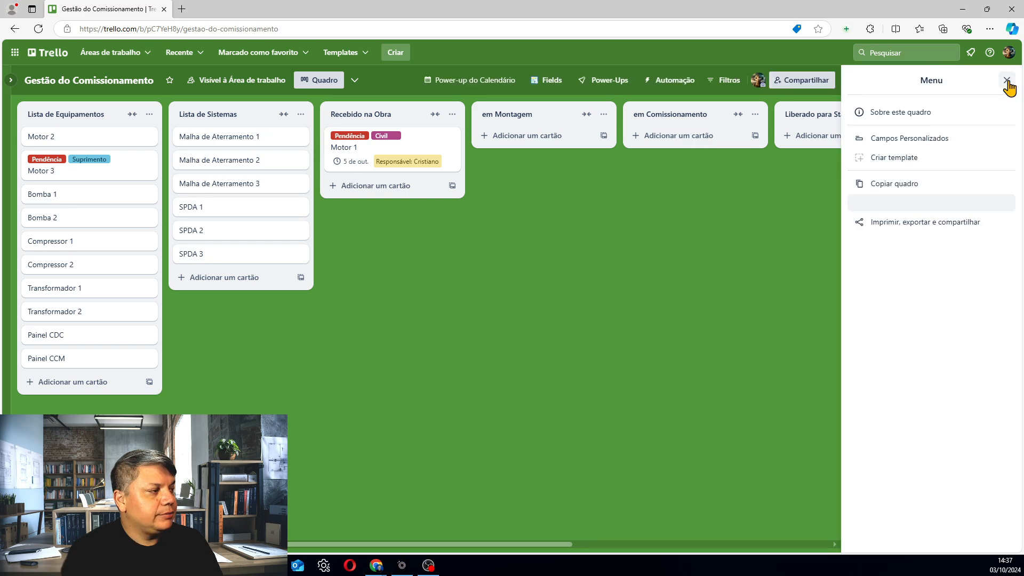
click(1007, 81)
click(1008, 81)
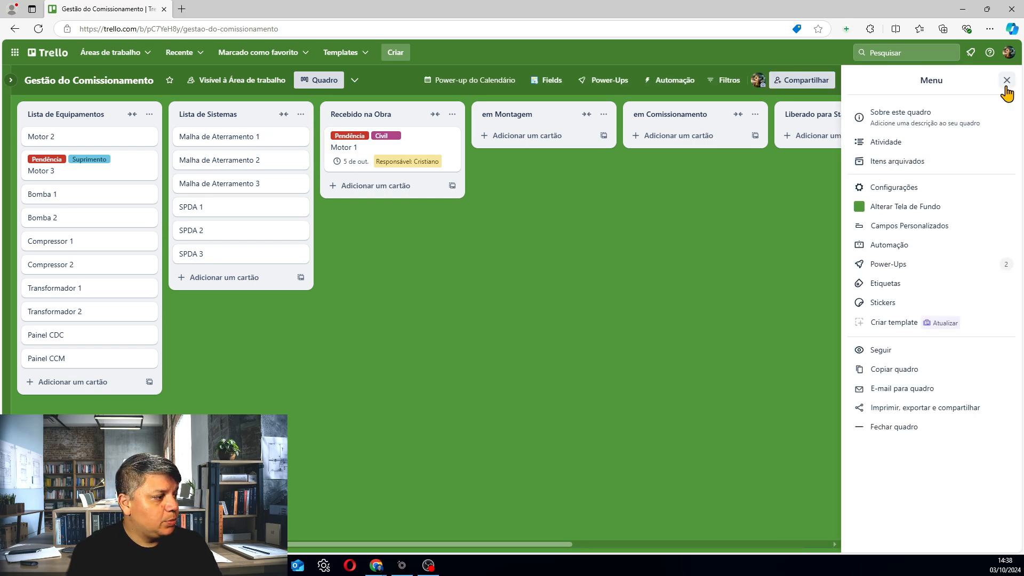
click(921, 373)
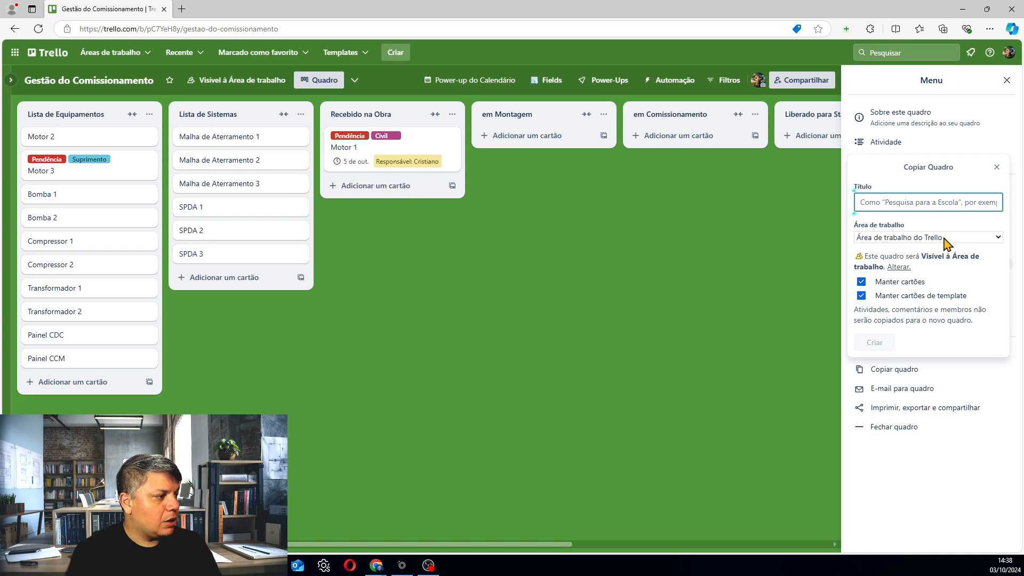
click(945, 240)
click(945, 240)
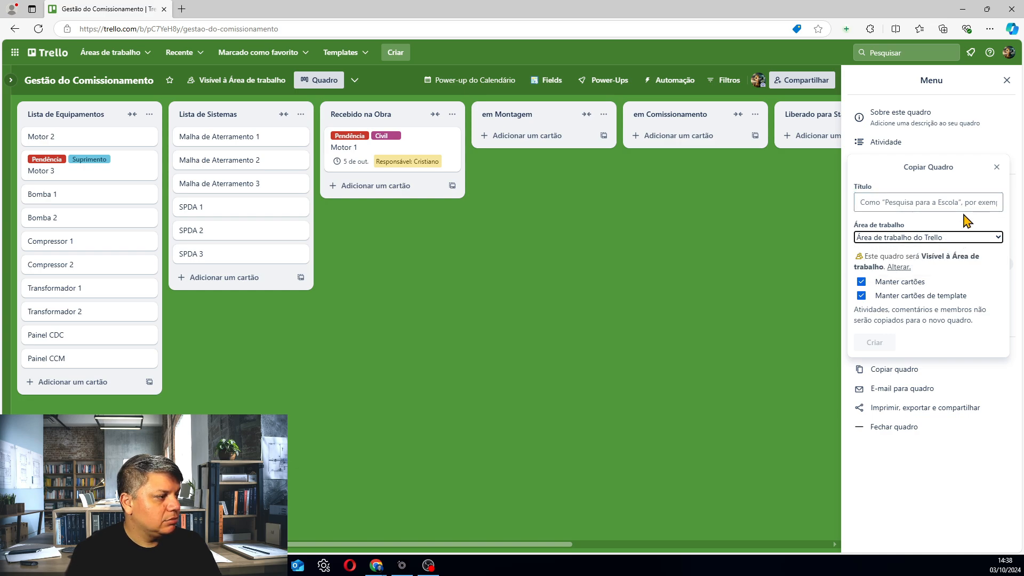
click(915, 206)
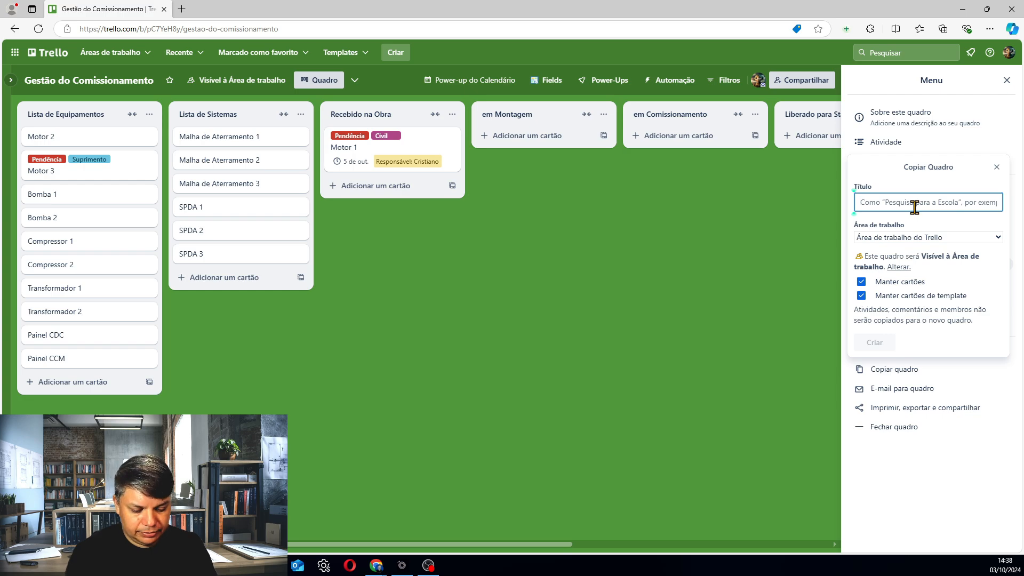
text(Gestão Instrumentação Comissionamento)
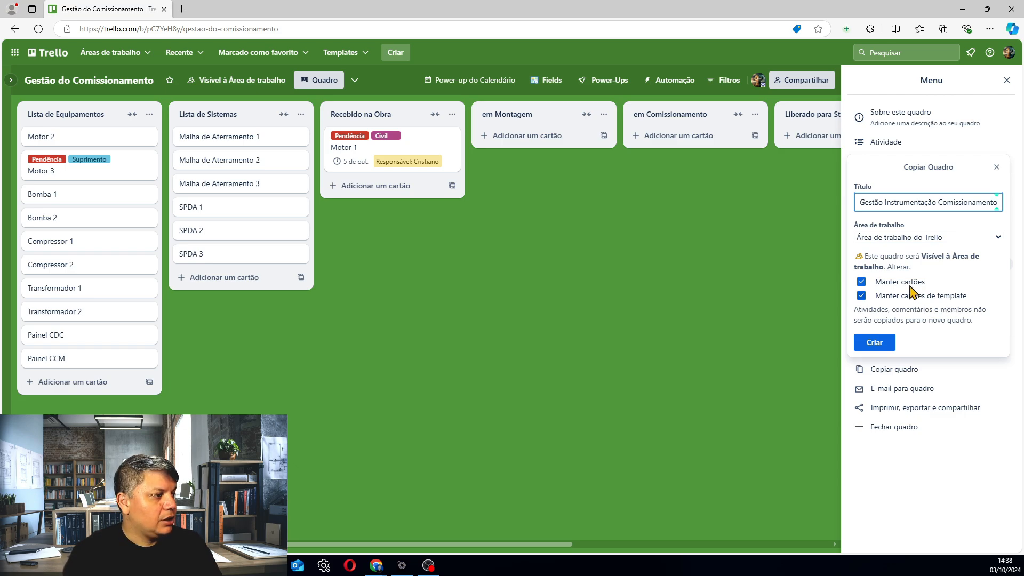
click(863, 283)
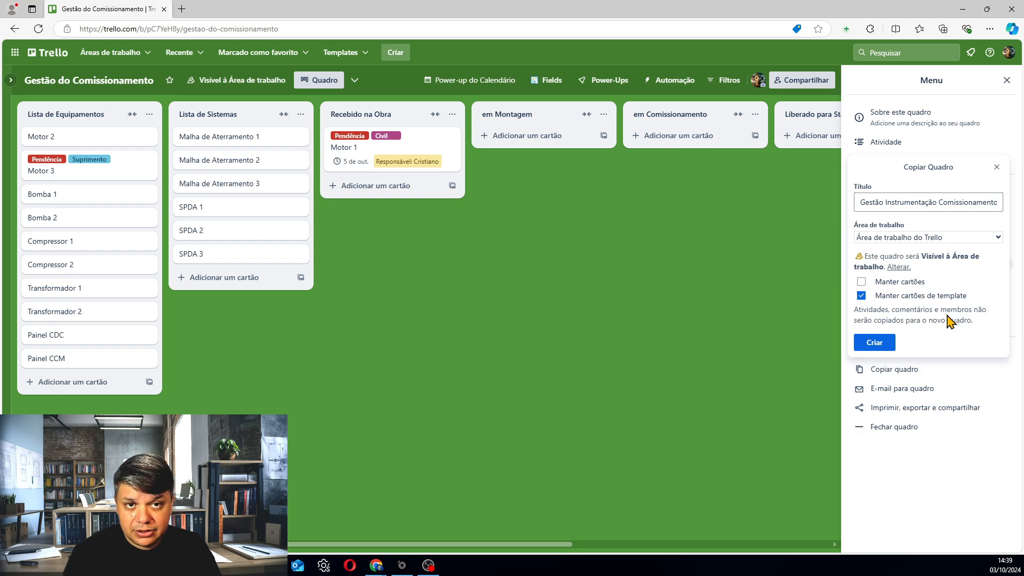
click(584, 247)
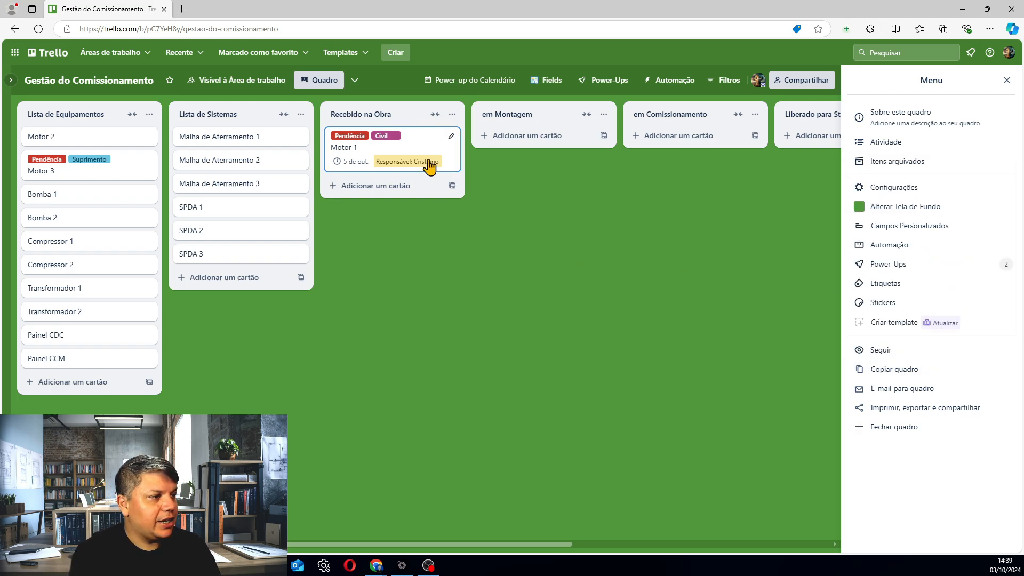
Convert the "Motor 1" card into a card template and check the card templates offered for "Lista de Sistemas"
click(411, 158)
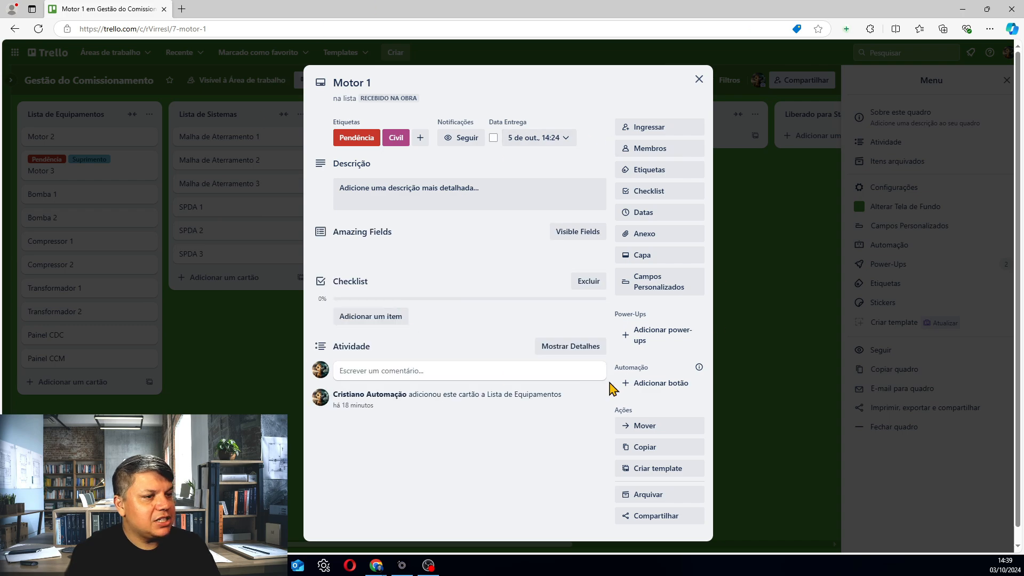
click(417, 207)
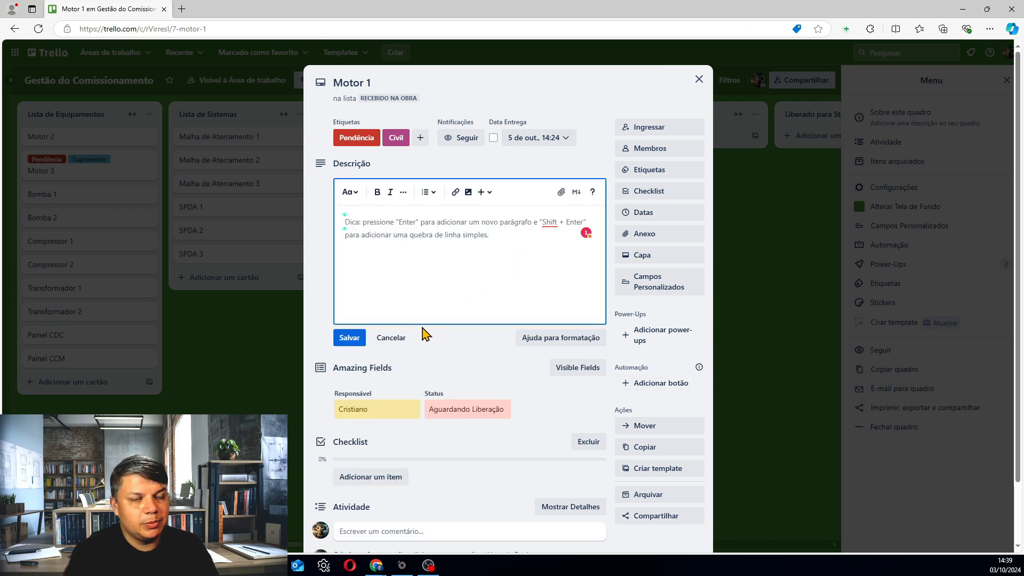
scroll(429, 489, down, 2)
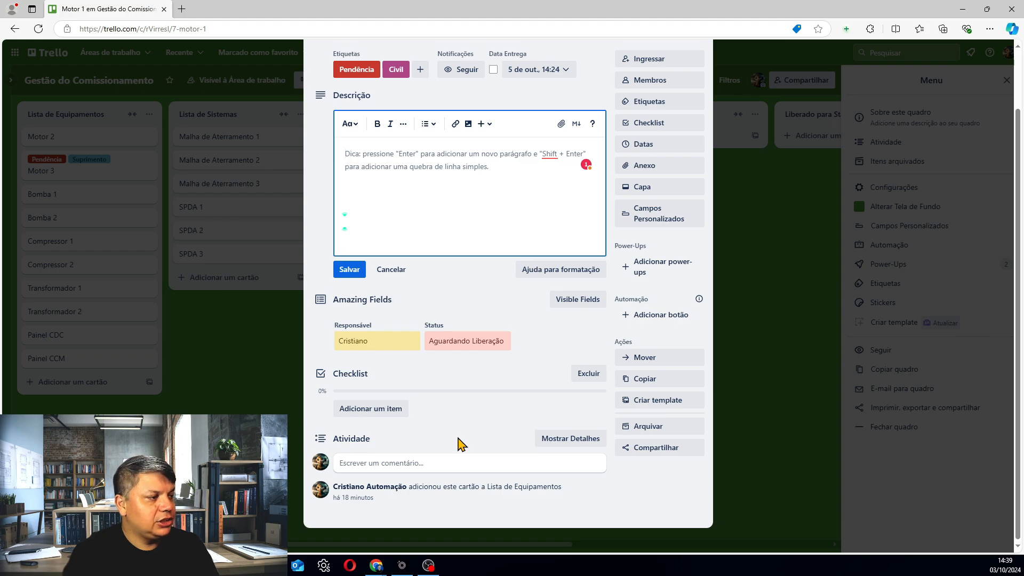
scroll(457, 443, up, 2)
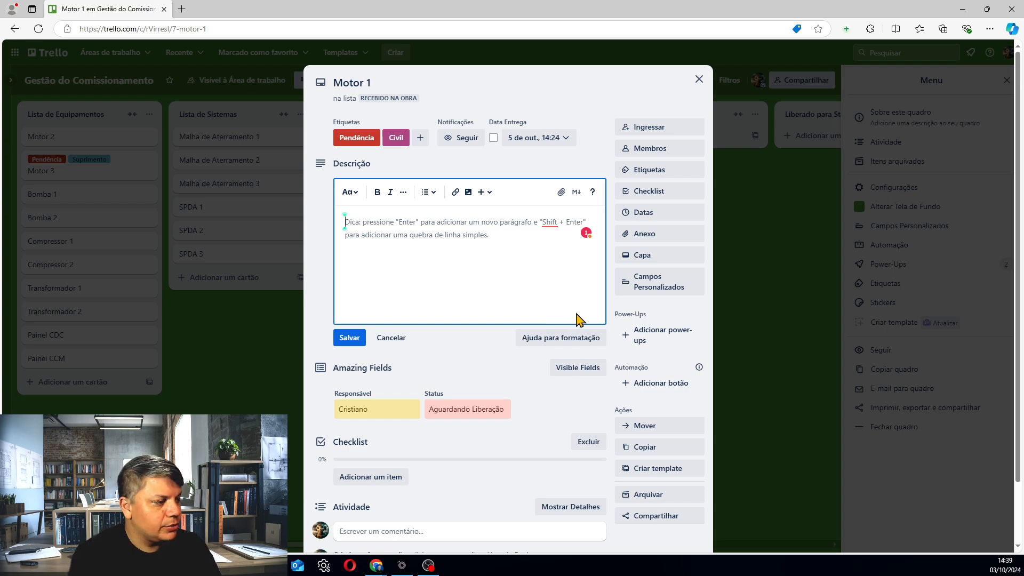
click(687, 469)
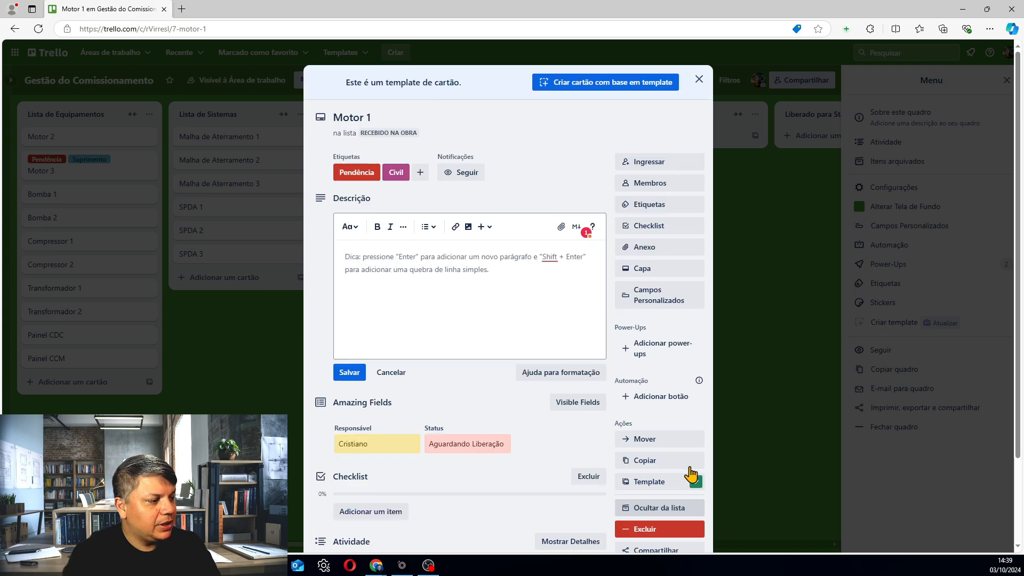
click(763, 423)
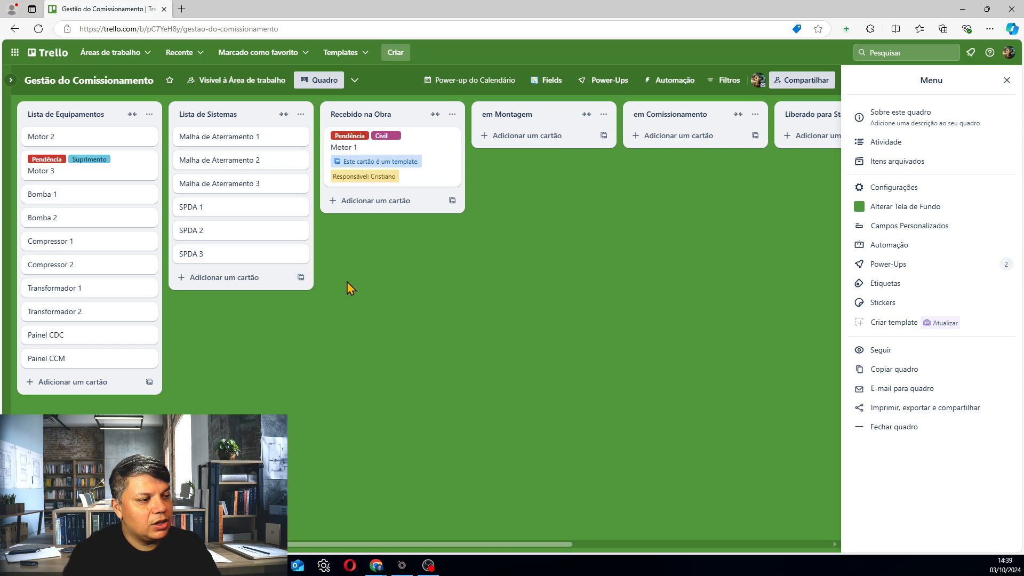
click(302, 279)
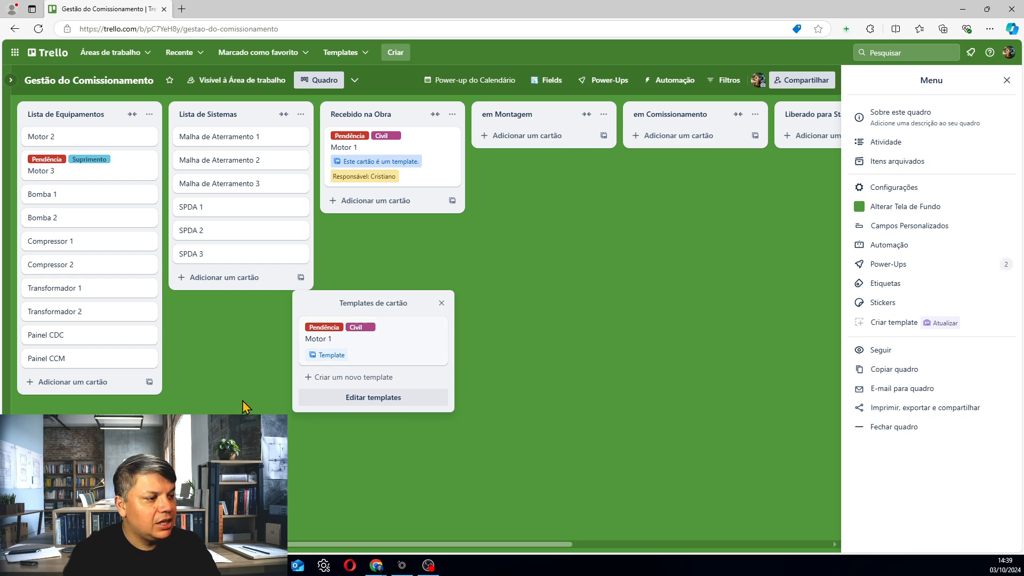
click(218, 330)
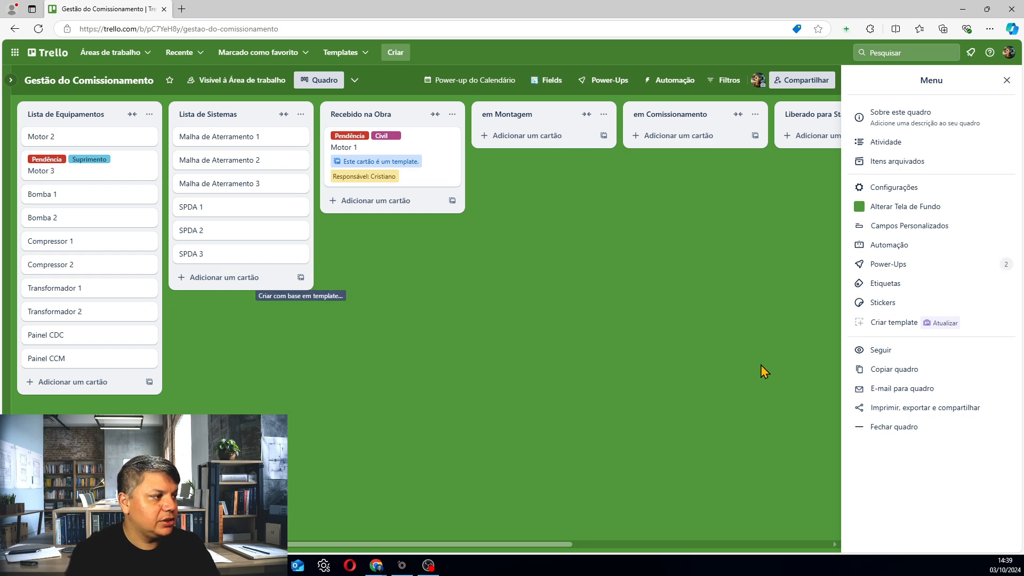
Copy the board as "Gestão Instrumentação Comissionamento", keeping the template cards but not the regular cards
click(885, 369)
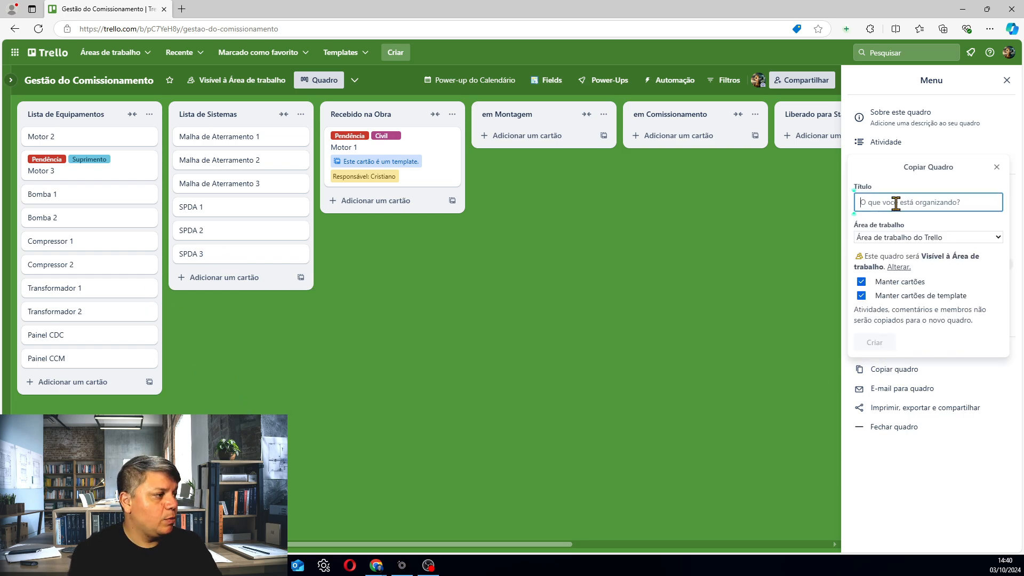
click(861, 281)
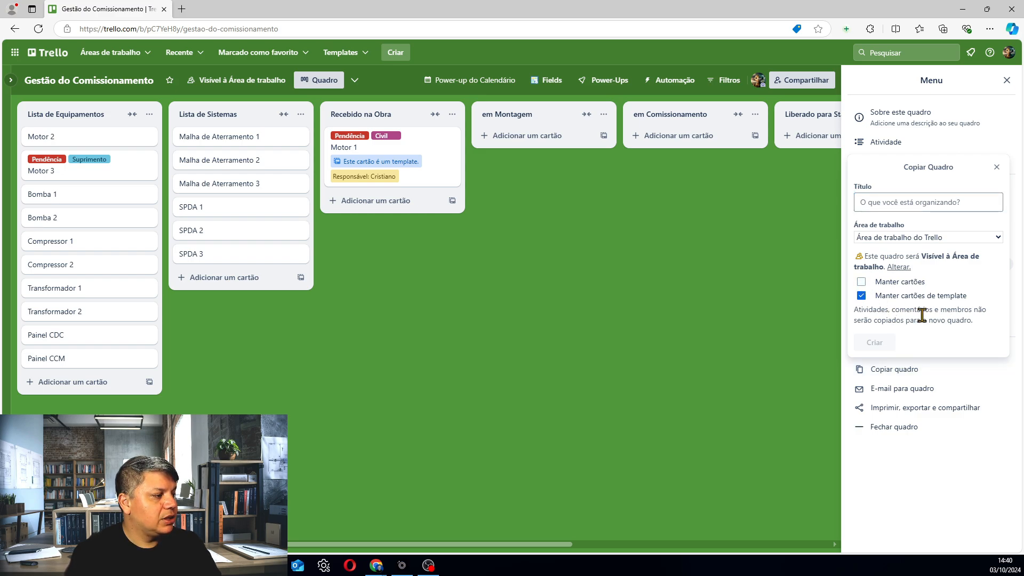
click(901, 204)
text(Ges)
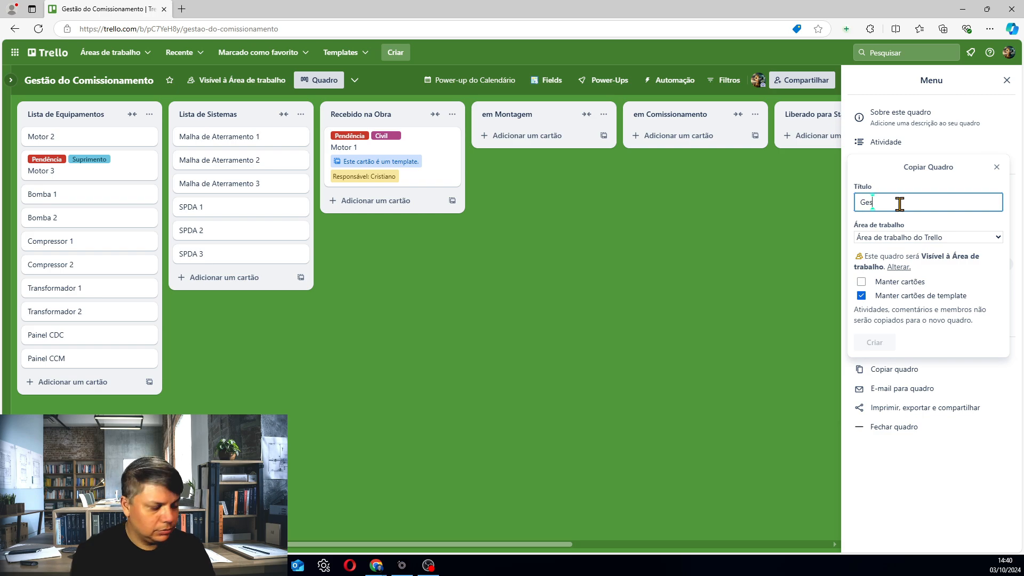
text(tão Instrumentação Comissionamento)
click(884, 347)
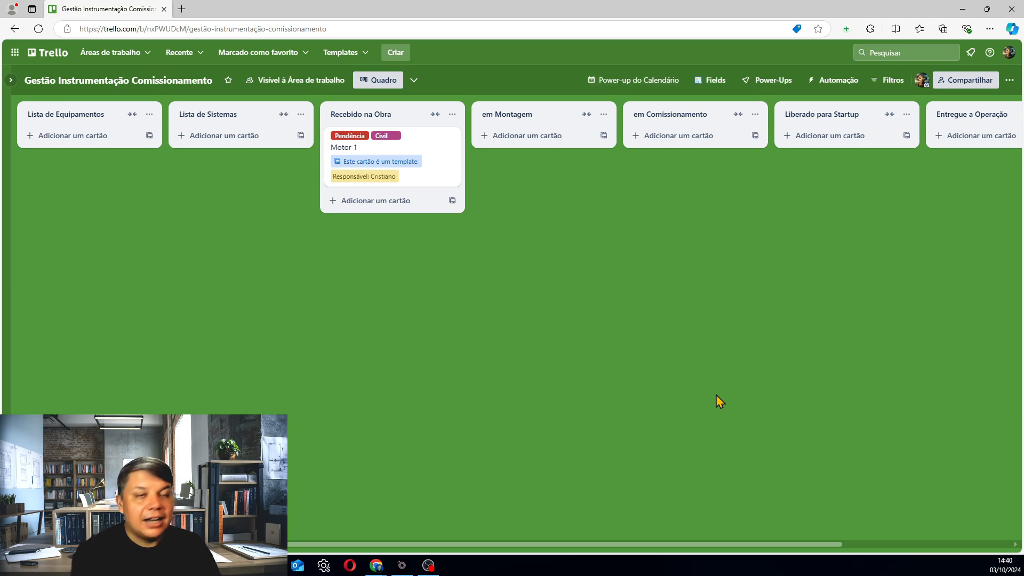
Examine the full label list and the custom fields of the "Motor 1" template card on the copied board
click(416, 158)
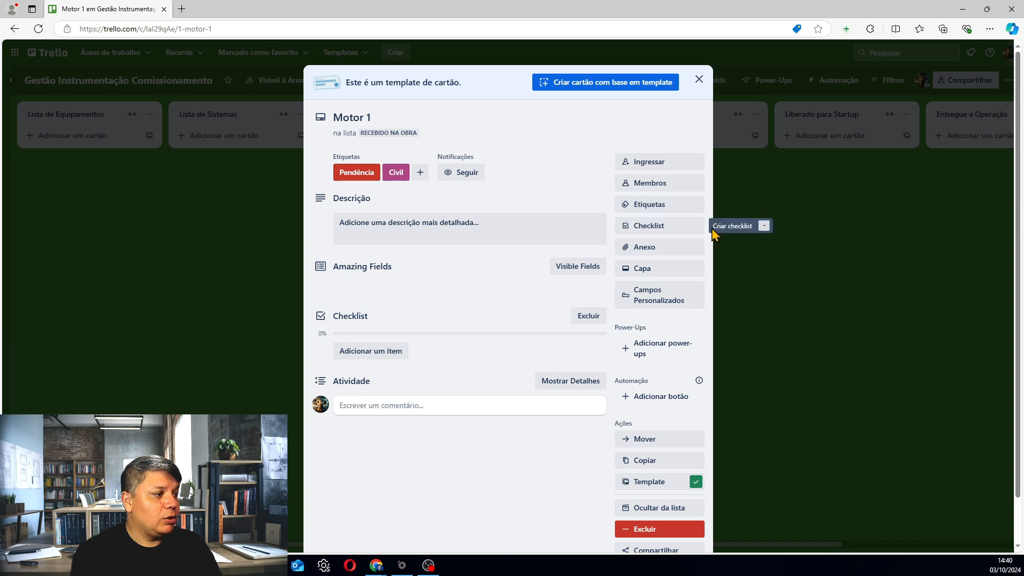
click(669, 208)
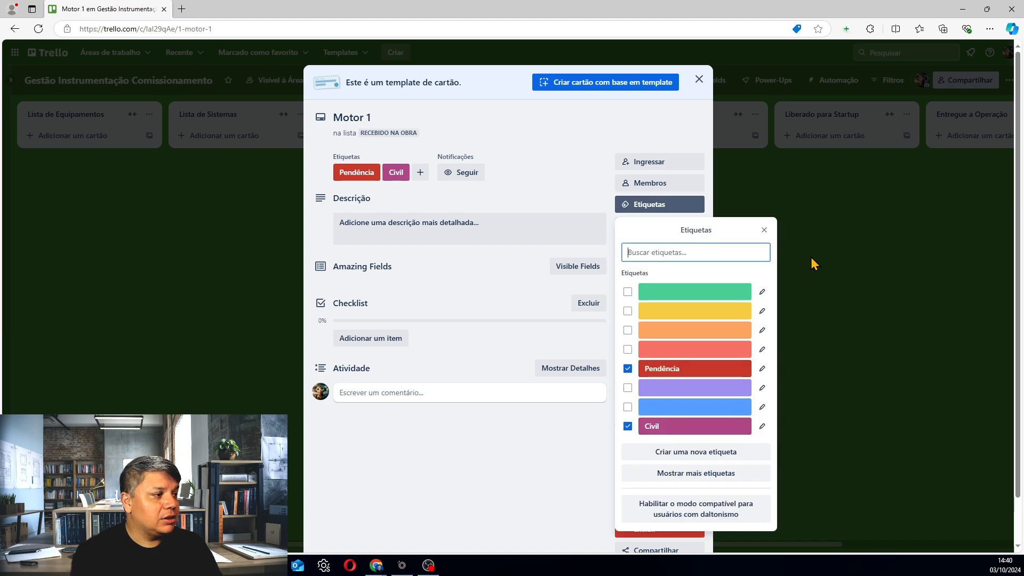
click(724, 475)
click(950, 390)
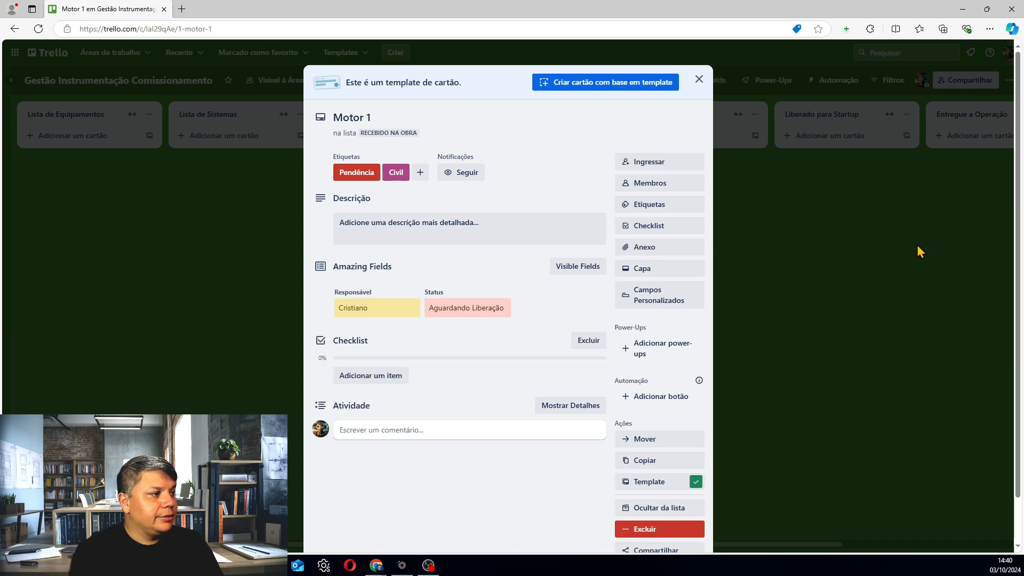
click(917, 247)
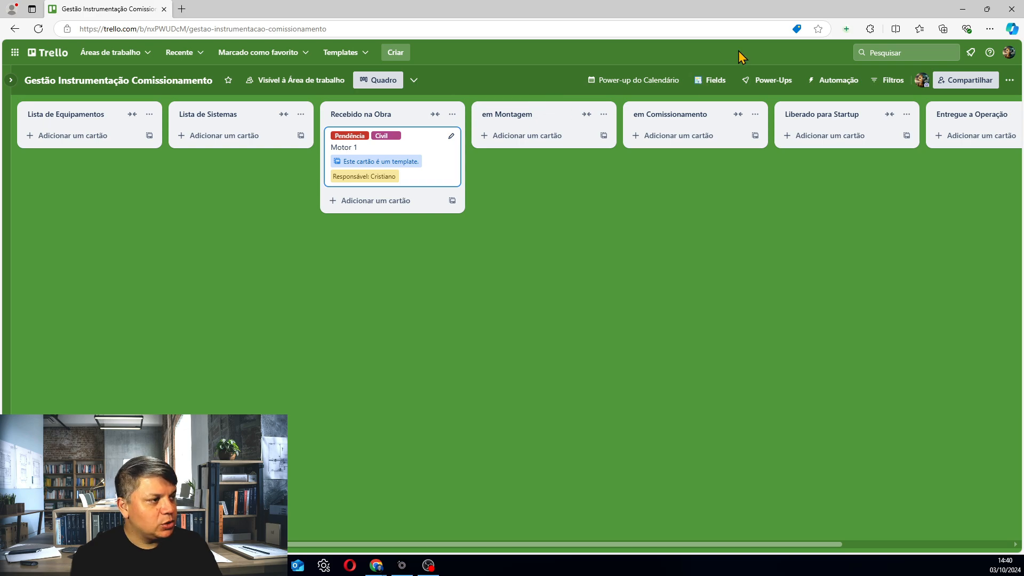
click(419, 149)
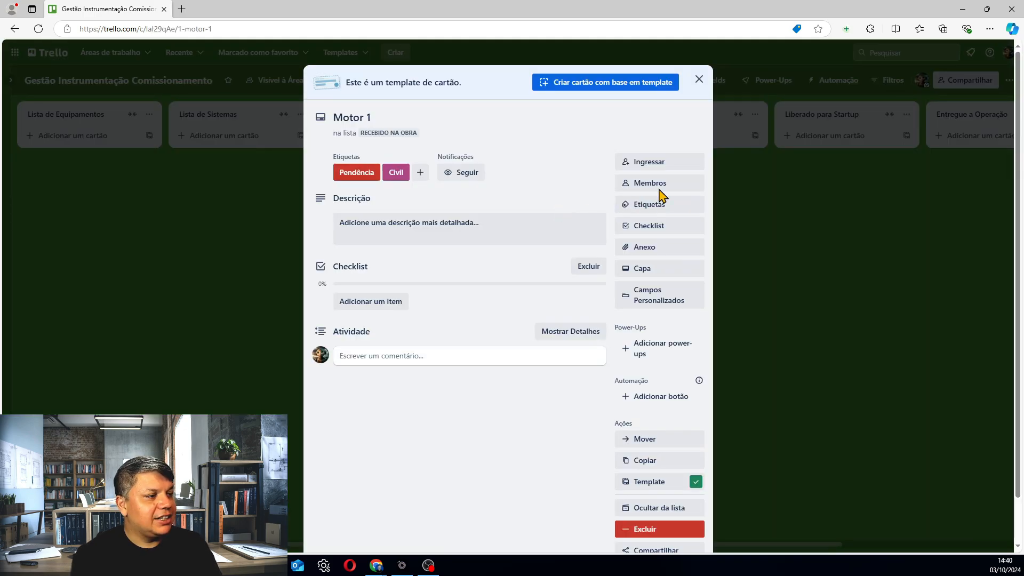
click(808, 218)
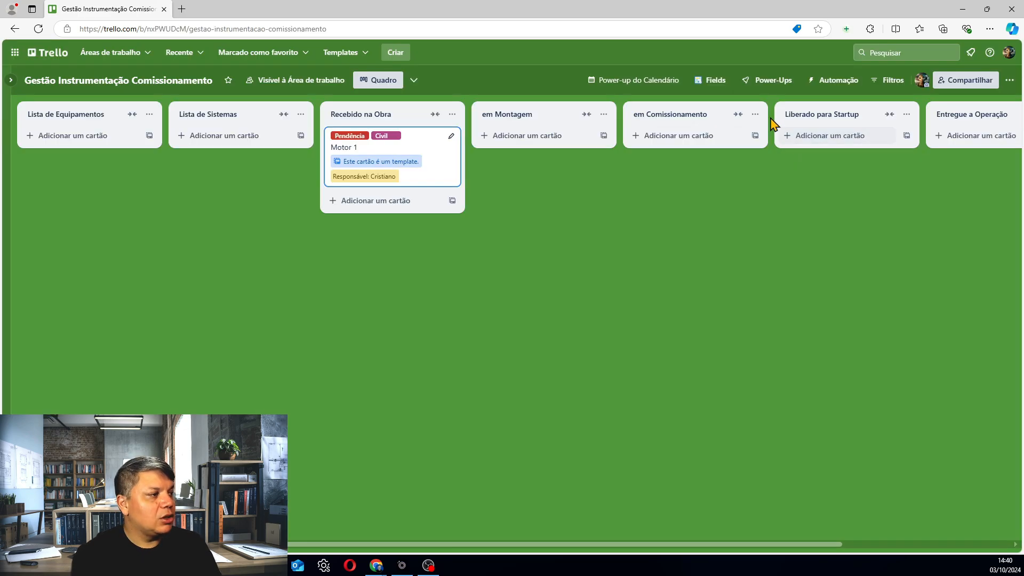
View the Amazing Fields settings of the copied board and return to its lists
click(713, 81)
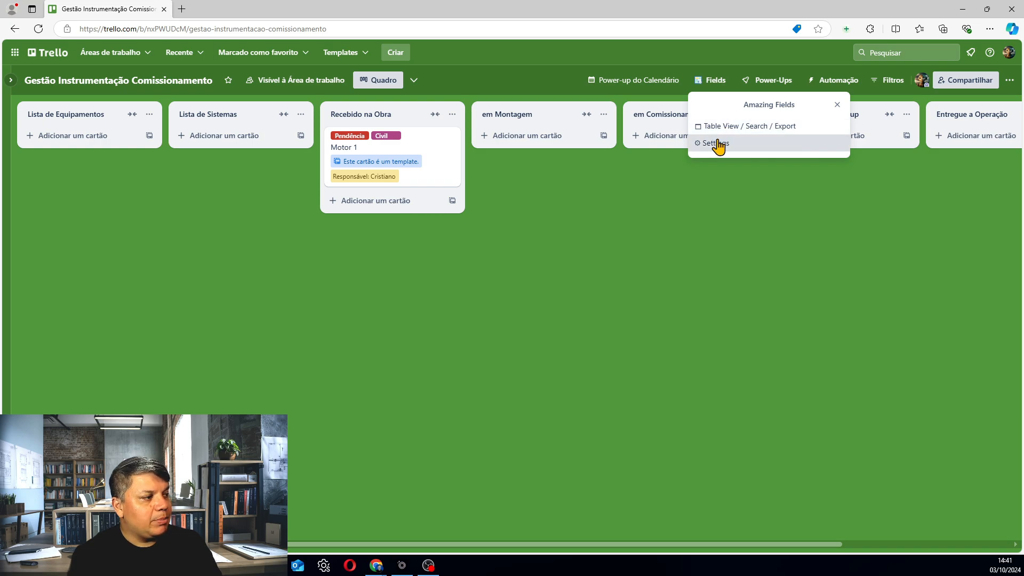
click(715, 143)
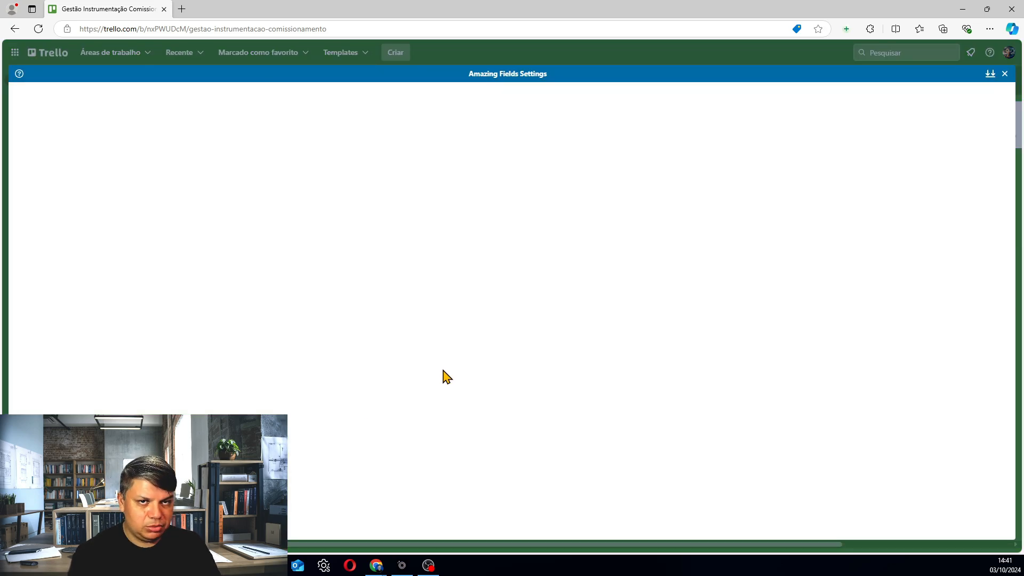
click(1005, 75)
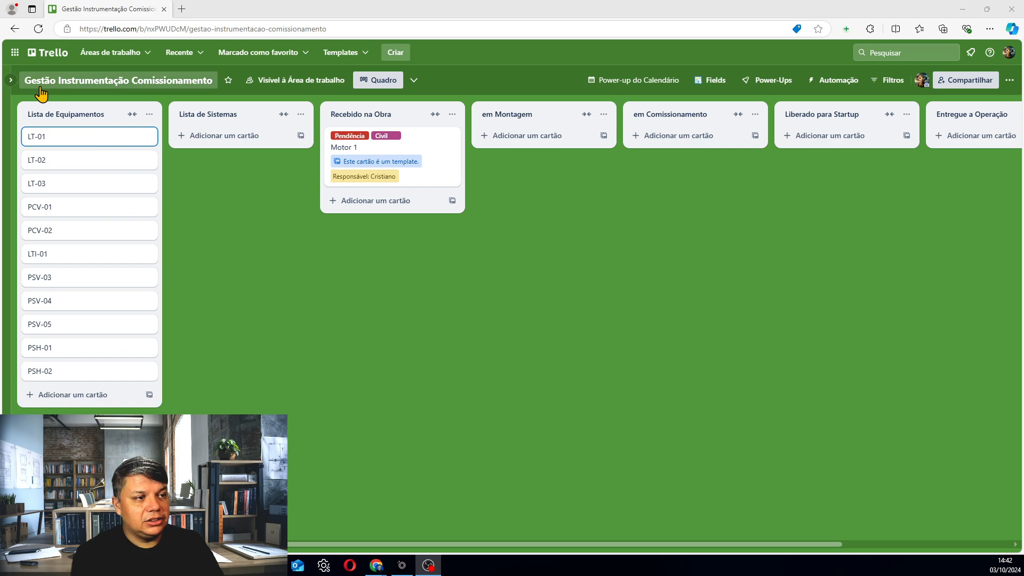
Move cards LT-02 and PSV-05 to "Lista de Sistemas", LT-03 to "em Montagem" and PSV-03 to "em Comissionamento"
drag(80, 163, 239, 140)
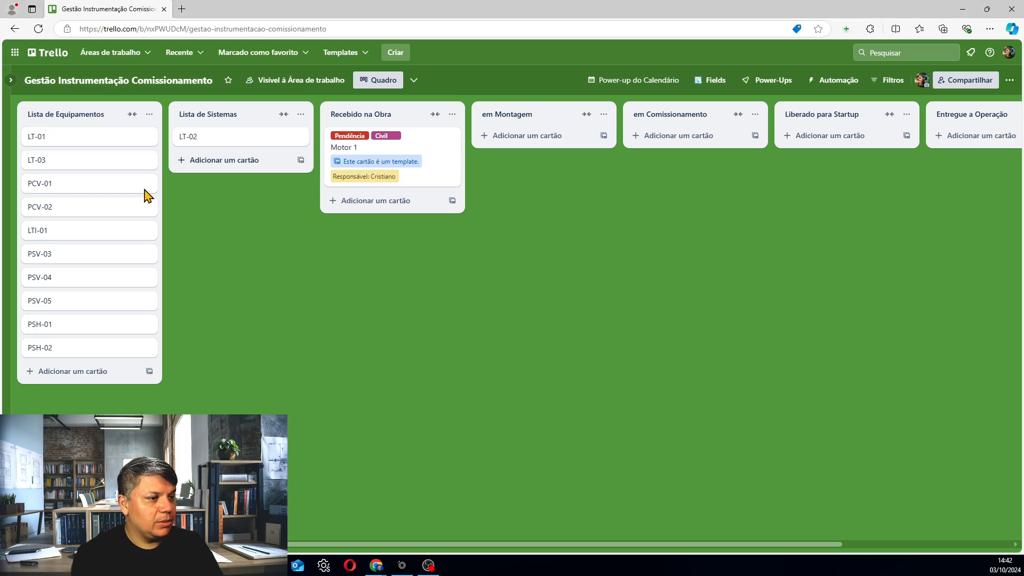
drag(75, 174, 477, 146)
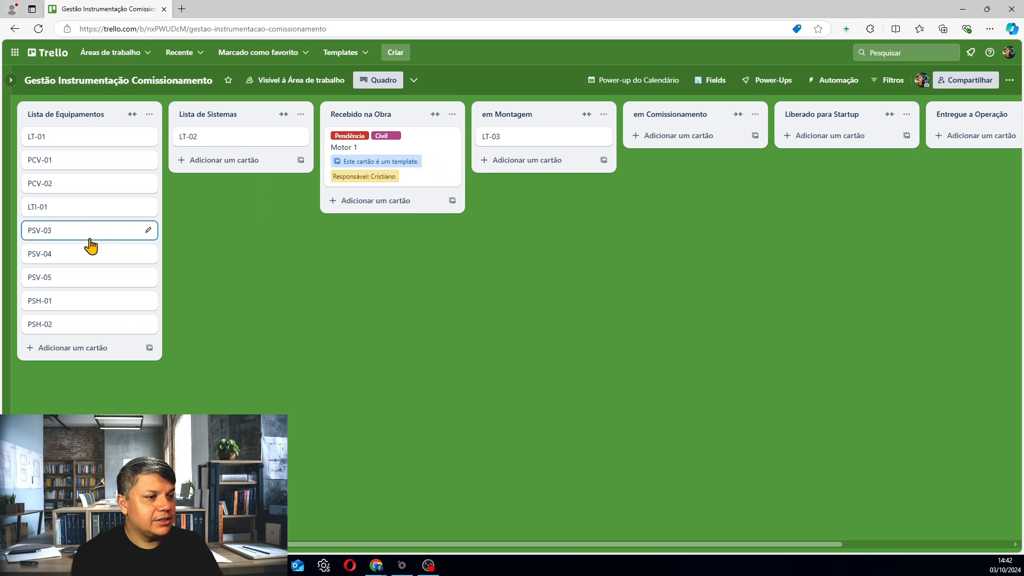
drag(88, 235, 666, 155)
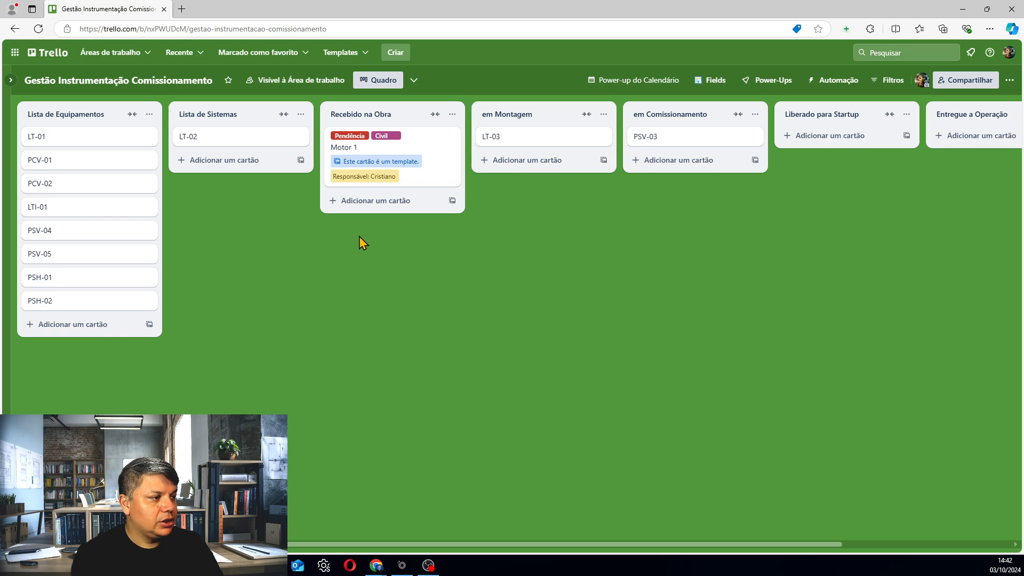
drag(98, 256, 206, 208)
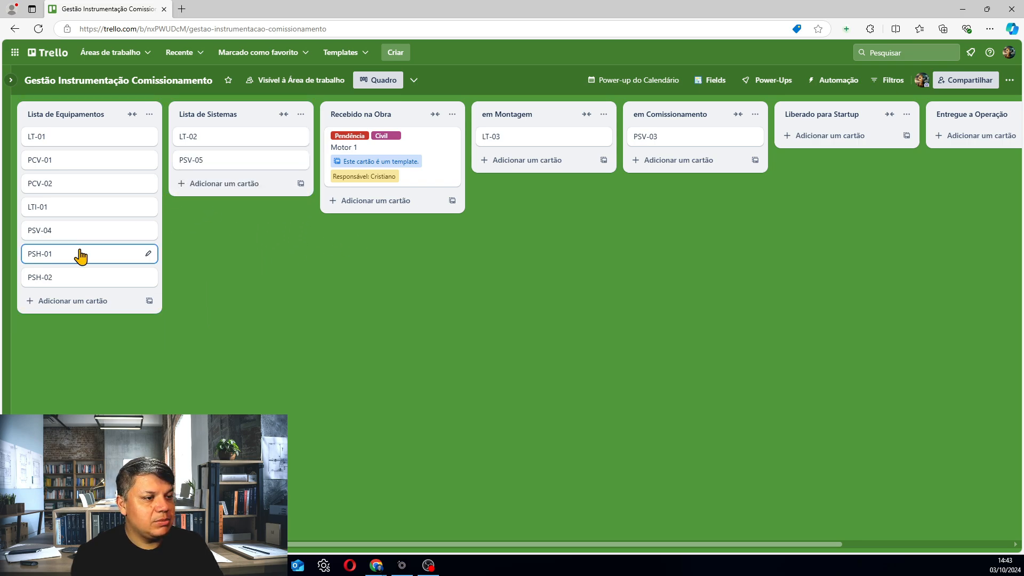
Move card PSH-01 to "Liberado para Startup", PSV-04 to "Lista de Sistemas", PSH-02 to "Recebido na Obra" and LTI-01 to "em Montagem"
drag(81, 256, 816, 139)
drag(115, 231, 228, 208)
drag(73, 231, 355, 210)
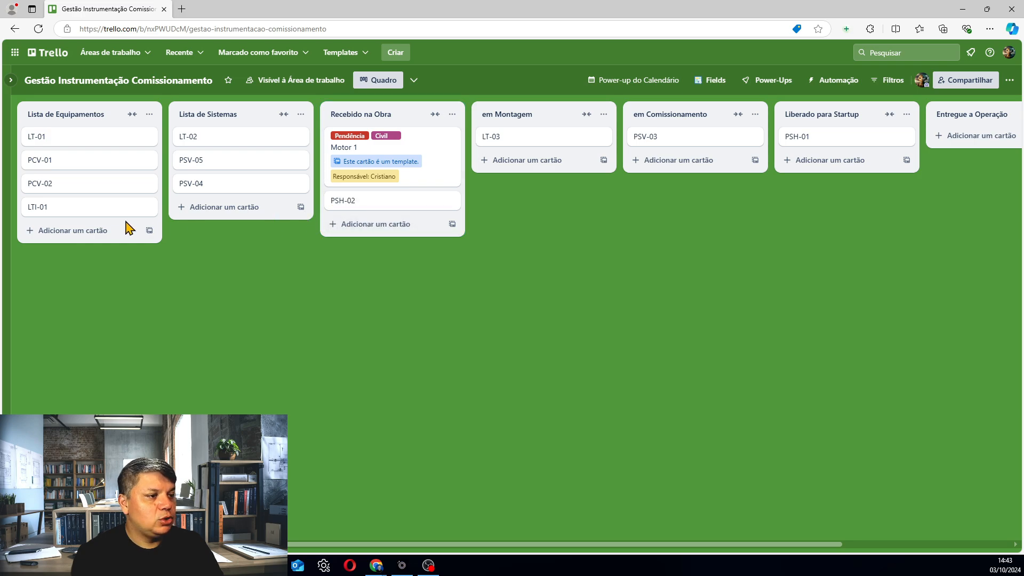
drag(98, 207, 504, 197)
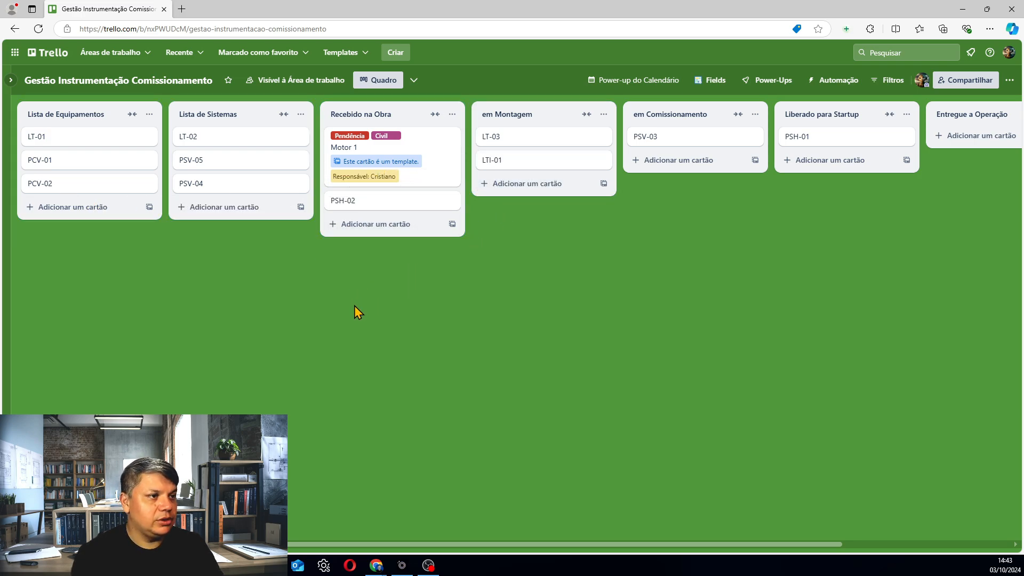
Create a new board titled "Painel de Controle" with a green background in the "Área de trabalho do Trello" workspace
click(56, 53)
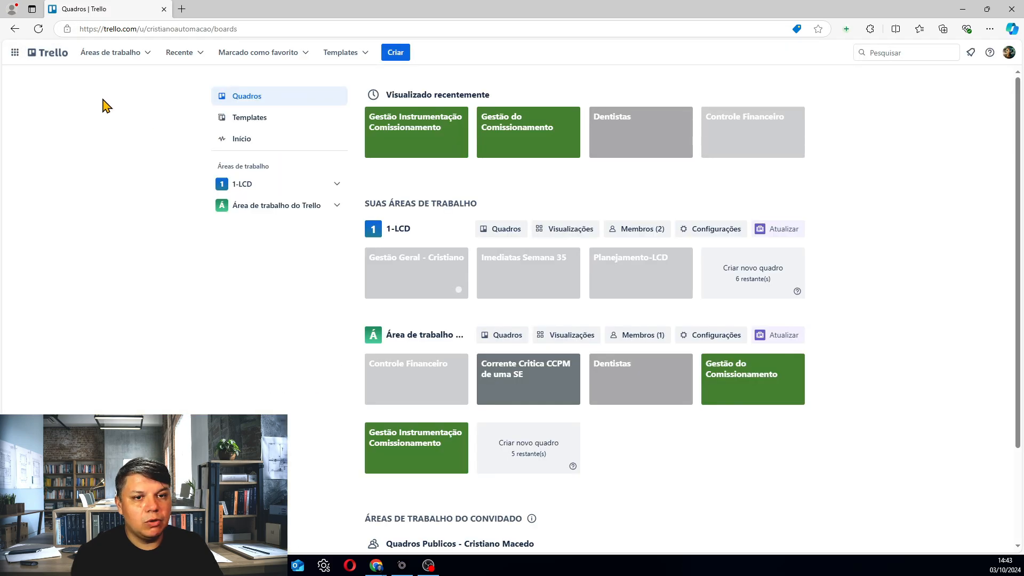
scroll(895, 301, down, 3)
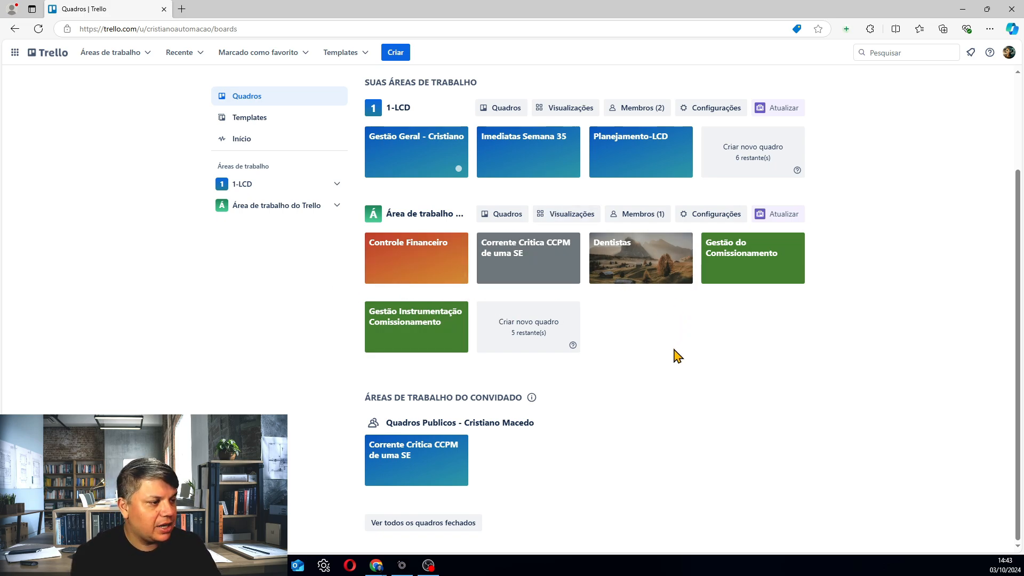
click(527, 344)
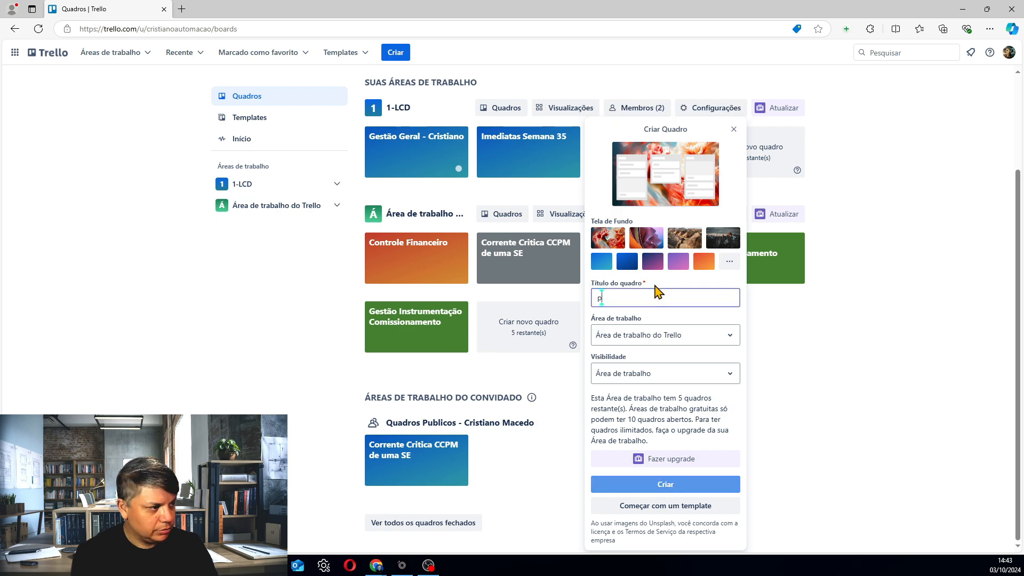
key(Return)
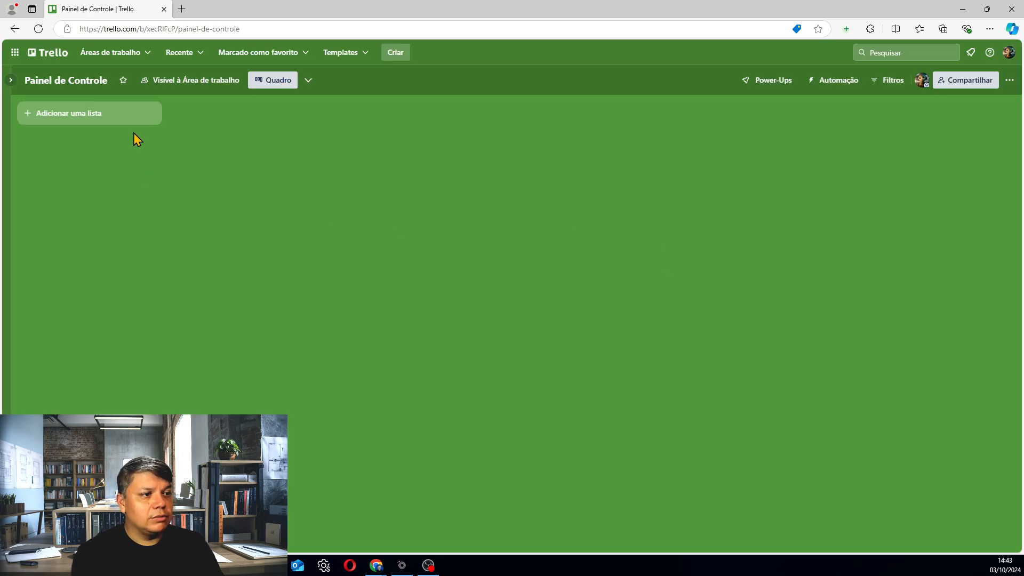
Add three lists to the new board: "Painel de Controle1", "Painel de Contro2" and "Painel de Controle3"
click(133, 117)
text(Pa)
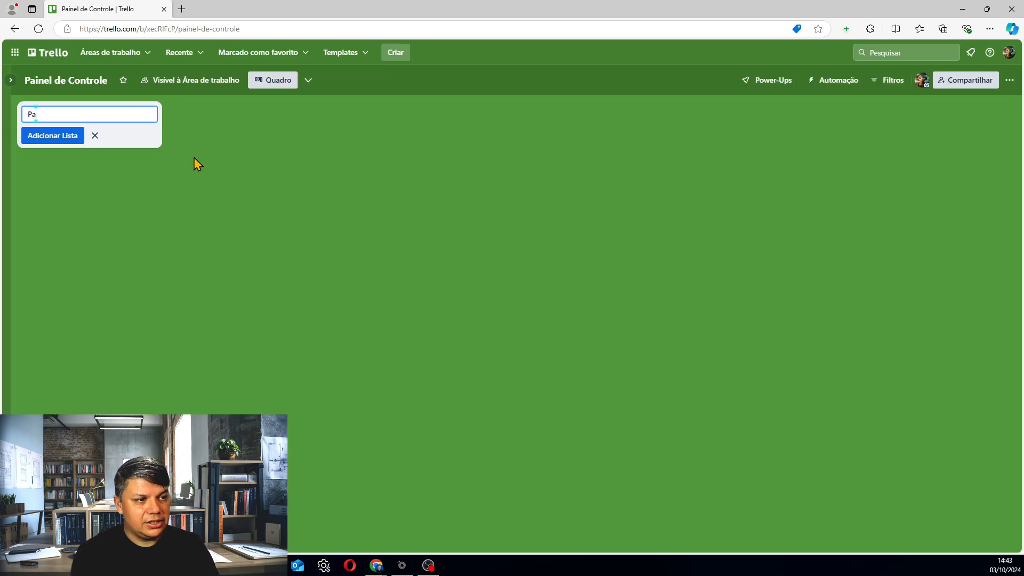
text(inel de Controle1)
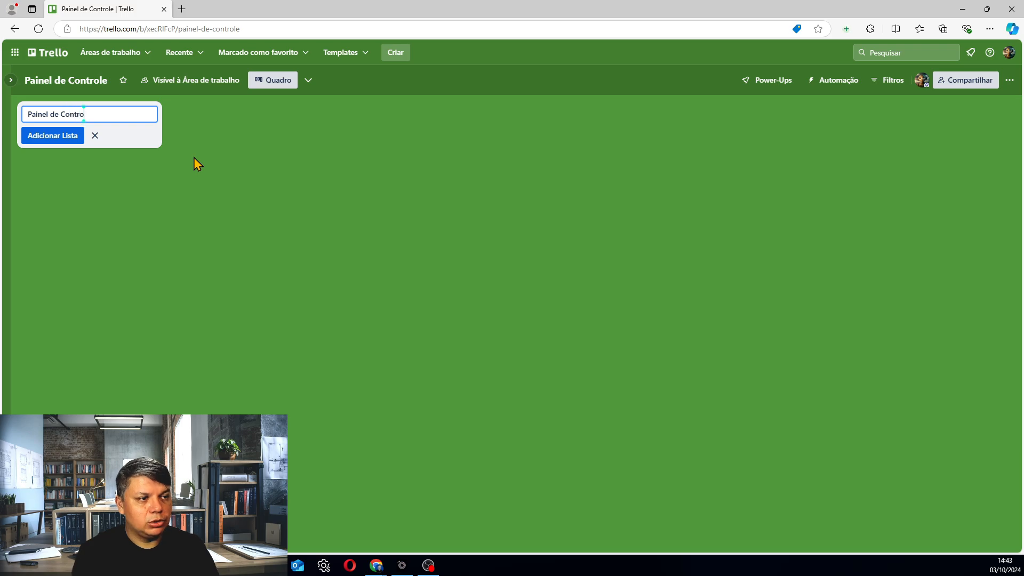
key(Return)
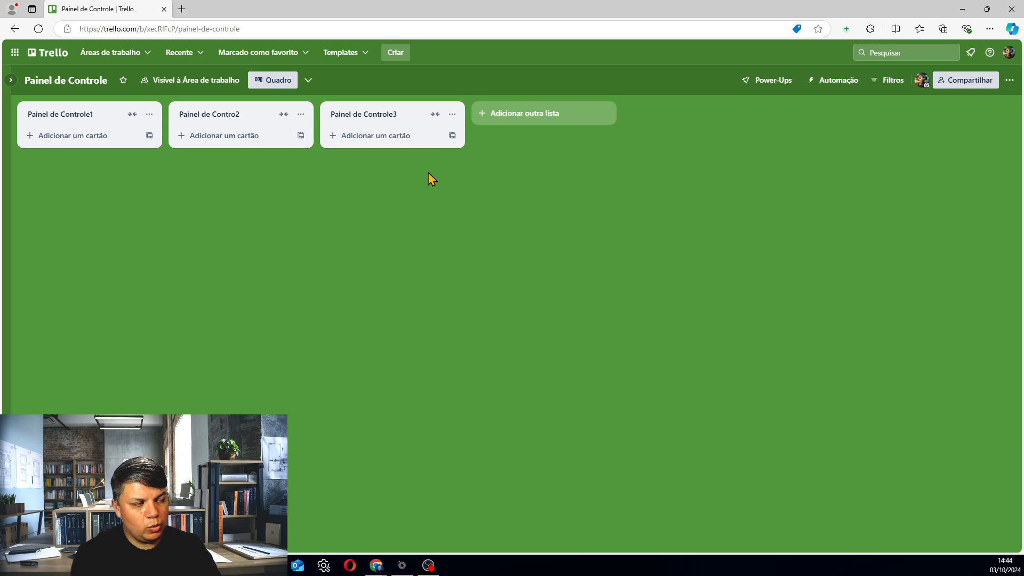
Search the Power-Ups for "ras", add "Cartões de controle (Dashcards)" to the board and reload the page
click(754, 84)
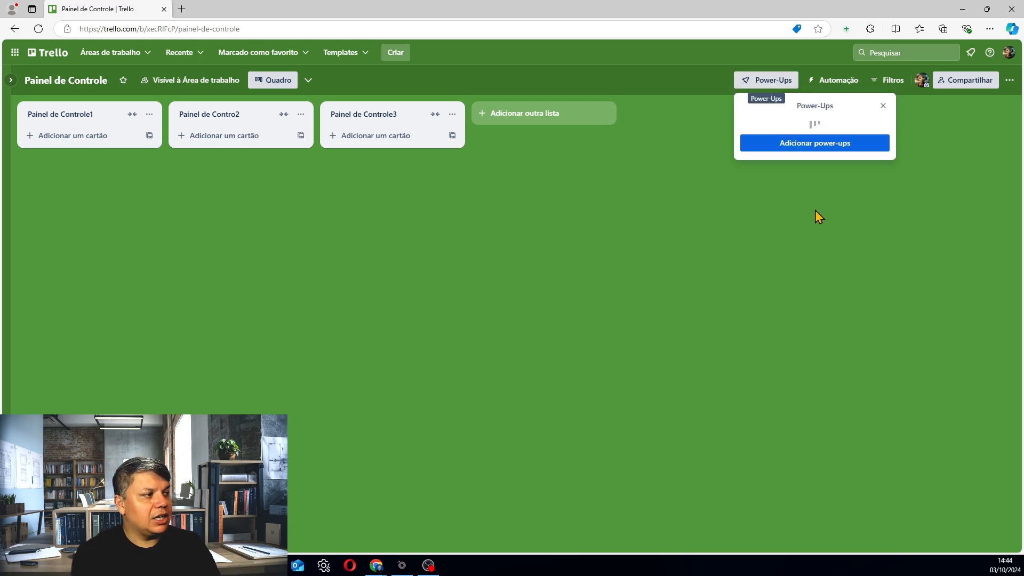
click(805, 273)
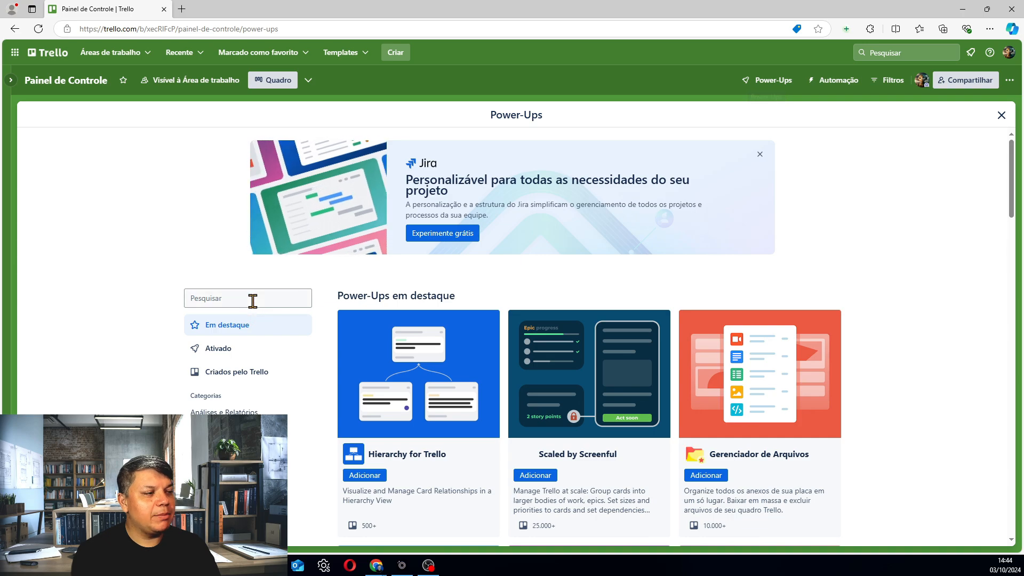
click(252, 300)
text(ras)
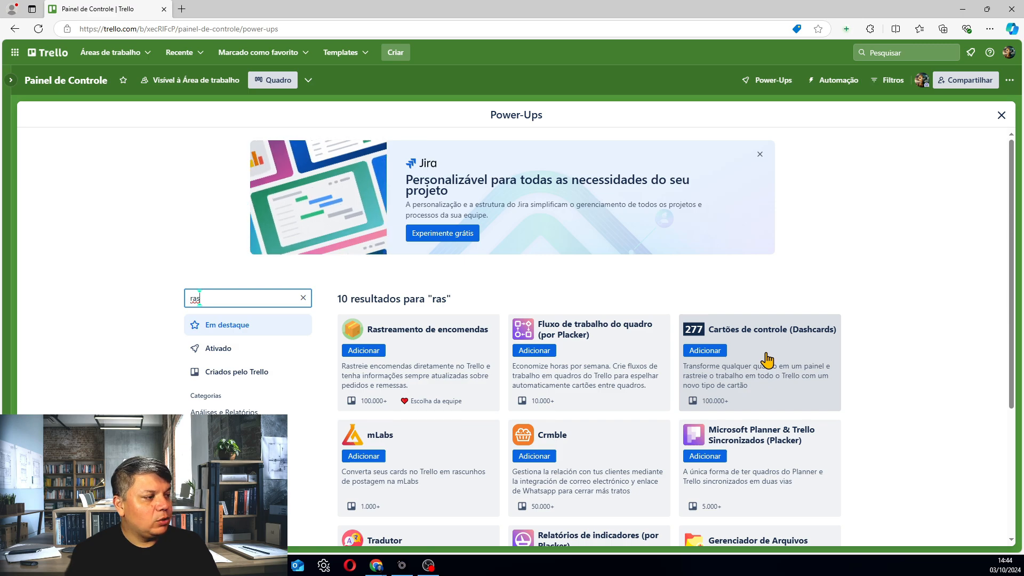
click(716, 352)
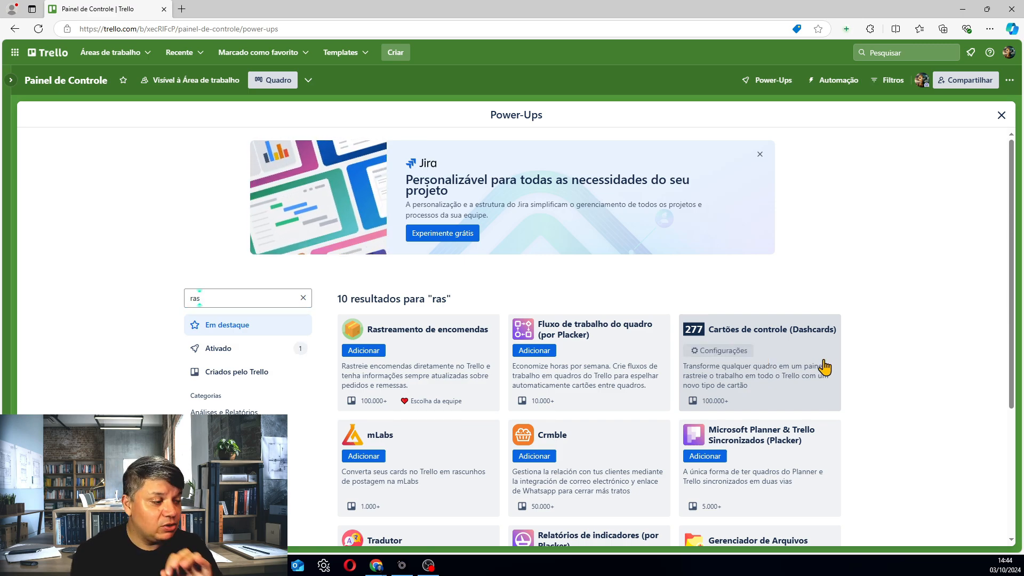
click(1002, 117)
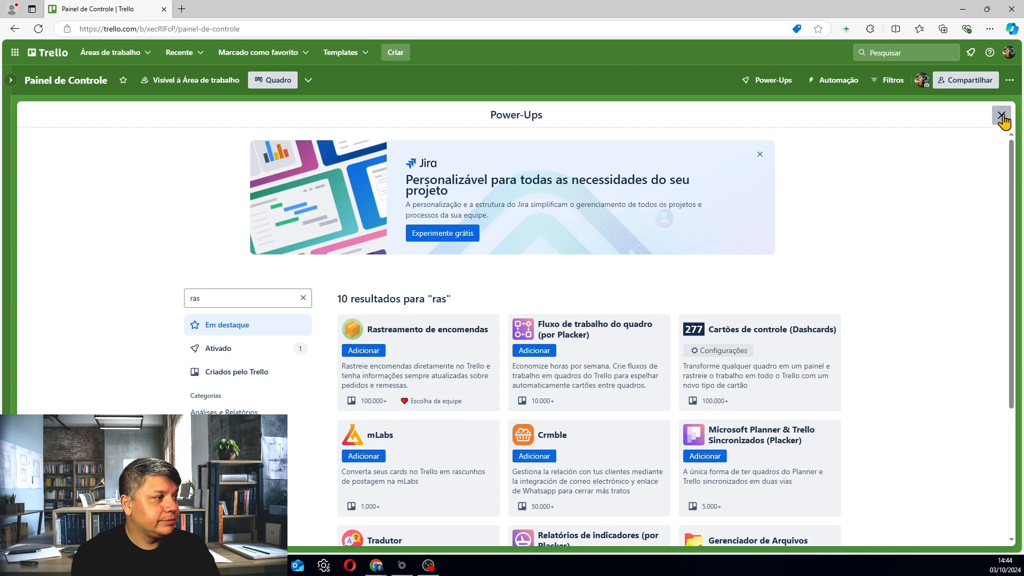
click(38, 29)
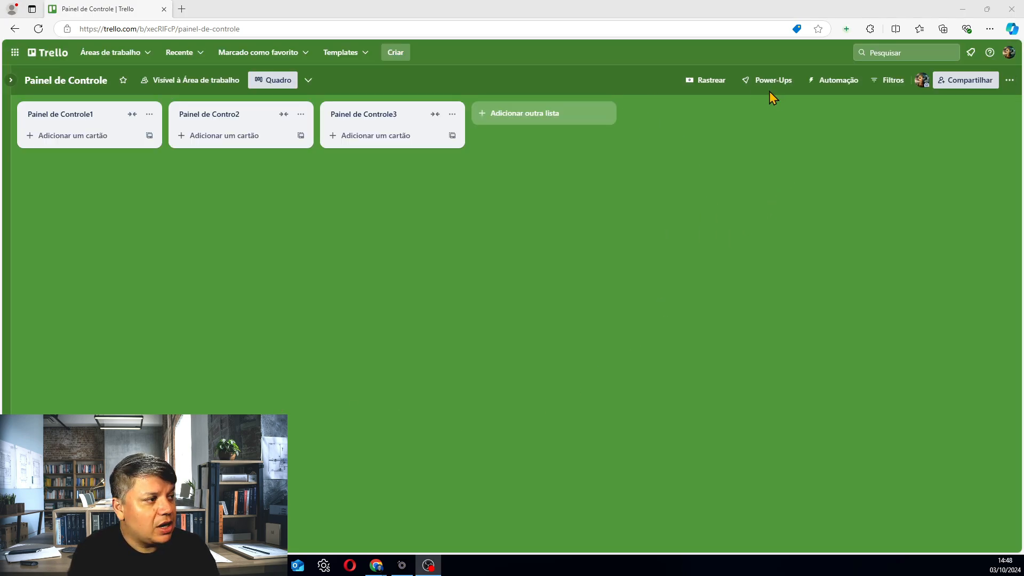
Start a custom tracking dashcard named "Pendência" with a coral red background
click(706, 88)
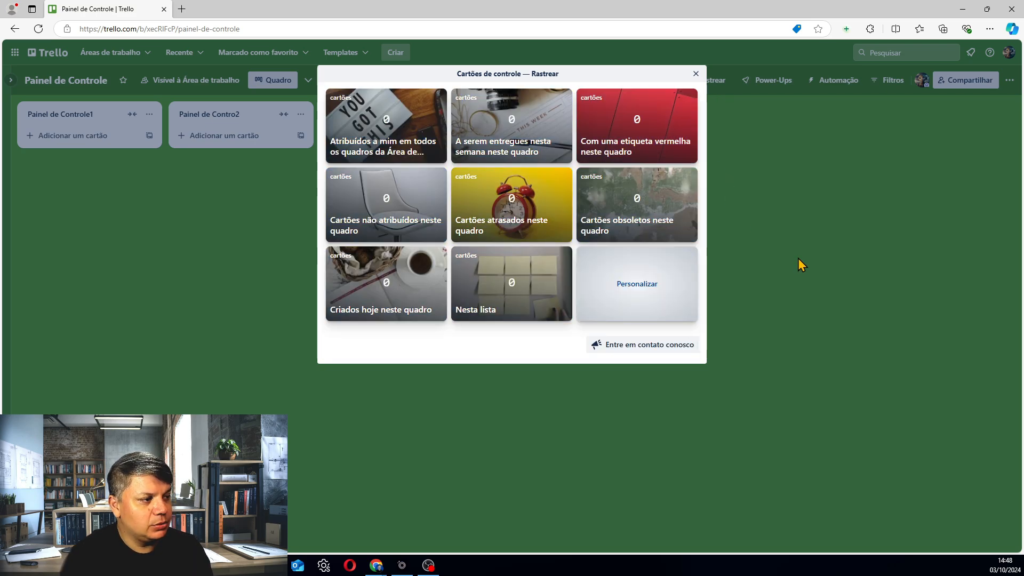
click(636, 287)
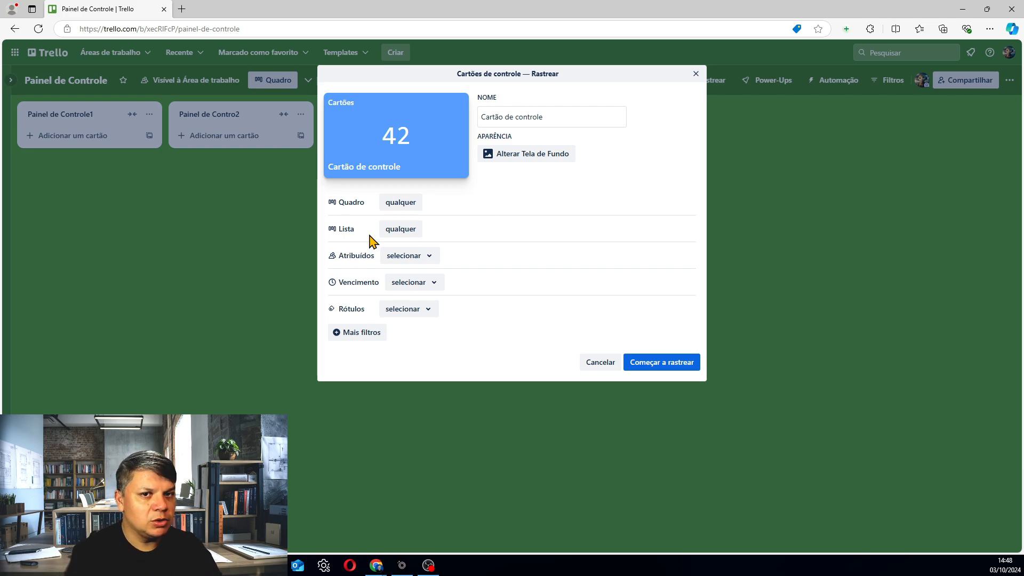
click(558, 121)
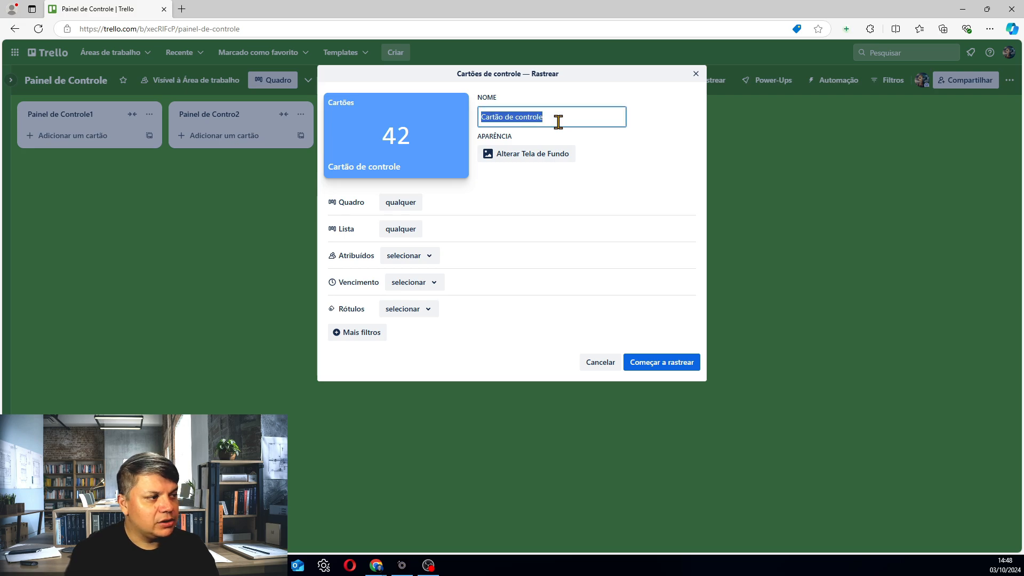
text(Pe)
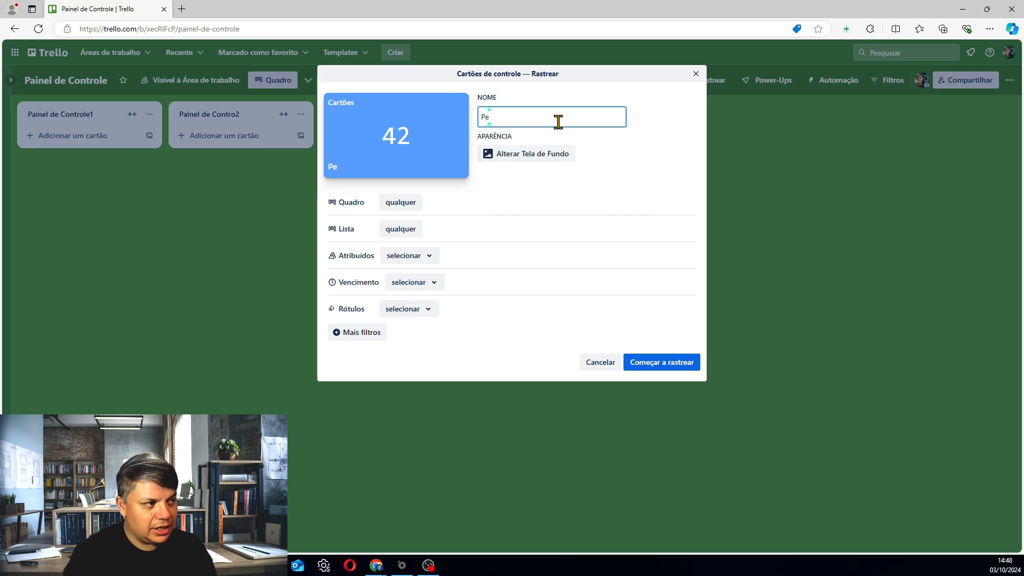
text(rnm)
text(ência)
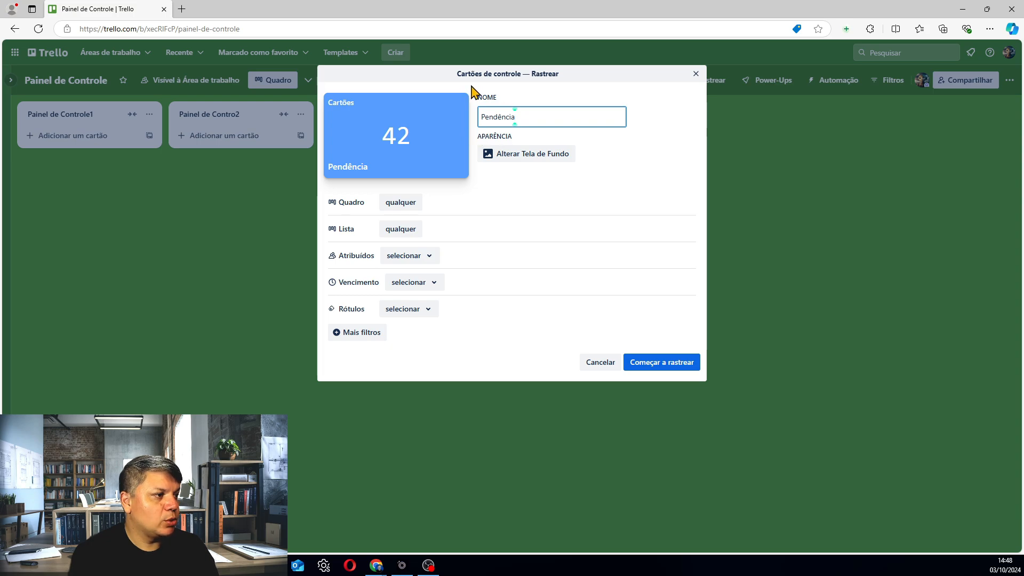
click(496, 156)
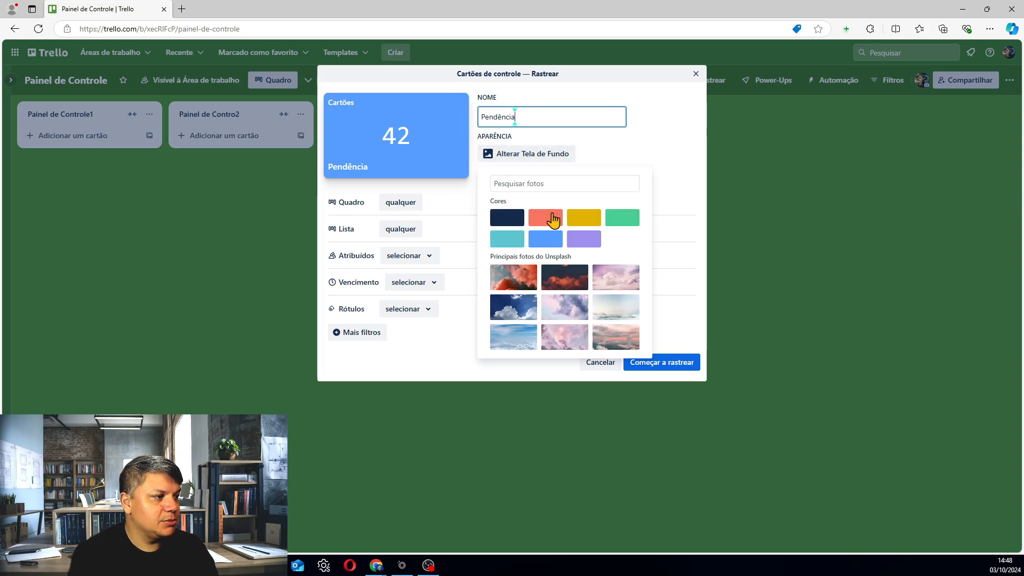
click(545, 217)
click(657, 183)
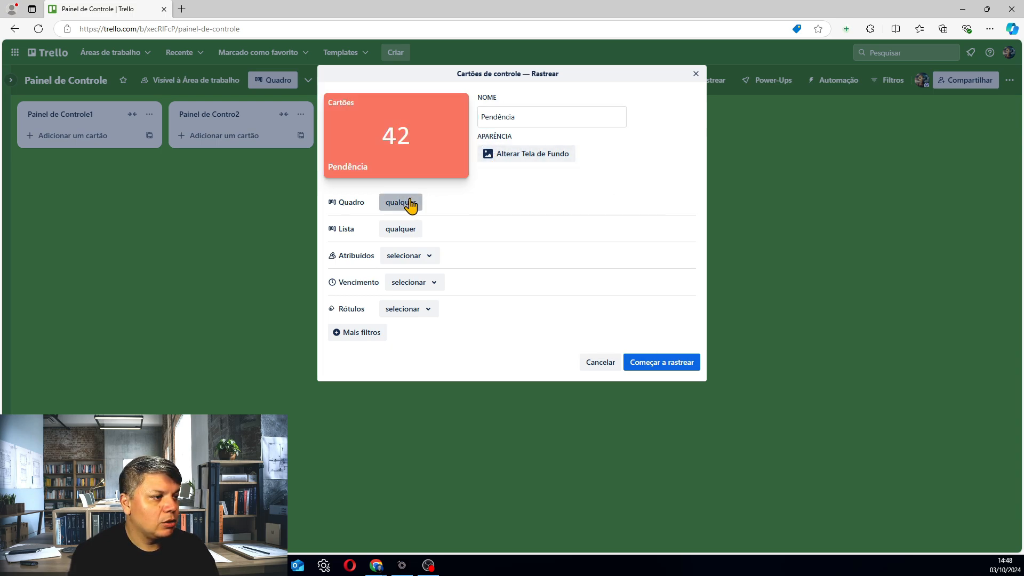
Set the dashcard's board filter to "é um(a) dentre" with "Gestão do Comissionamento" and "Gestão Instrumentação Comissionamento"
click(401, 202)
click(419, 261)
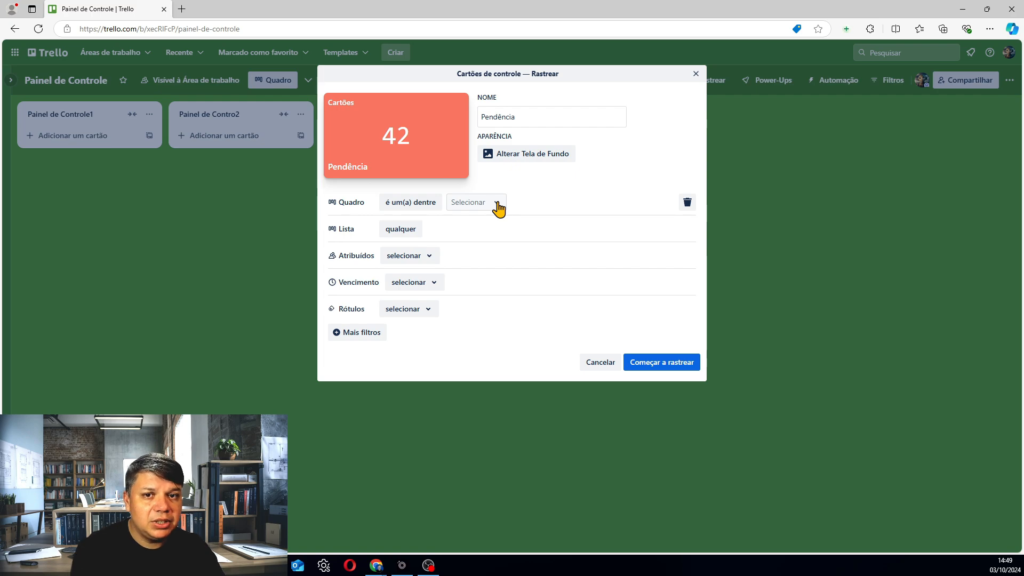
click(498, 205)
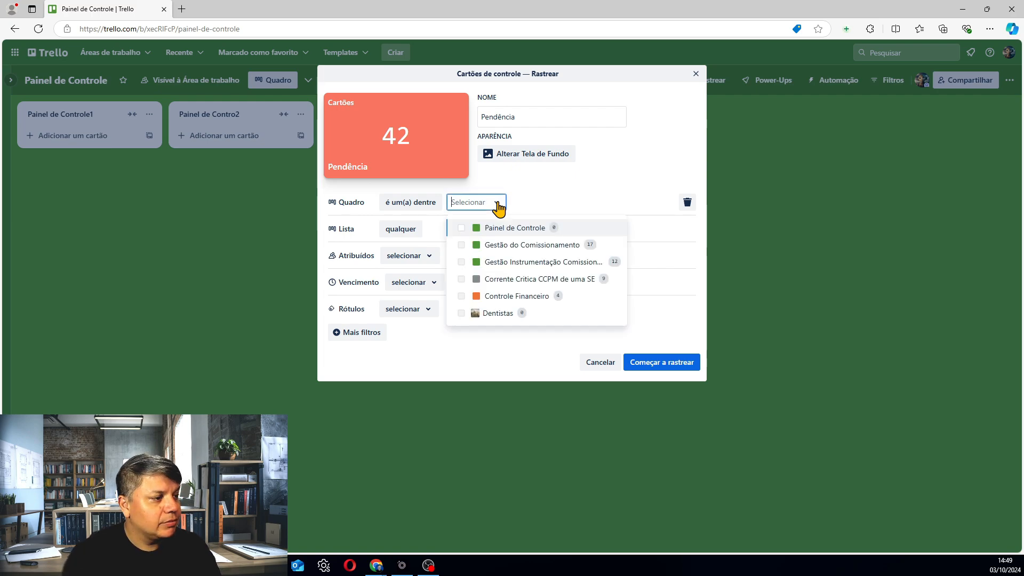
click(523, 247)
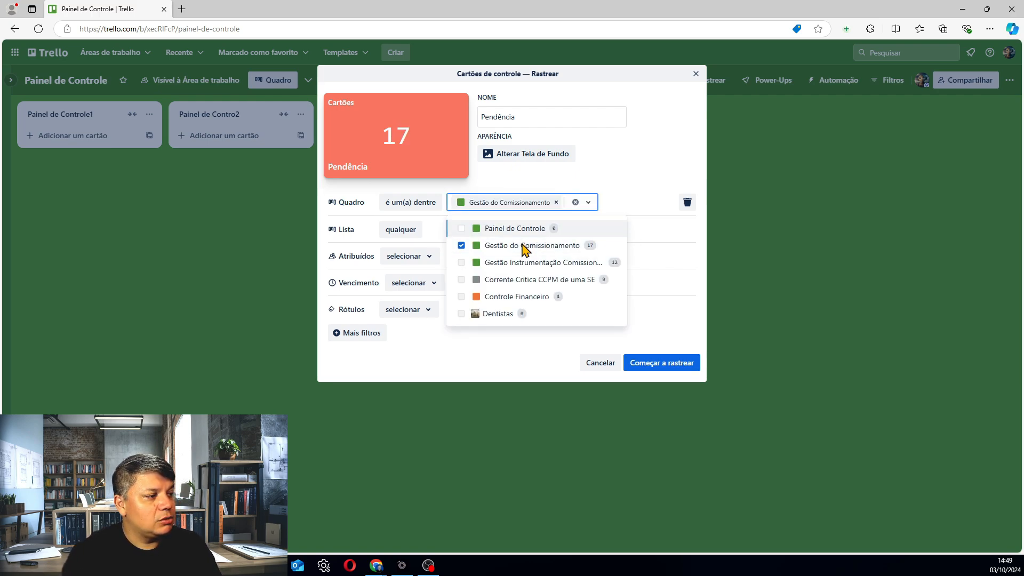
click(421, 211)
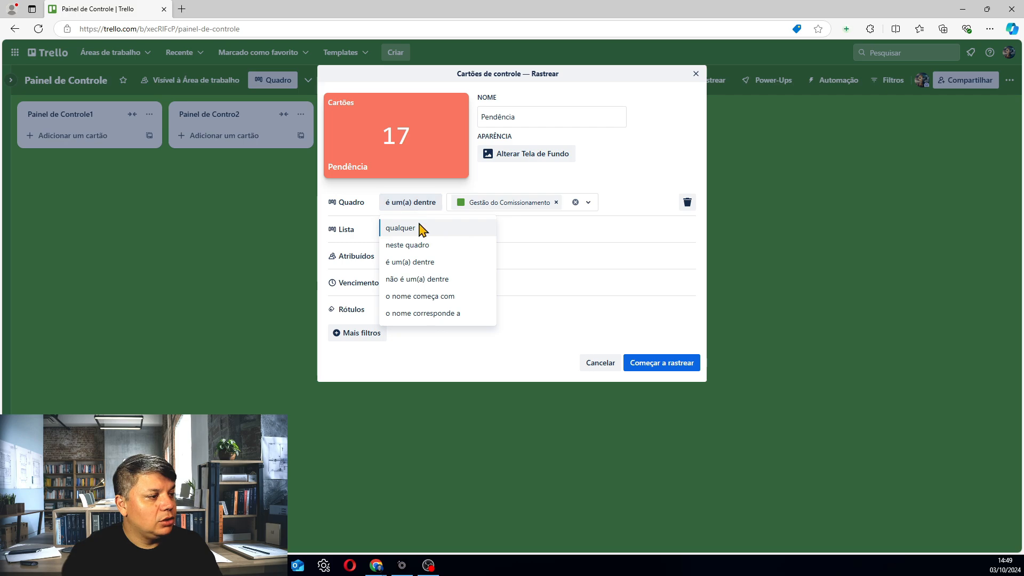
click(595, 208)
click(592, 207)
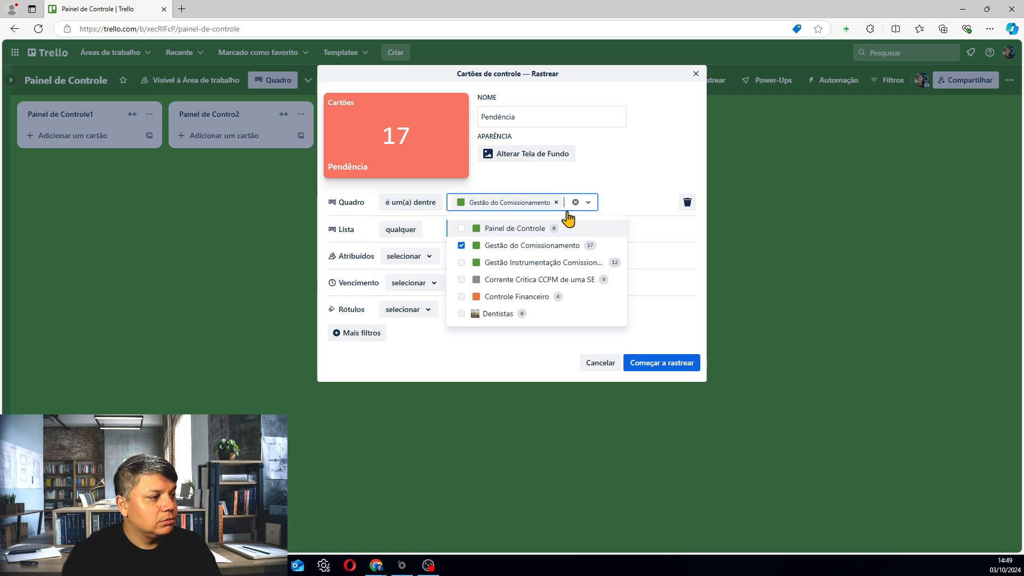
click(462, 263)
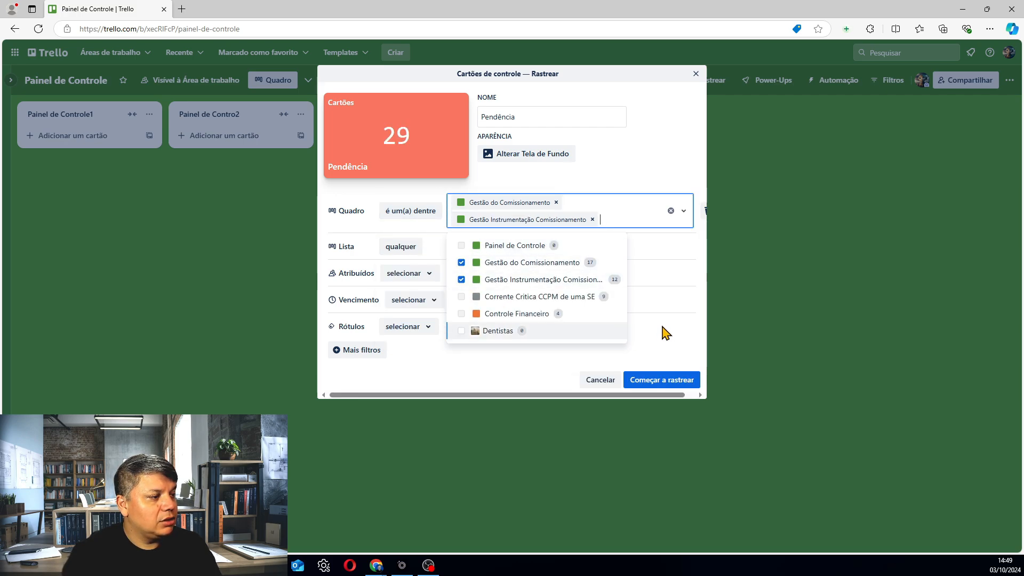
click(539, 373)
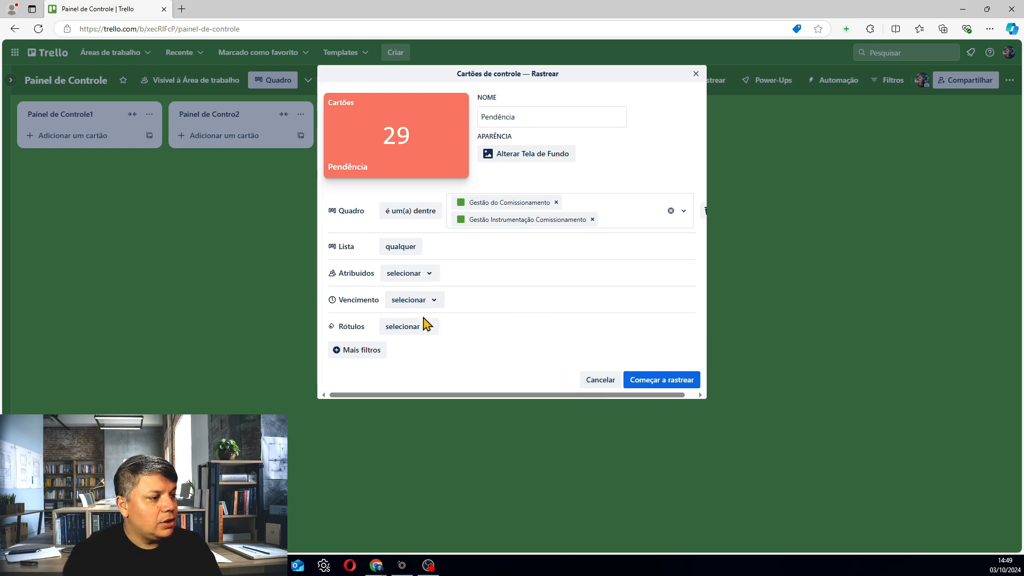
Set the label filter to "inclui qualquer um(a) dentre" with "Pendência" and start tracking the dashcard
click(423, 334)
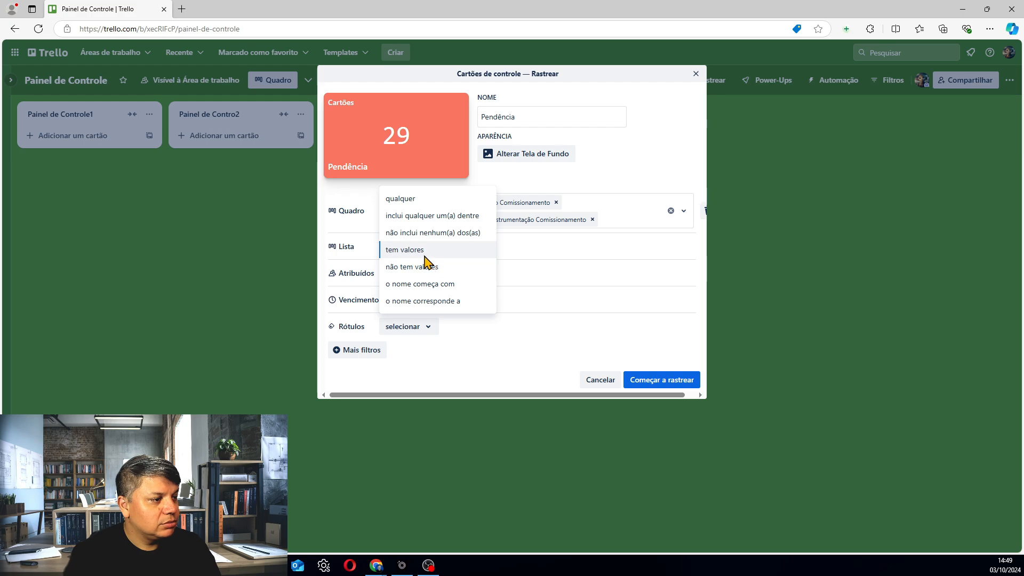
click(420, 219)
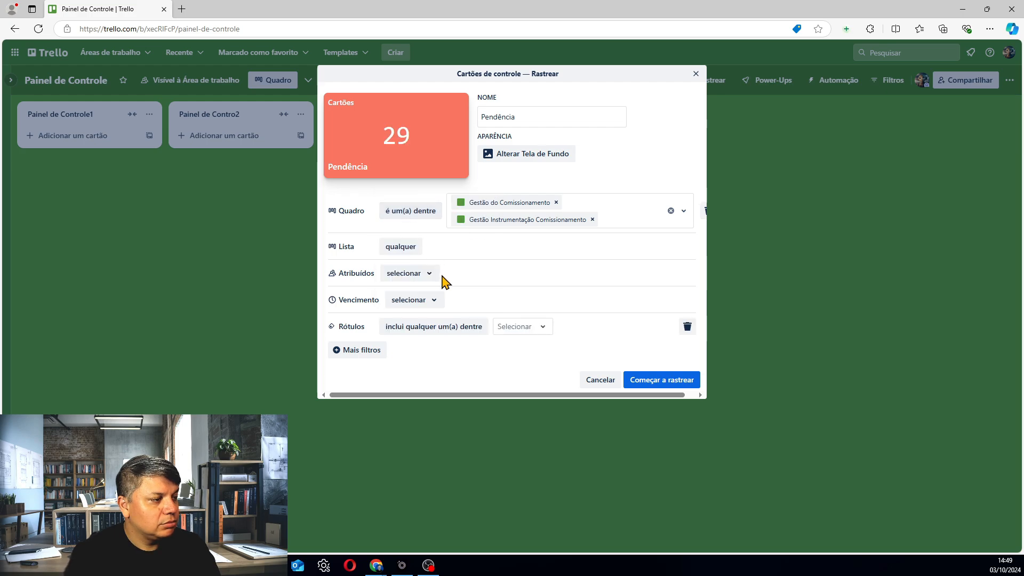
click(520, 332)
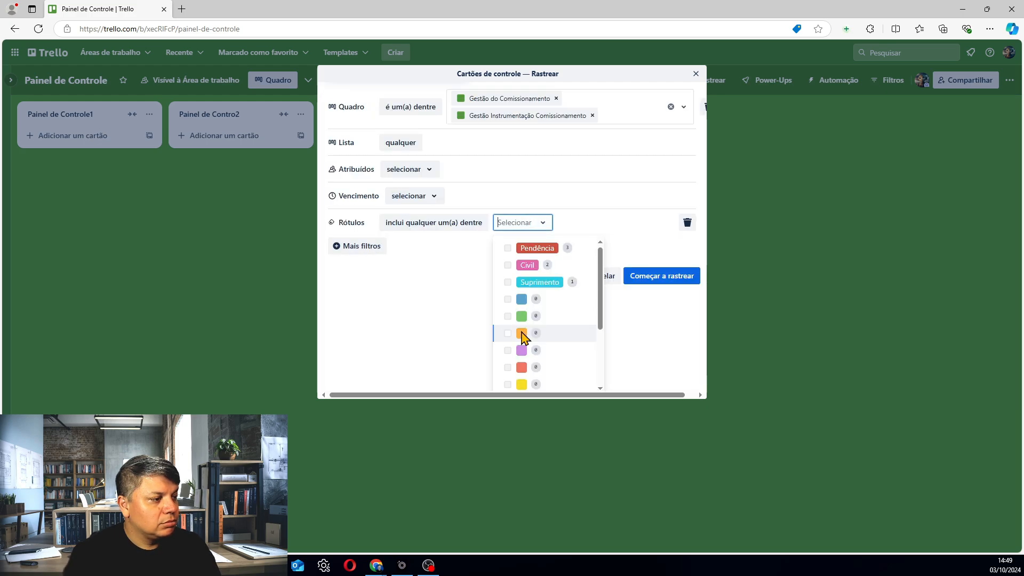
click(507, 248)
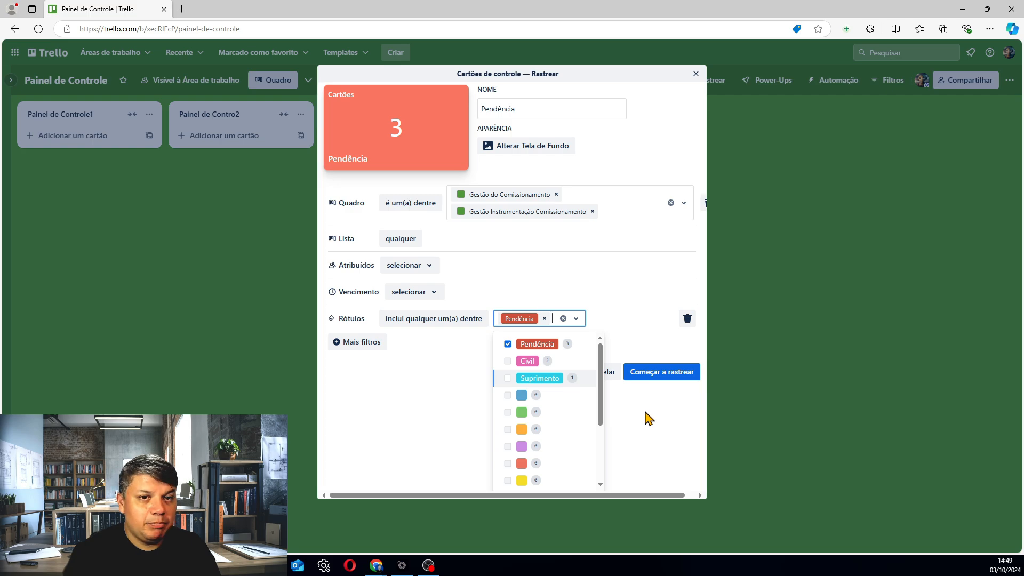
click(665, 371)
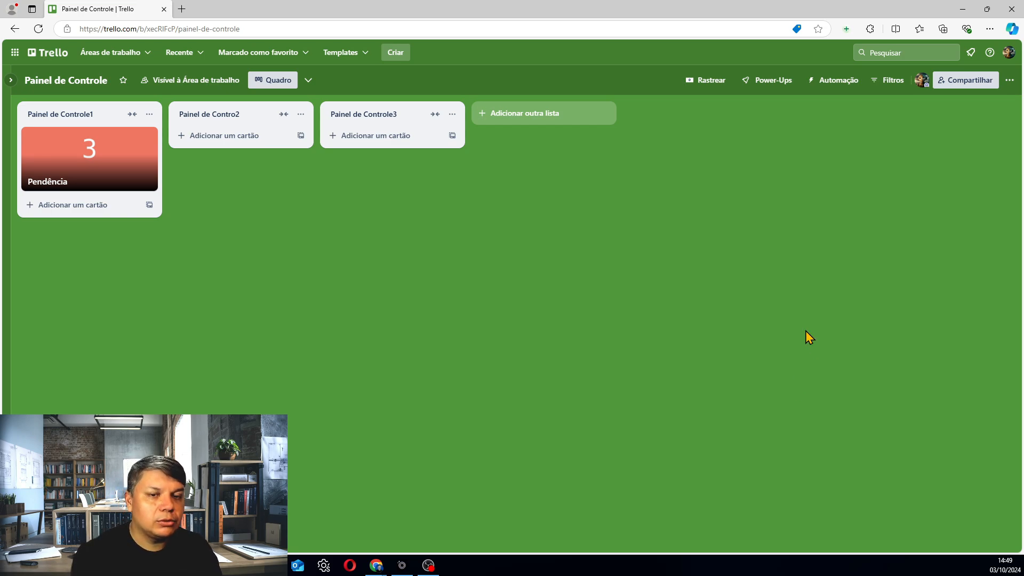
Open the "Gestão do Comissionamento" and "Gestão Instrumentação Comissionamento" boards in separate browser tabs, with "Gestão do Comissionamento" placed first
right_click(47, 55)
click(85, 66)
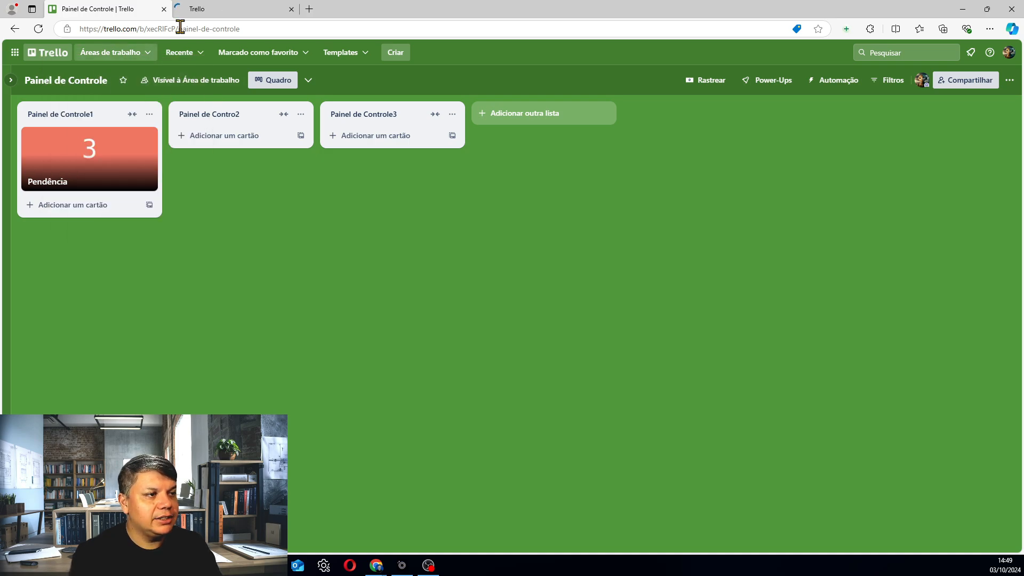
click(197, 8)
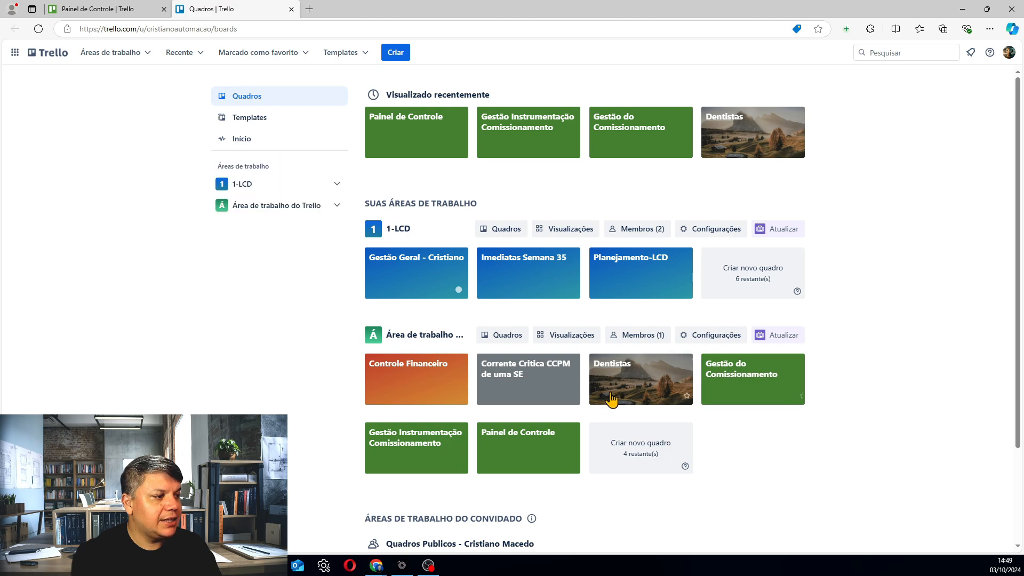
right_click(415, 448)
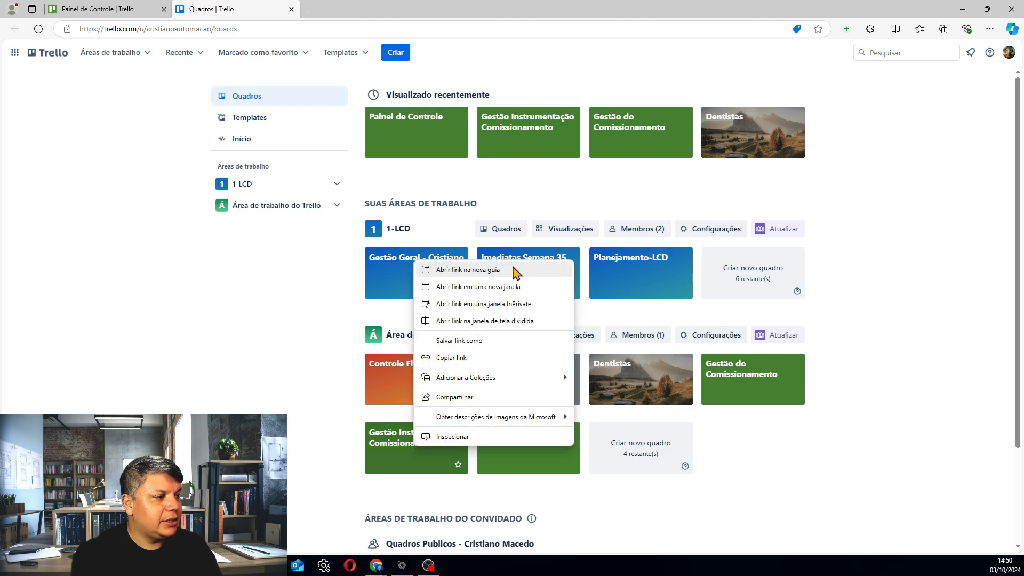
click(516, 269)
right_click(741, 374)
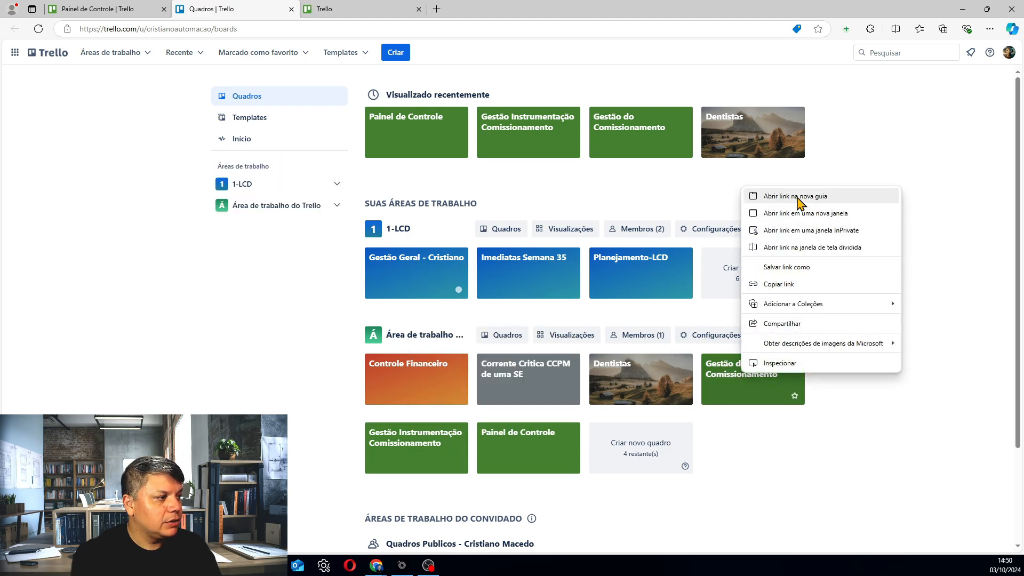
click(797, 196)
click(291, 10)
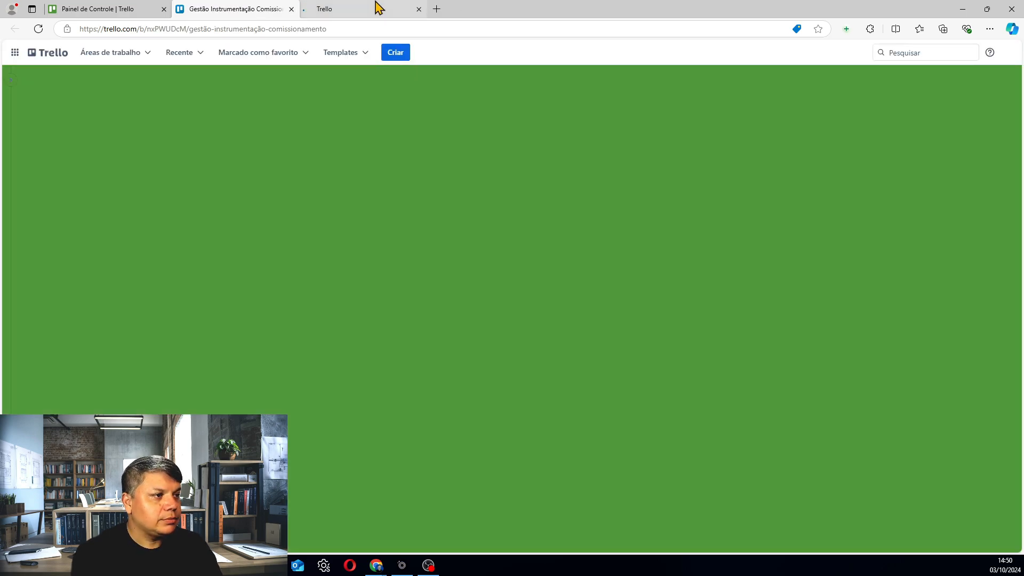
drag(379, 8, 272, 8)
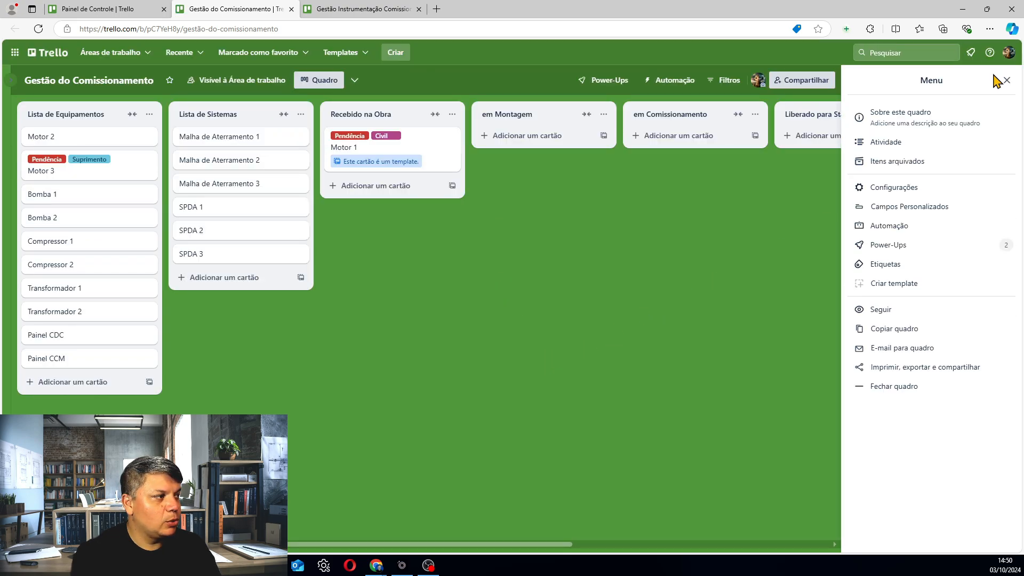
click(1004, 83)
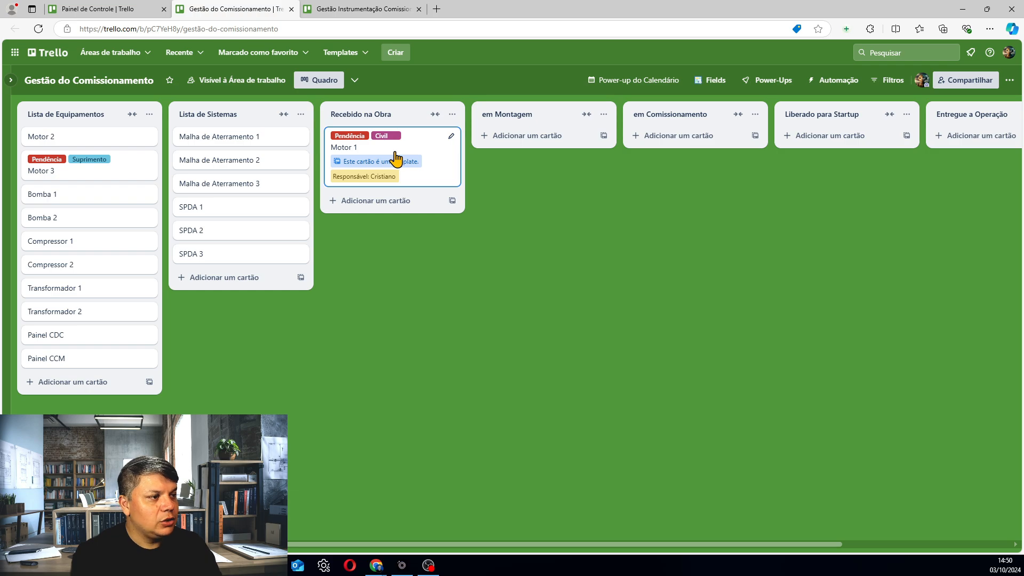
Remove the "Pendência" label from the "Motor 1" card in "Recebido na Obra" on the "Gestão Instrumentação Comissionamento" board
click(361, 12)
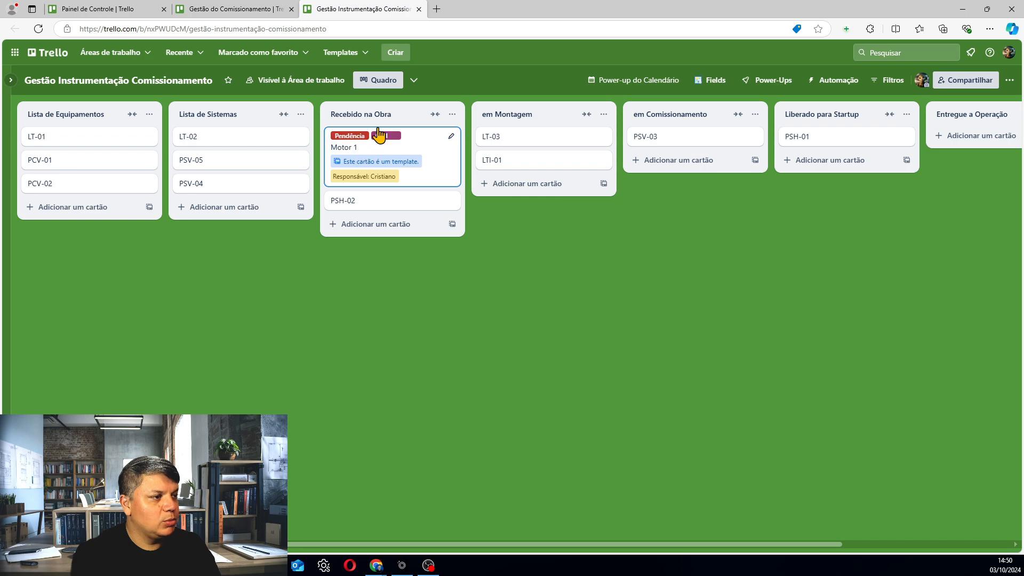
click(431, 157)
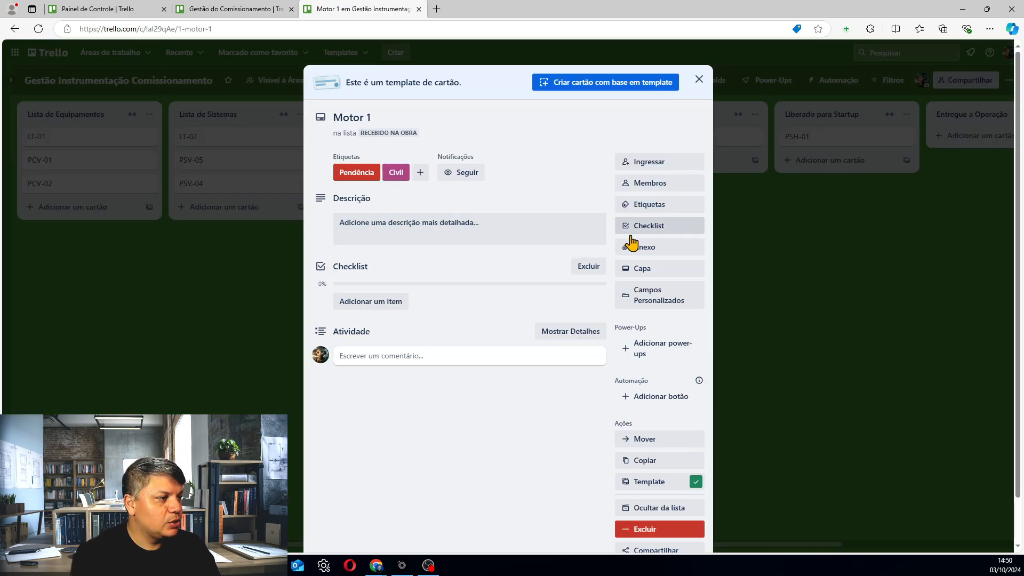
click(645, 206)
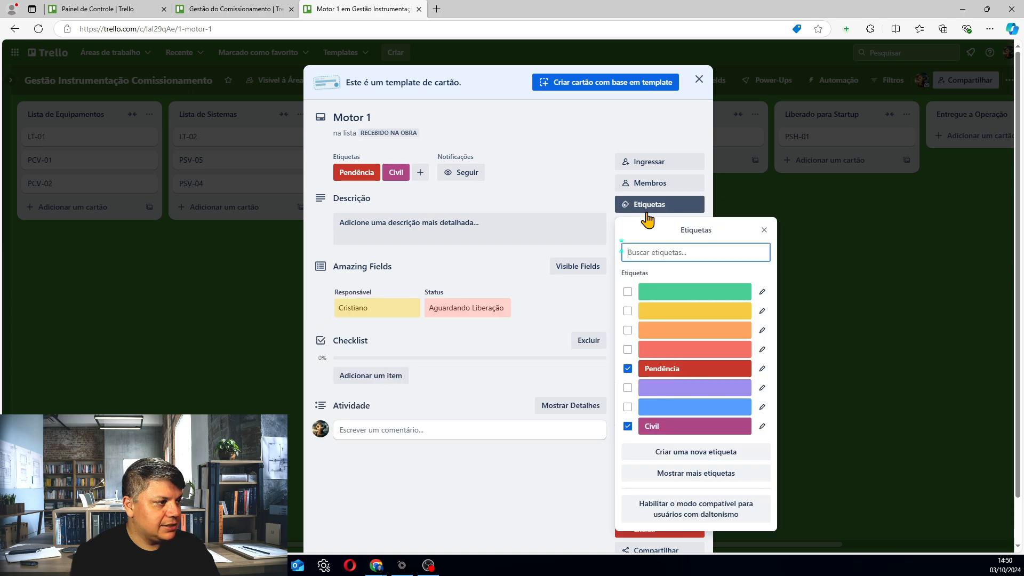
click(647, 366)
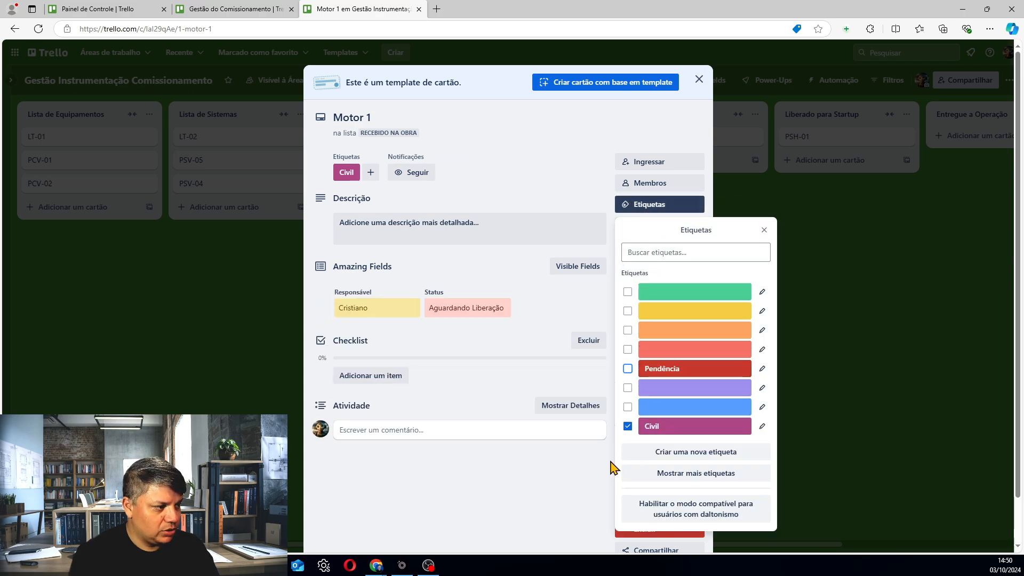
click(567, 501)
Delete the "Motor 1" card and check the "Pendência" dashcard on "Painel de Controle" against the "Gestão do Comissionamento" board
scroll(548, 472, down, 1)
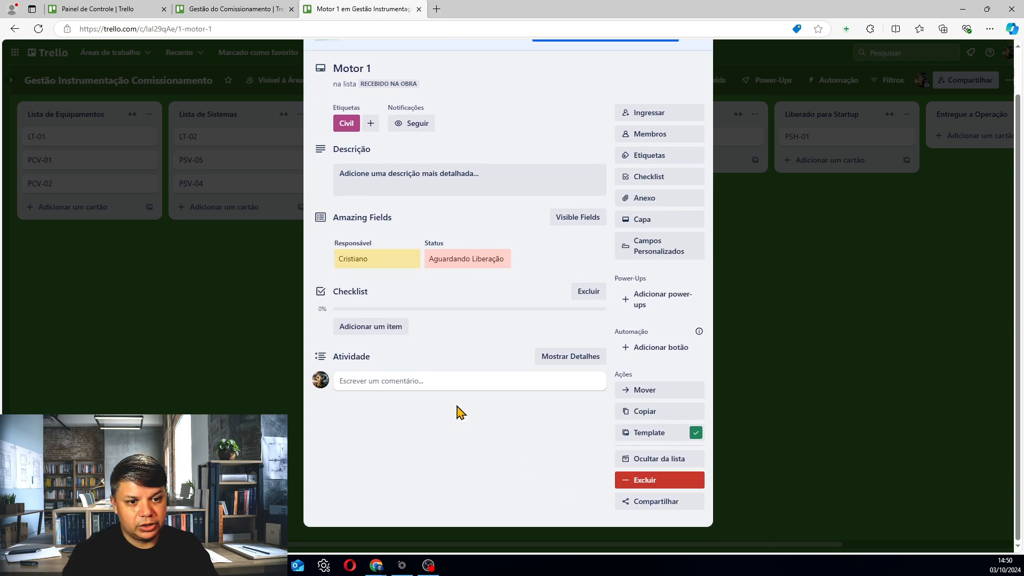
click(646, 480)
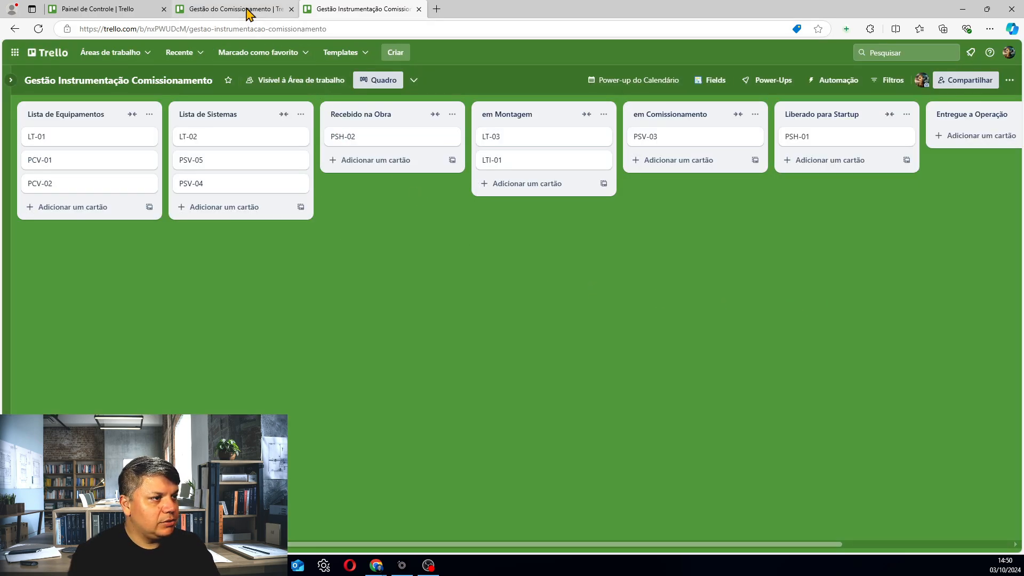
click(265, 13)
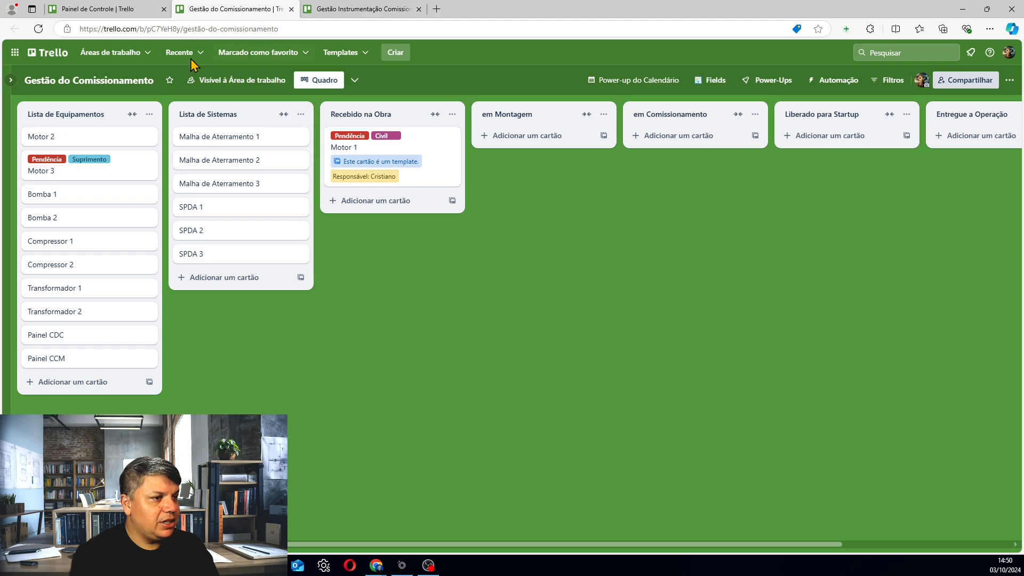
click(99, 10)
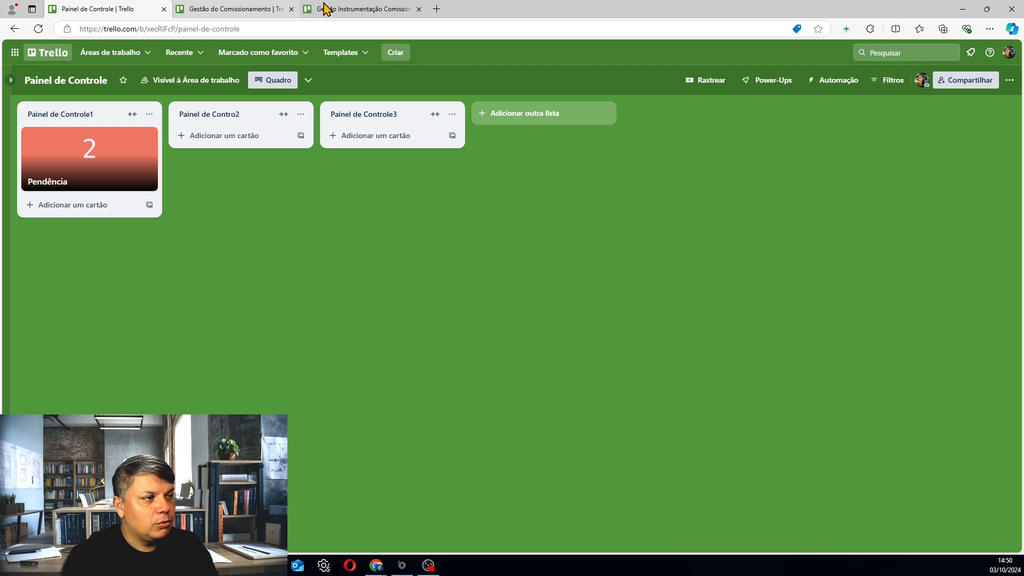
Add the "Pendência" label to the "PSV-04" card in "Lista de Sistemas" on the "Gestão Instrumentação Comissionamento" board
click(338, 10)
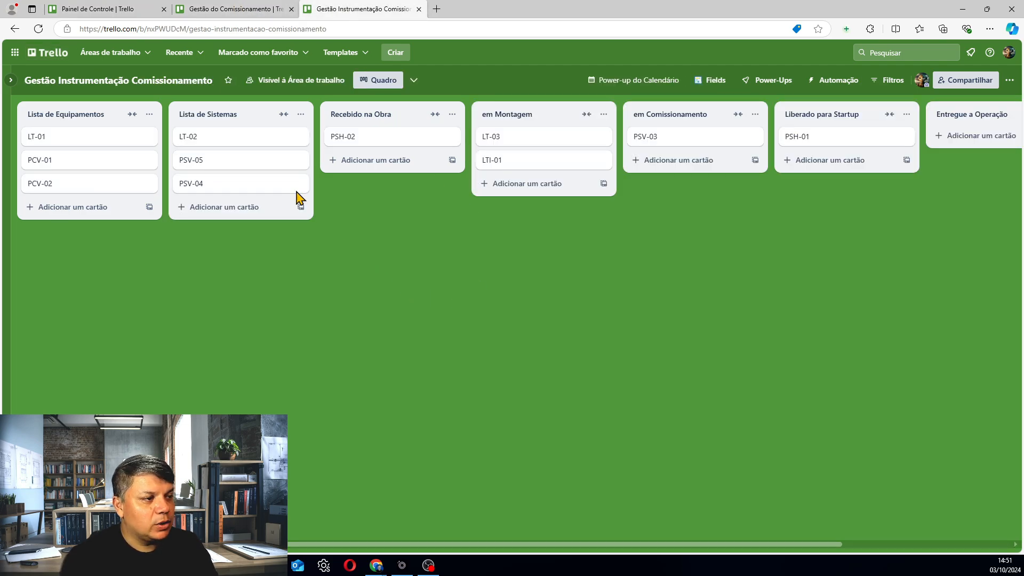
click(252, 187)
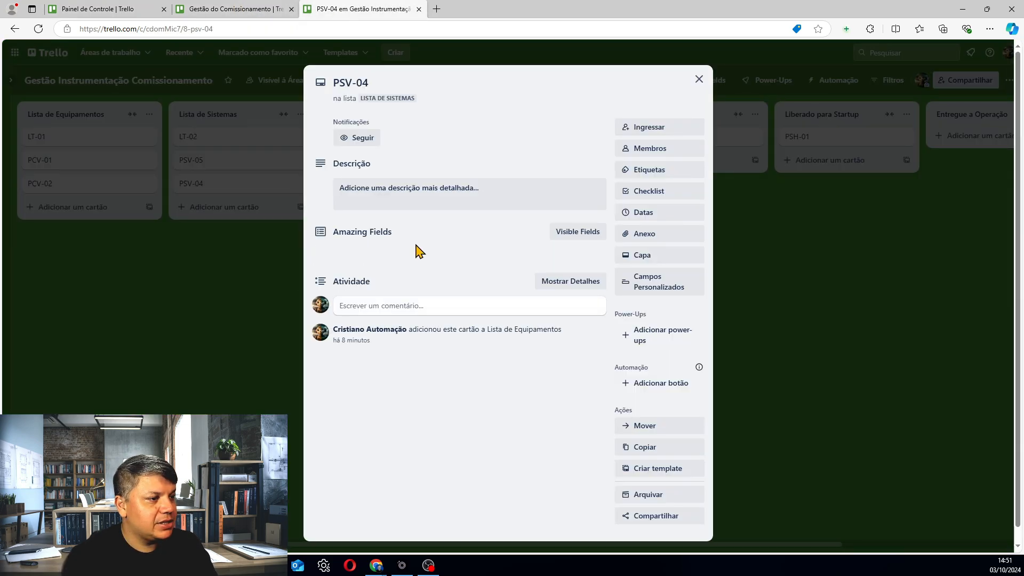
click(657, 171)
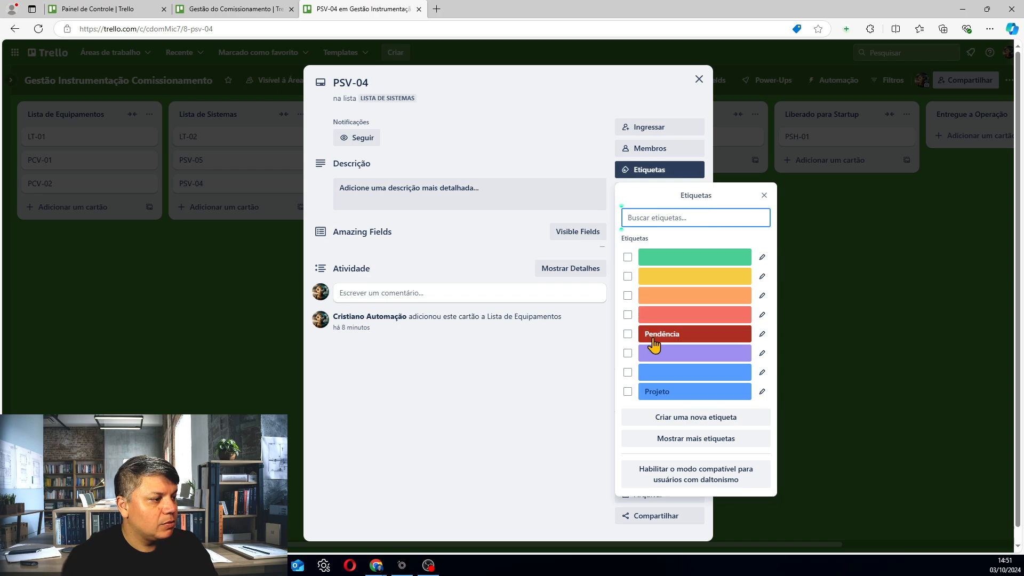
click(627, 334)
key(Escape)
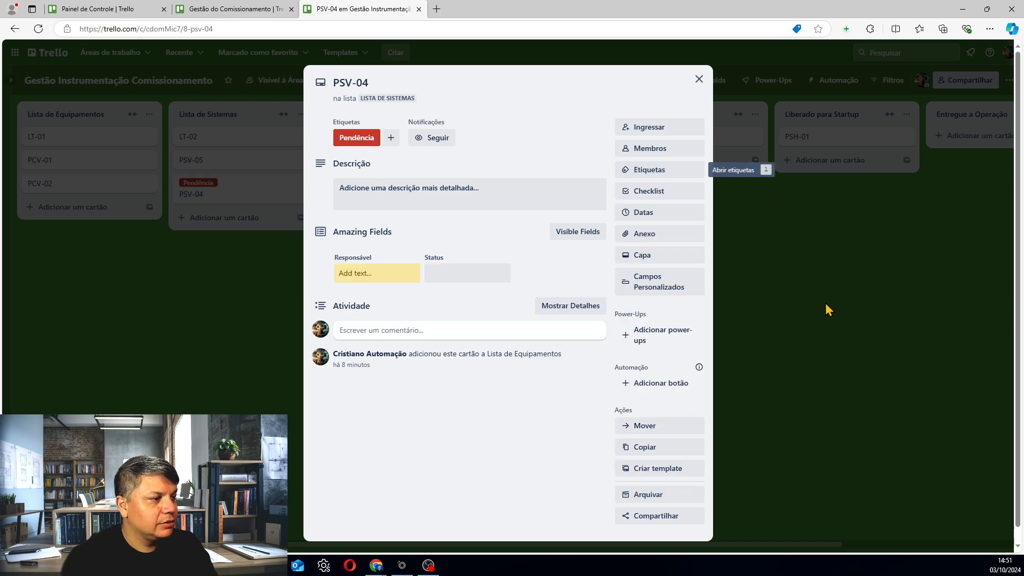
click(826, 305)
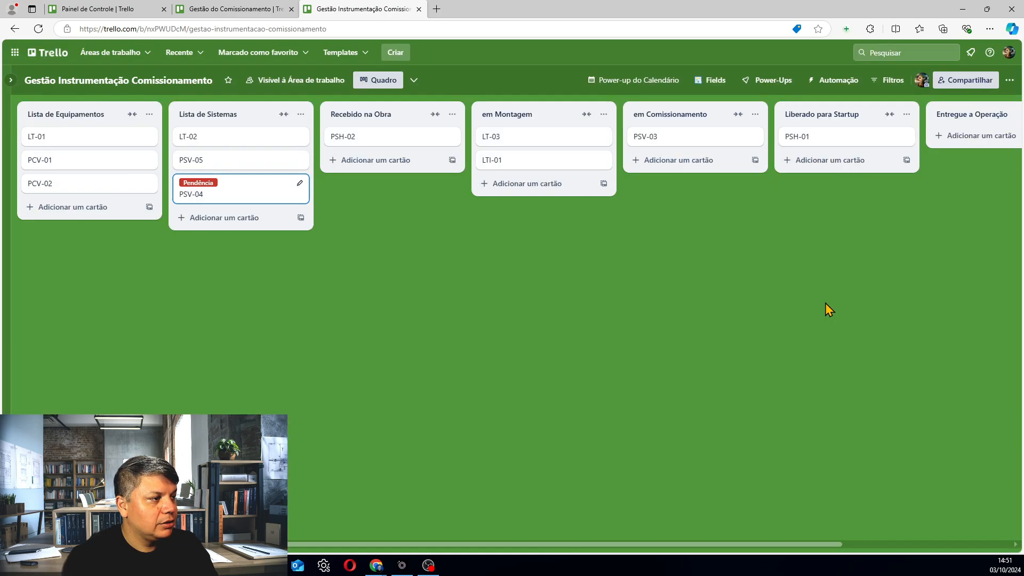
Add the "Pendência" label to the "PSV-03" card in "em Comissionamento" and return to the "Painel de Controle" board
click(678, 140)
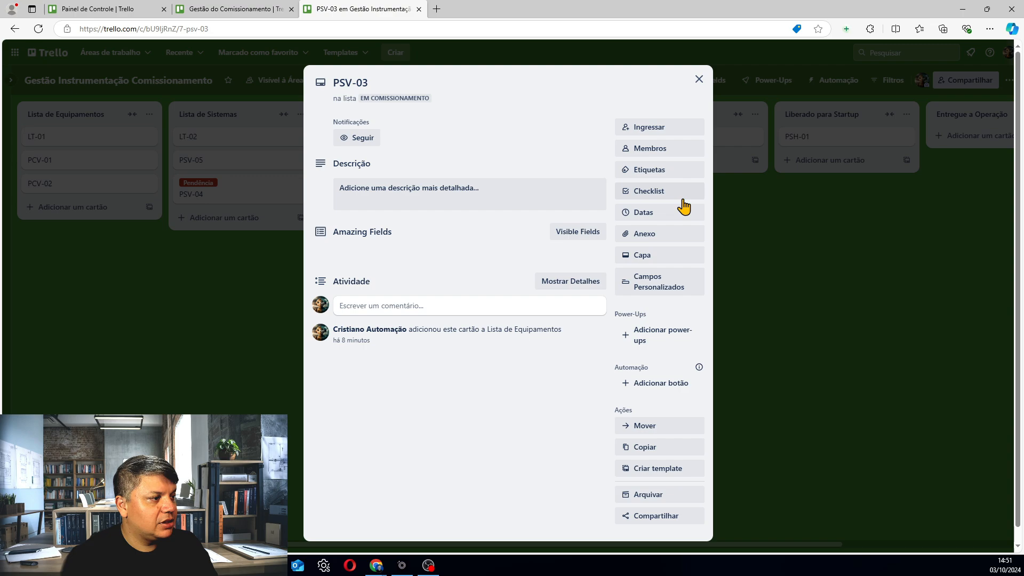
click(654, 170)
click(628, 334)
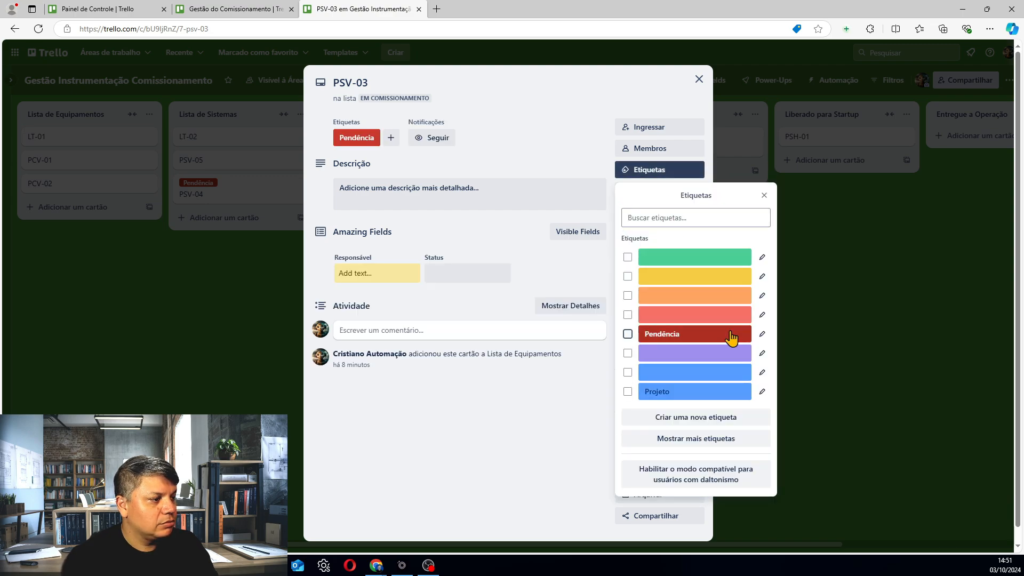
click(863, 326)
click(863, 325)
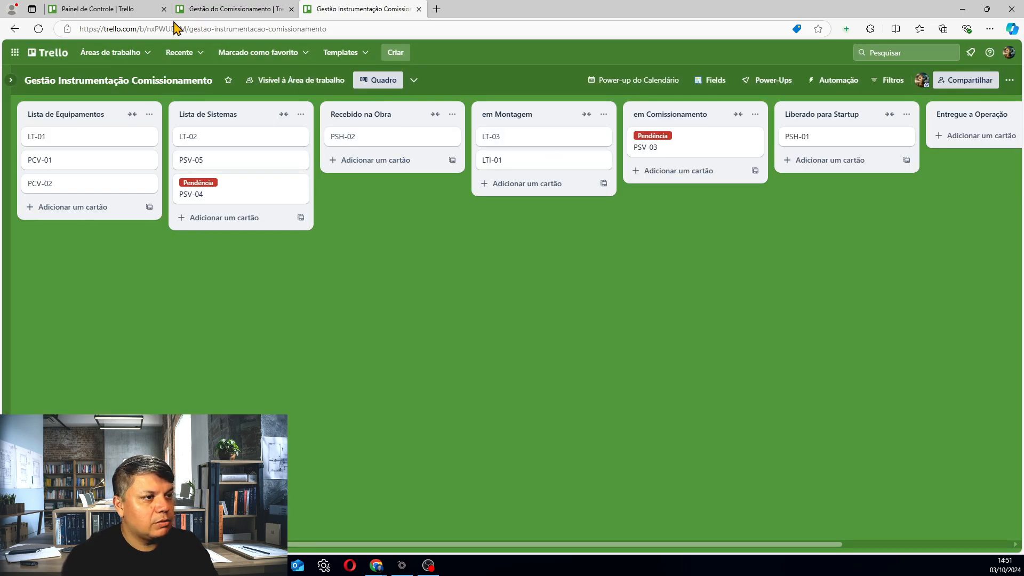
click(122, 12)
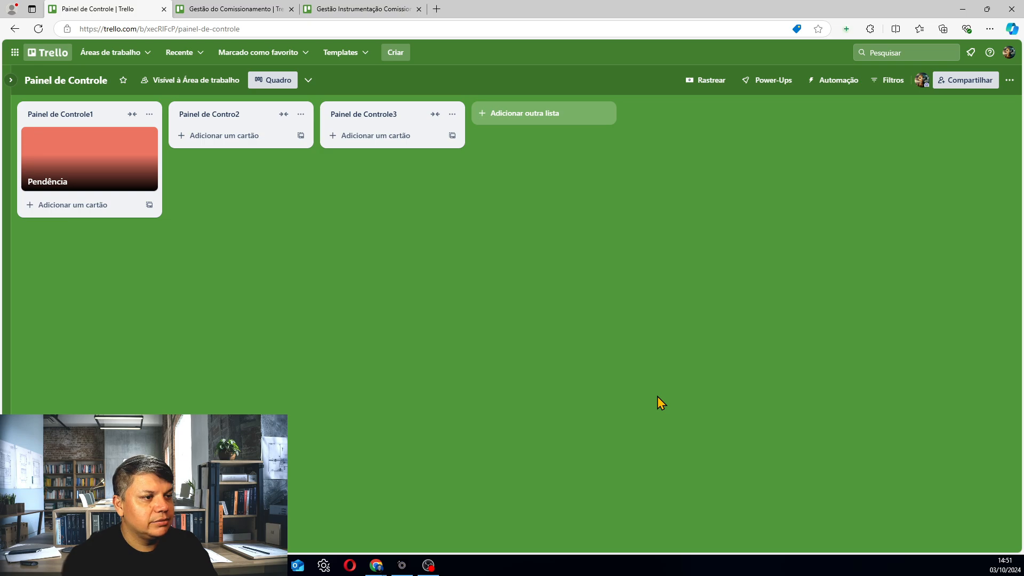
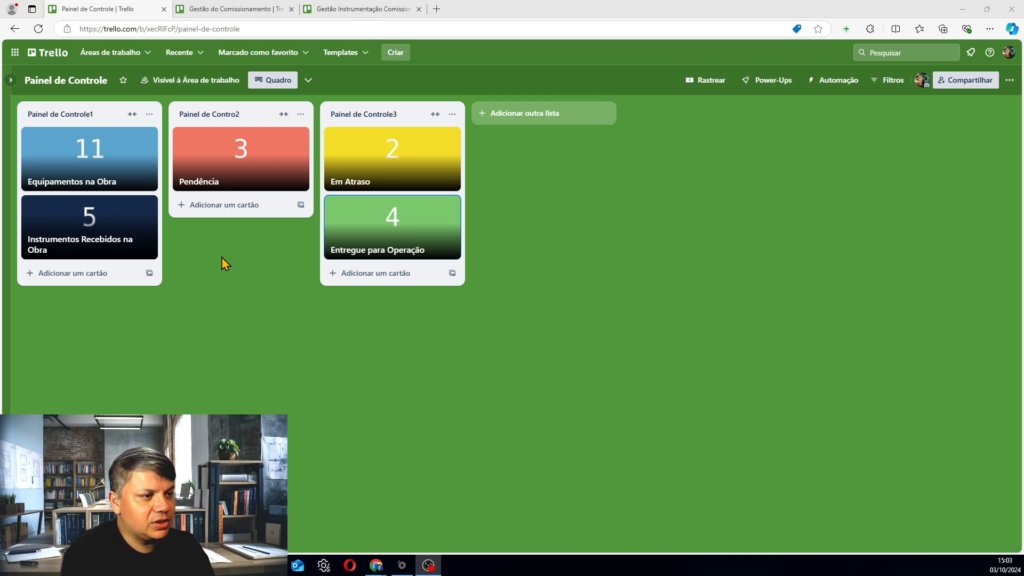
Move the "Compressor 2" card to "Recebido na Obra" on "Gestão do Comissionamento" and check the dashcards on "Painel de Controle"
click(231, 11)
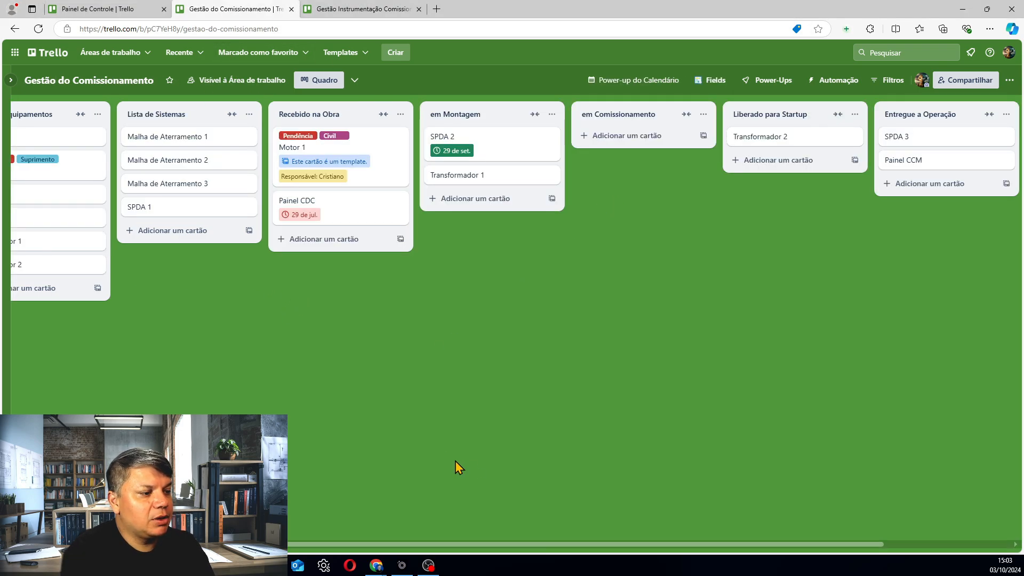
drag(433, 545, 319, 545)
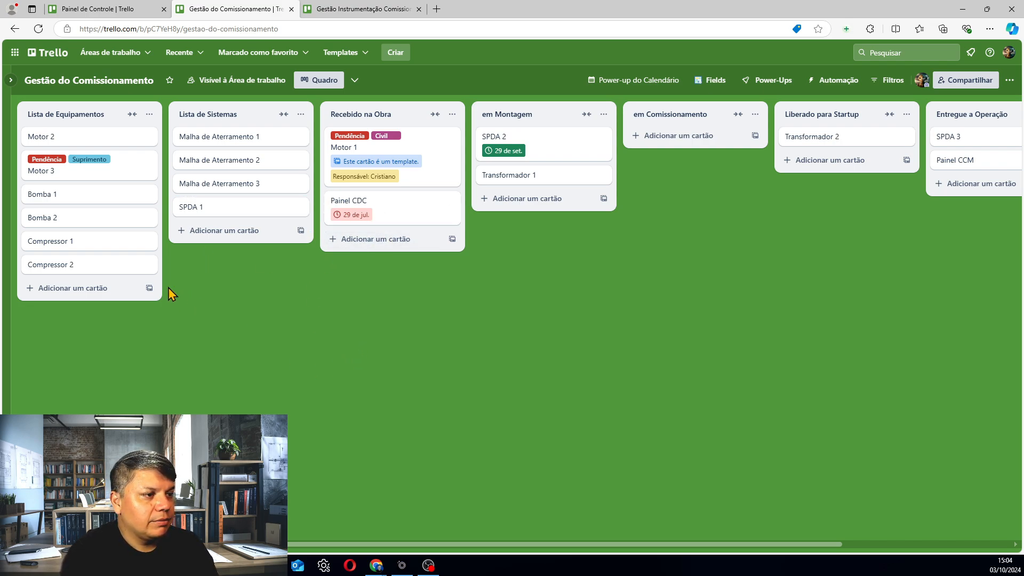
drag(71, 270, 379, 242)
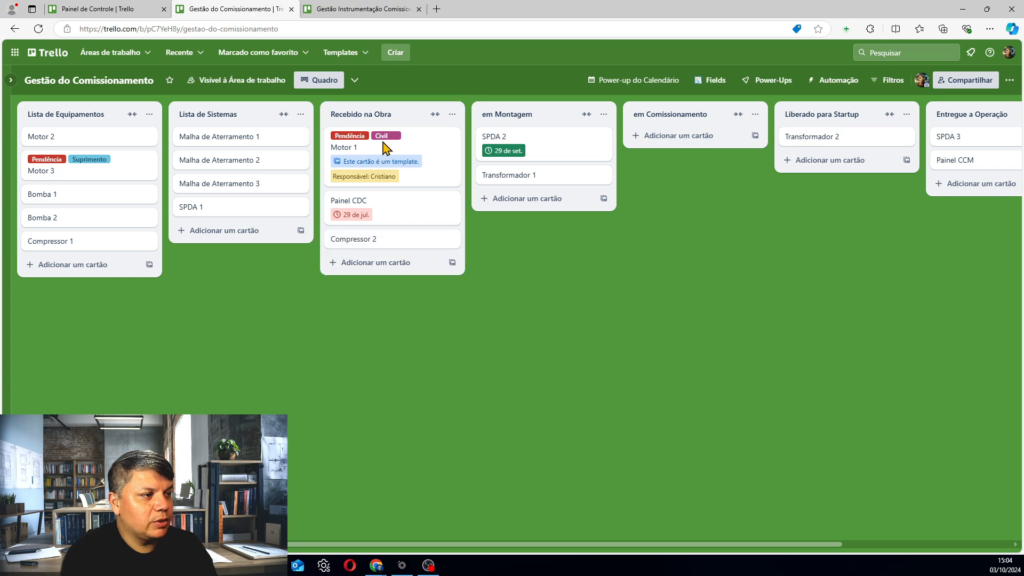
click(100, 9)
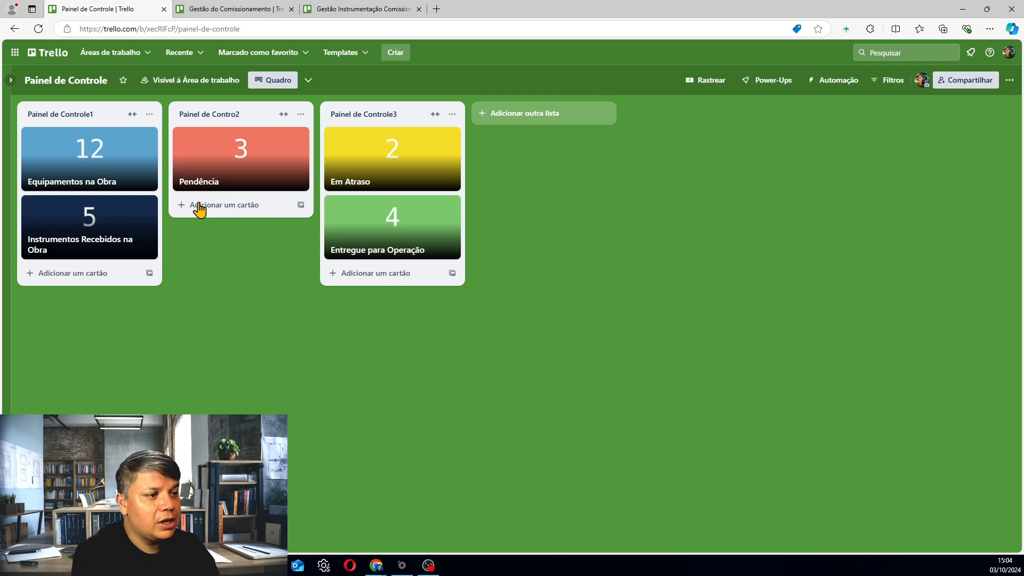
click(249, 14)
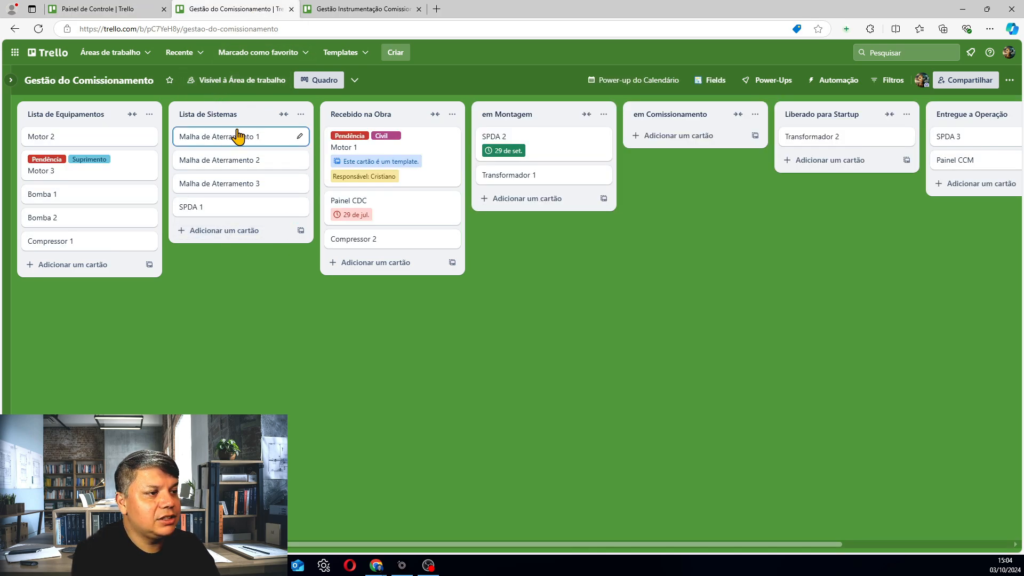
click(113, 11)
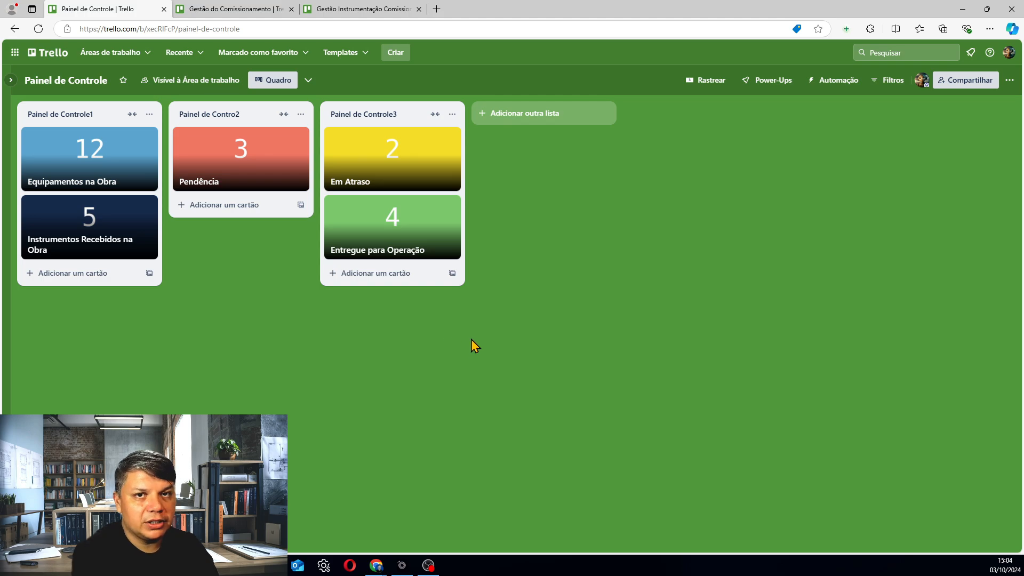
Open the "Equipamentos na Obra" dashcard and examine the list of cards it tracks
click(93, 160)
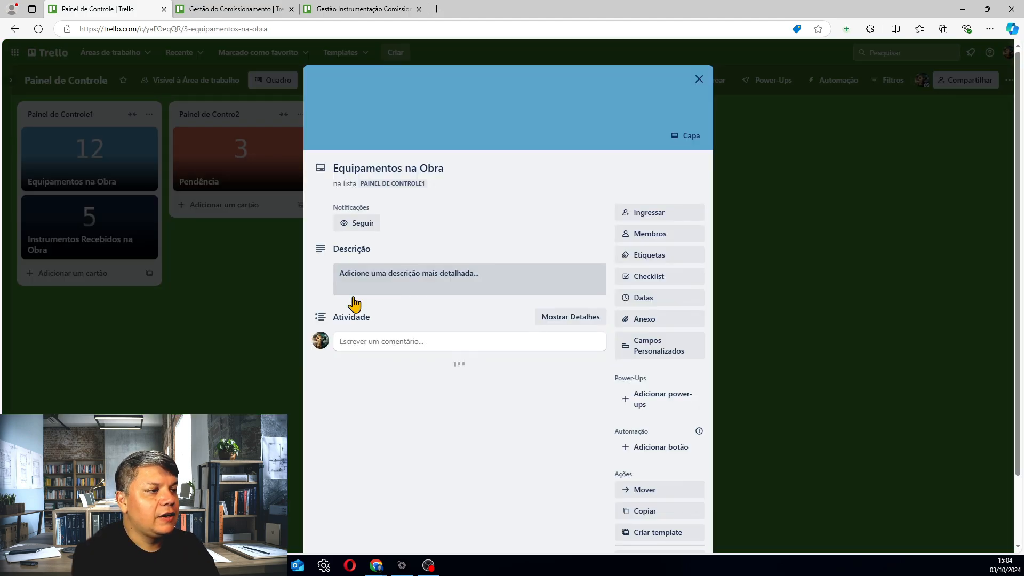
scroll(539, 223, down, 2)
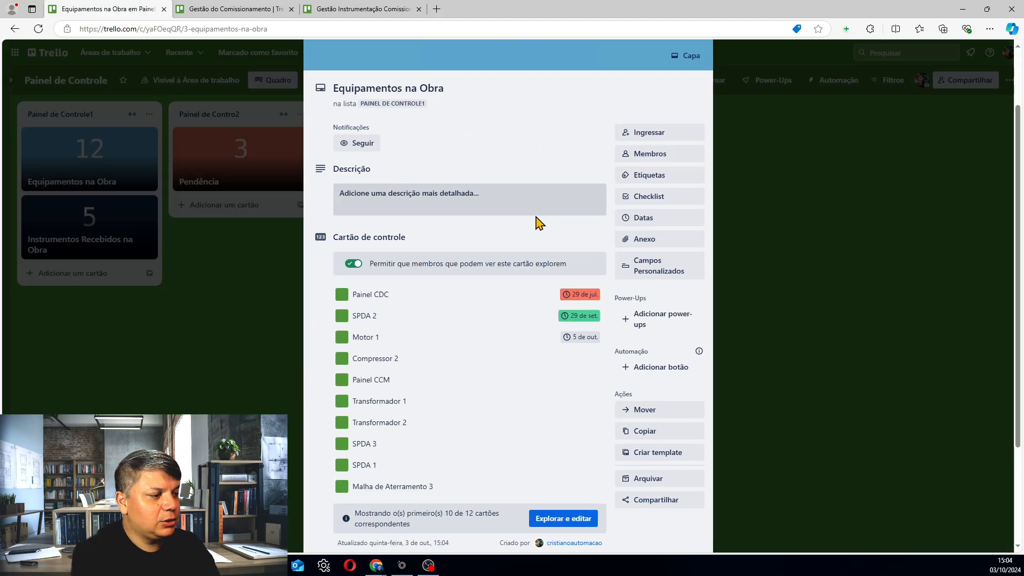
scroll(536, 224, down, 3)
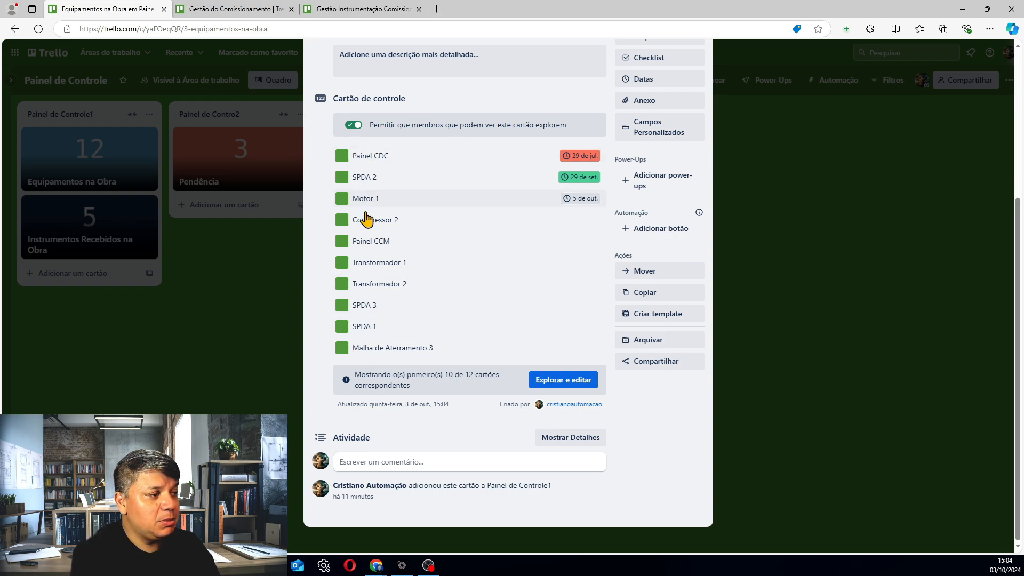
scroll(394, 341, up, 4)
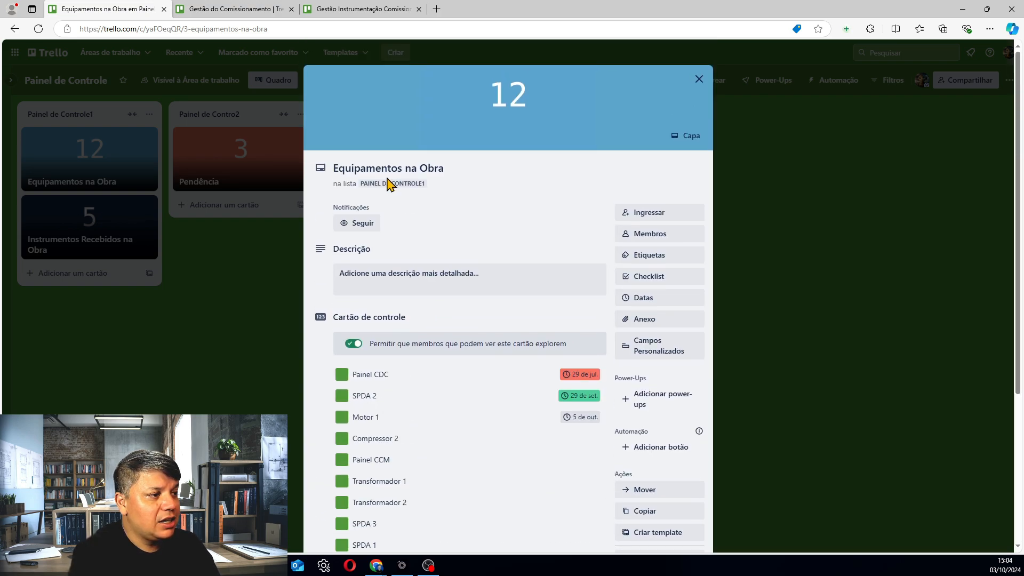
Add "Lista de Sistemas" to the excluded lists in the "Equipamentos na Obra" dashcard filter, save it and return to the board
scroll(457, 244, down, 2)
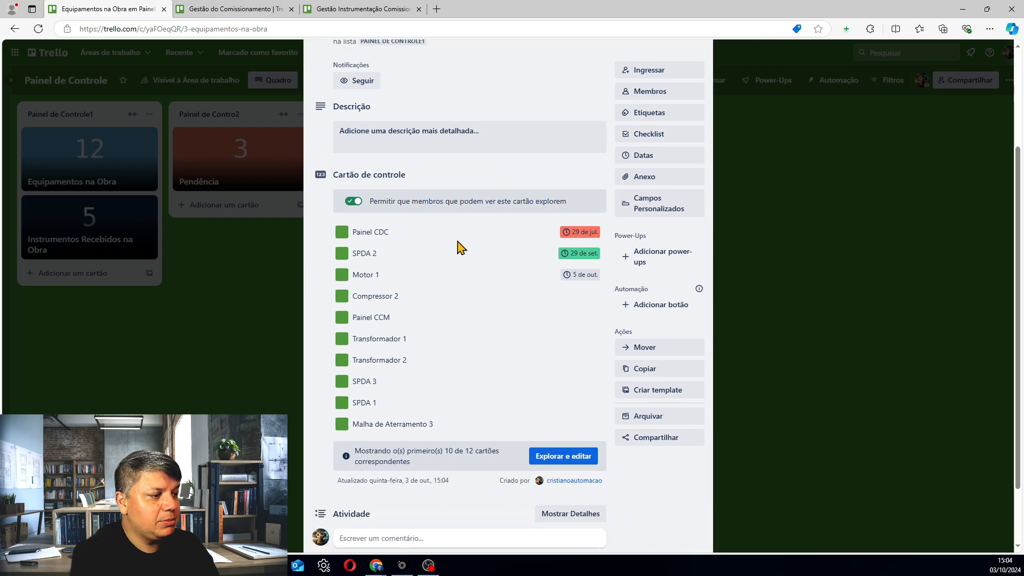
scroll(489, 393, down, 2)
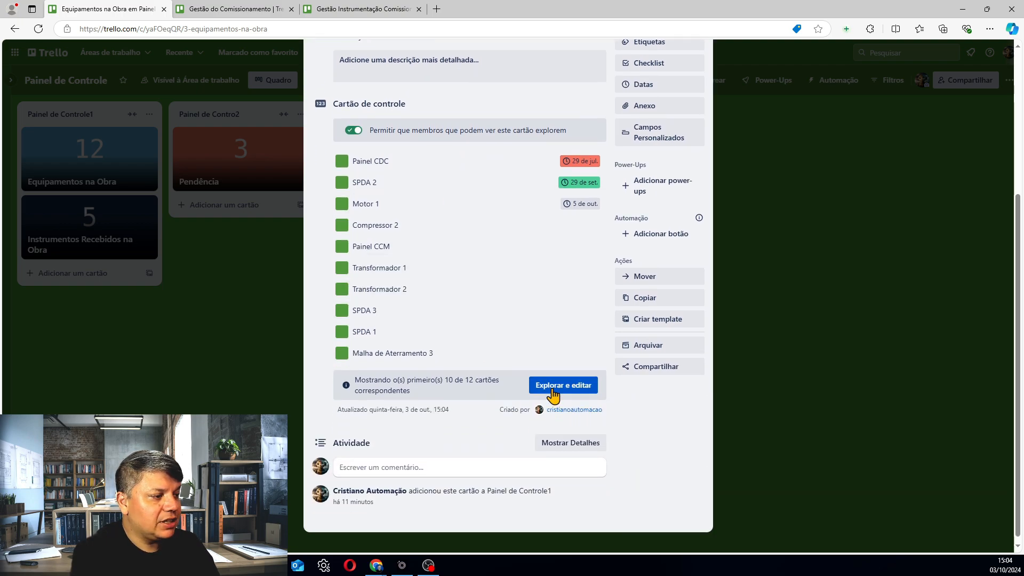
click(553, 393)
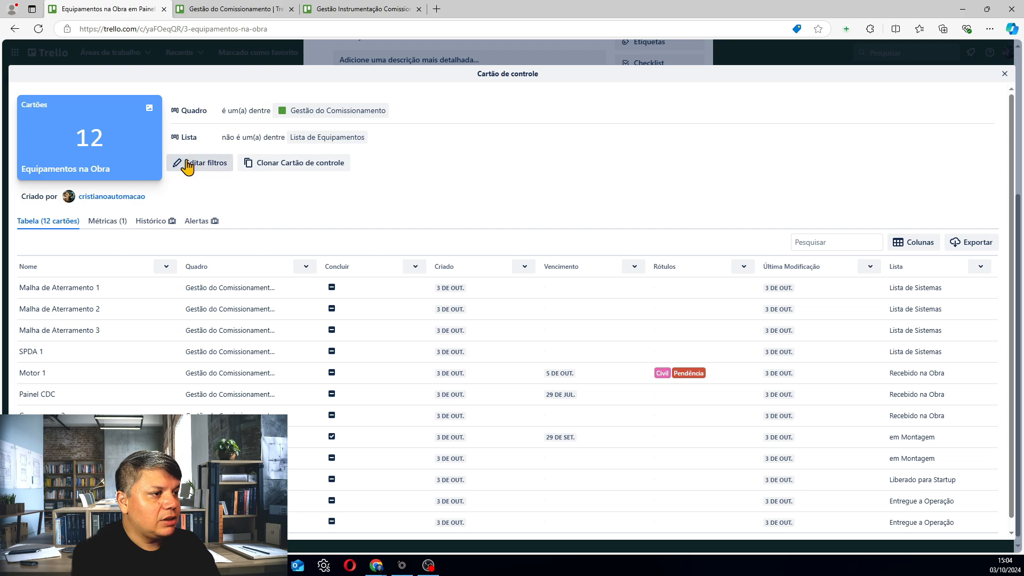
click(187, 166)
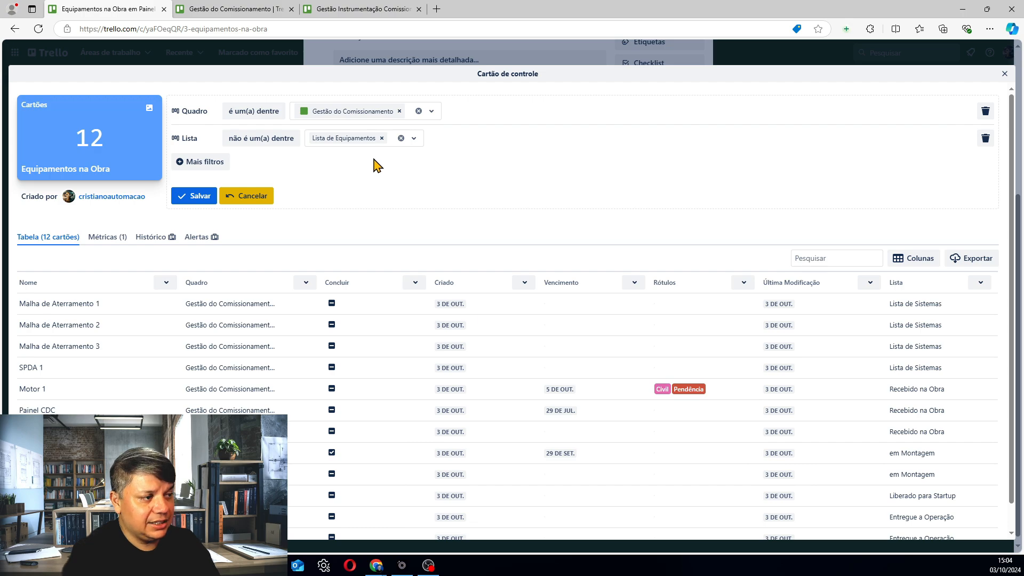
click(414, 139)
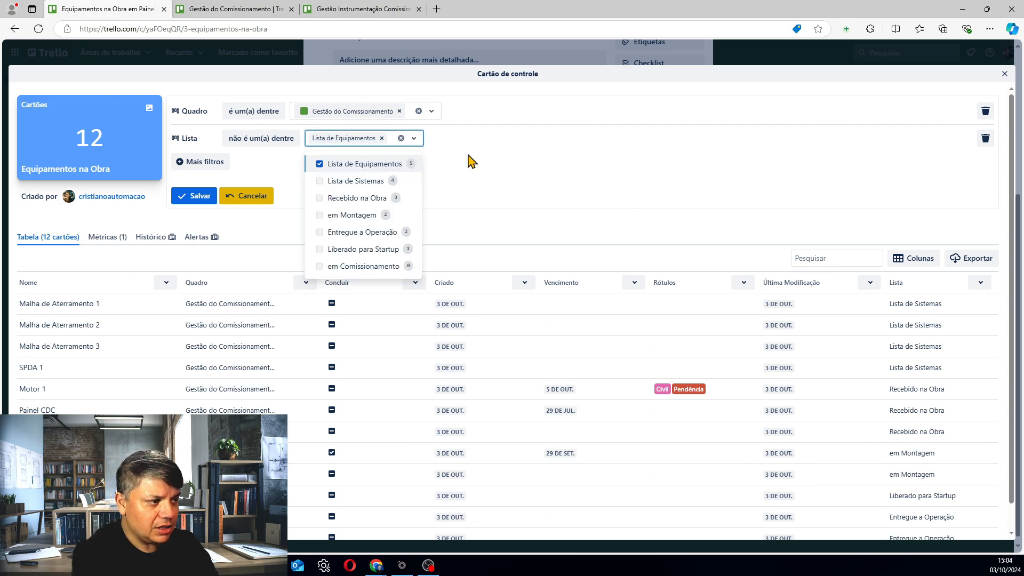
click(318, 182)
click(519, 206)
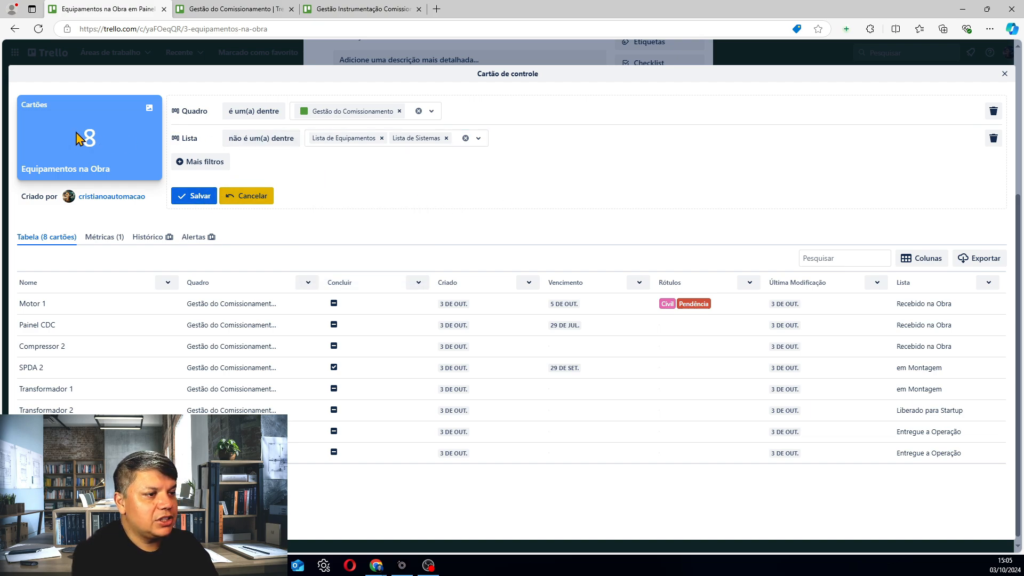
click(187, 200)
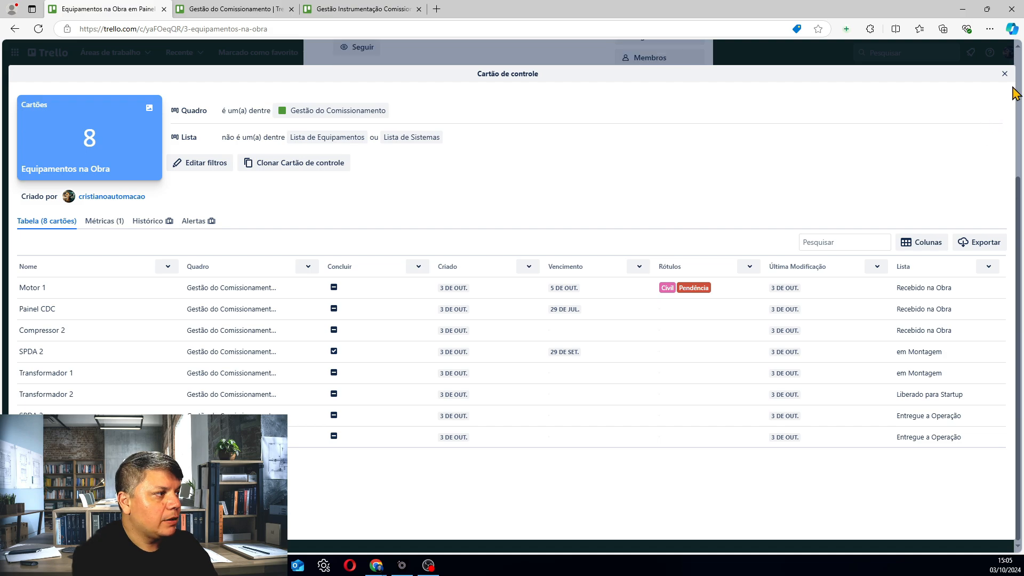
click(1003, 74)
click(910, 243)
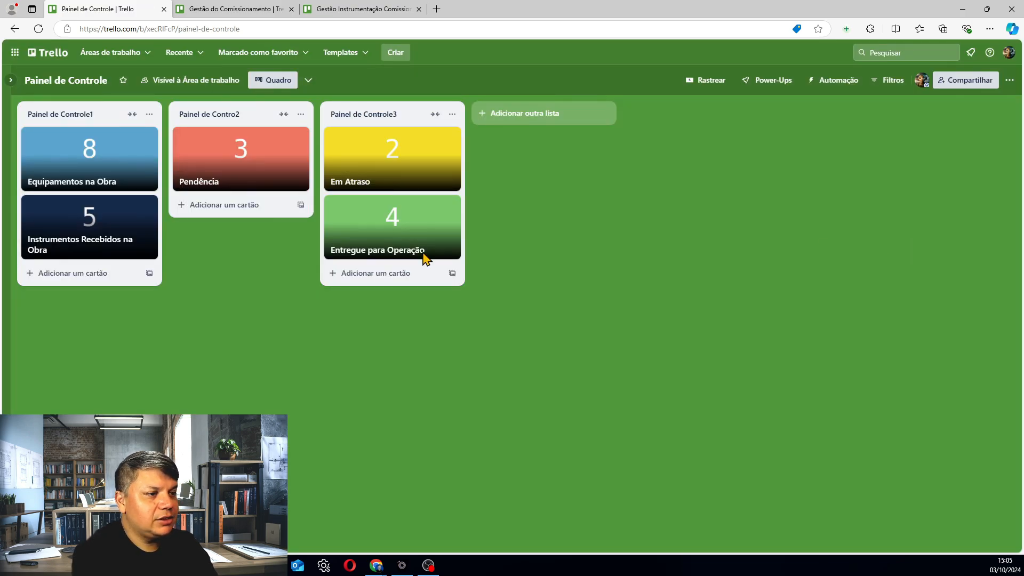
Rename the "Lista de Equipamentos" list on the "Gestão do Comissionamento" board as "Lista de Equipamentos - Projeto"
click(227, 7)
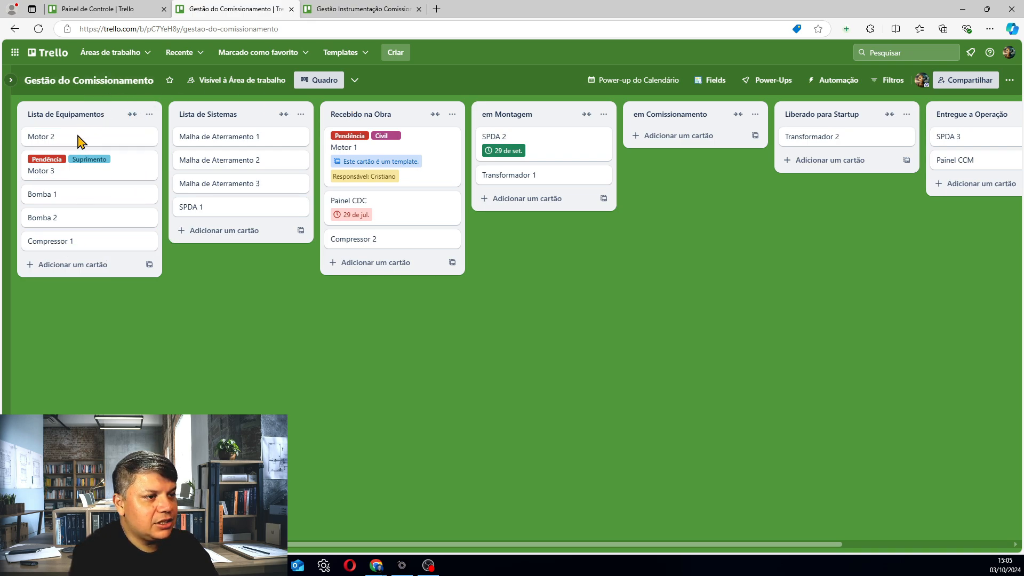
click(105, 113)
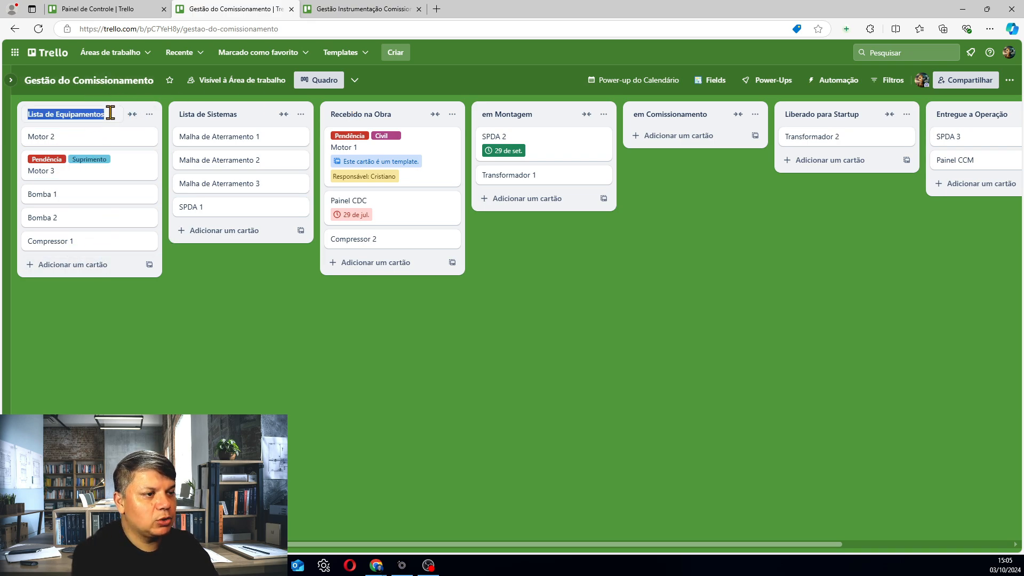
click(109, 117)
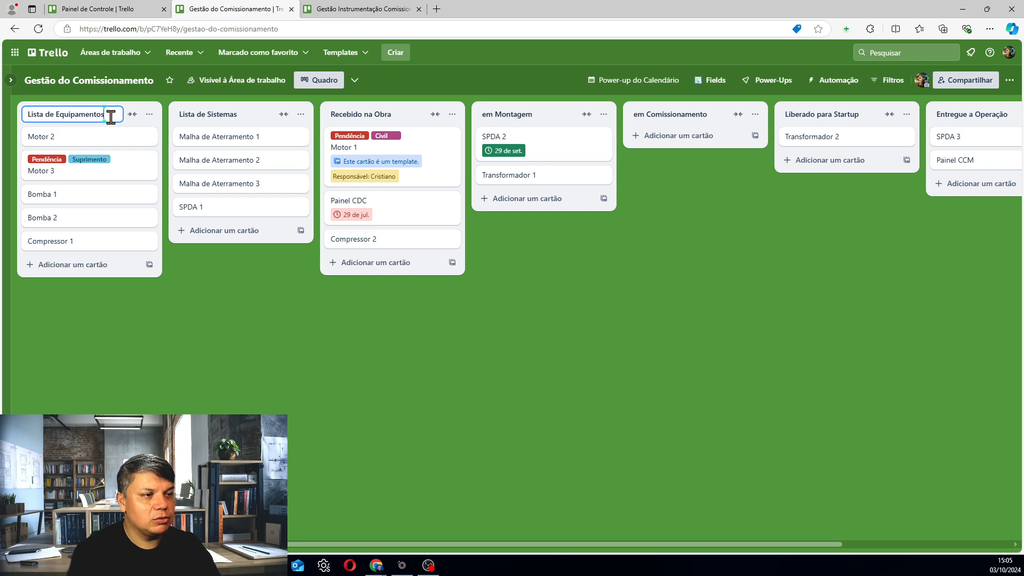
text(Projeto)
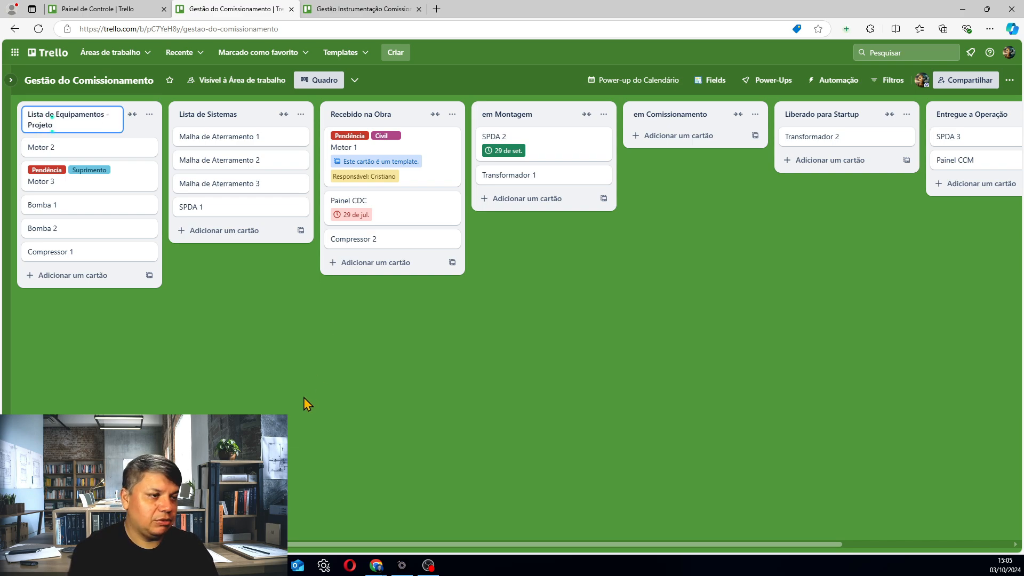
key(Return)
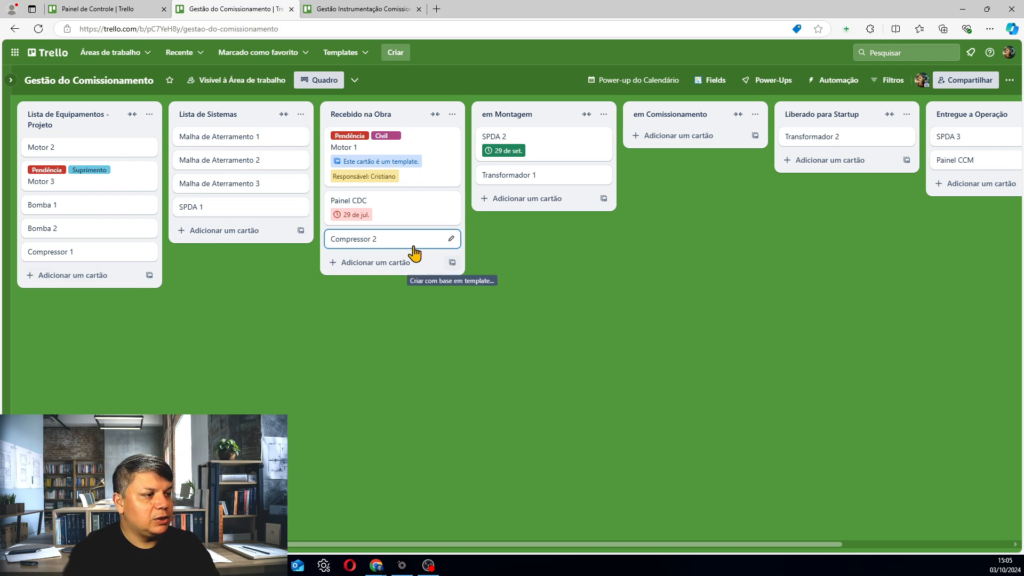
Move the "Compressor 2", "Motor 1", "SPDA 2" and "Transformador 1" cards to "Lista de Equipamentos - Projeto" and return to "Painel de Controle"
drag(410, 242, 128, 277)
drag(427, 179, 131, 256)
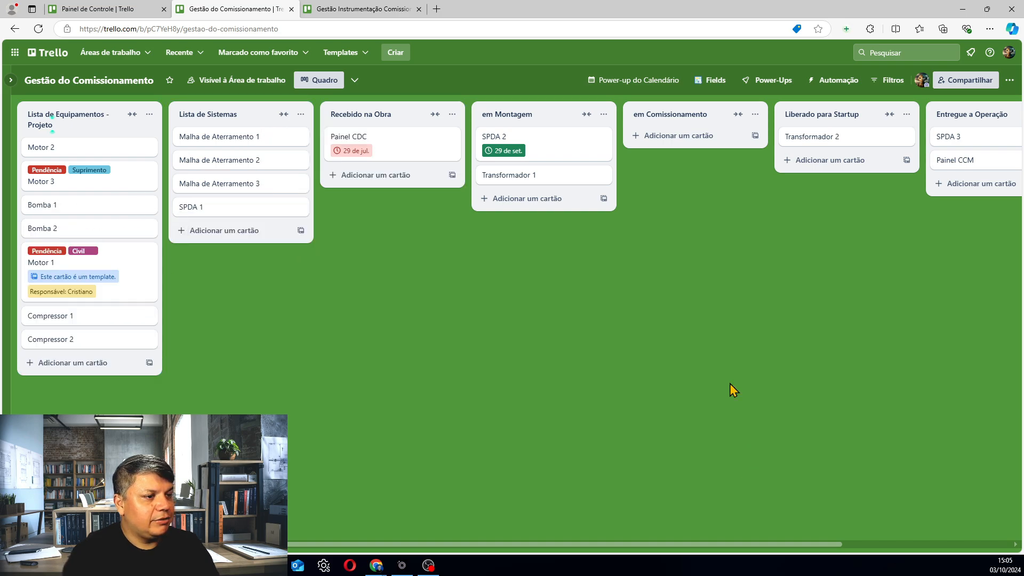
click(136, 9)
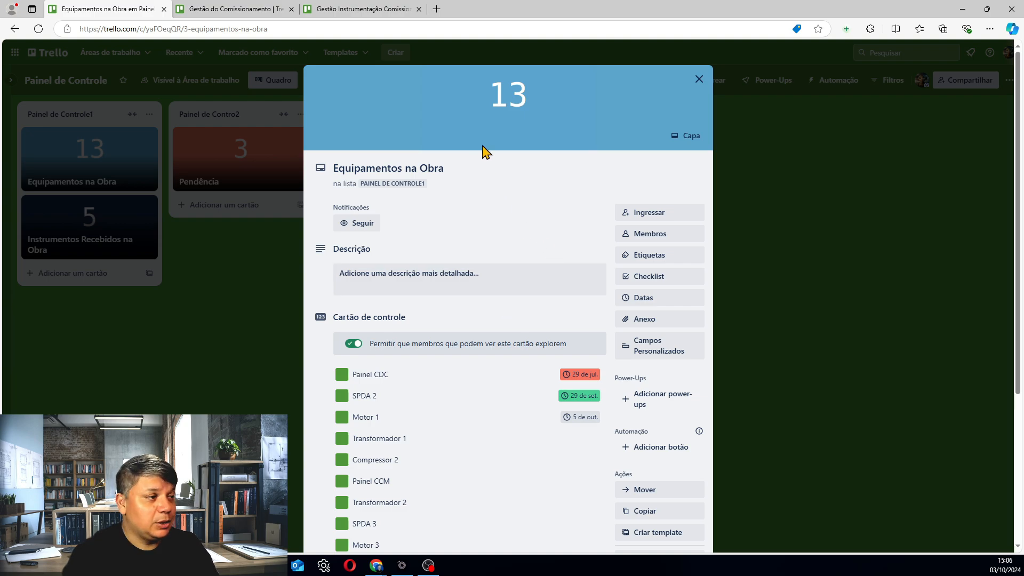
Replace the excluded "Lista de Equipamentos" with "Lista de Equipamentos - Projeto" in the "Equipamentos na Obra" dashcard filter and save it
scroll(542, 226, down, 4)
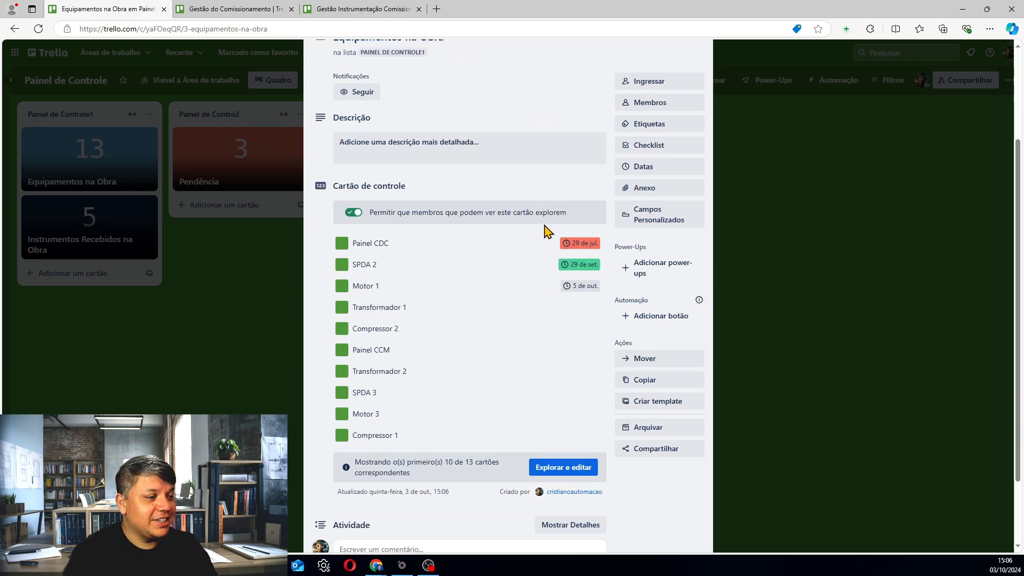
click(563, 380)
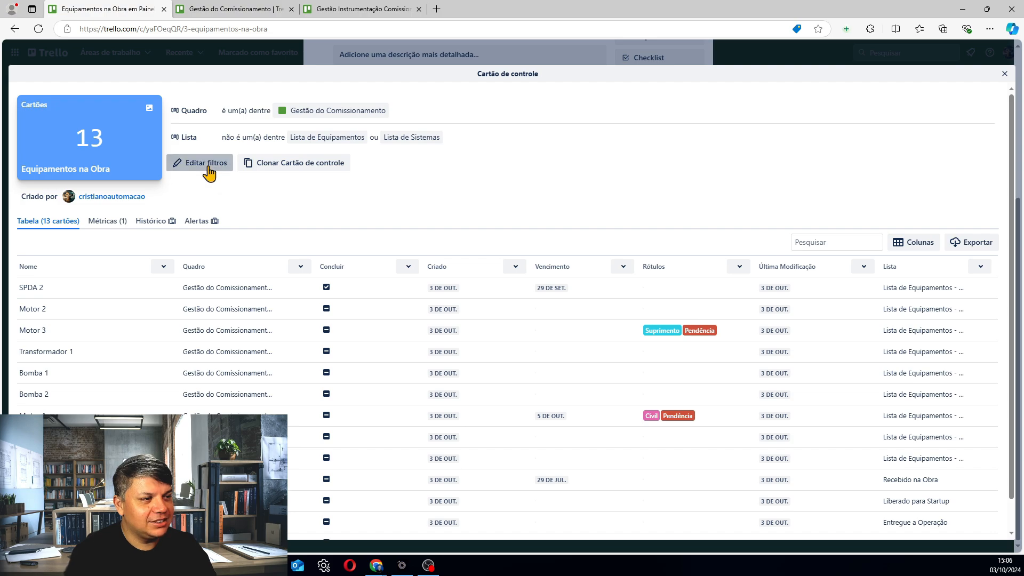
click(205, 166)
click(381, 138)
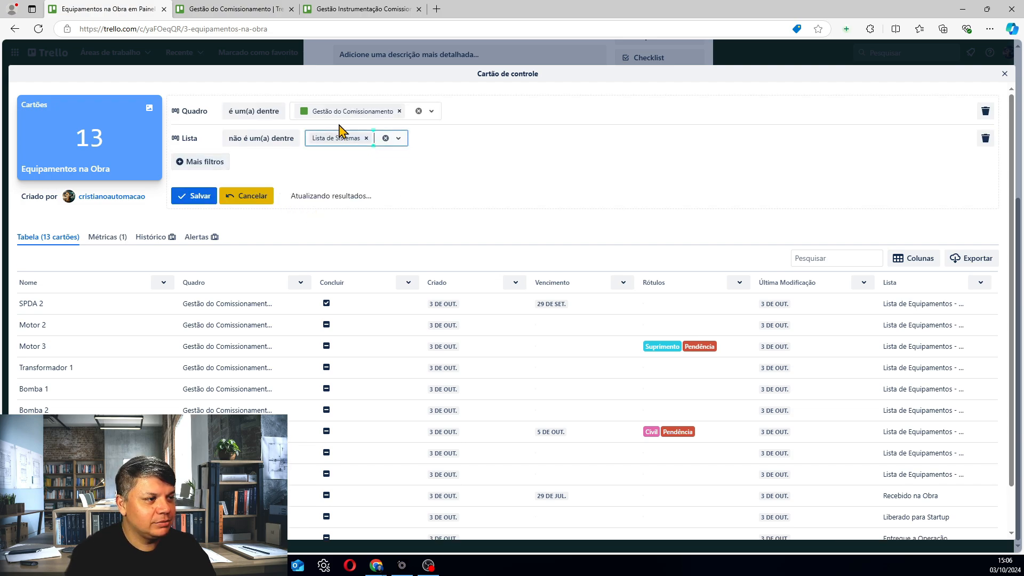
click(400, 141)
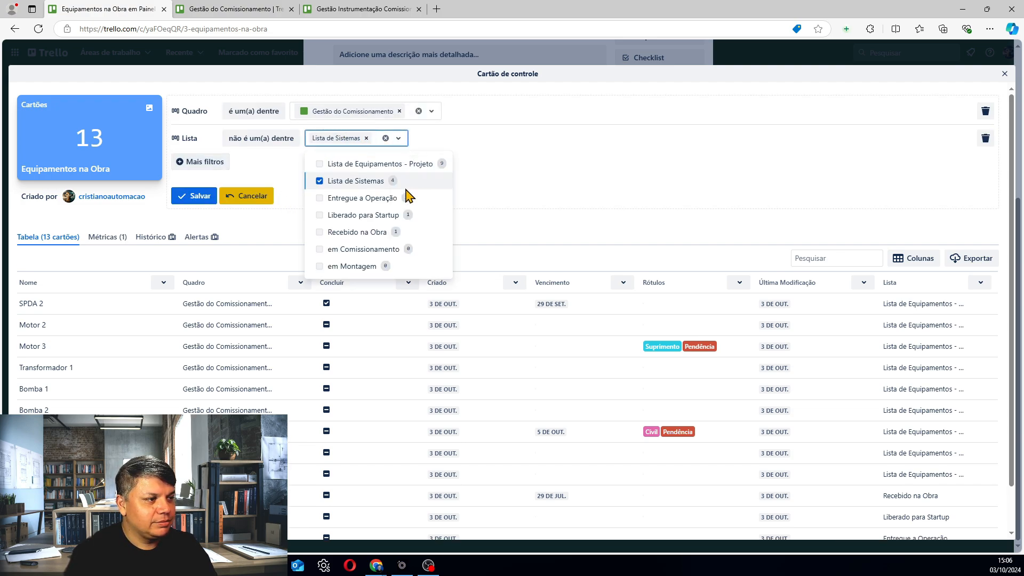
click(319, 164)
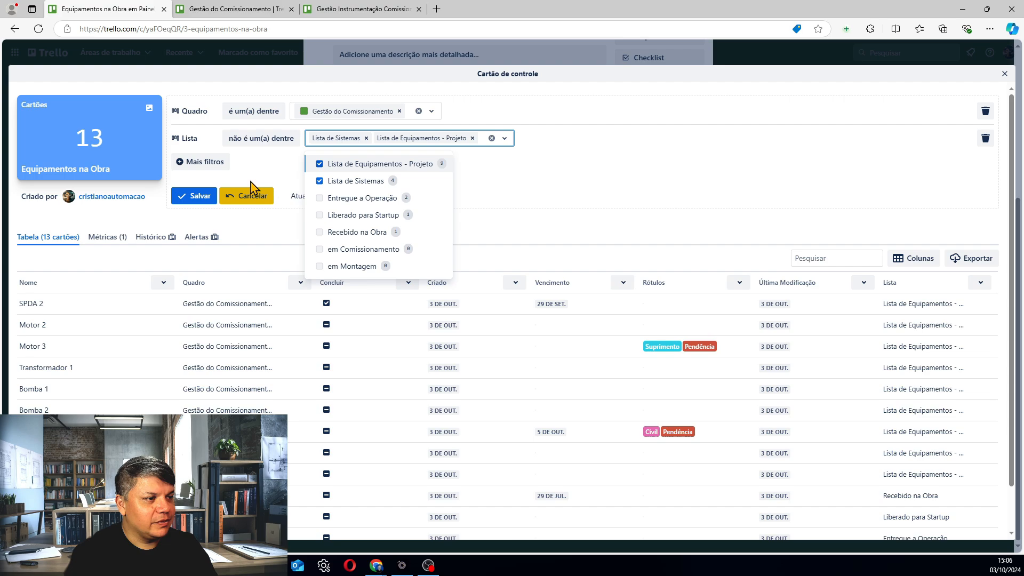
click(198, 196)
click(1003, 75)
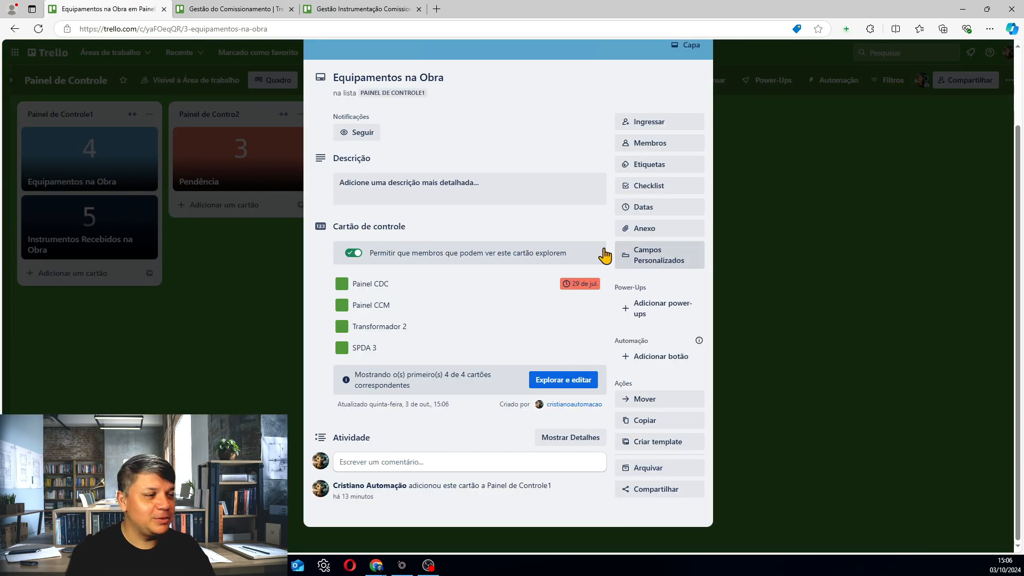
click(257, 286)
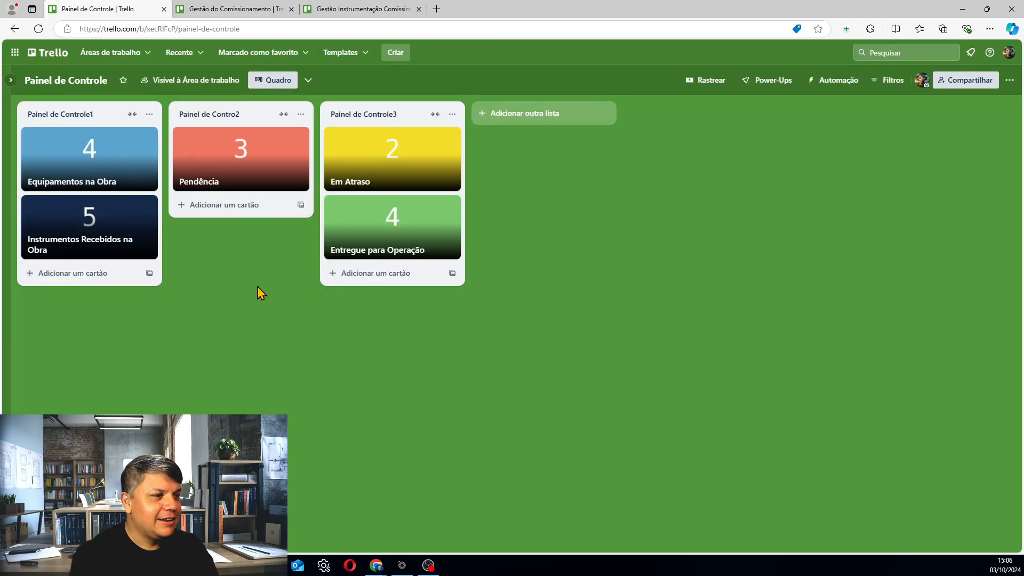
On "Gestão do Comissionamento", move "Motor 3" to "Recebido na Obra", "Motor 1" and "Compressor 2" to "em Montagem", and "SPDA 2" to "em Comissionamento"
click(356, 9)
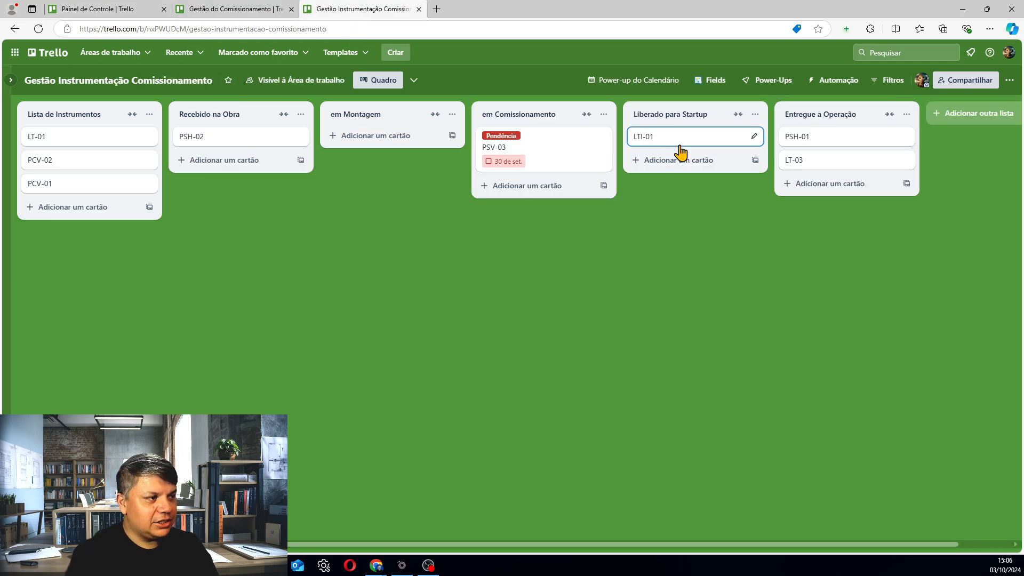
click(257, 10)
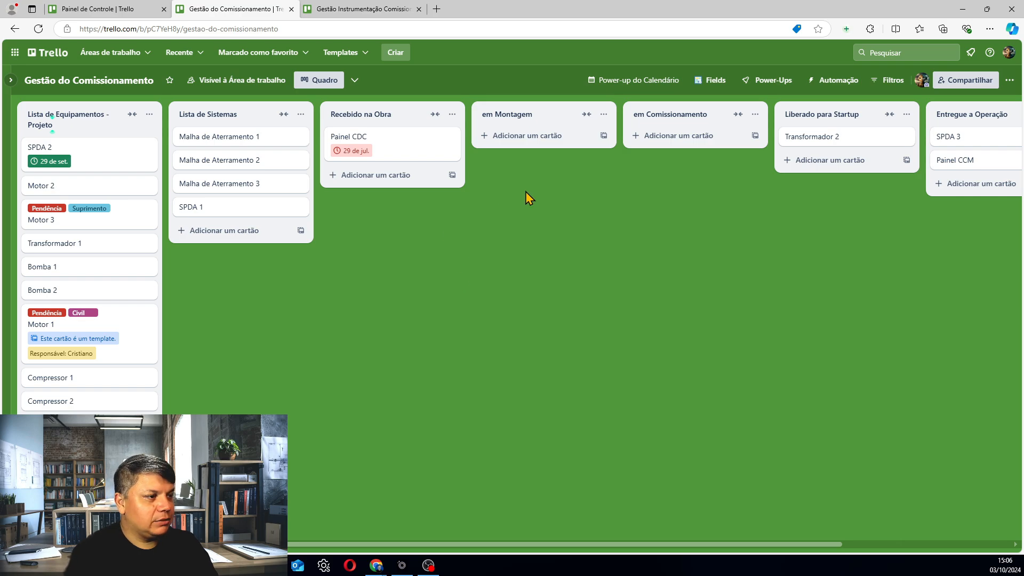
click(75, 12)
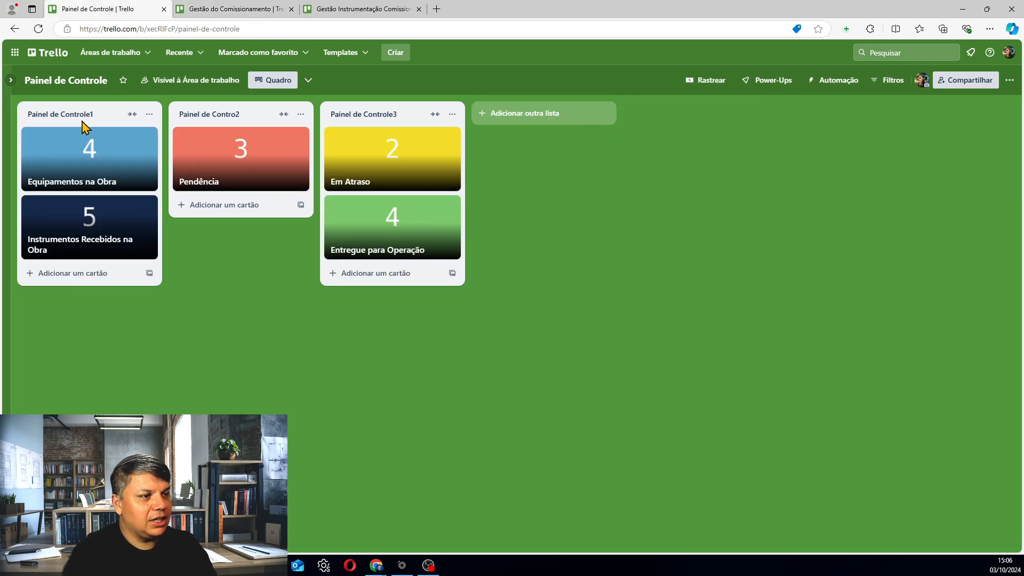
click(233, 11)
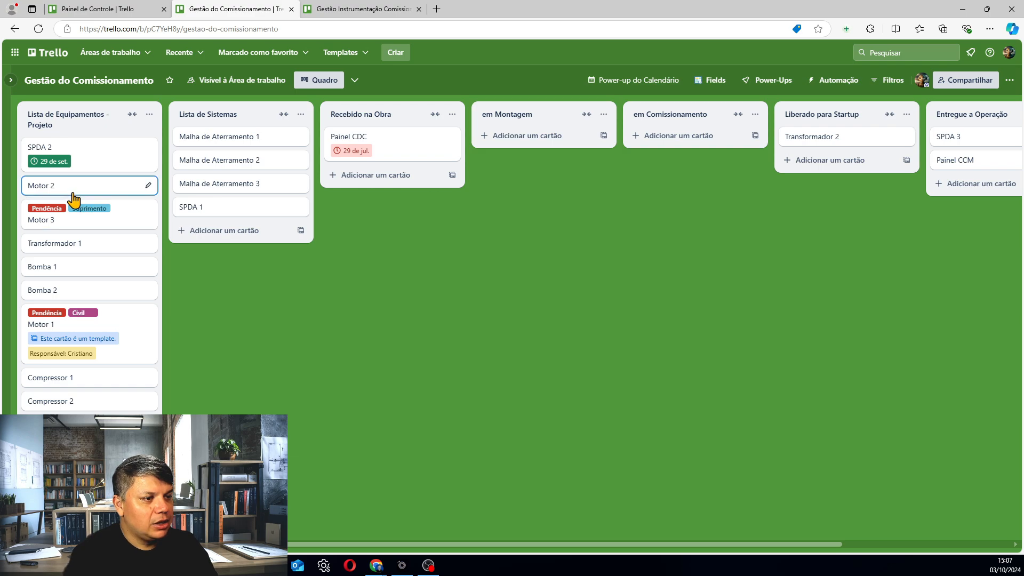
drag(74, 200, 371, 193)
drag(119, 297, 495, 170)
drag(109, 147, 658, 165)
drag(91, 279, 511, 211)
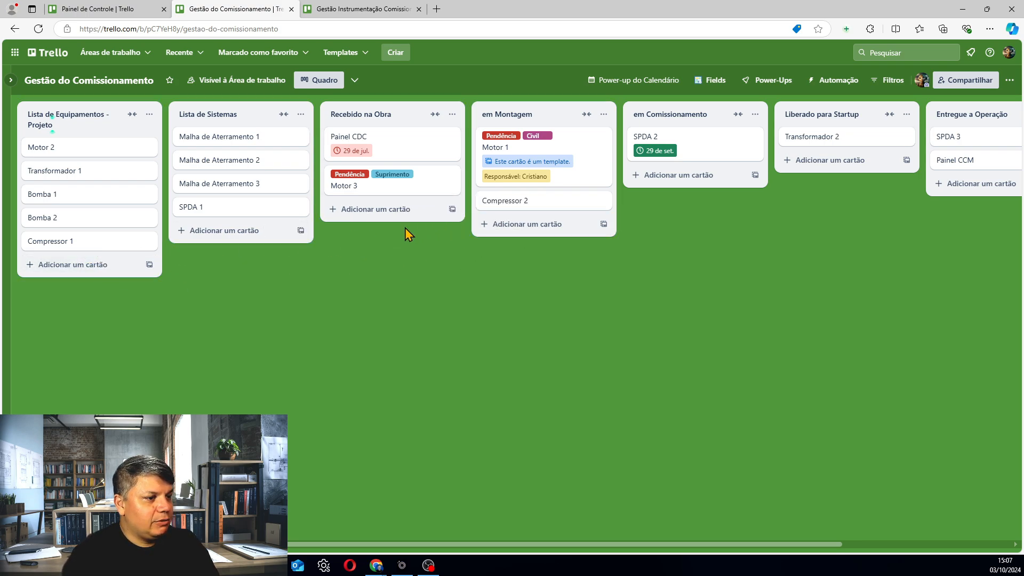
Move the "Transformador 1", "Bomba 2" and "Compressor 1" cards to the "Recebido na Obra" list
drag(116, 242, 250, 234)
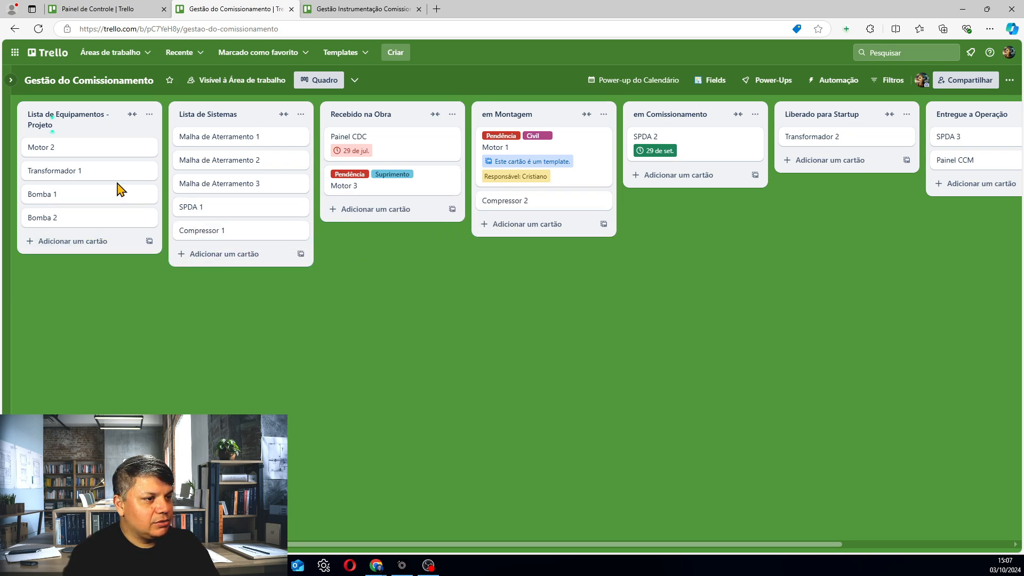
drag(114, 172, 346, 206)
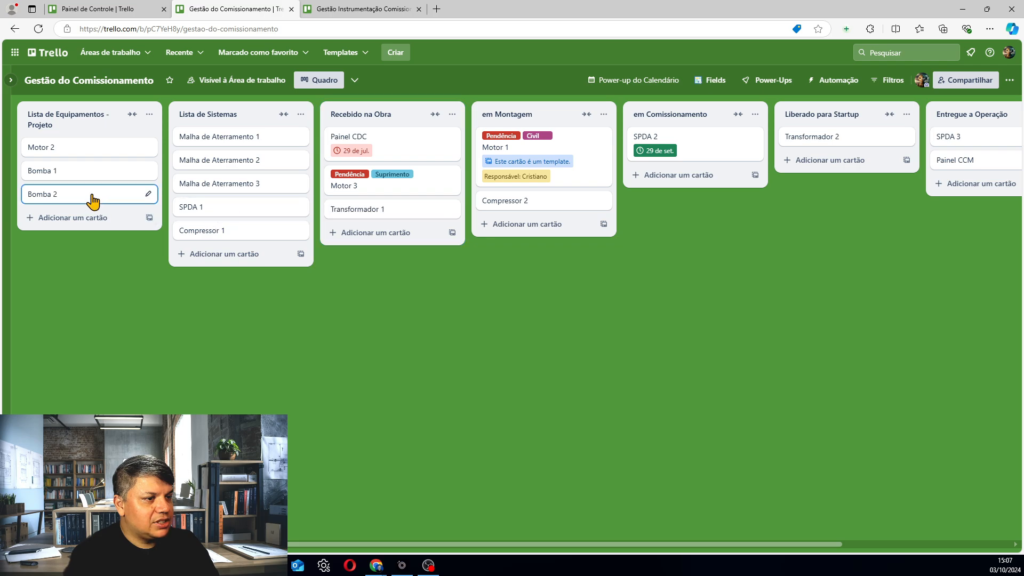
drag(92, 201, 367, 238)
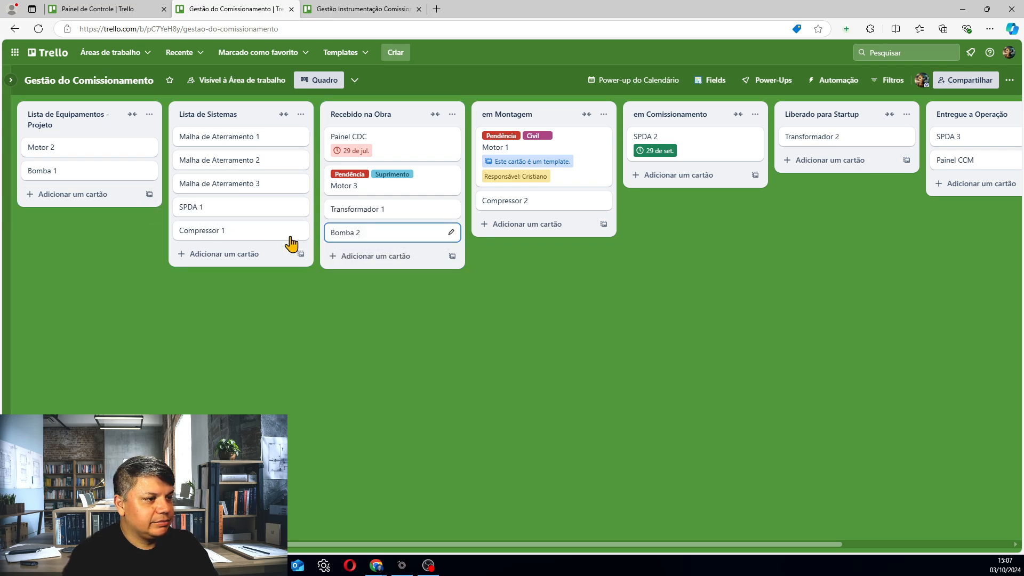
drag(290, 244, 432, 307)
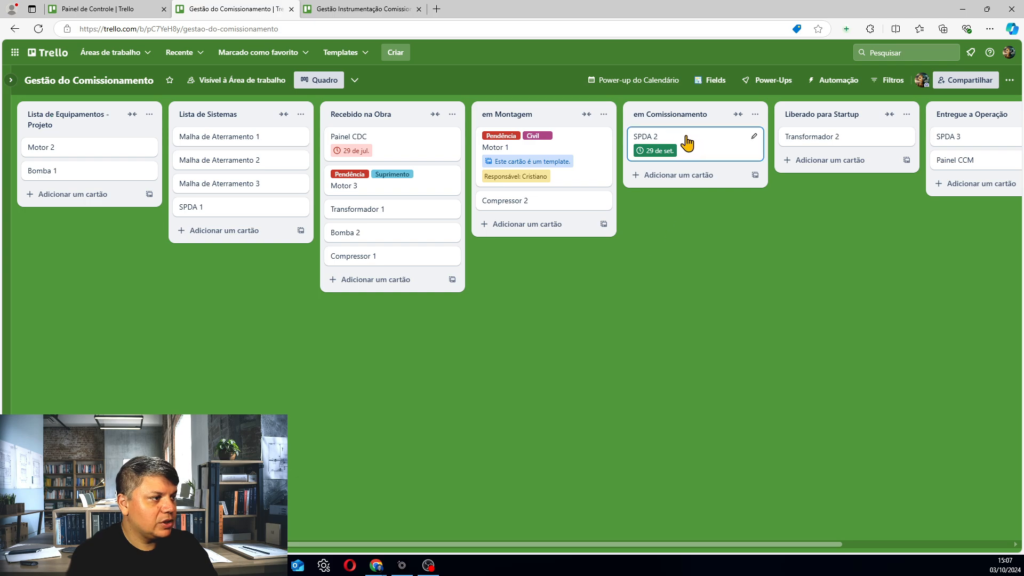
Move the "SPDA 2" and "SPDA 3" cards to "Lista de Sistemas" and compare the "Painel de Controle" dashcards with the instrumentation board
drag(687, 143, 203, 230)
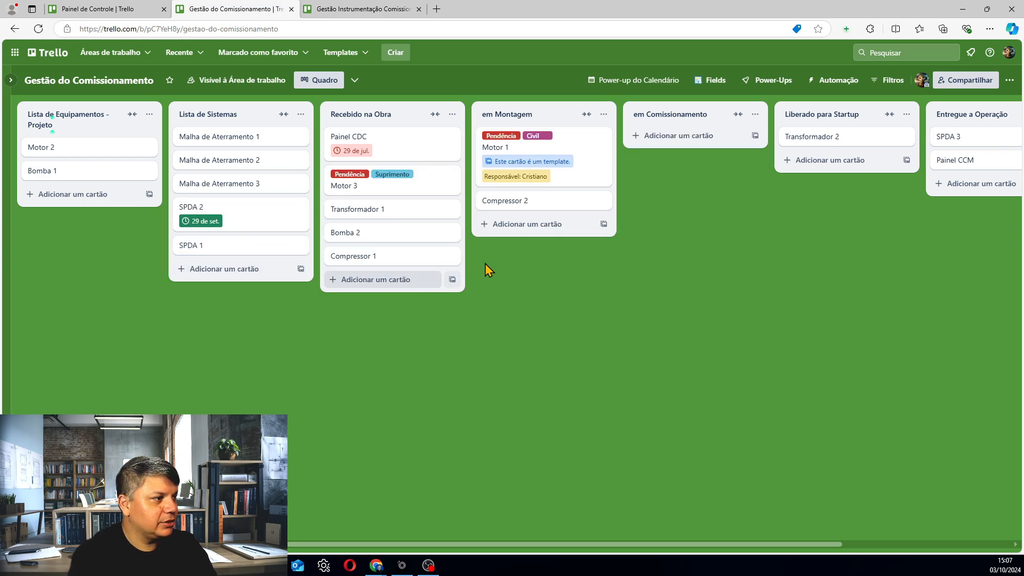
drag(962, 136, 295, 240)
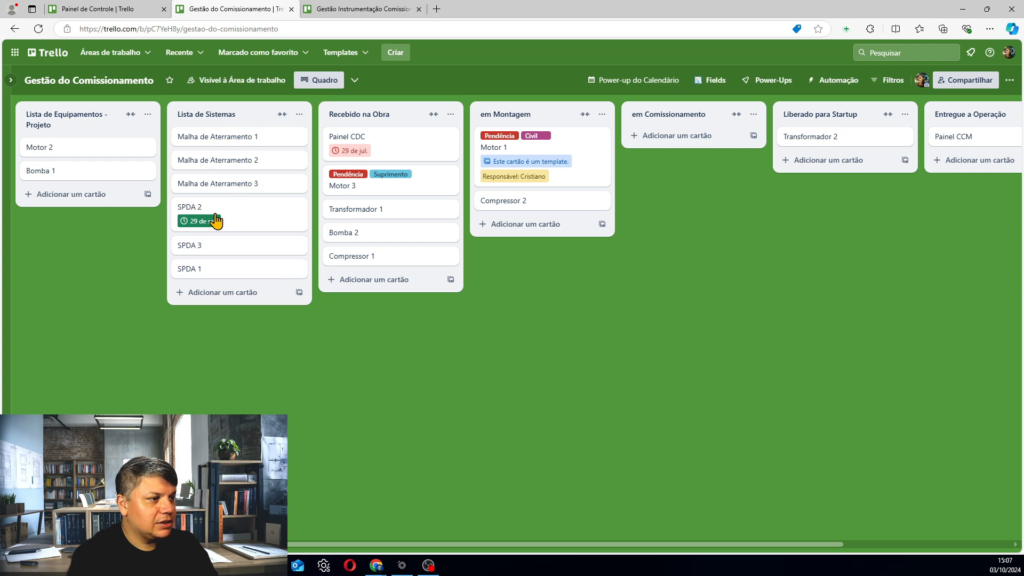
click(134, 8)
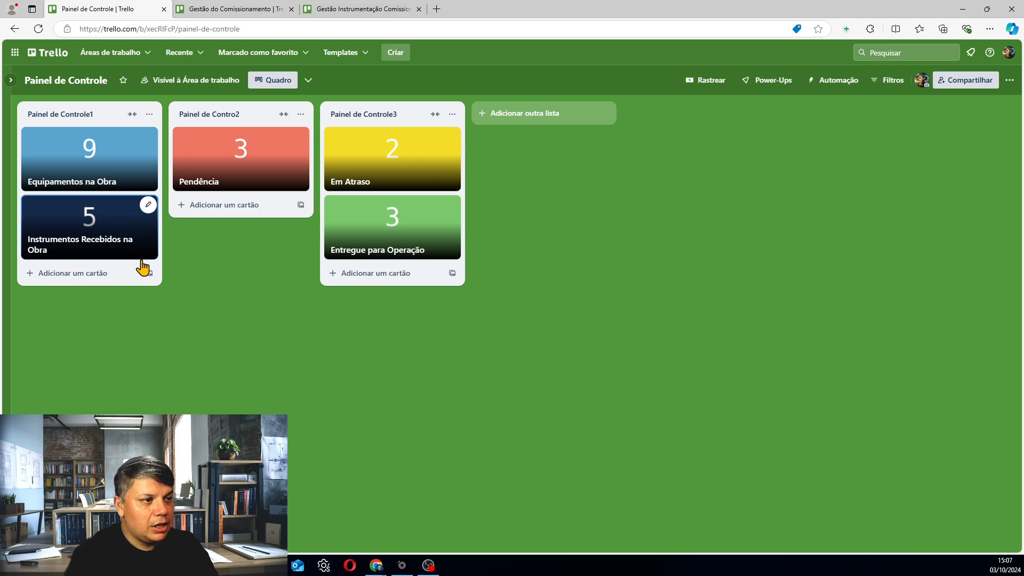
click(341, 8)
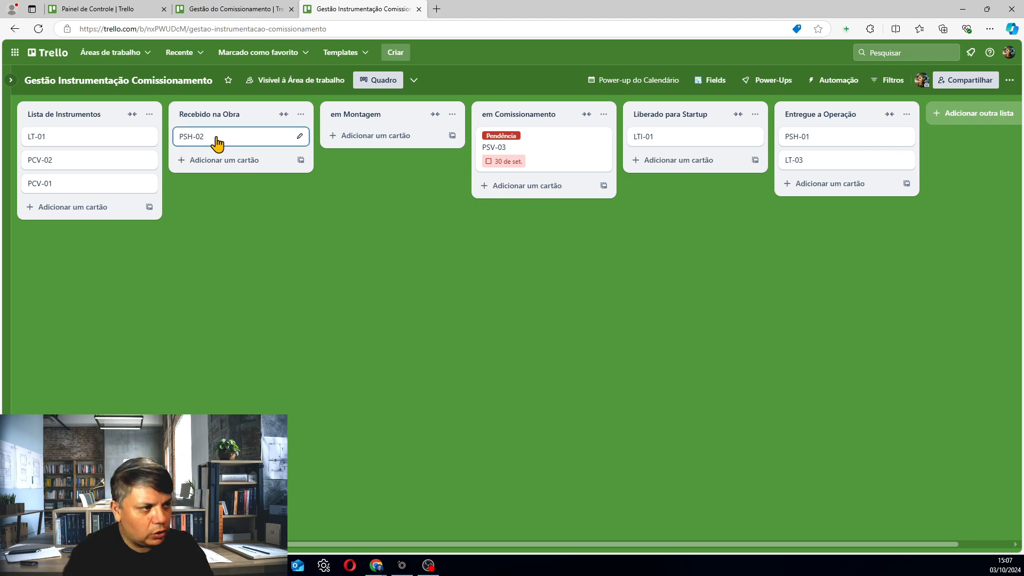
On the instrumentation board, move PSH-02 to "em Comissionamento", PCV-01 to "Recebido na Obra" and PCV-02 to "em Montagem", checking the "Painel de Controle" dashcards
drag(217, 143, 541, 144)
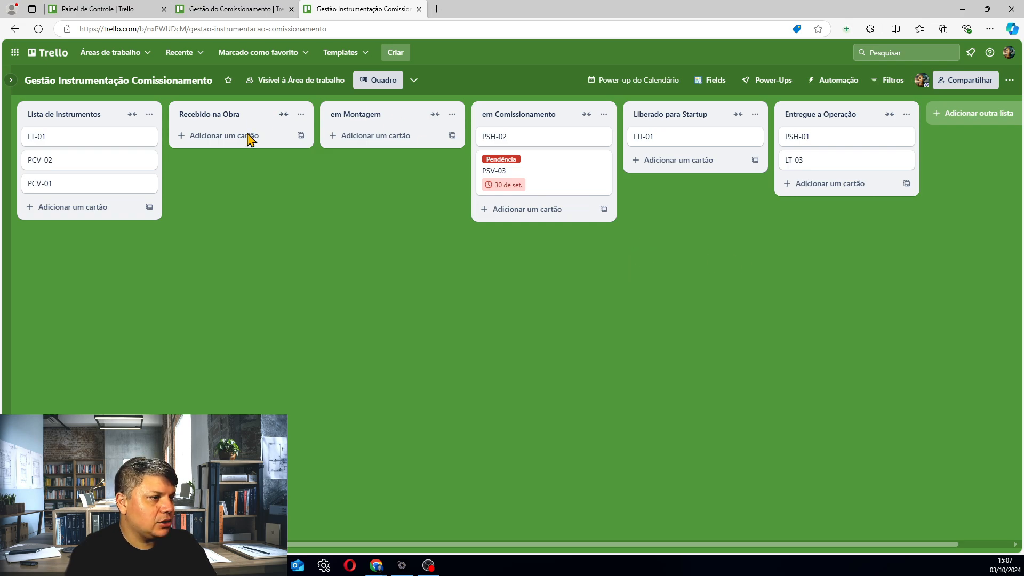
click(86, 9)
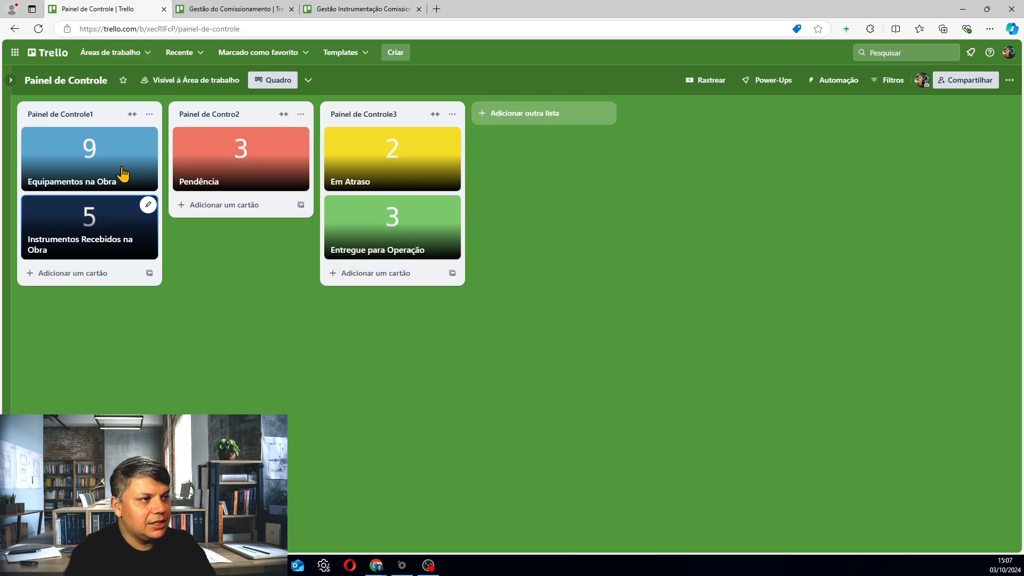
click(315, 10)
drag(74, 183, 229, 137)
drag(87, 165, 351, 116)
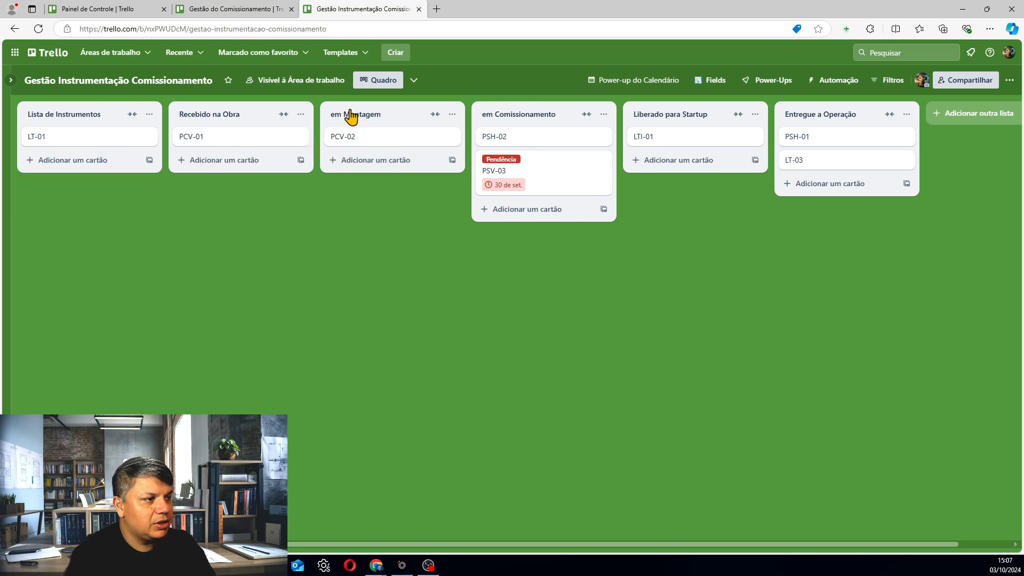
click(111, 7)
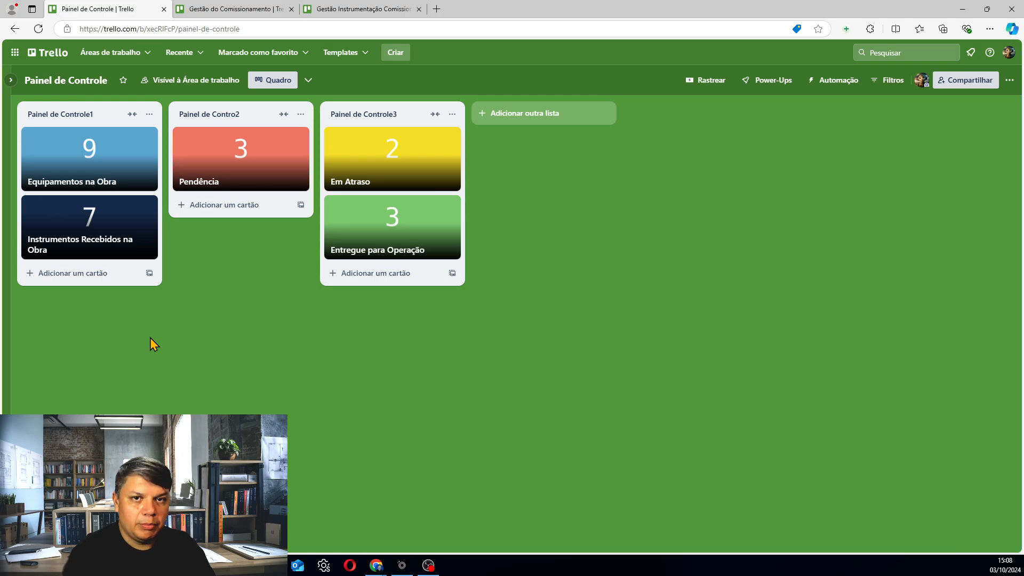
Add the "Pendência" label to the PCV-02 card on the instrumentation board
click(365, 9)
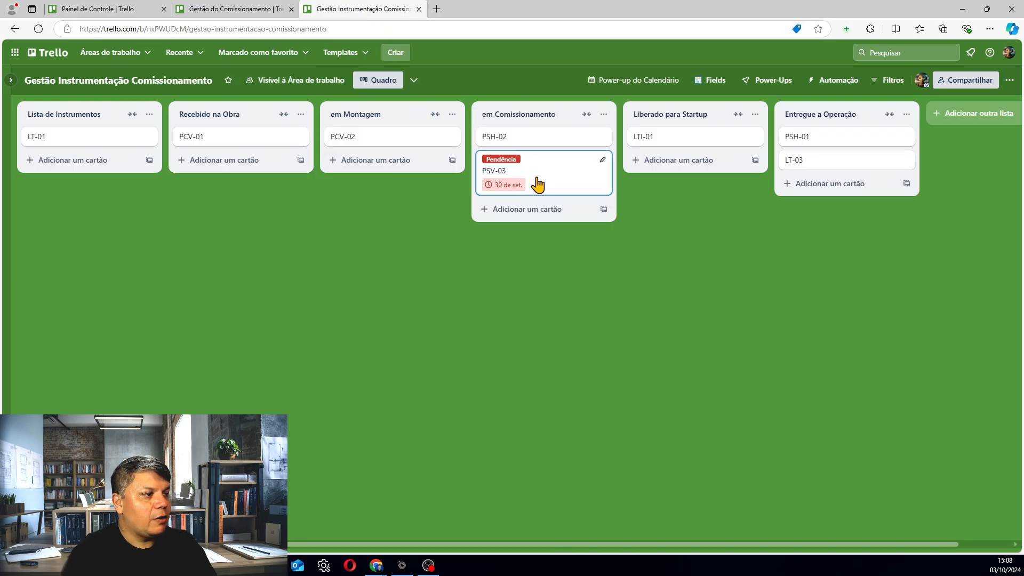
click(420, 139)
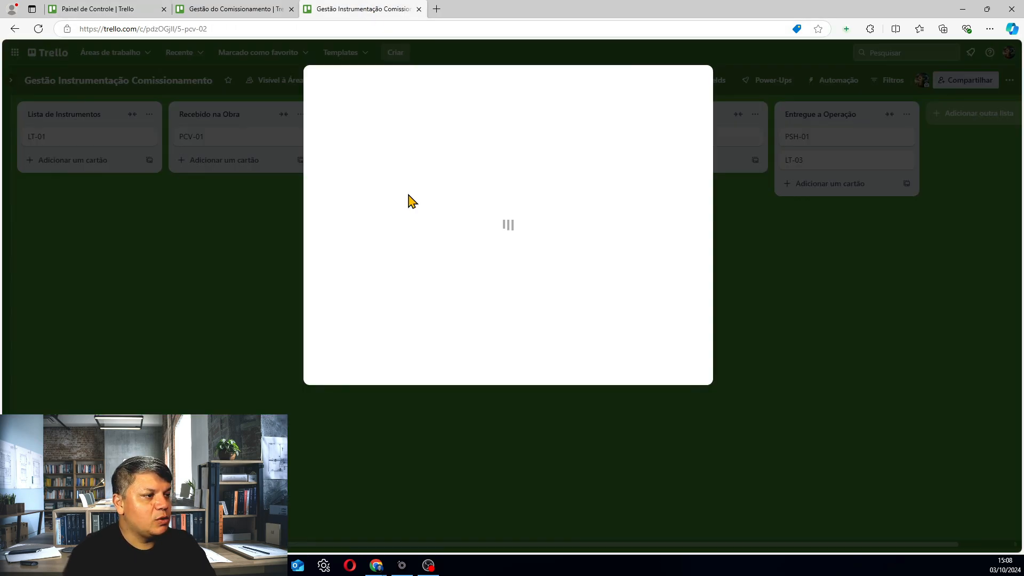
click(662, 173)
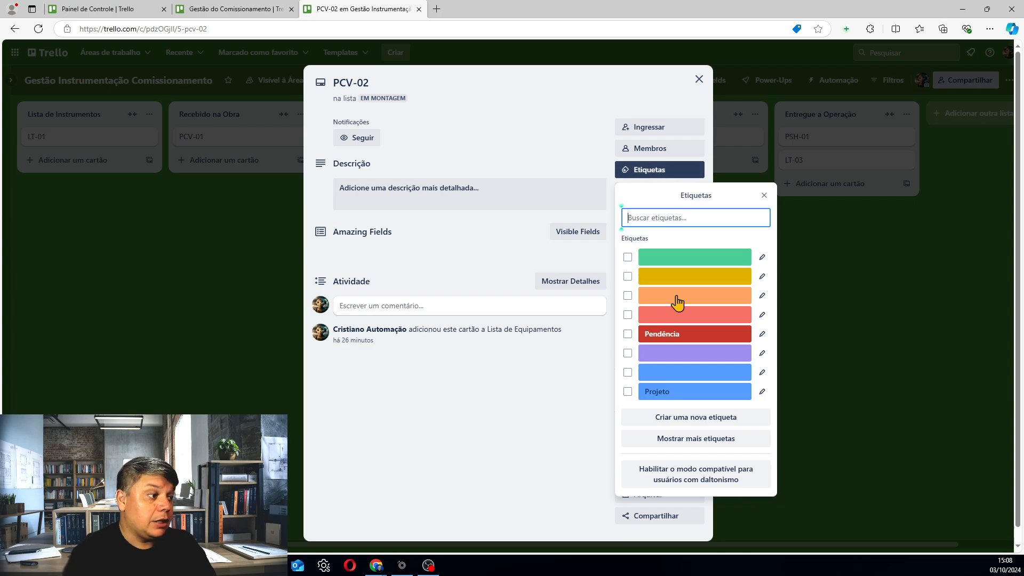
click(626, 334)
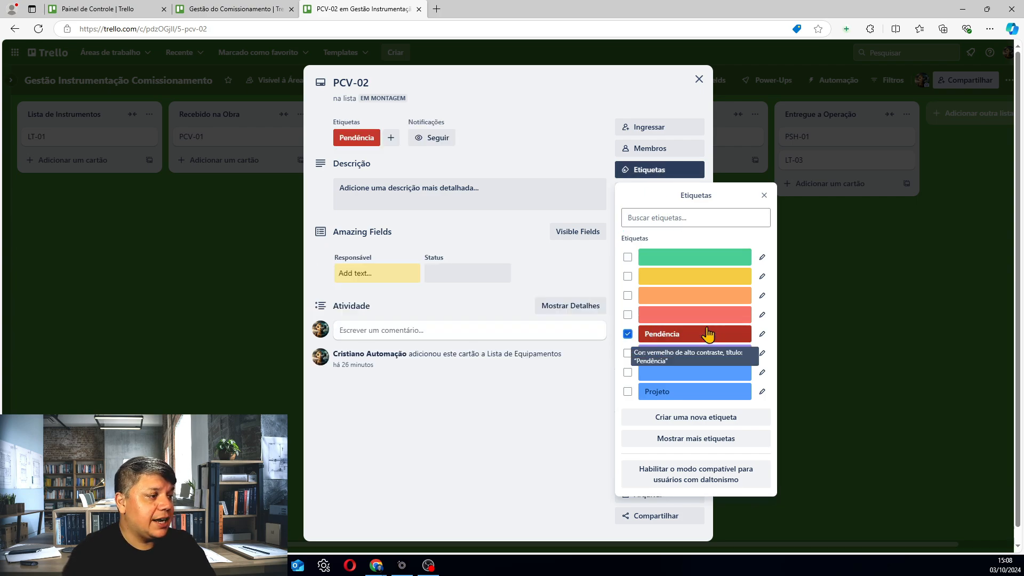
click(848, 330)
click(220, 210)
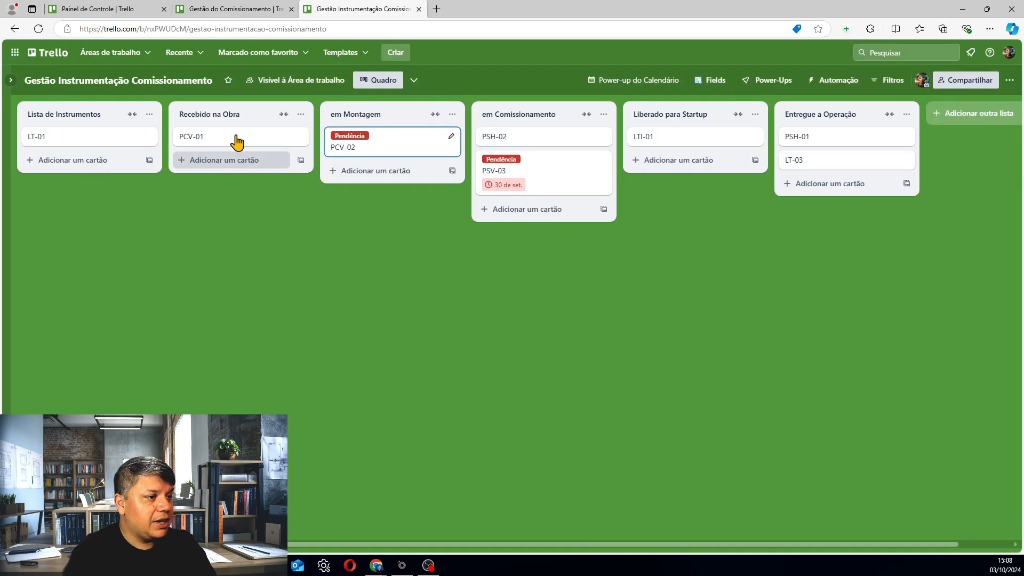
Add the "Pendência" label to the PCV-01 card and check the "Pendência" dashcard on "Painel de Controle"
click(235, 139)
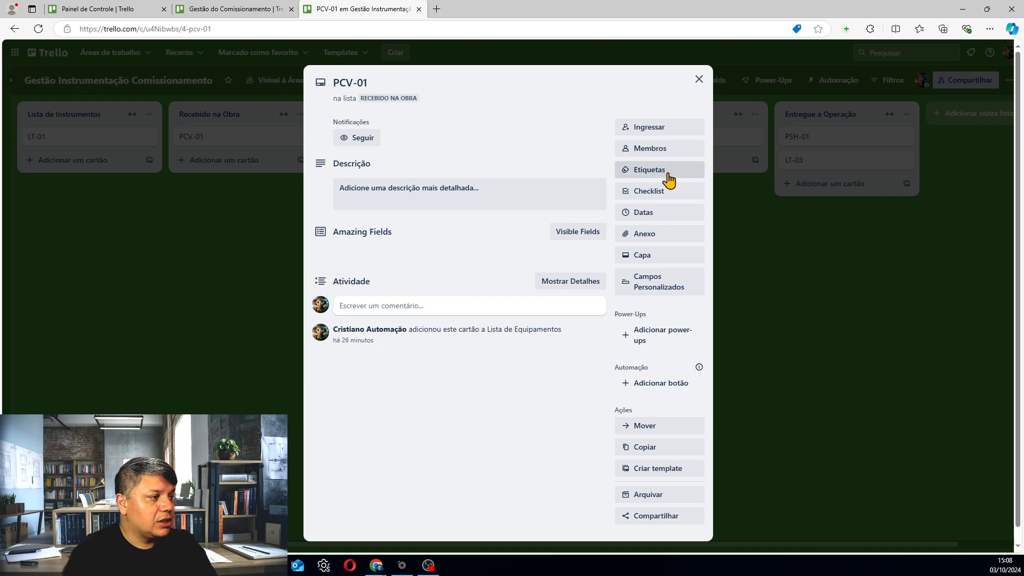
click(669, 172)
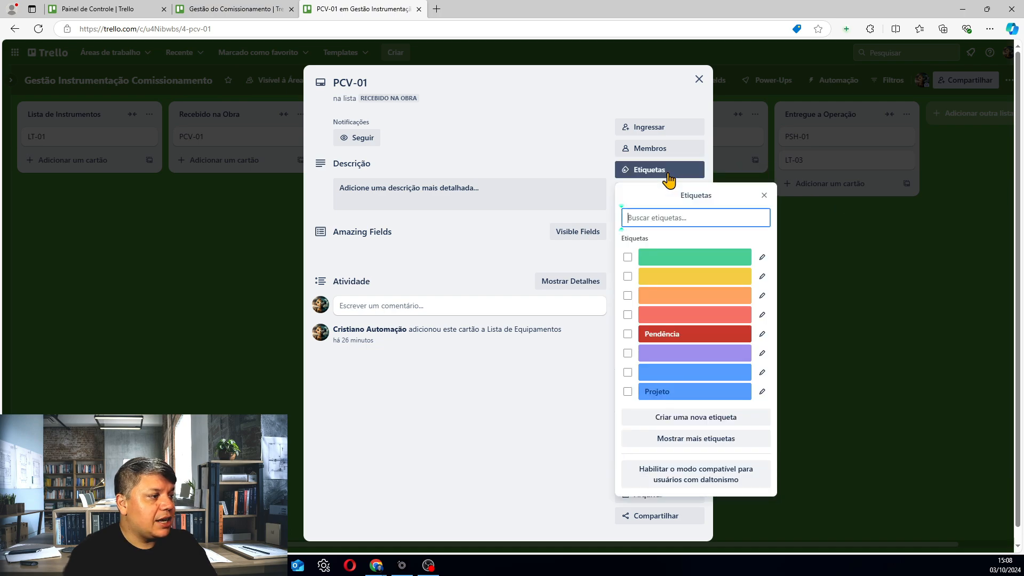
click(696, 438)
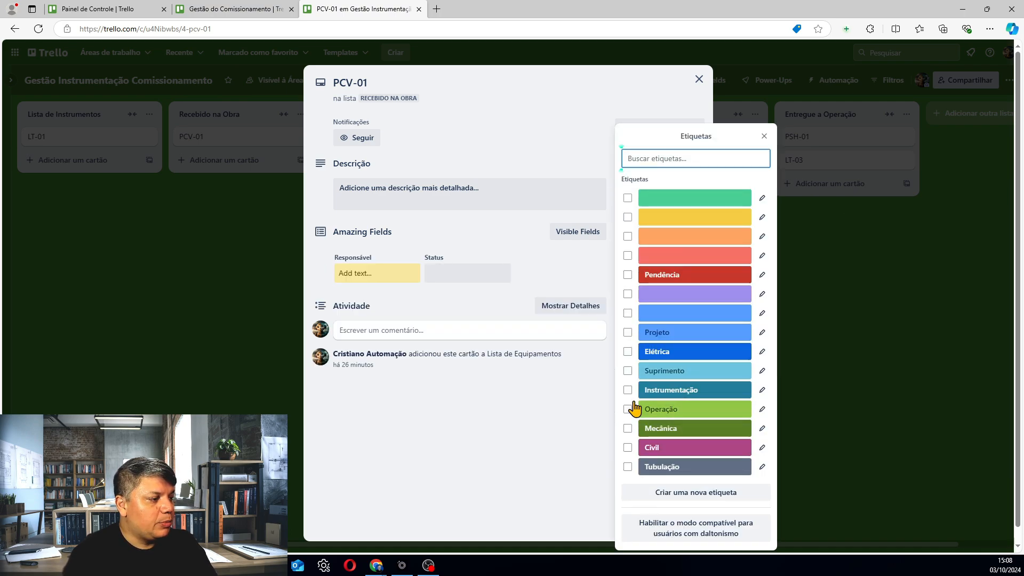
click(628, 277)
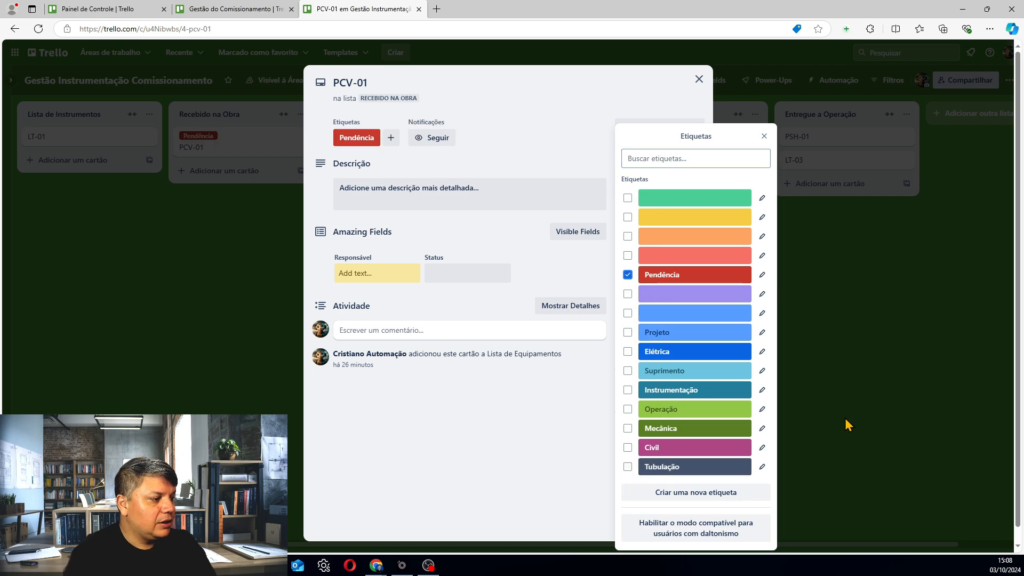
double_click(900, 367)
click(899, 361)
key(ctrl+1)
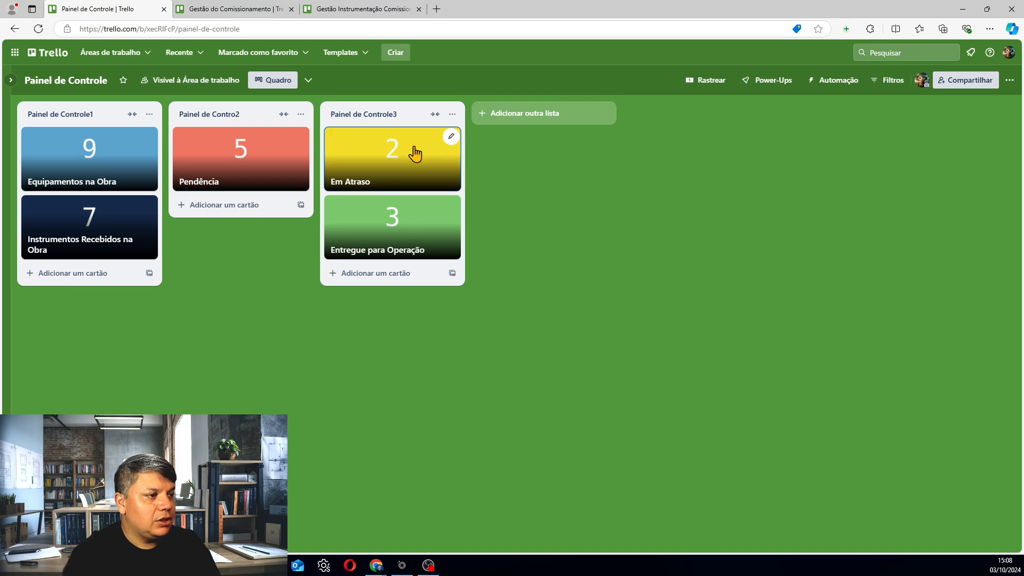
Set the PCV-02 card's due date to 1 September 2024 and check the "Em Atraso" dashcard
click(337, 11)
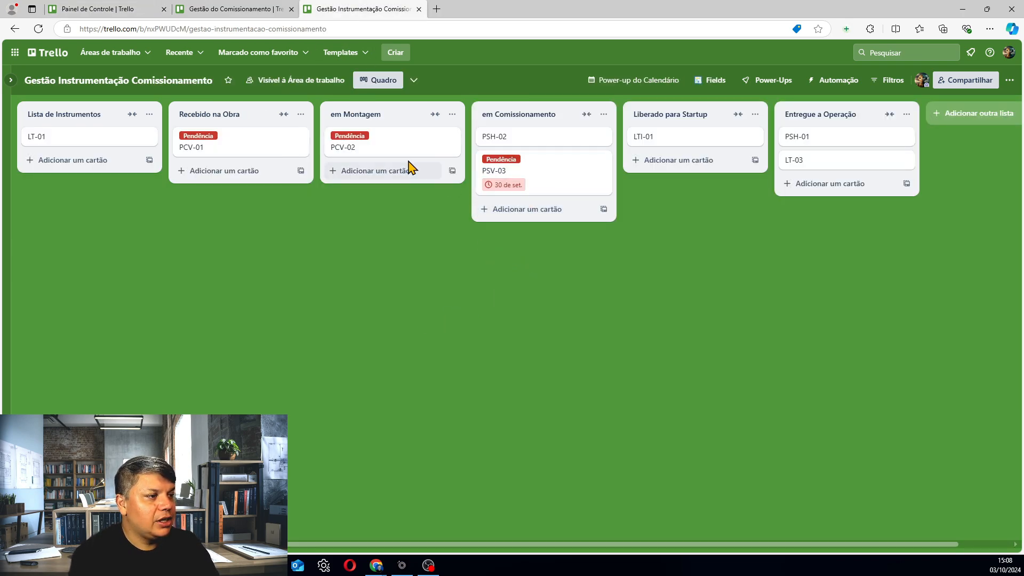
click(393, 152)
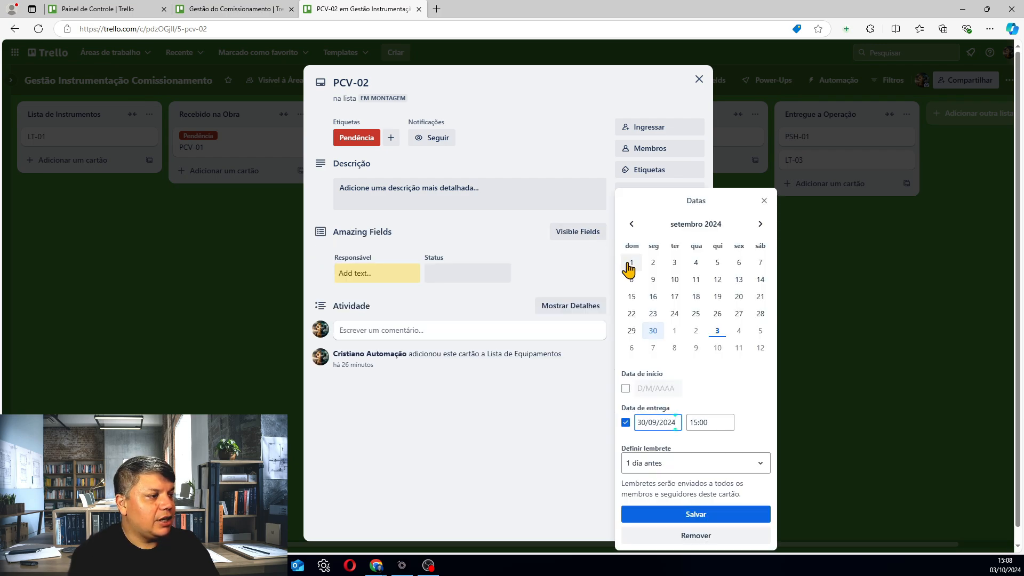
click(631, 264)
click(727, 511)
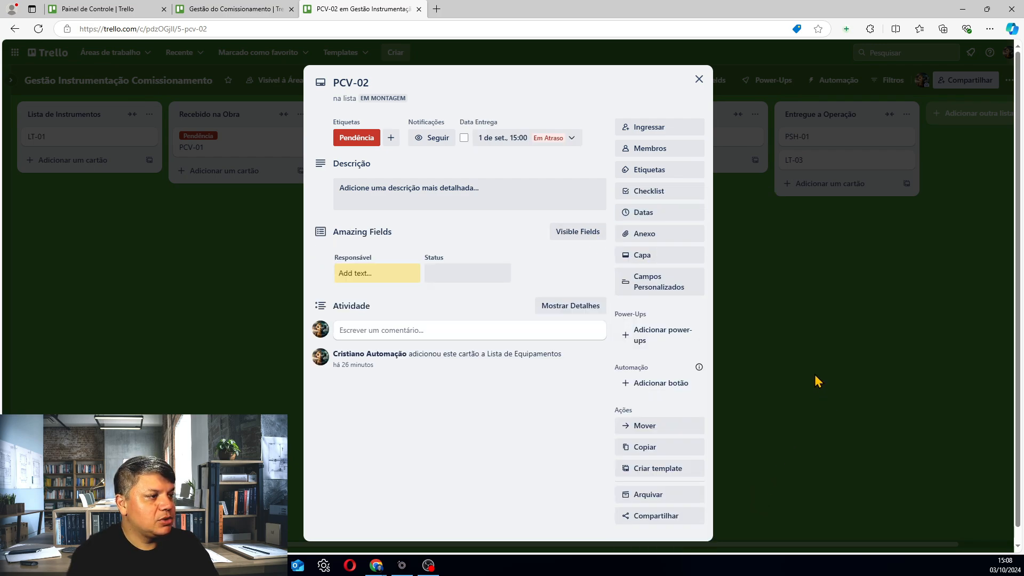
key(Escape)
click(101, 8)
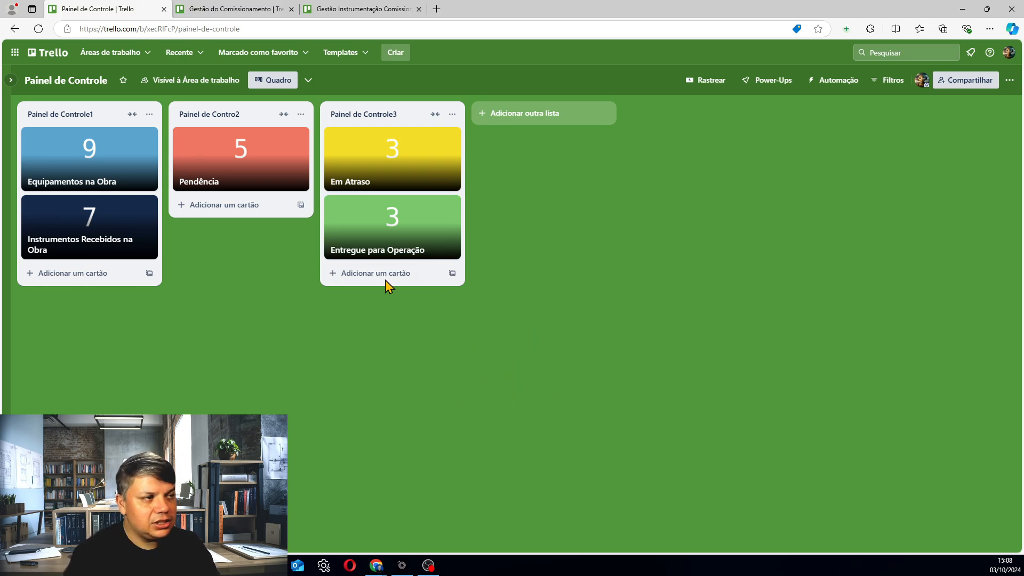
Mark the PCV-02 card's due date as complete and check the "Em Atraso" dashcard again
click(357, 10)
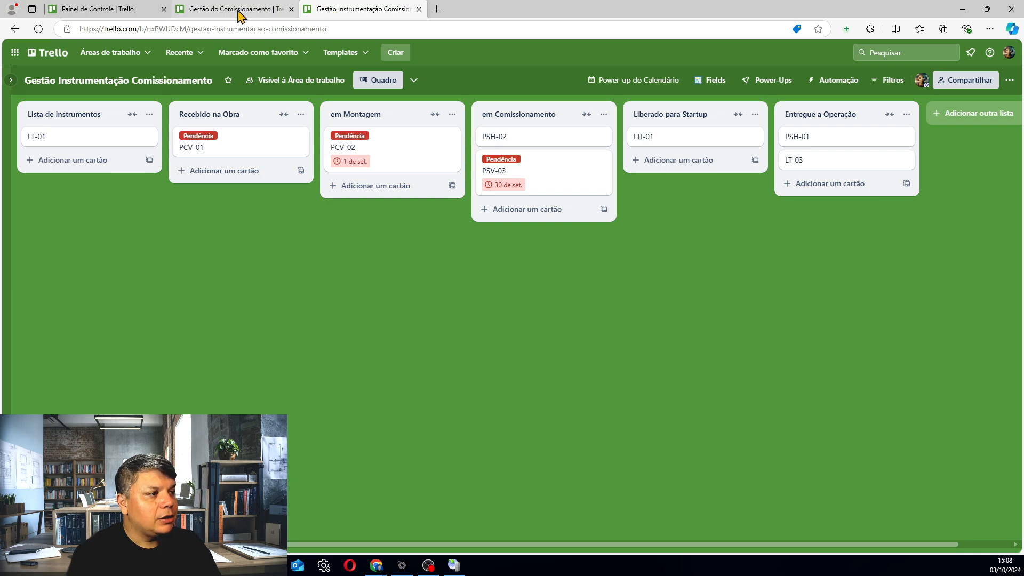
click(352, 161)
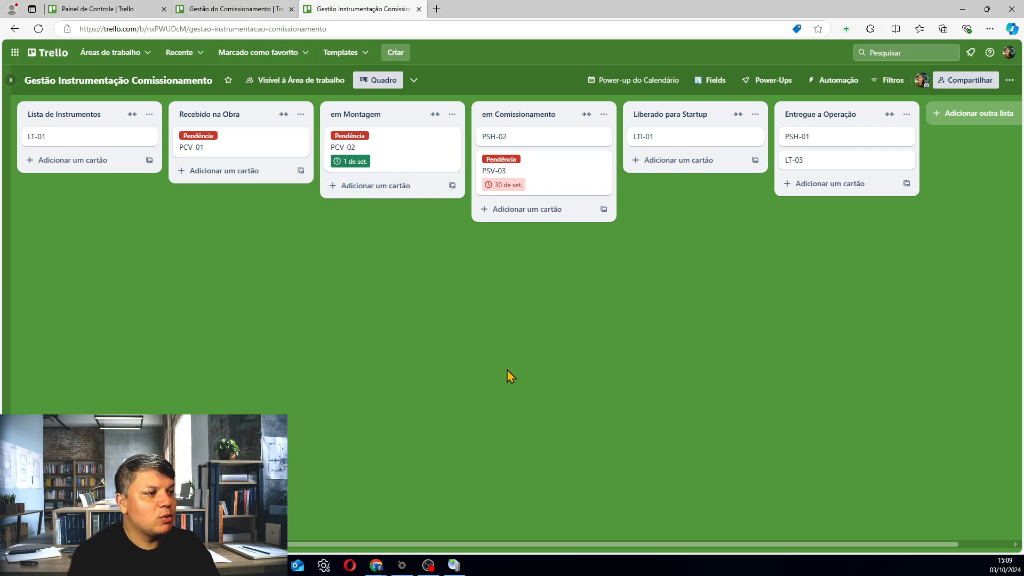
click(91, 9)
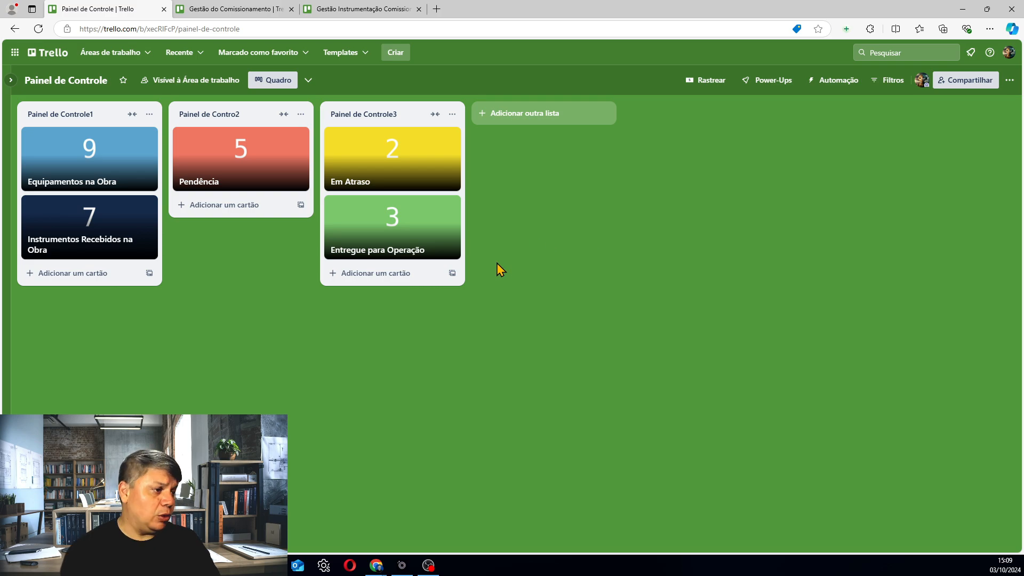
On "Gestão do Comissionamento", move "Transformador 2" to "Entregue a Operação" and check the "Entregue para Operação" dashcard
click(230, 9)
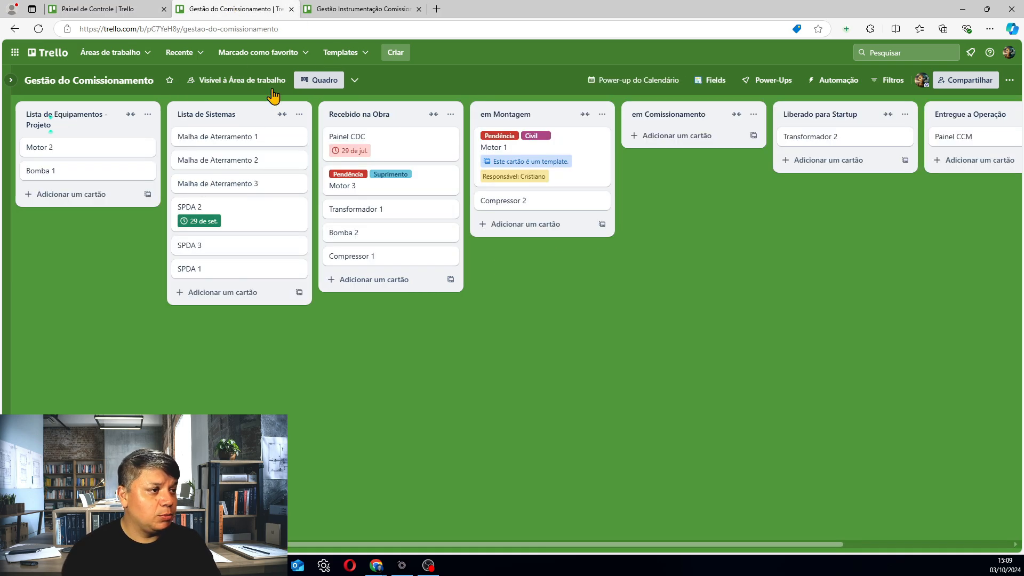
drag(514, 544, 724, 542)
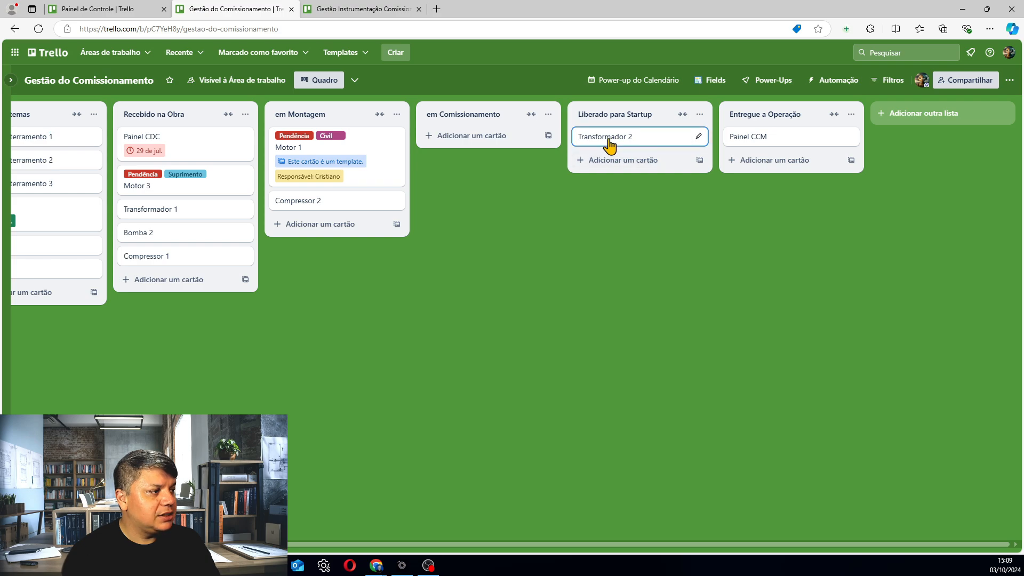
drag(608, 140, 768, 163)
click(504, 139)
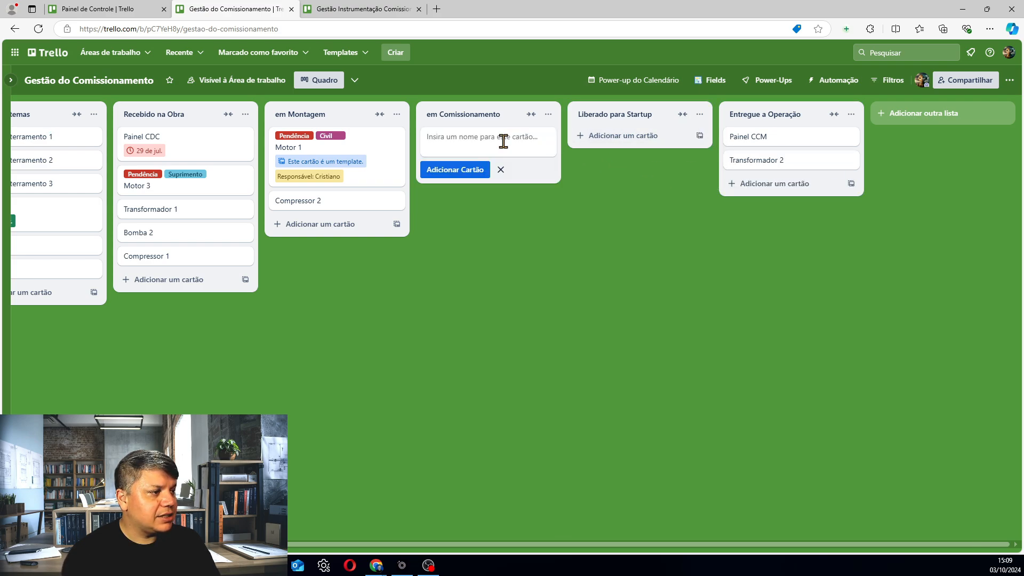
click(670, 245)
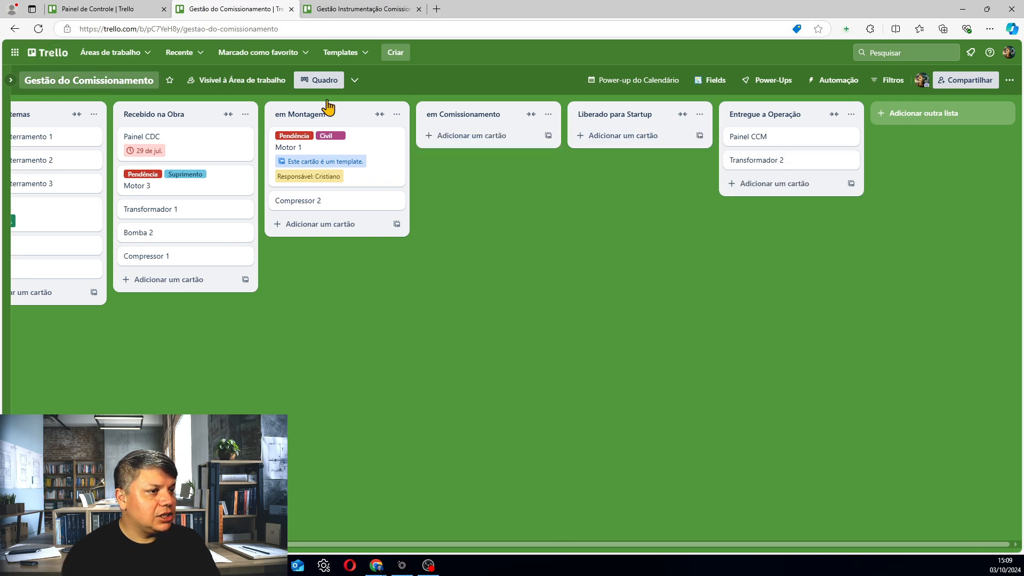
click(96, 9)
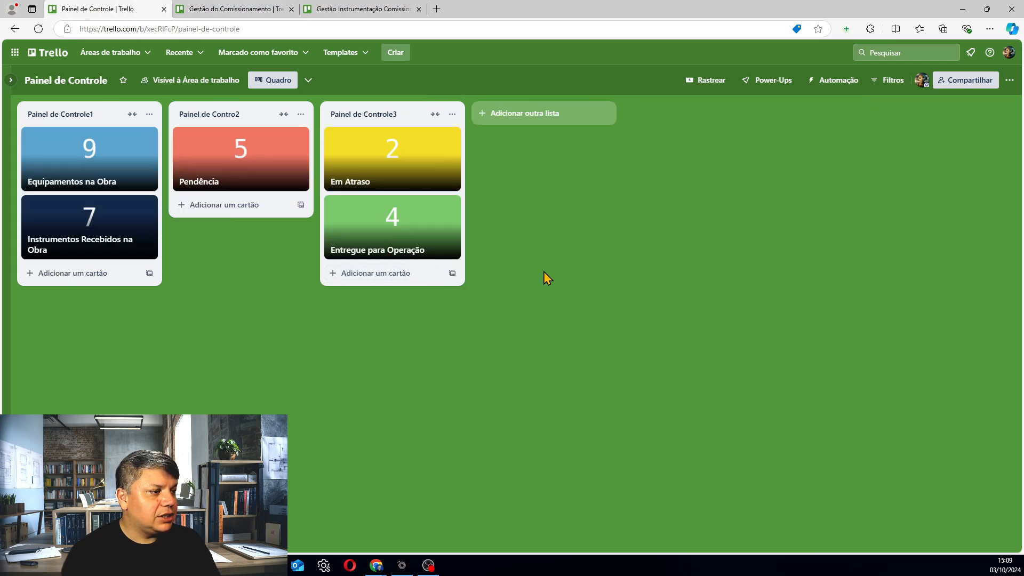
On the instrumentation board, move PSV-03 and PSH-02 to "Entregue a Operação" and check the "Entregue para Operação" dashcard
click(362, 10)
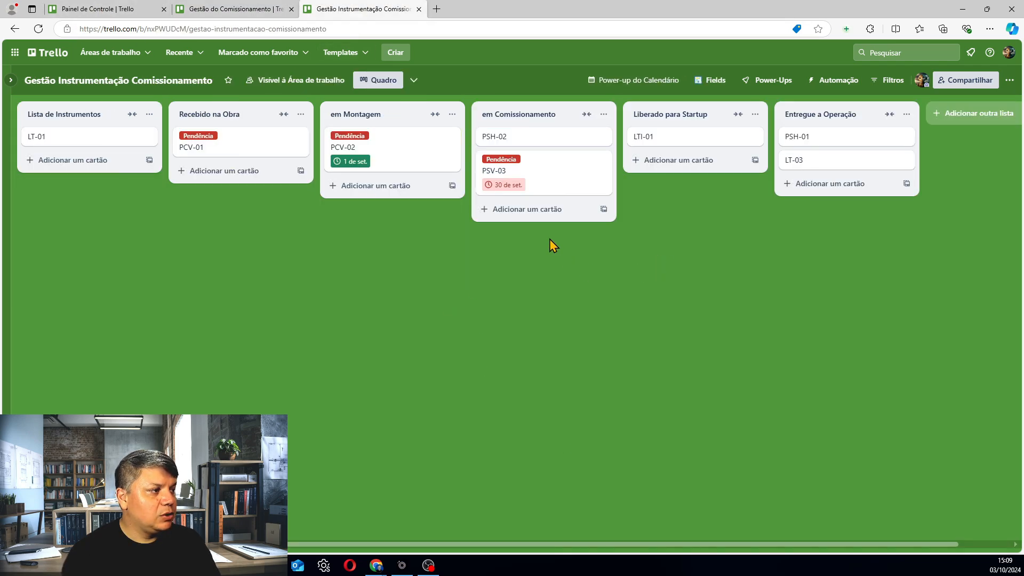
drag(542, 190, 790, 186)
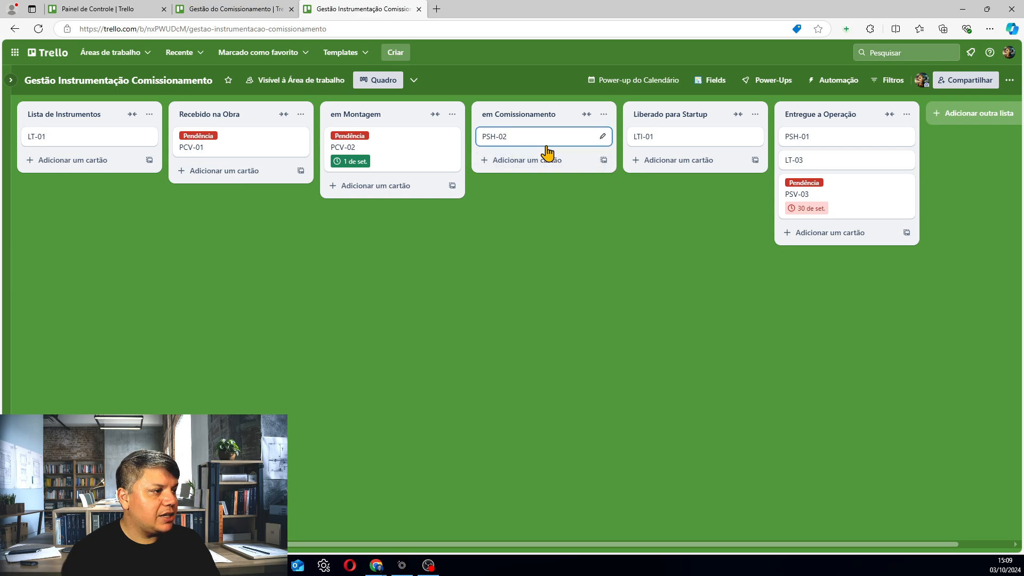
drag(544, 153, 810, 240)
click(138, 8)
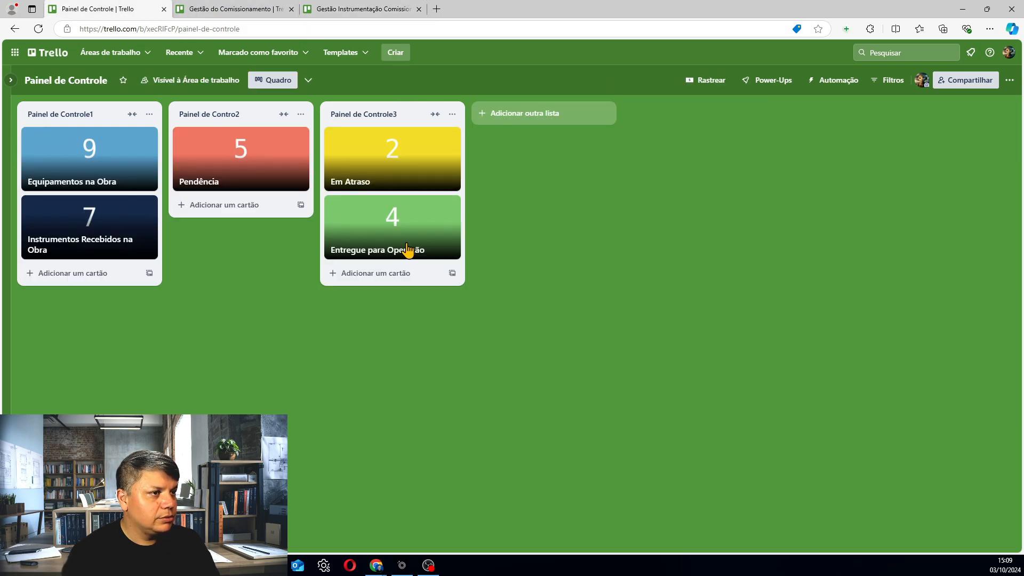